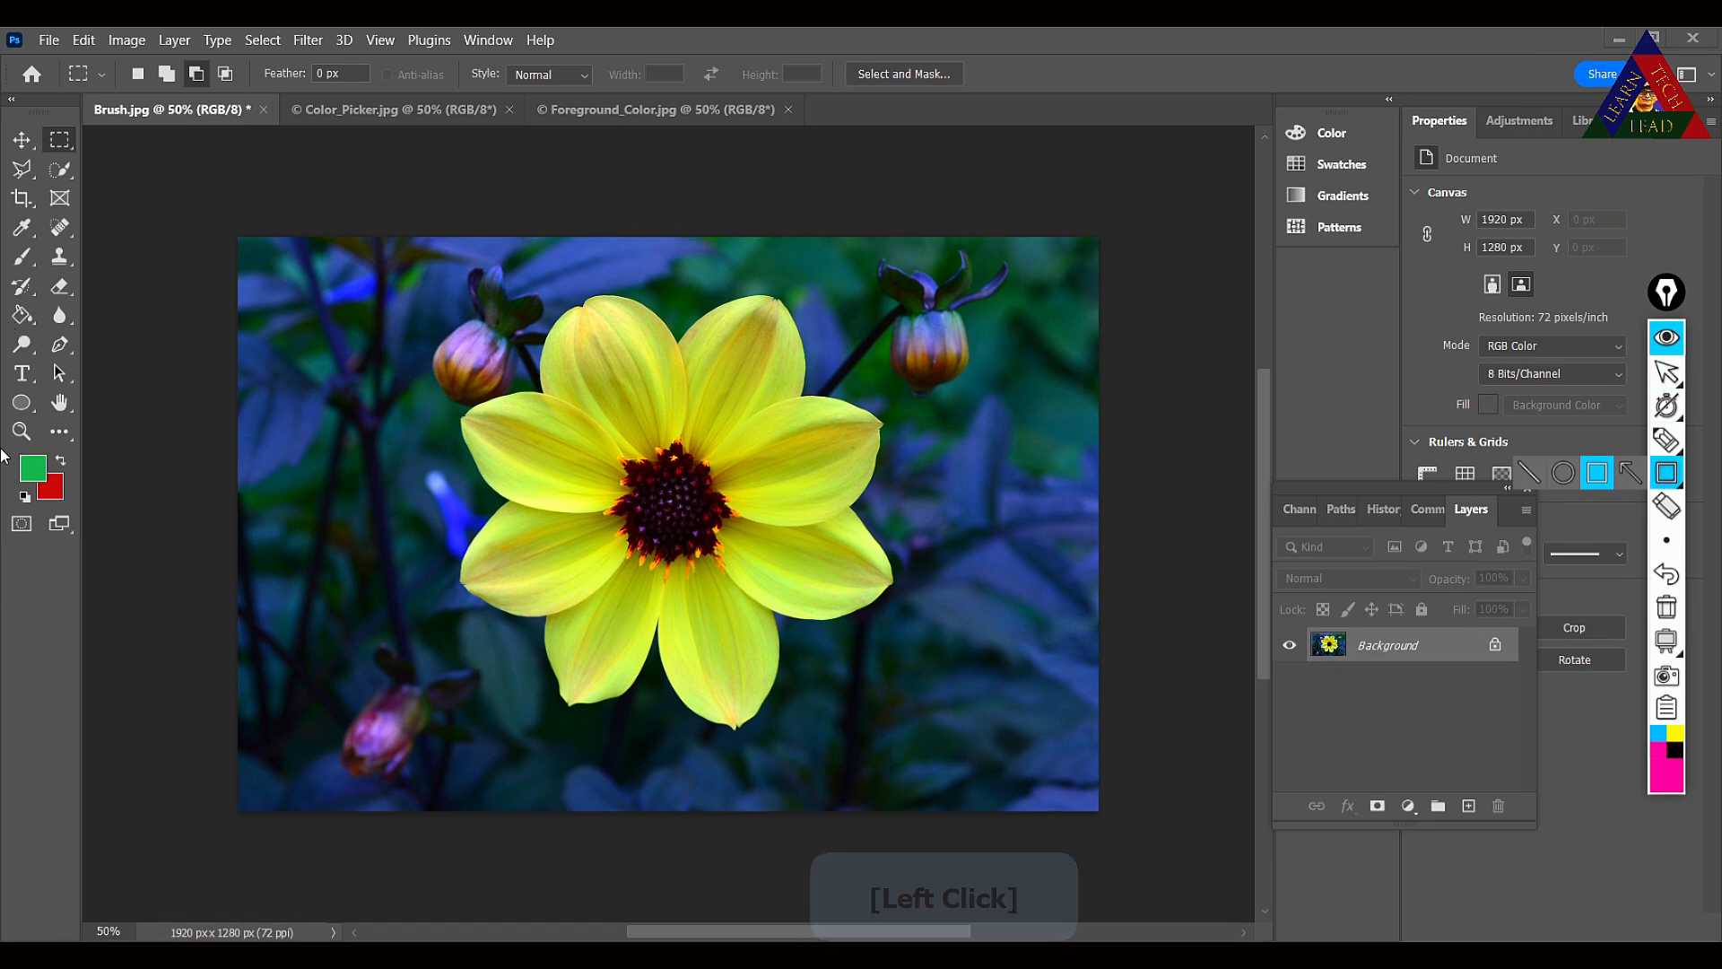
left_click_drag(8, 450, 61, 504)
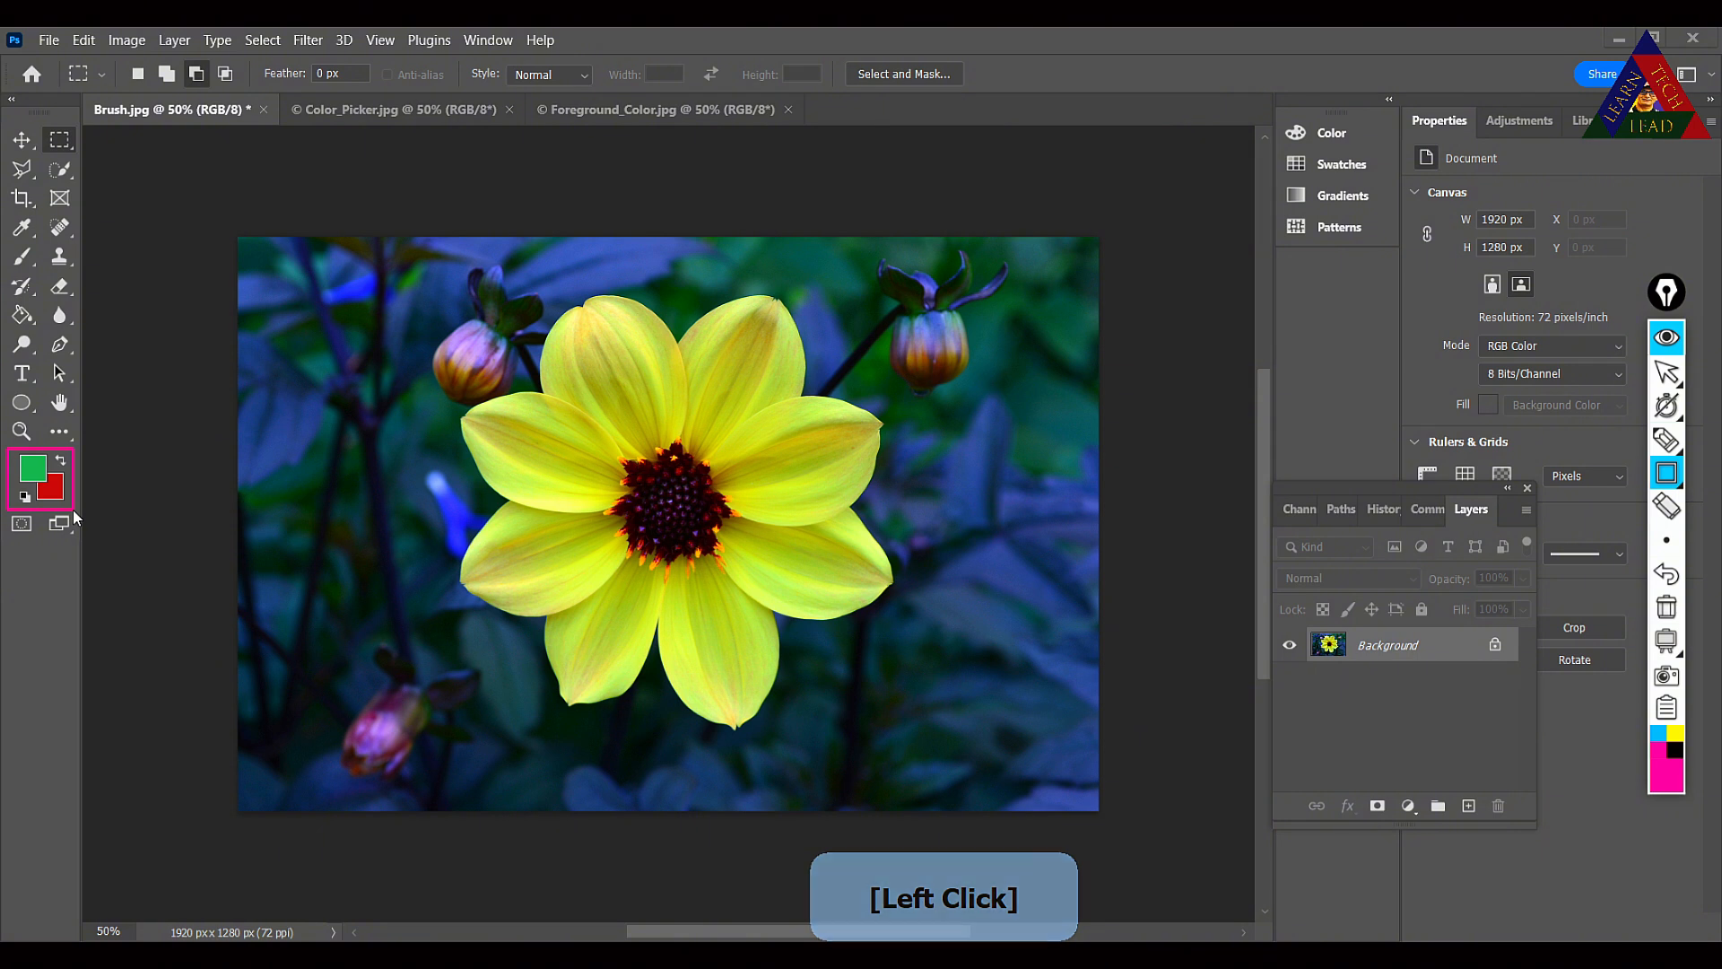
left_click(16, 451)
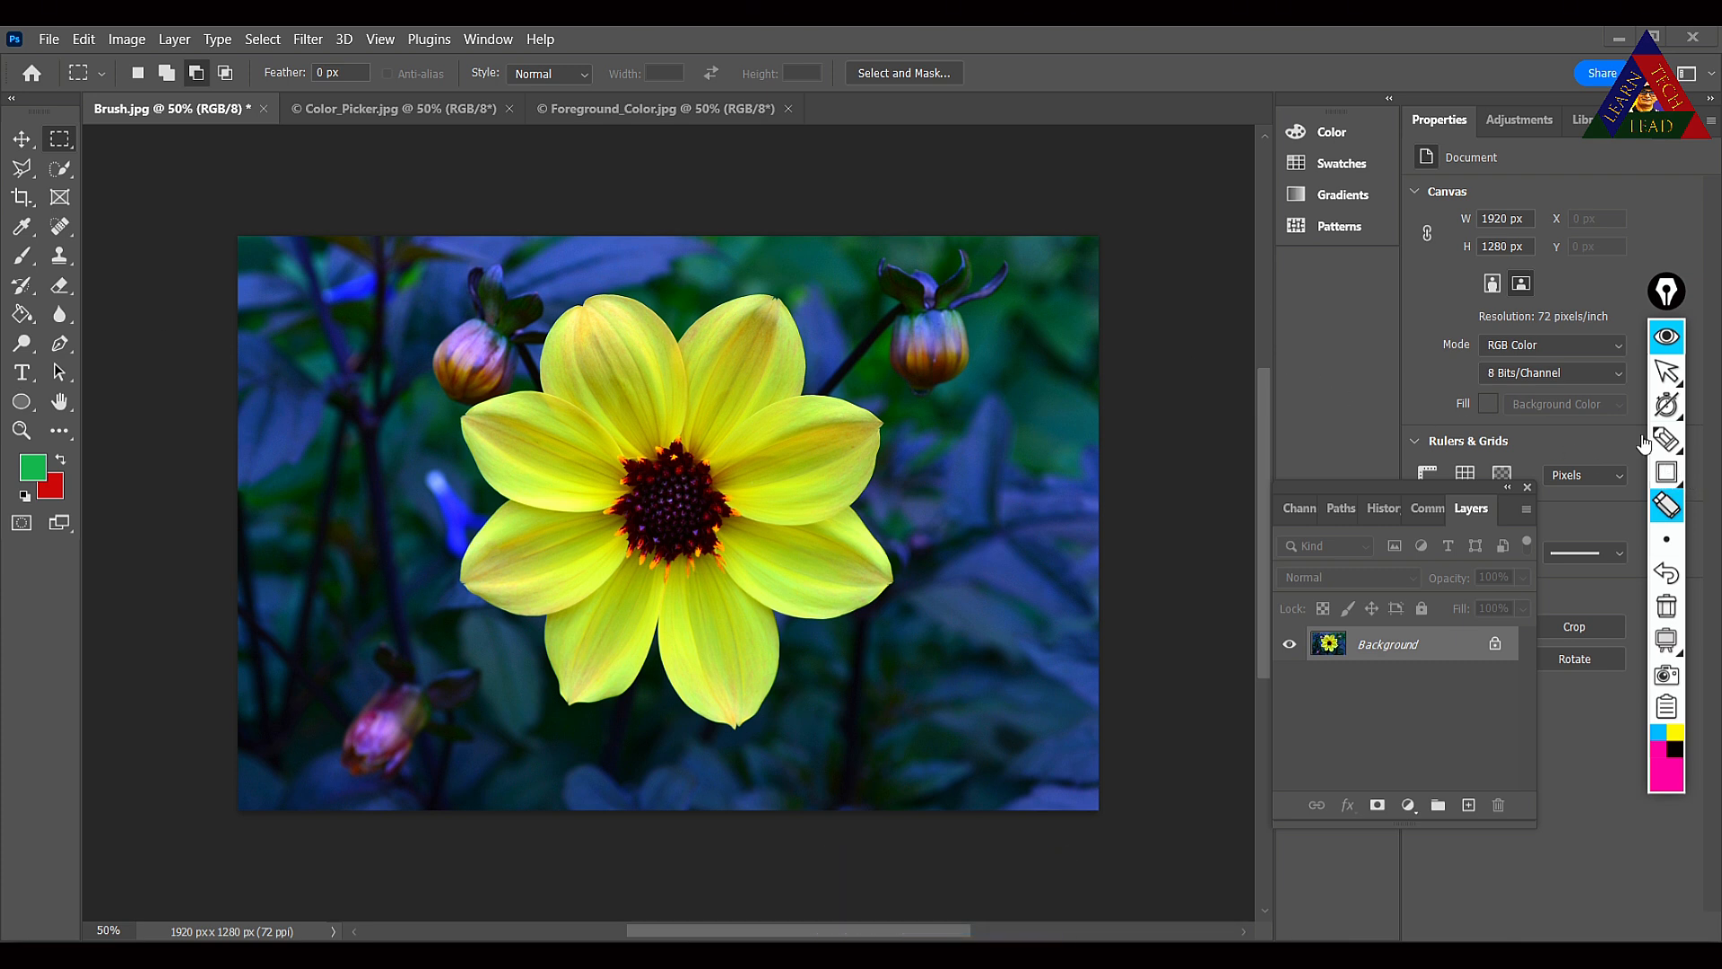
left_click(1666, 373)
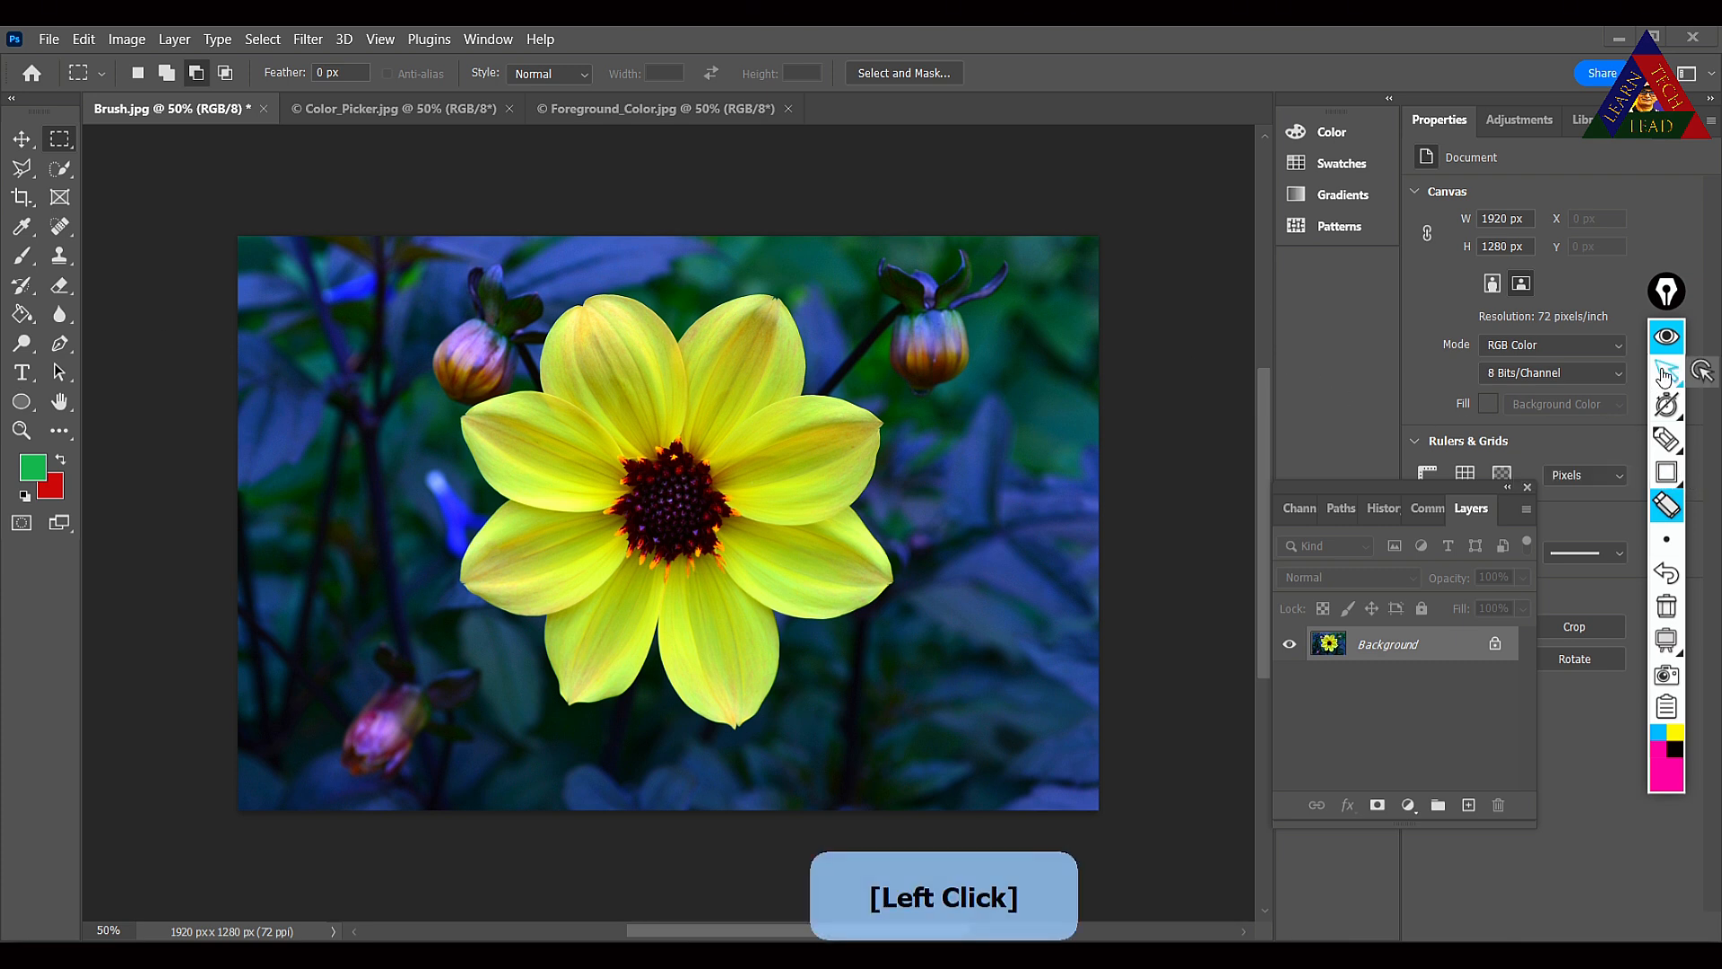
left_click(1667, 471)
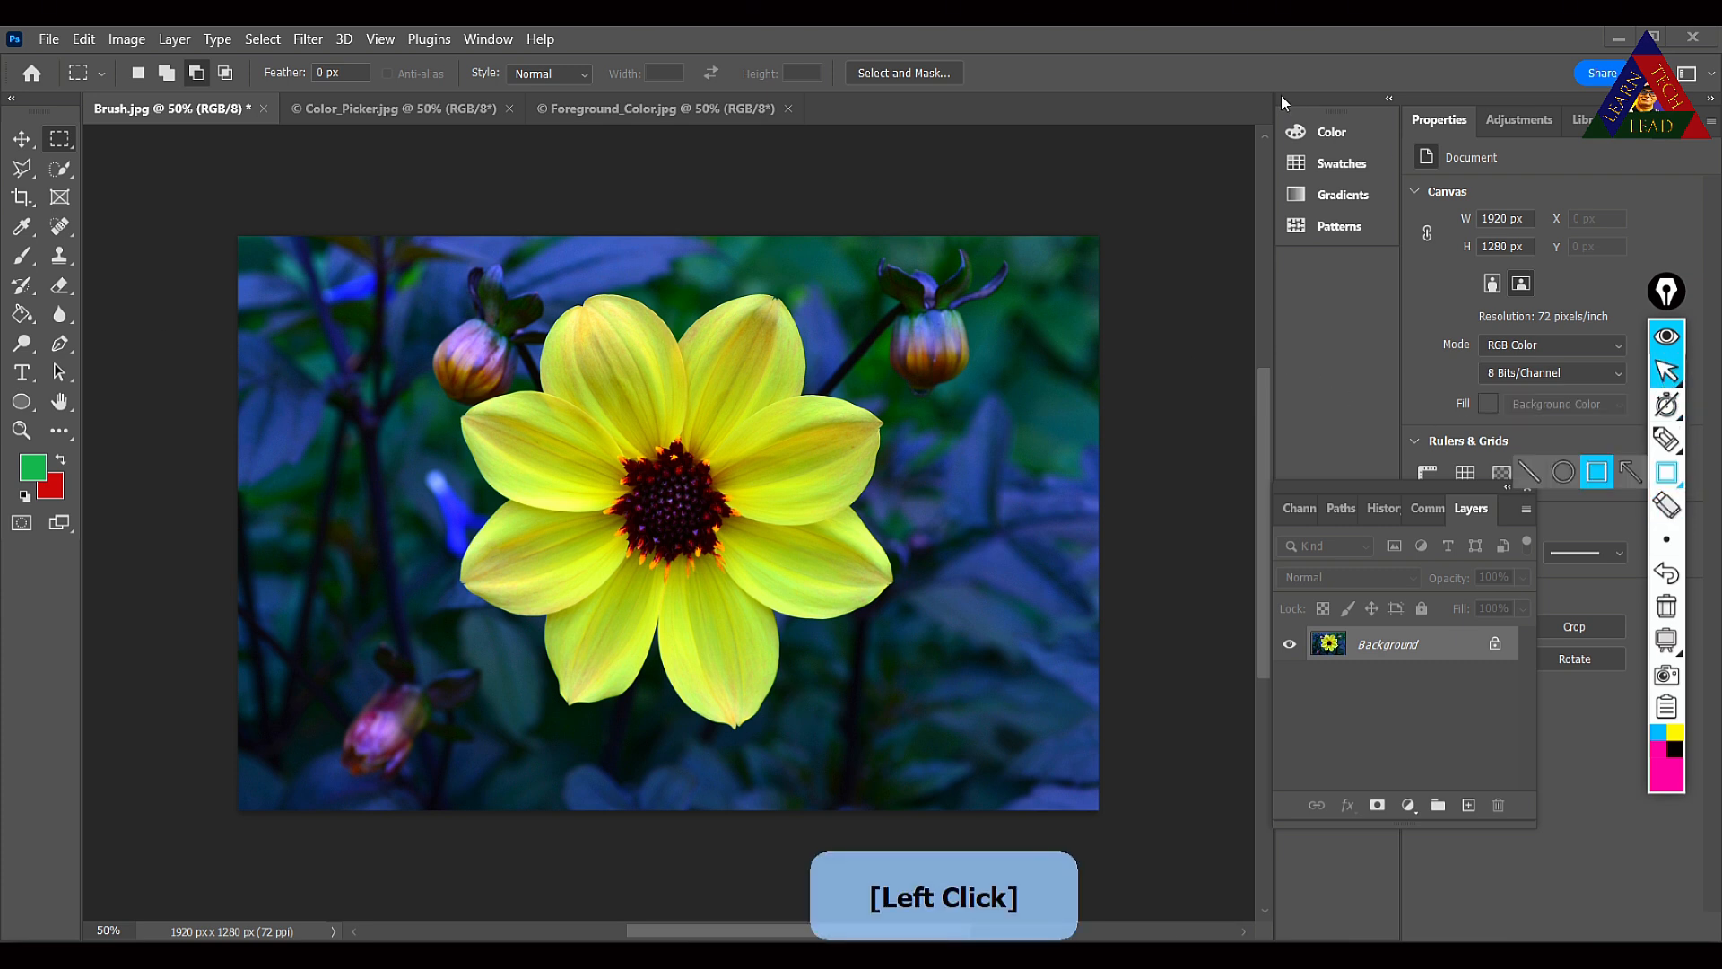
mouse_move(1278, 104)
left_mouse_down()
mouse_move(1285, 139)
mouse_move(1372, 144)
left_mouse_up()
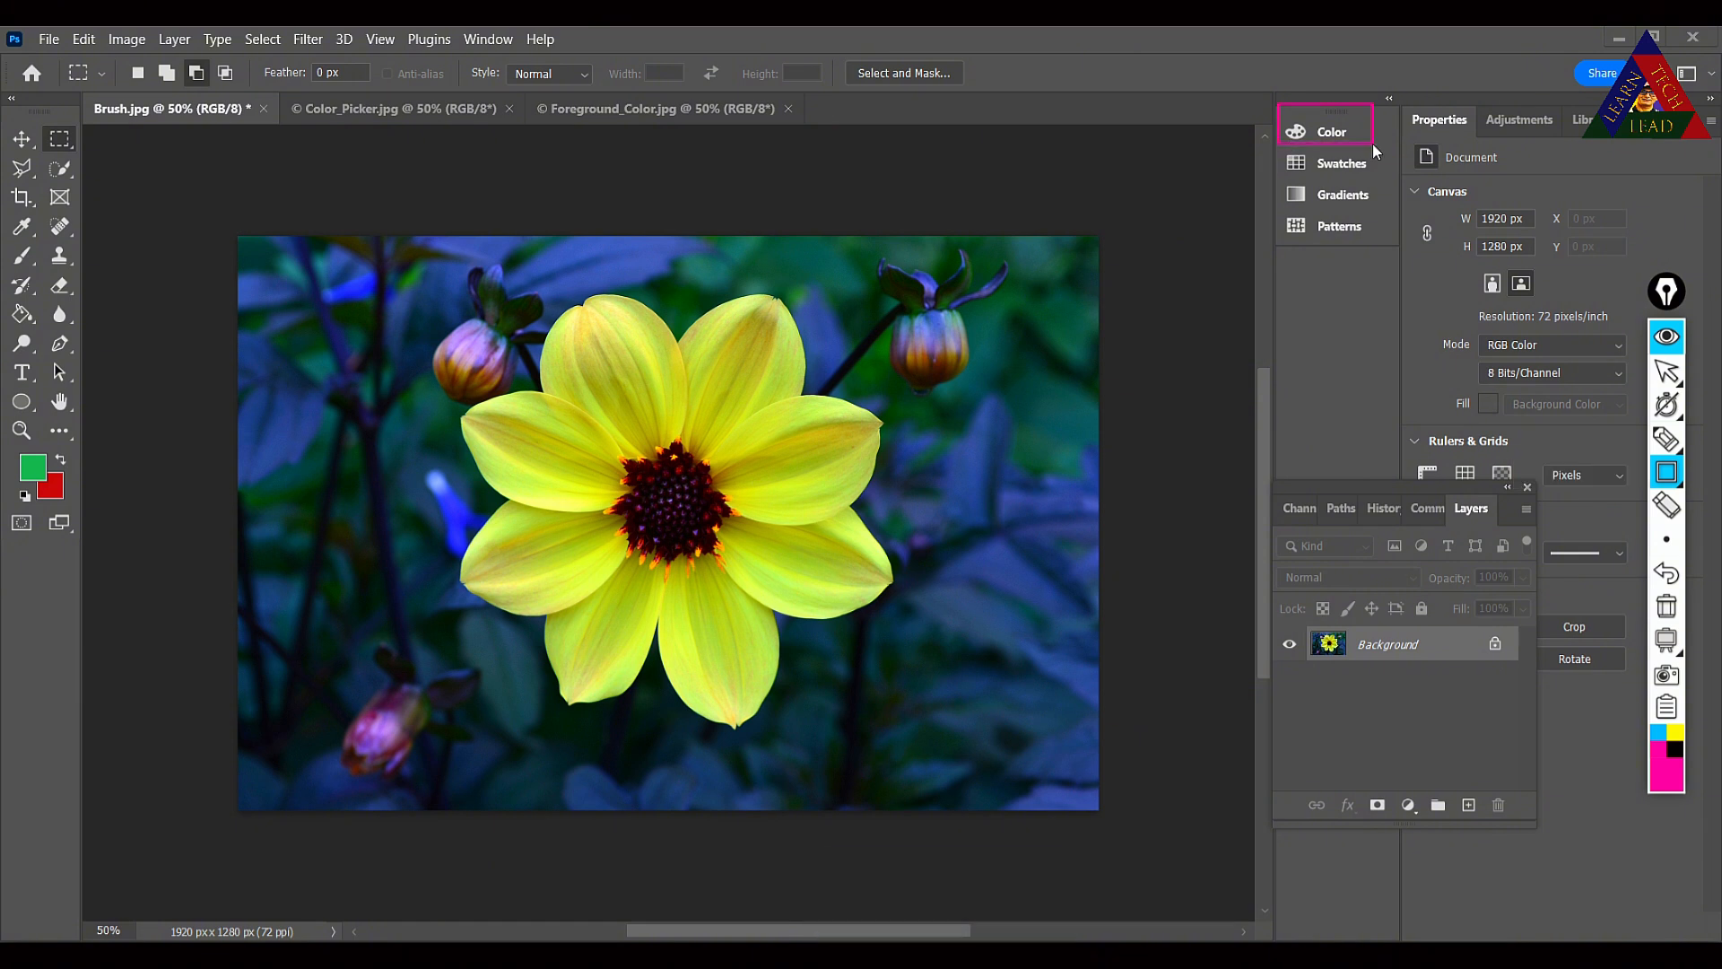
left_click(1666, 370)
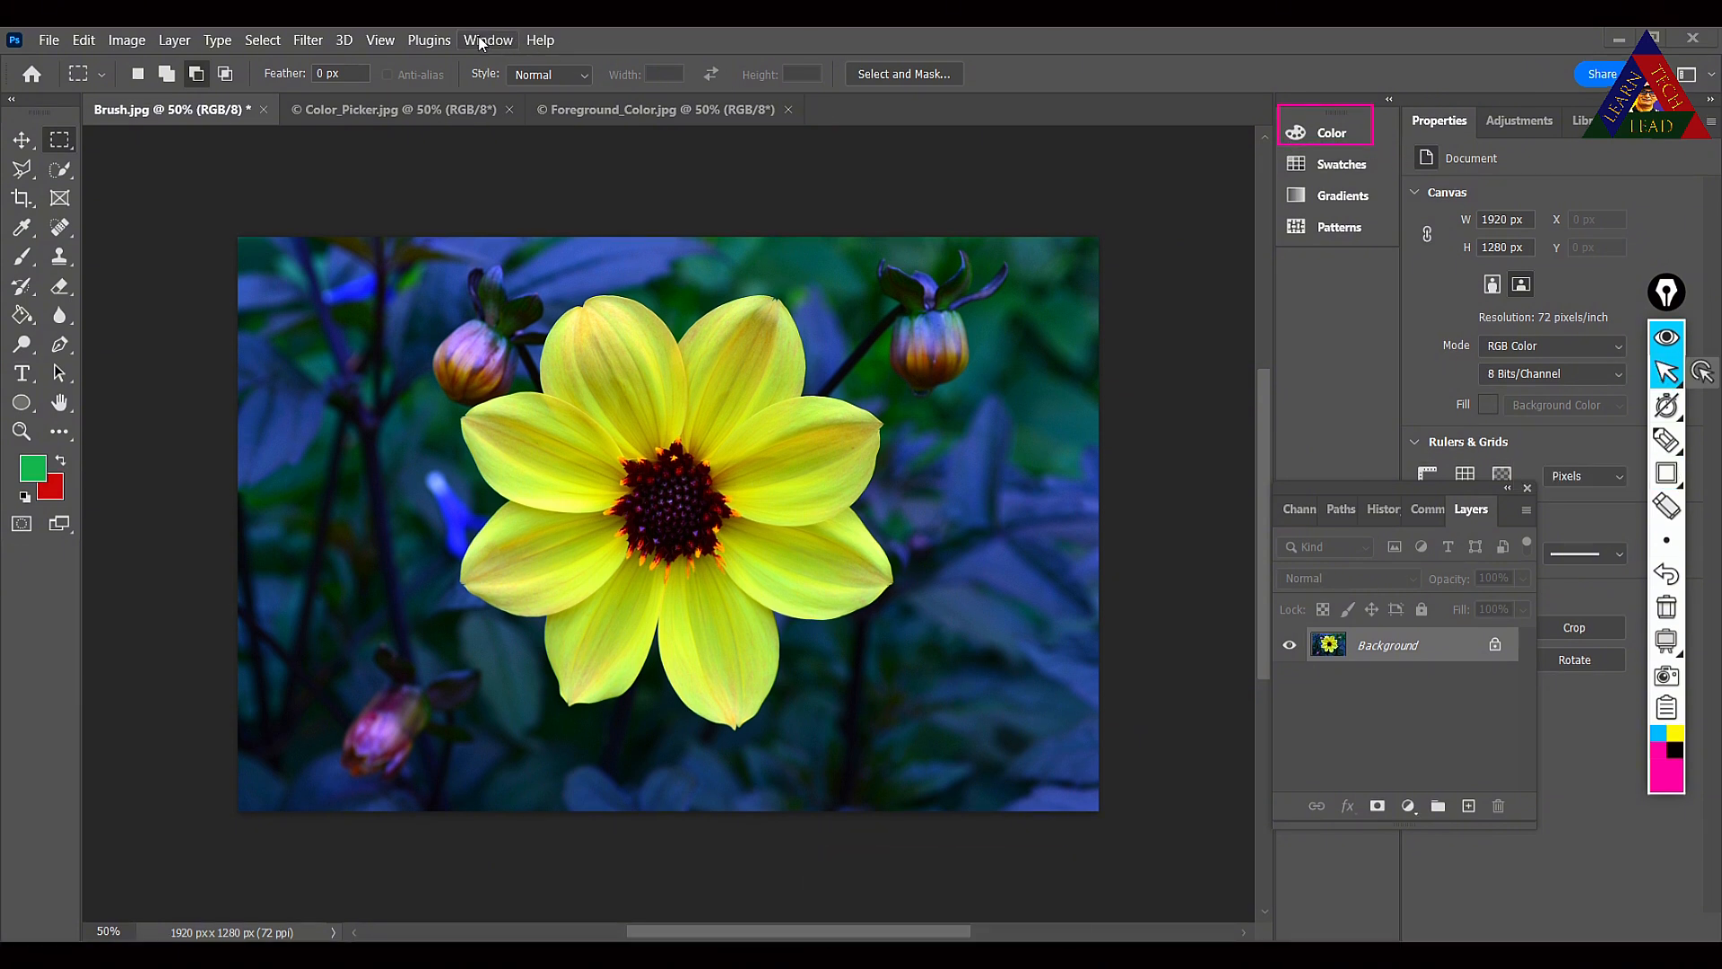
left_click(481, 40)
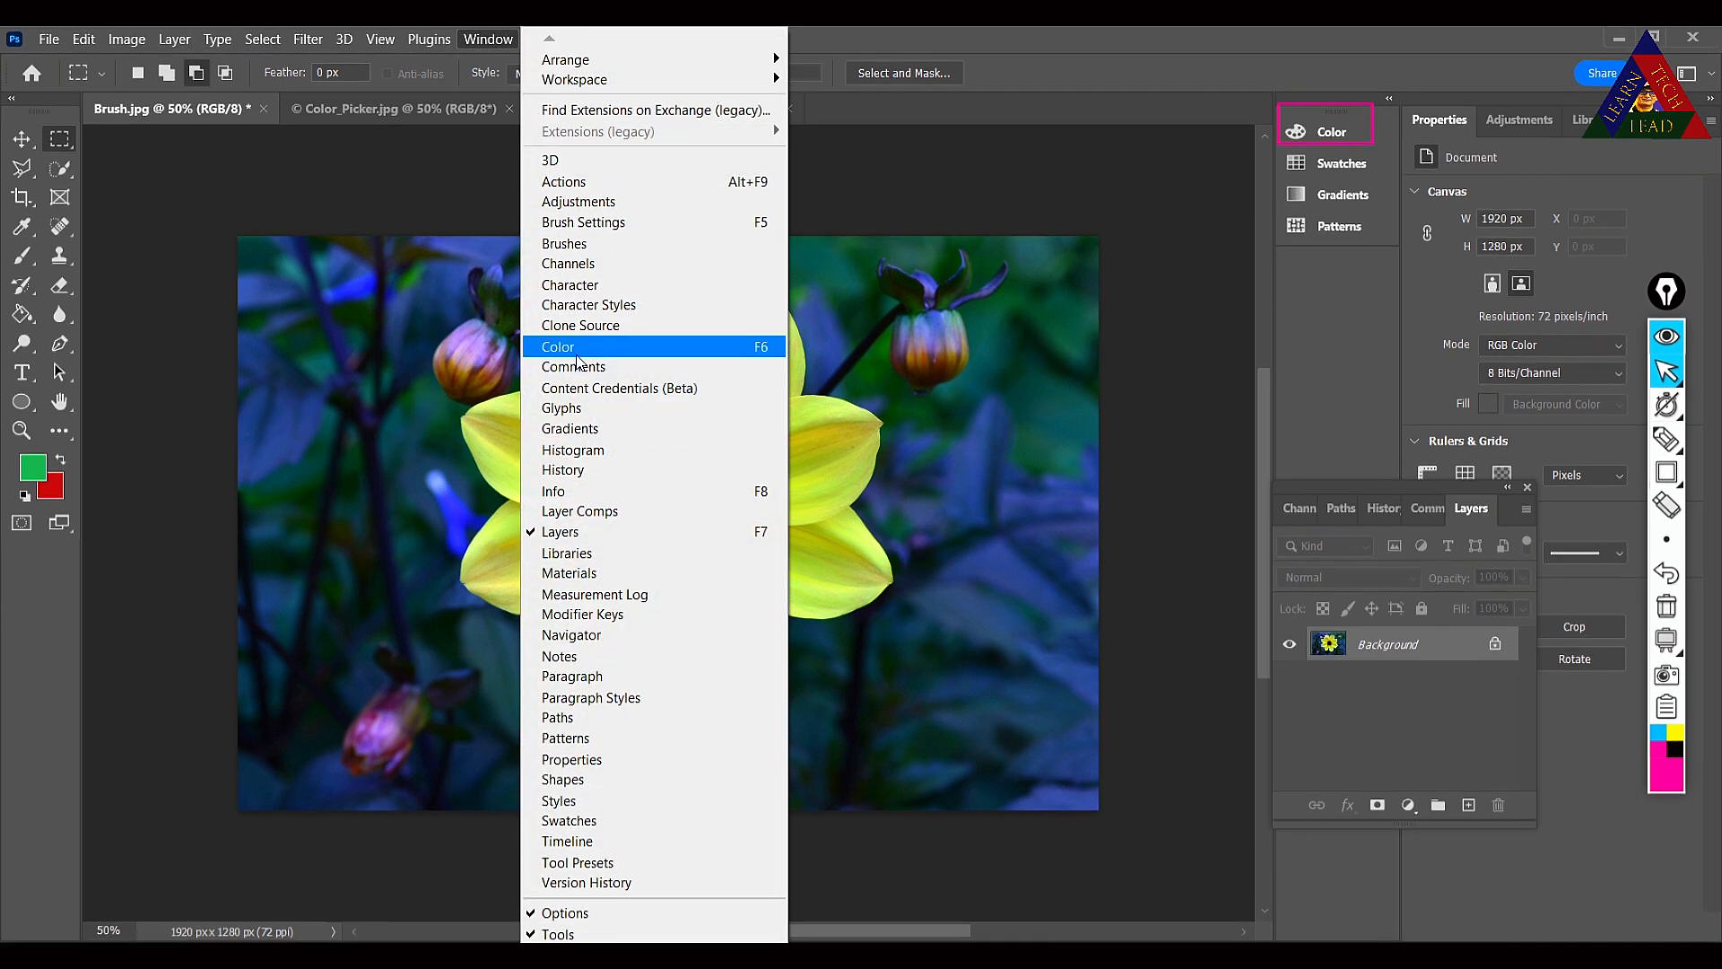
left_click(1665, 472)
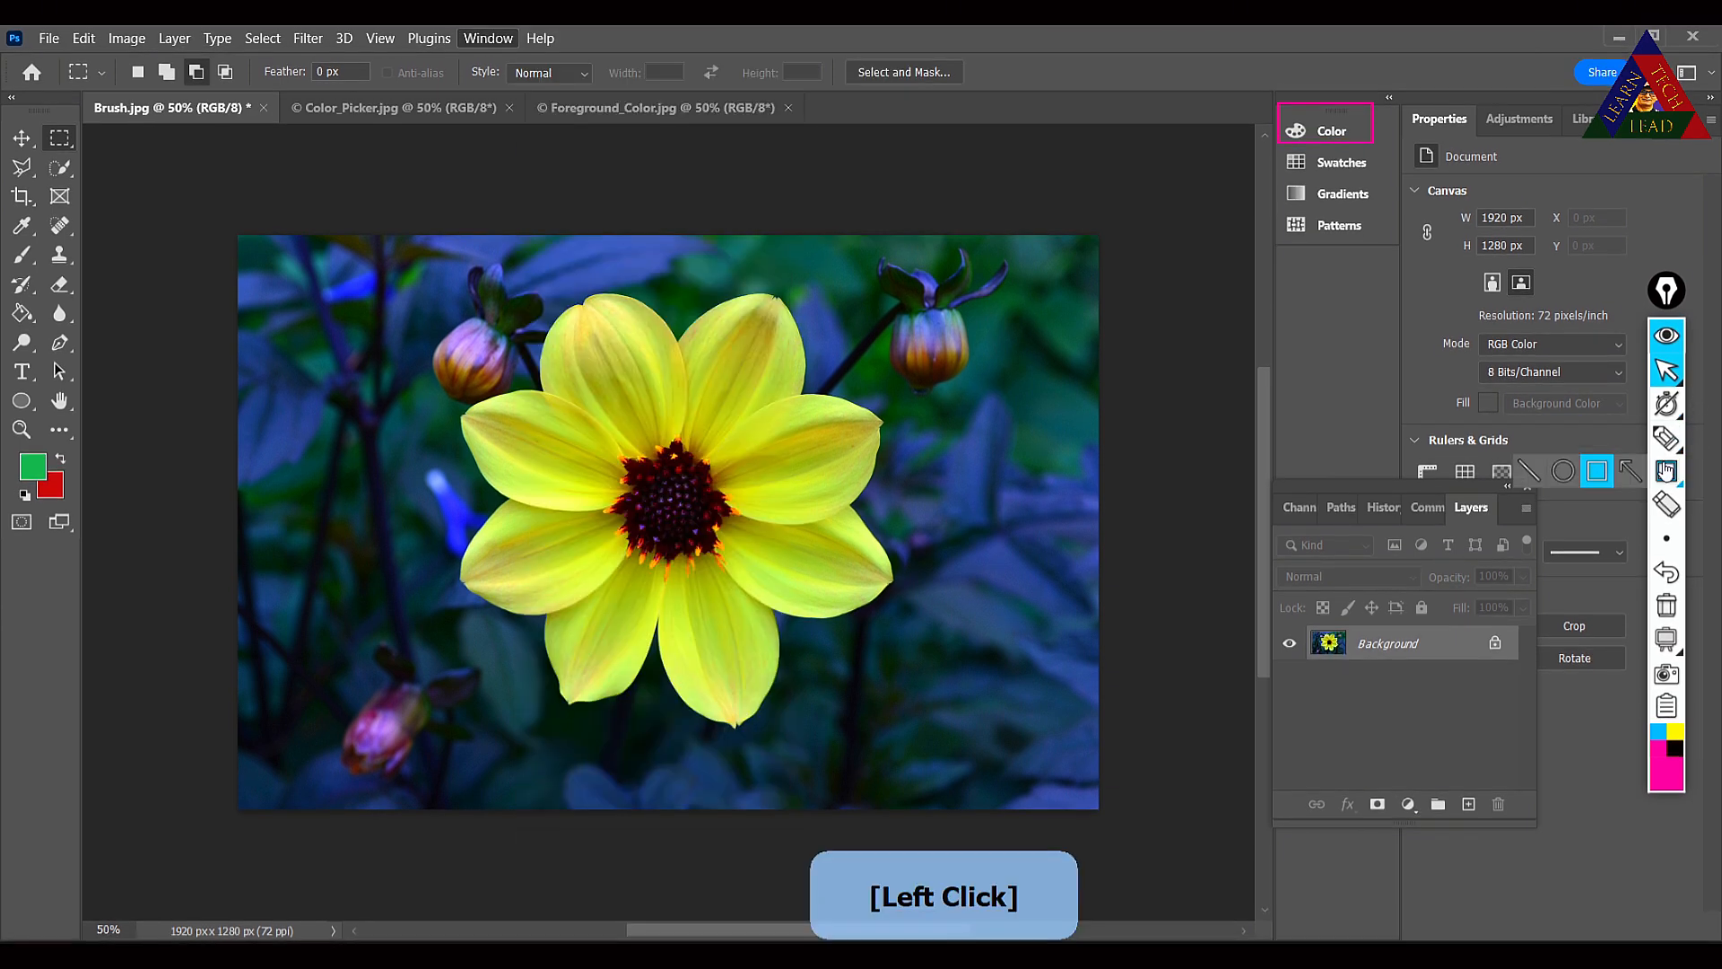
Collapse the Color, Swatches, Gradients and Patterns dock to icons and shift the foreground color's hue to golden yellow.
left_click_drag(1275, 178, 1347, 150)
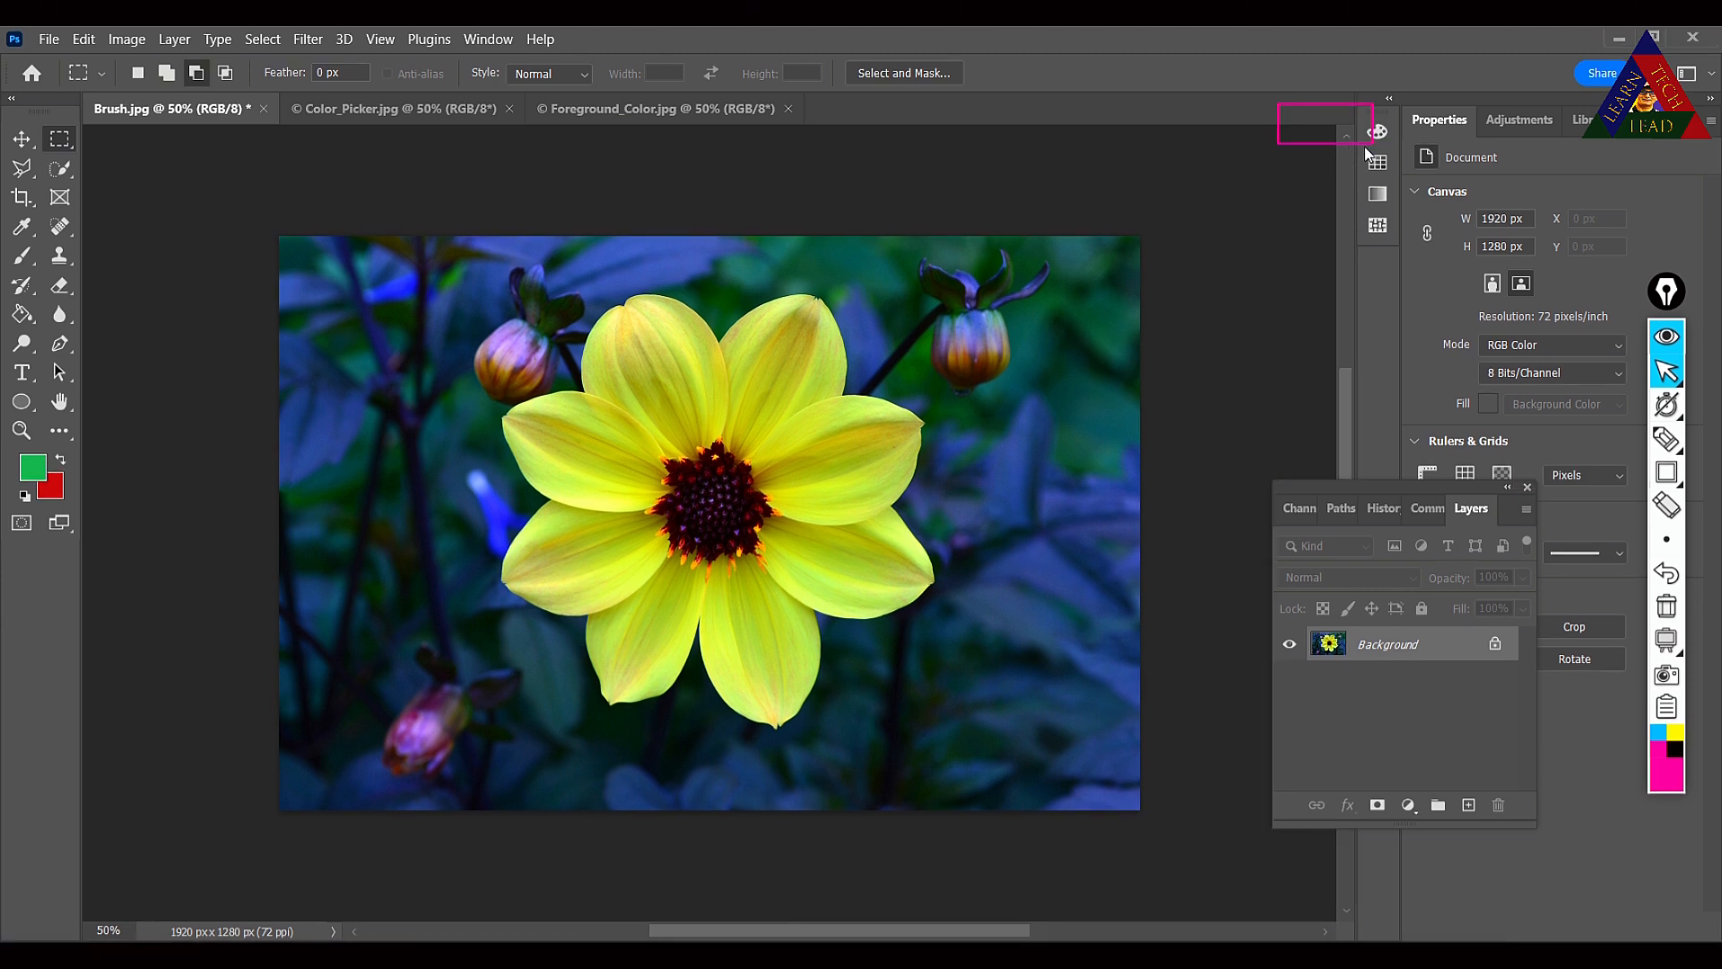
left_click(1365, 169)
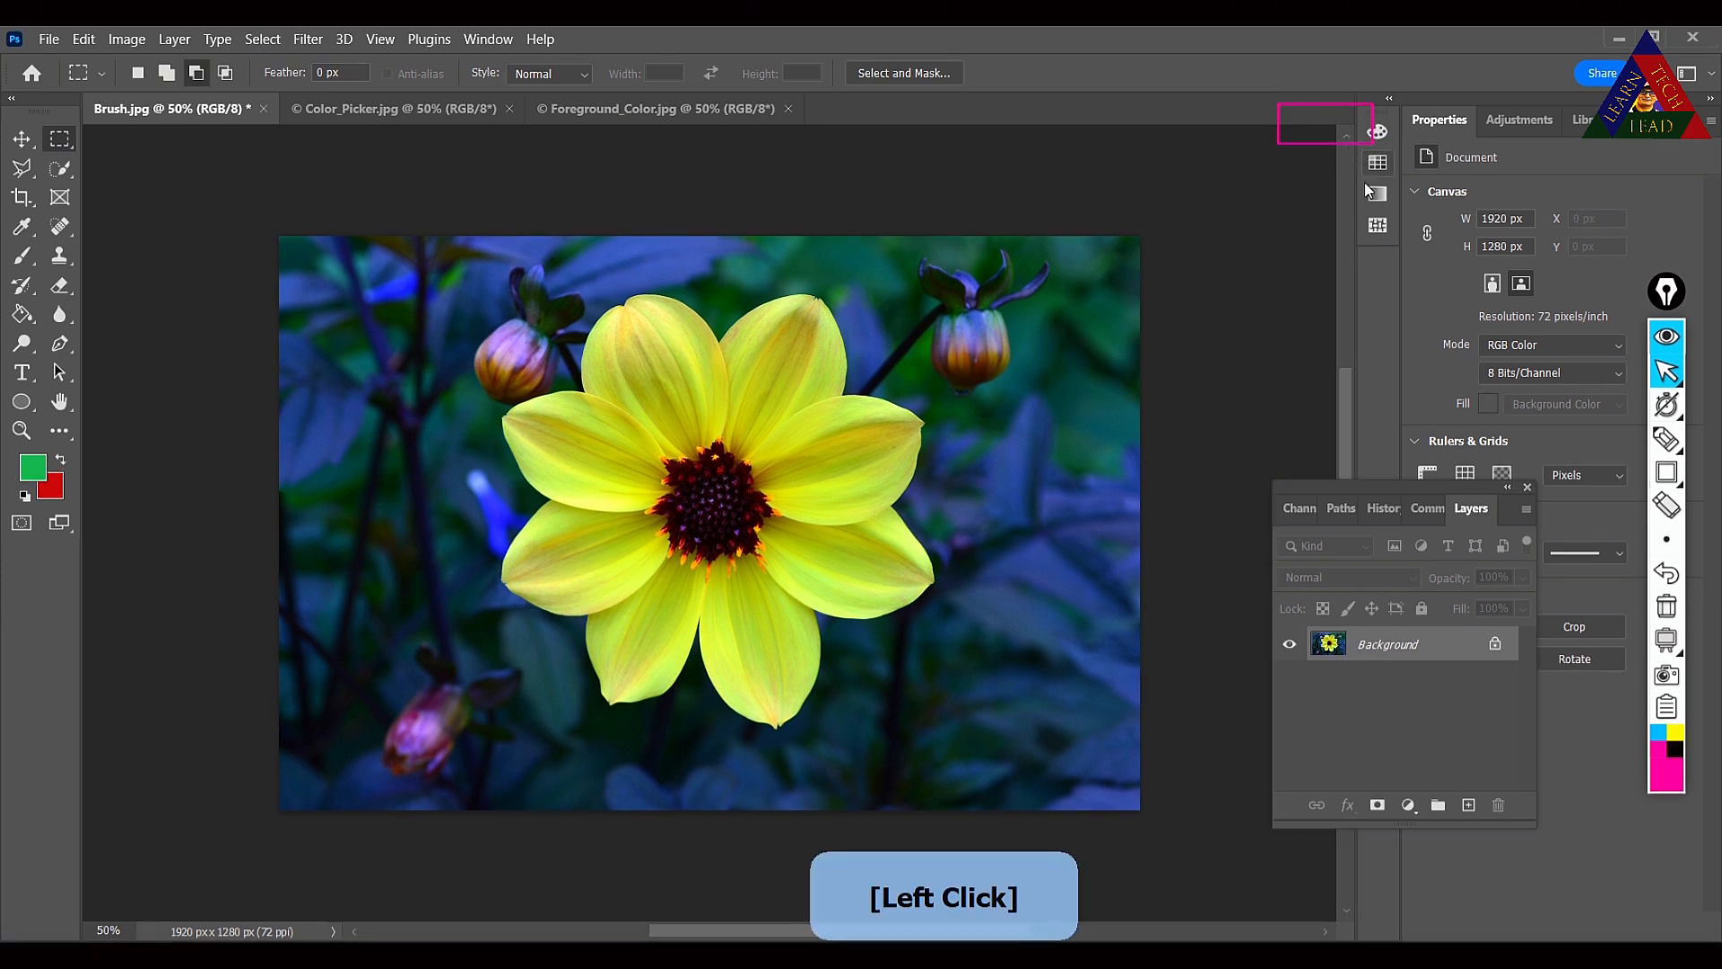
left_click(1378, 131)
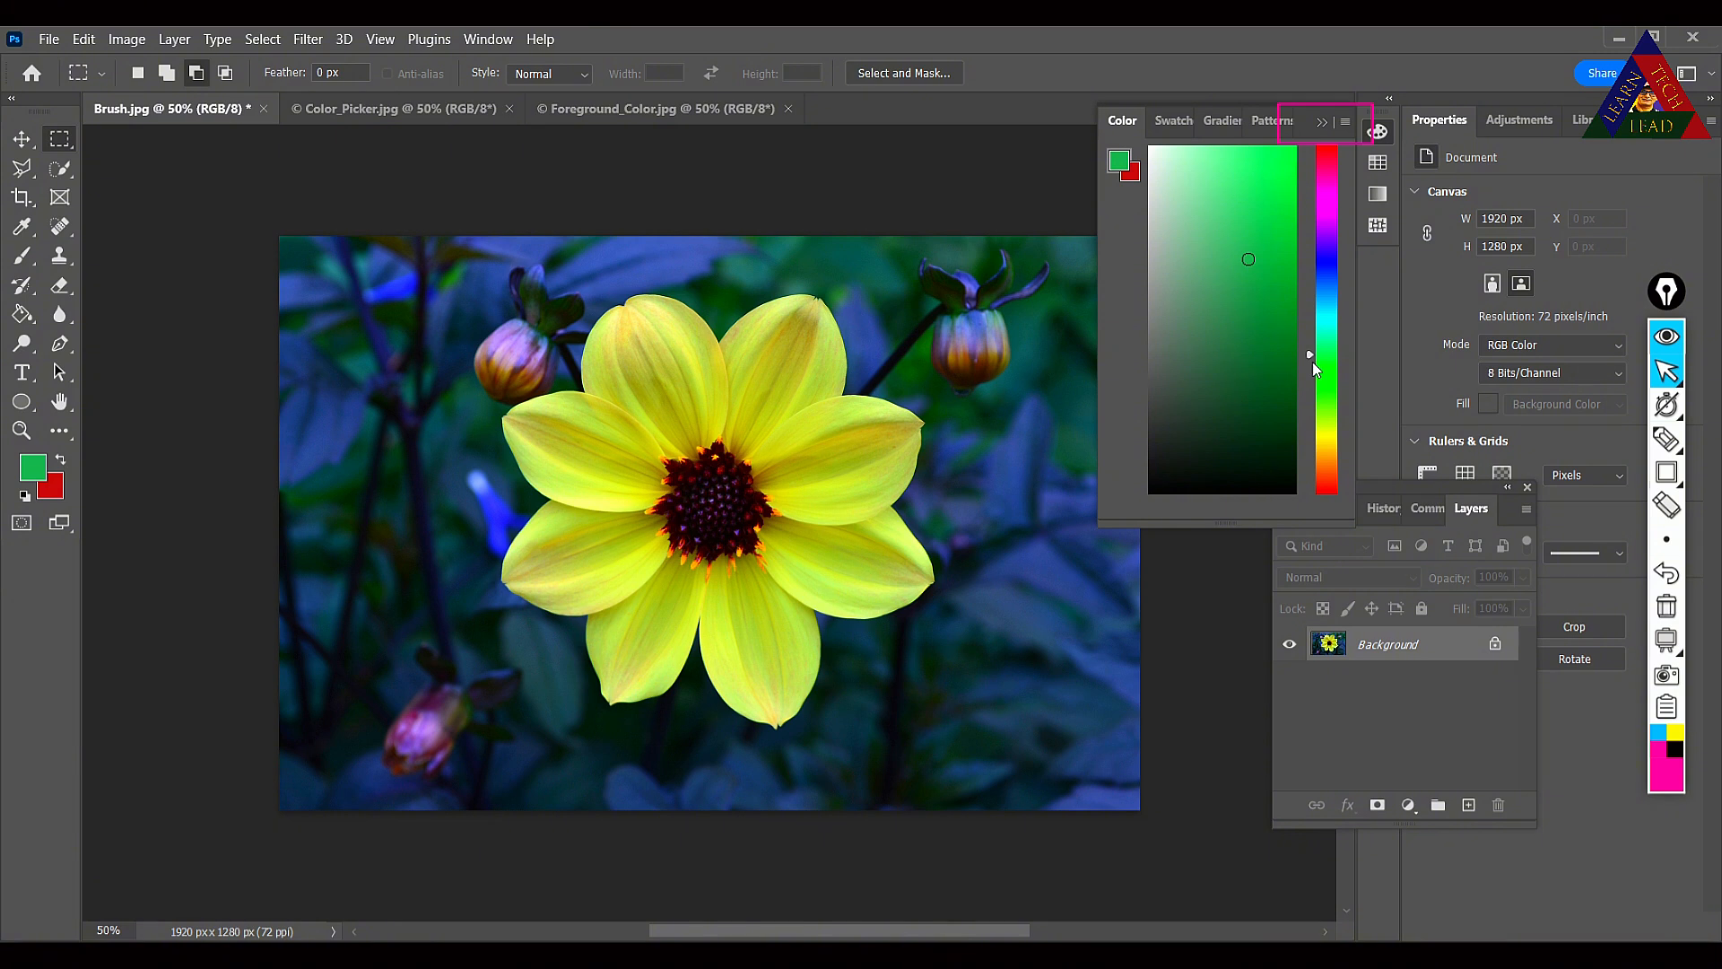
left_click(1331, 396)
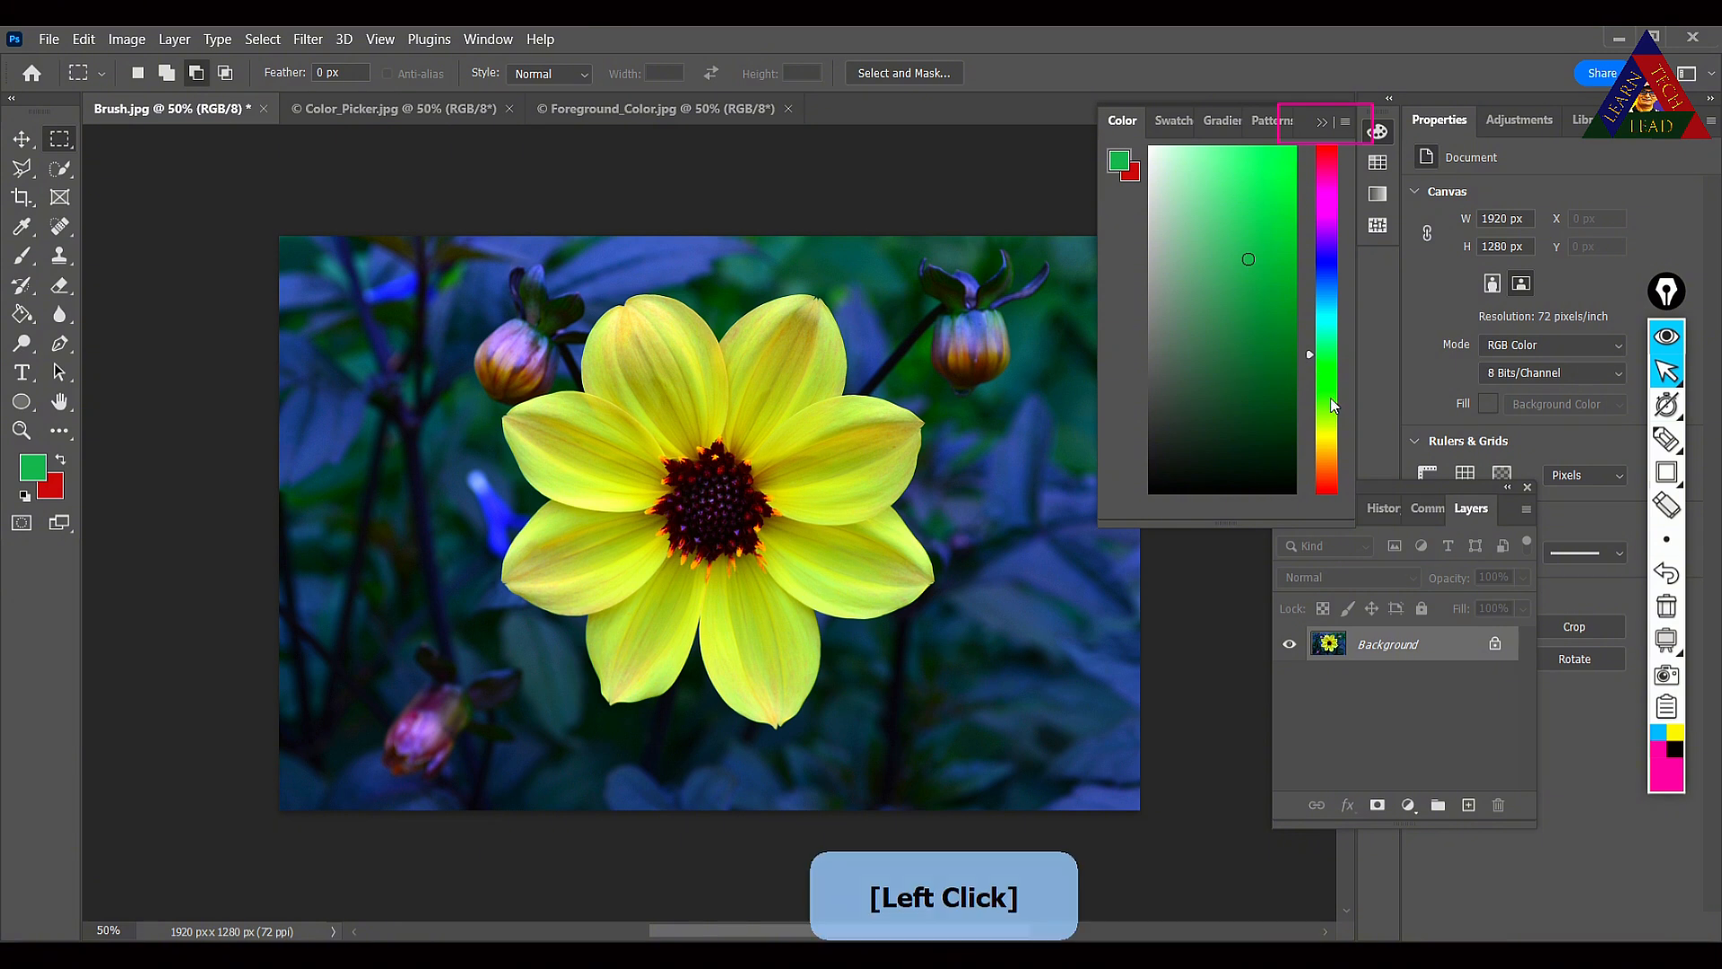
left_click(1336, 445)
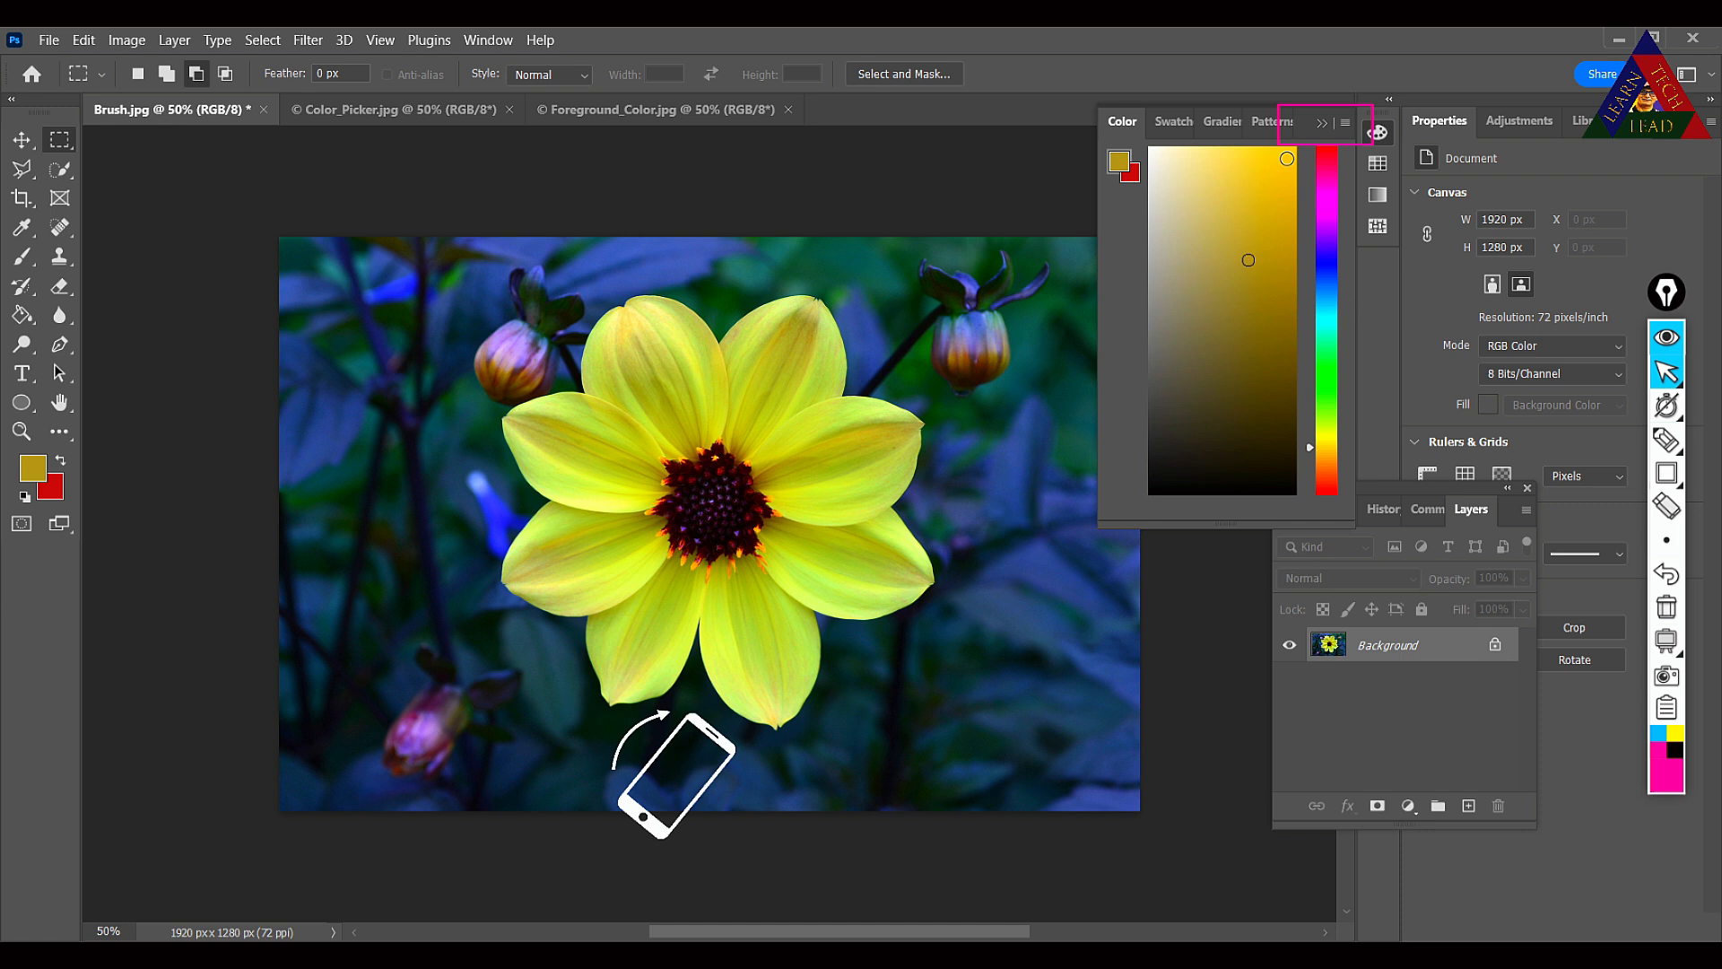
Show the color swatches and expand the RGB and CMYK groups.
left_click(1378, 162)
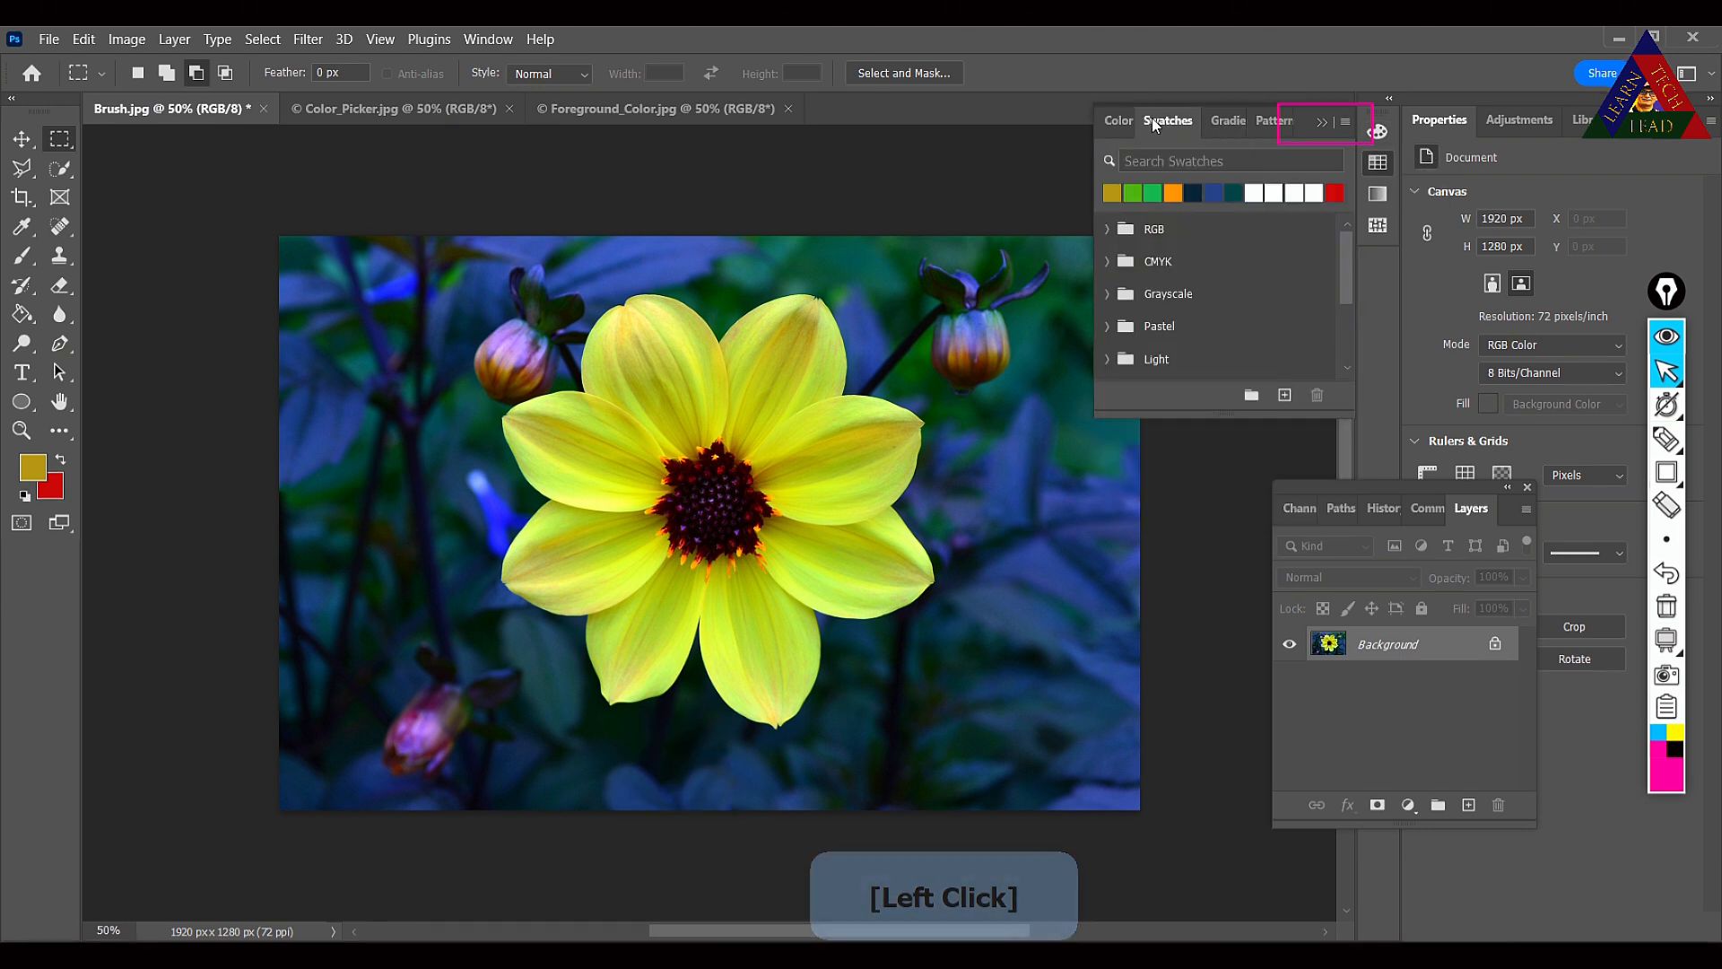
left_click(1107, 229)
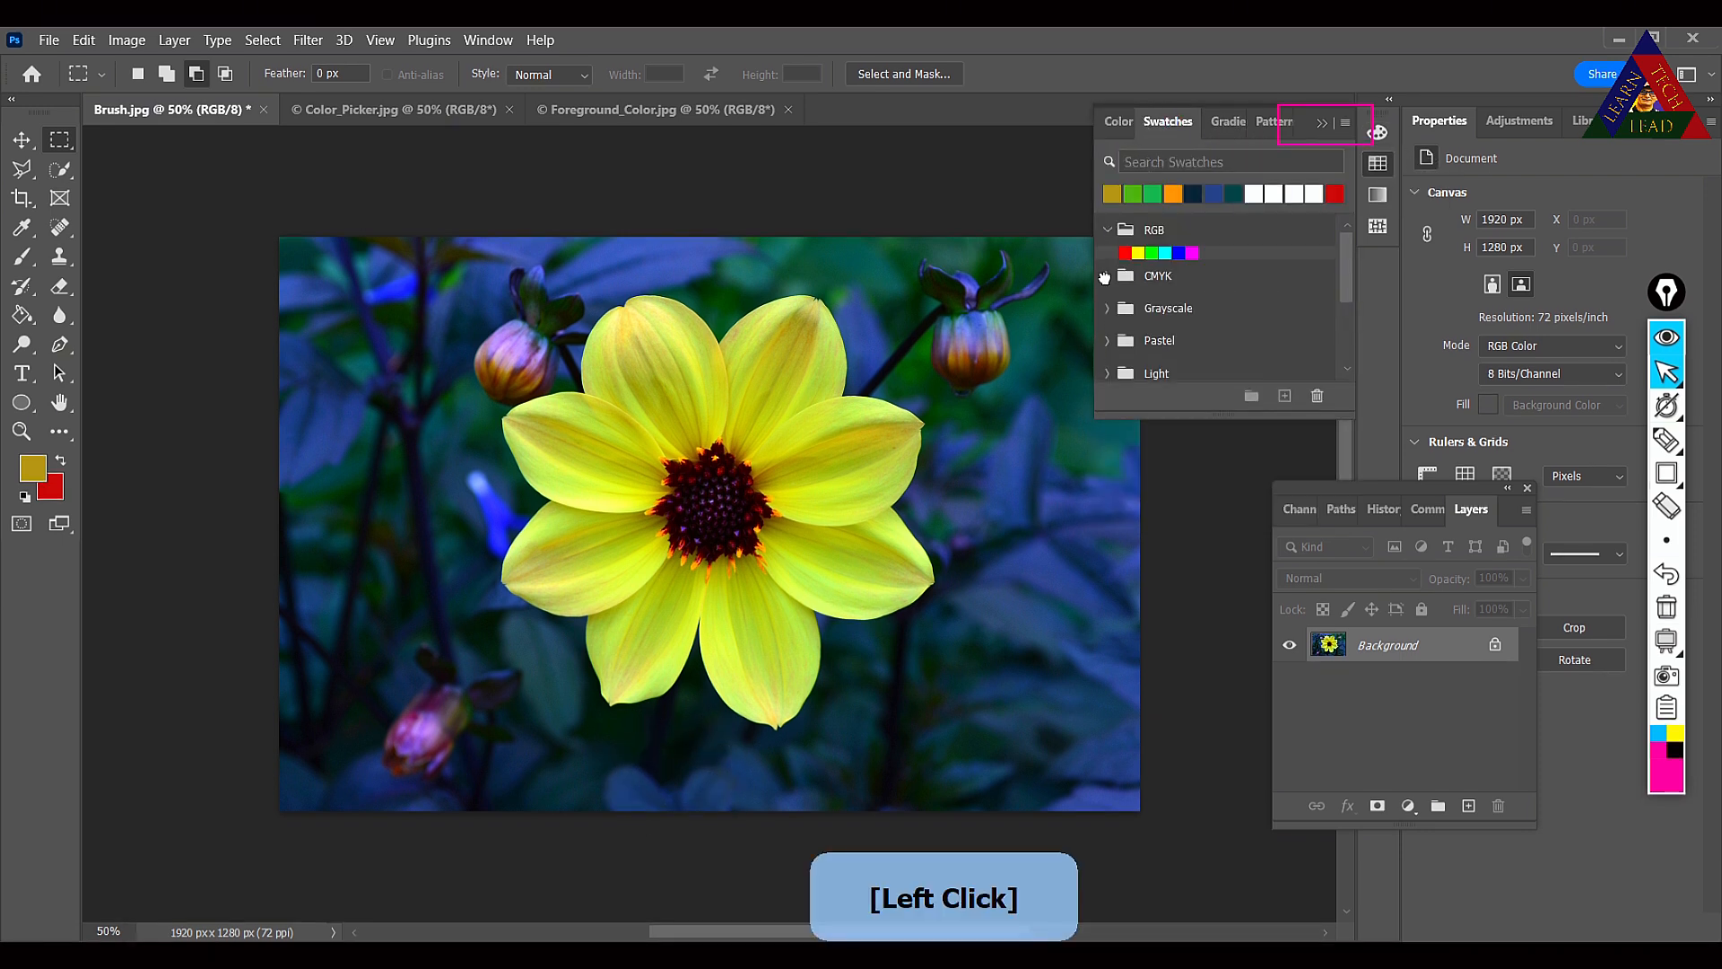
left_click(1104, 278)
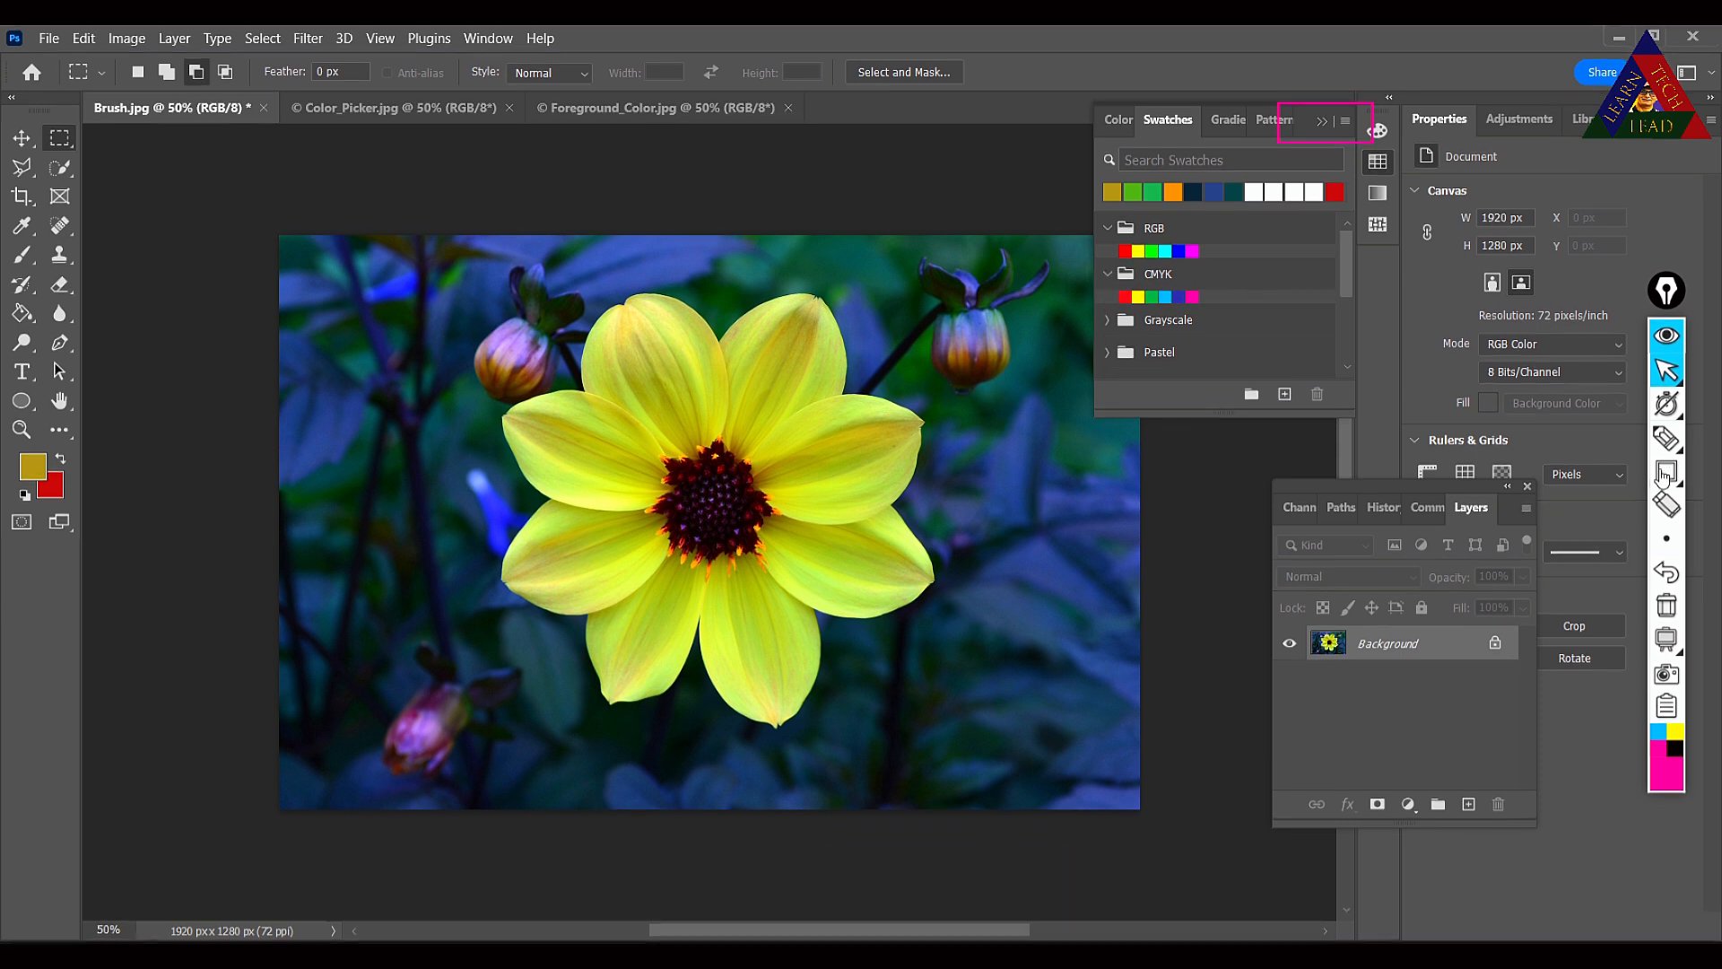
left_click(1667, 504)
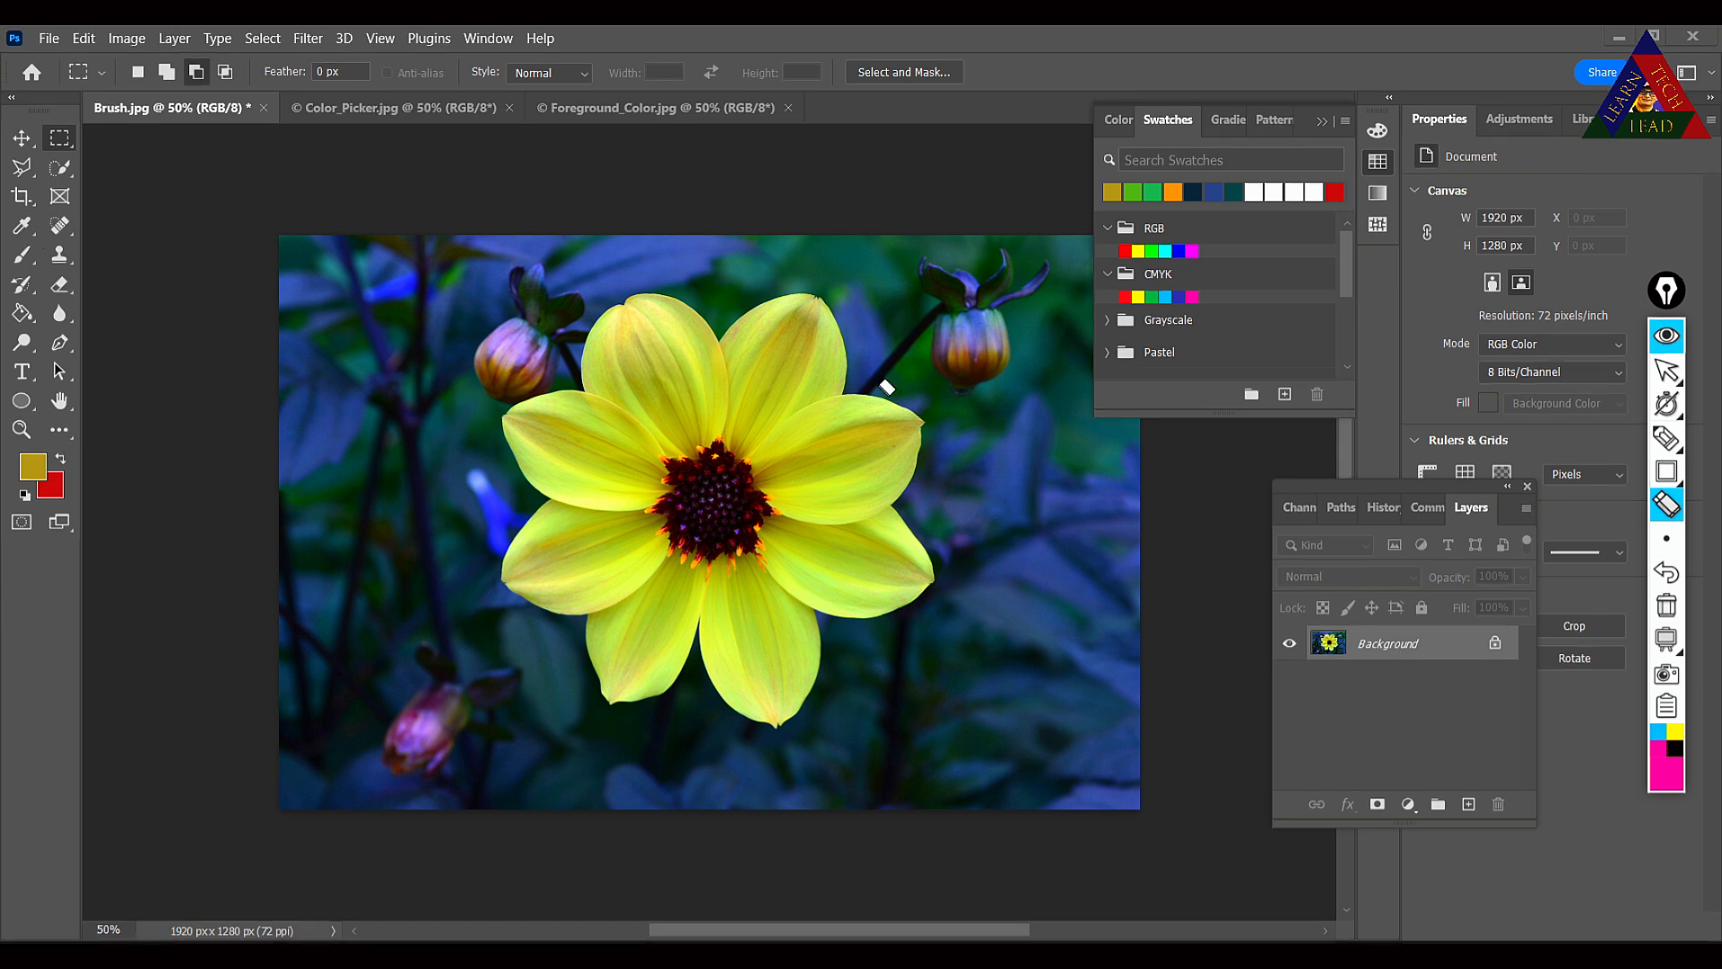
left_click(1674, 371)
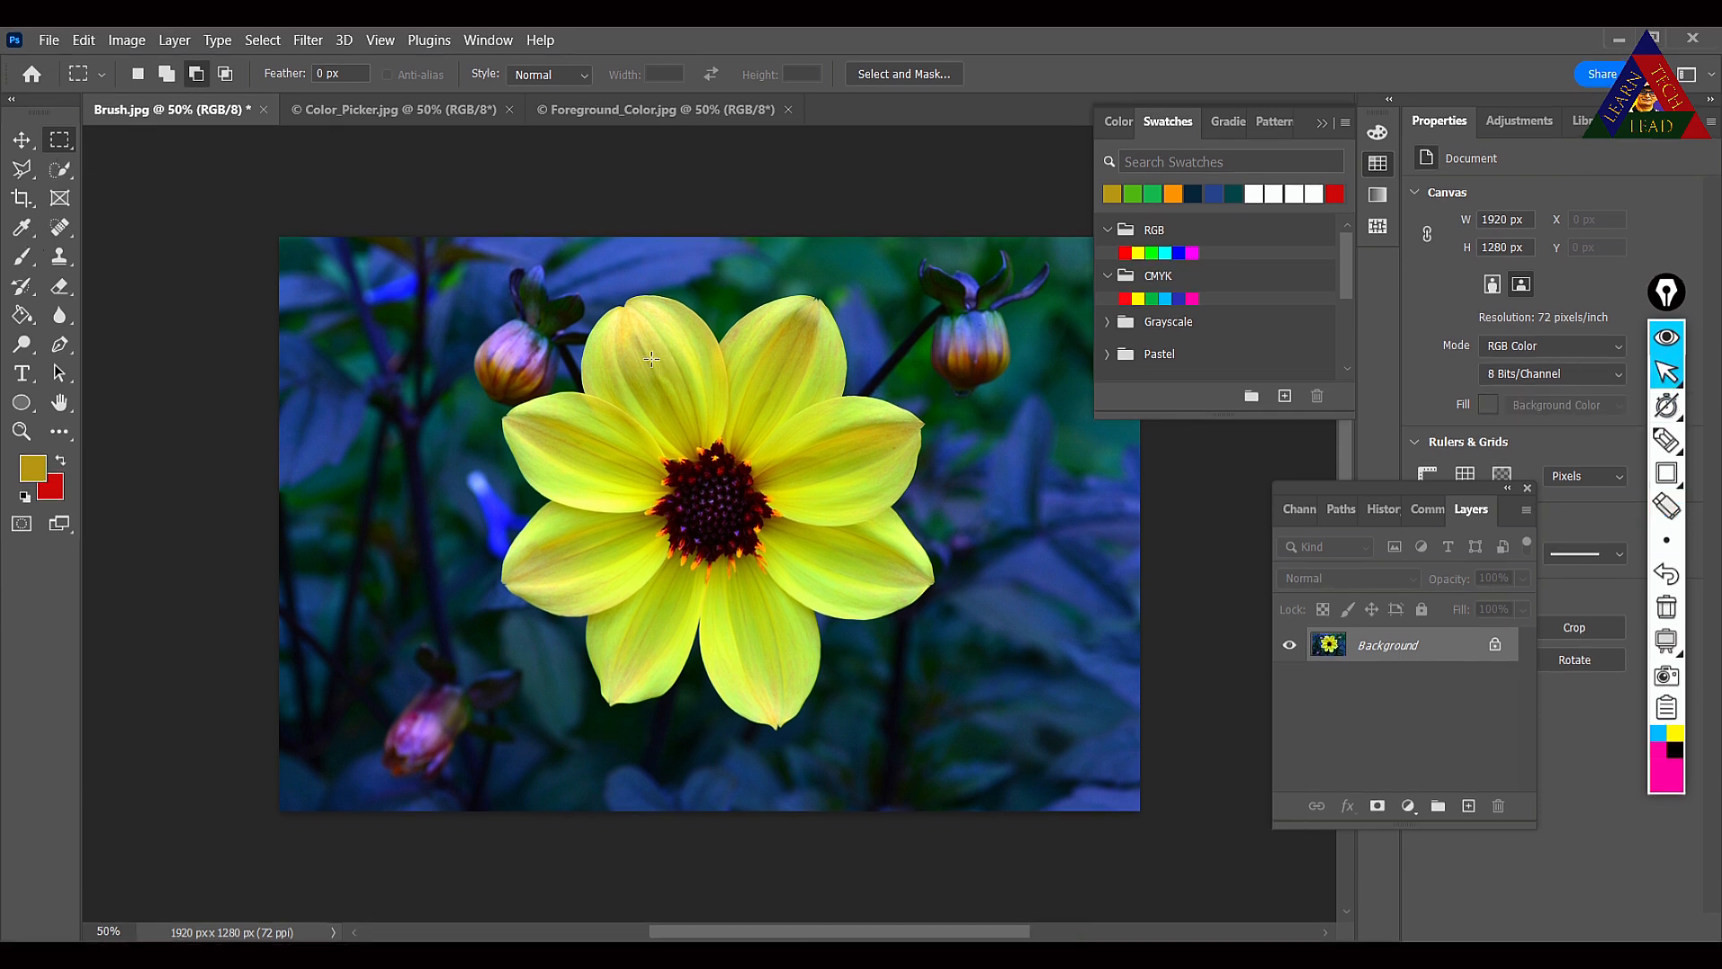
Select the whole yellow flower, petals and center, with the Quick Selection tool.
left_click(61, 170)
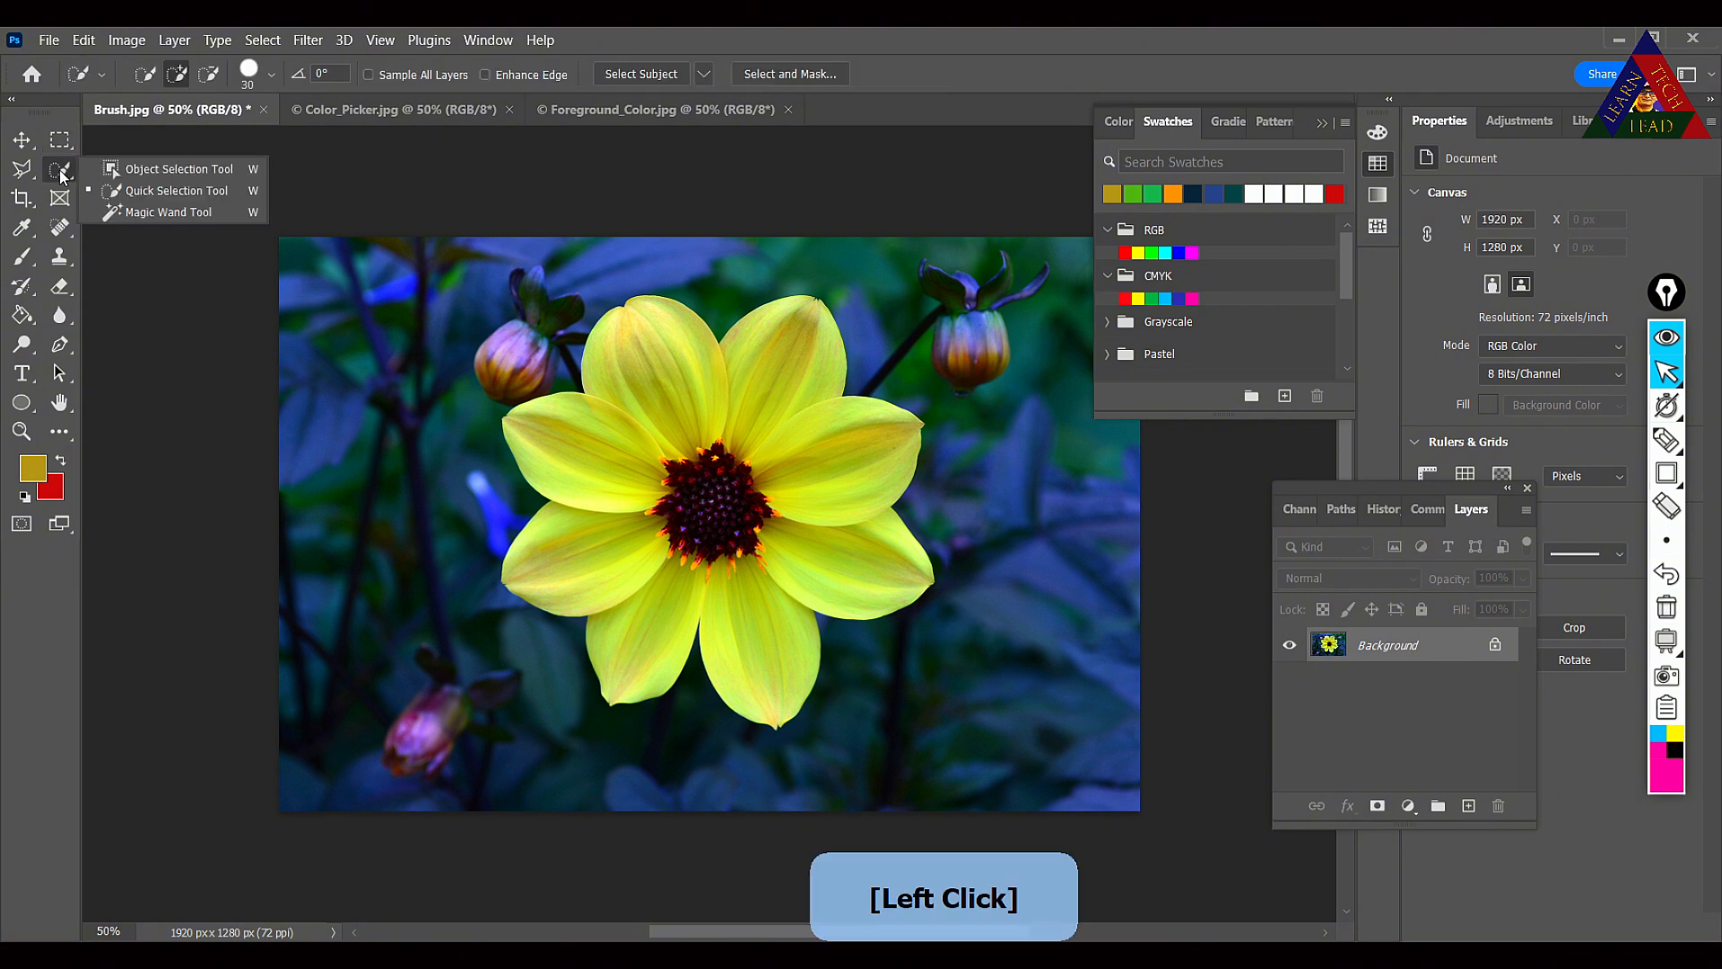
left_click(674, 381)
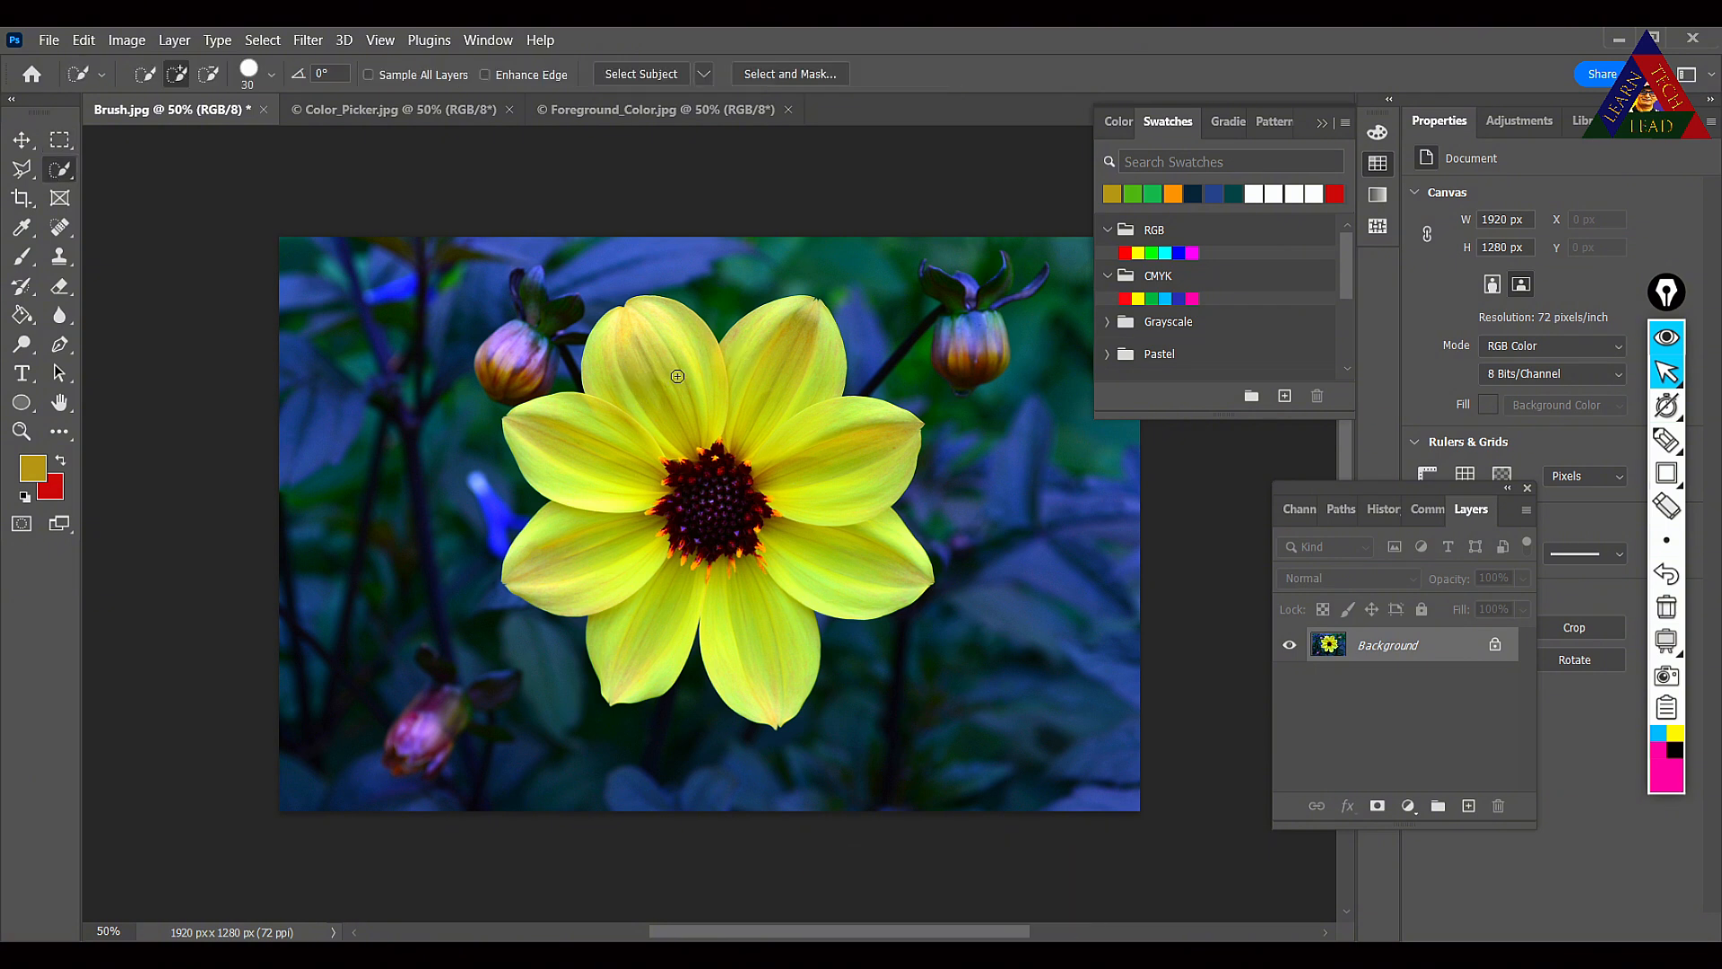
mouse_move(678, 377)
left_mouse_down()
mouse_move(762, 429)
mouse_move(749, 520)
mouse_move(609, 539)
left_mouse_up()
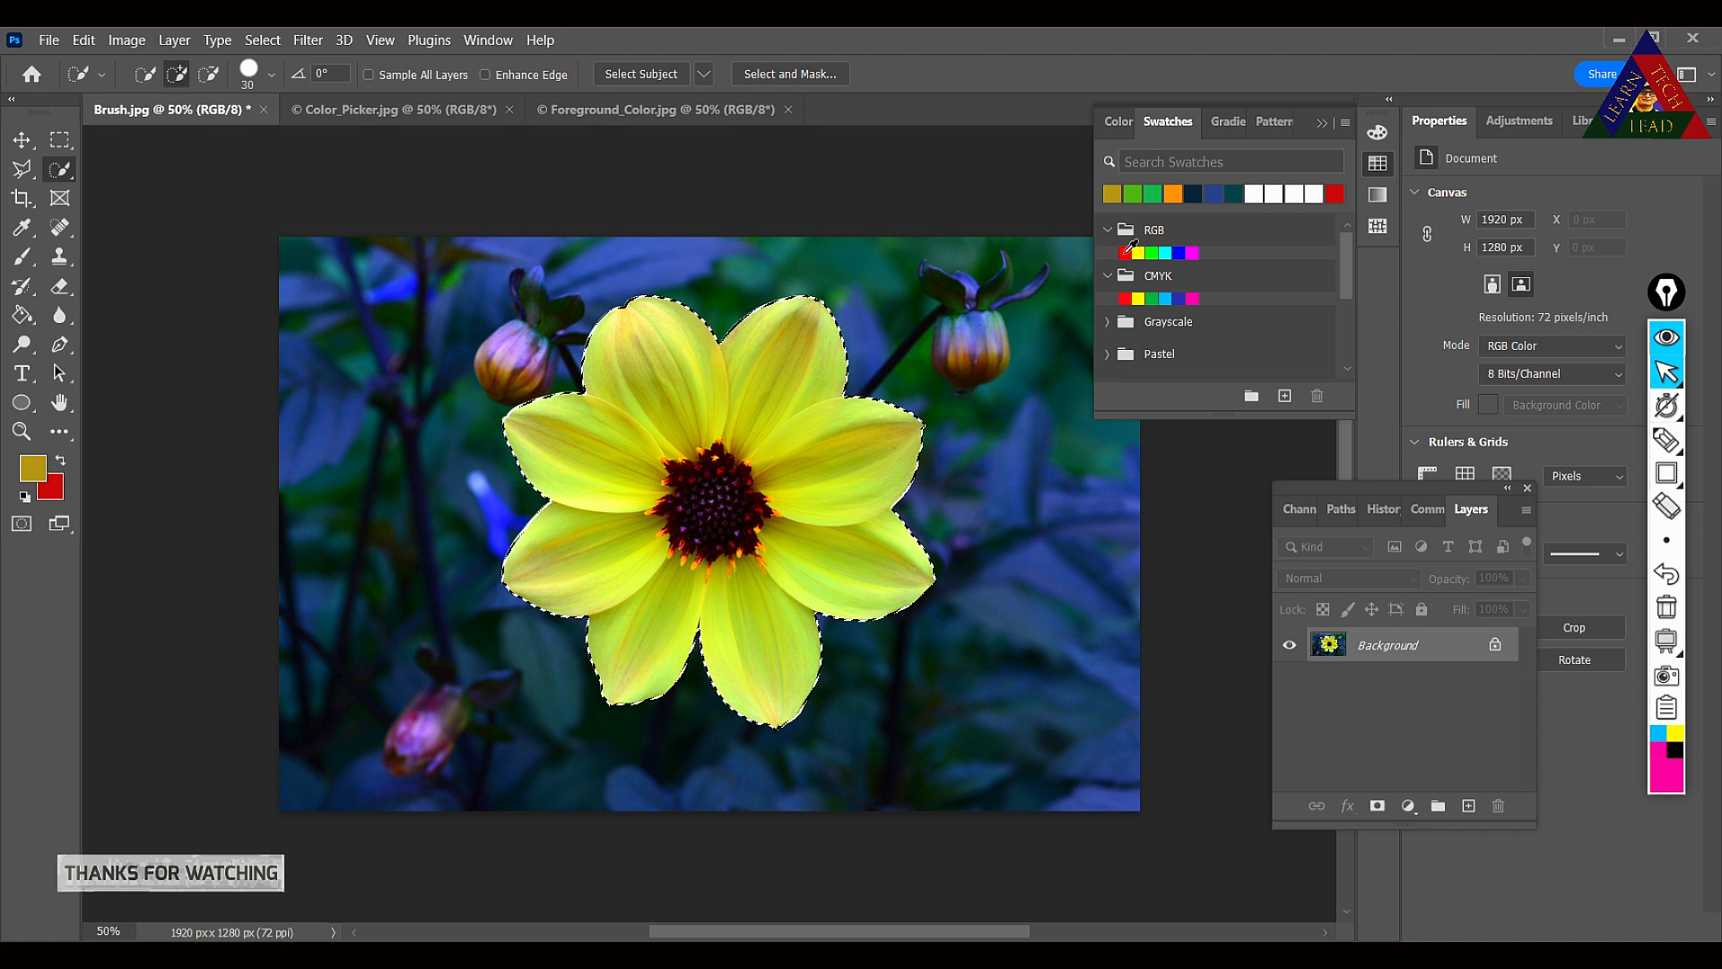
Fill the flower selection on a new layer with the red RGB swatch color using the Paint Bucket.
left_click(1125, 253)
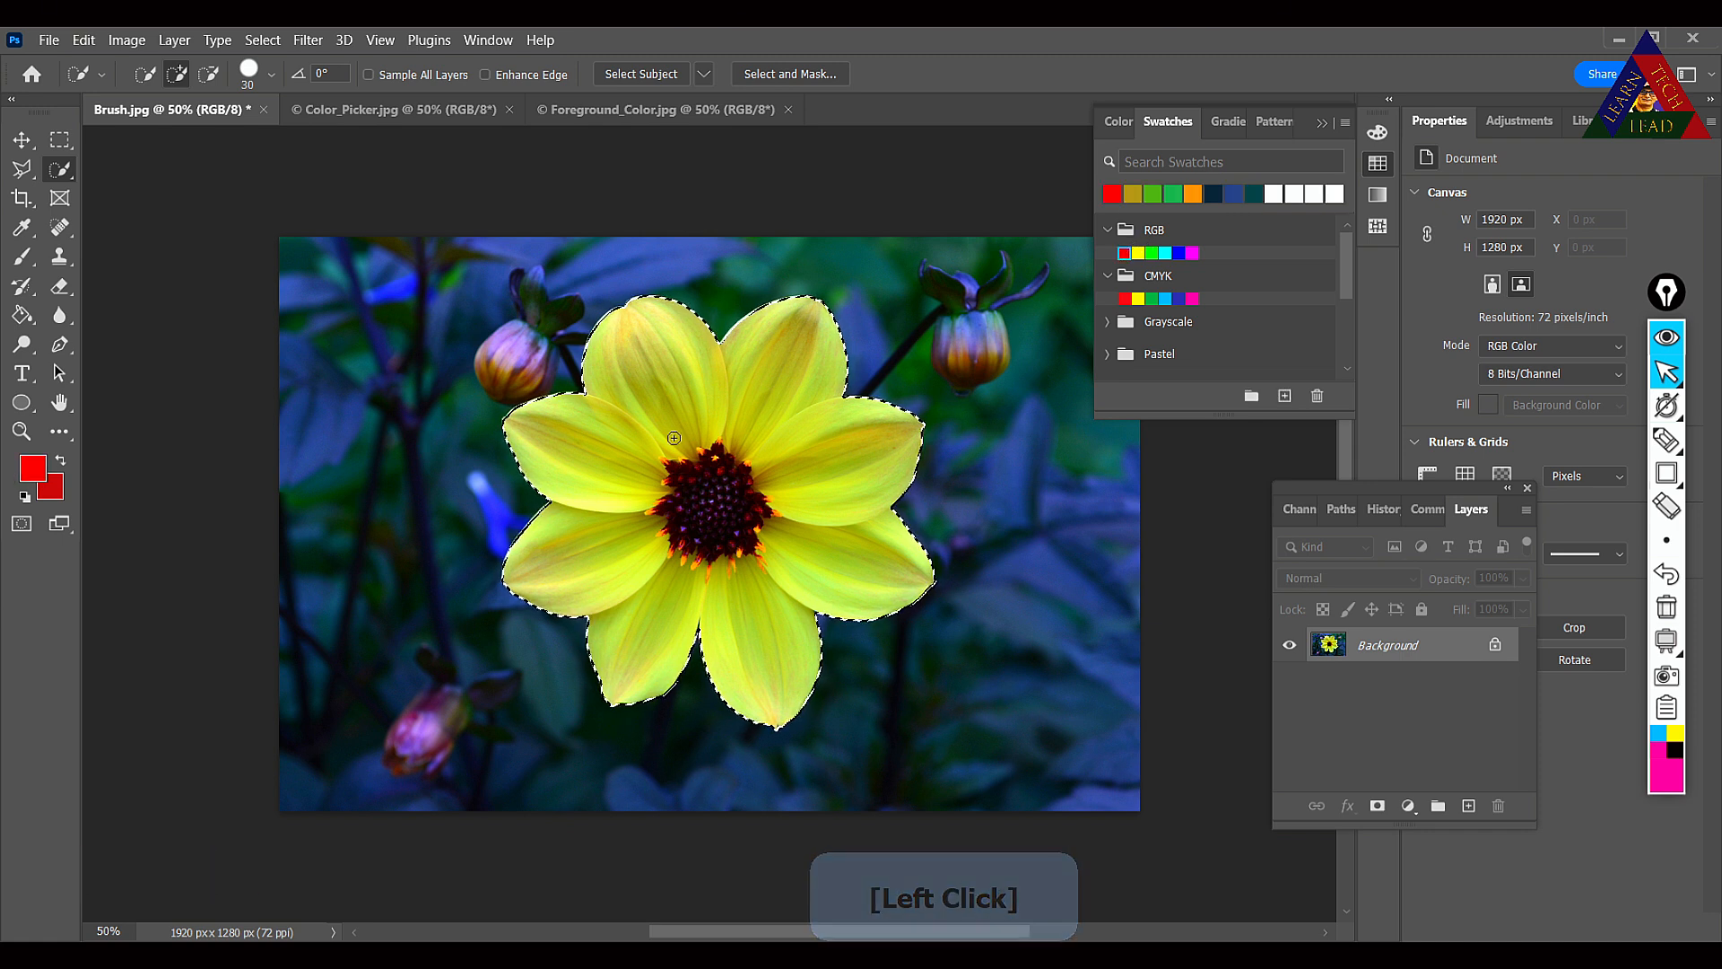
left_click(22, 314)
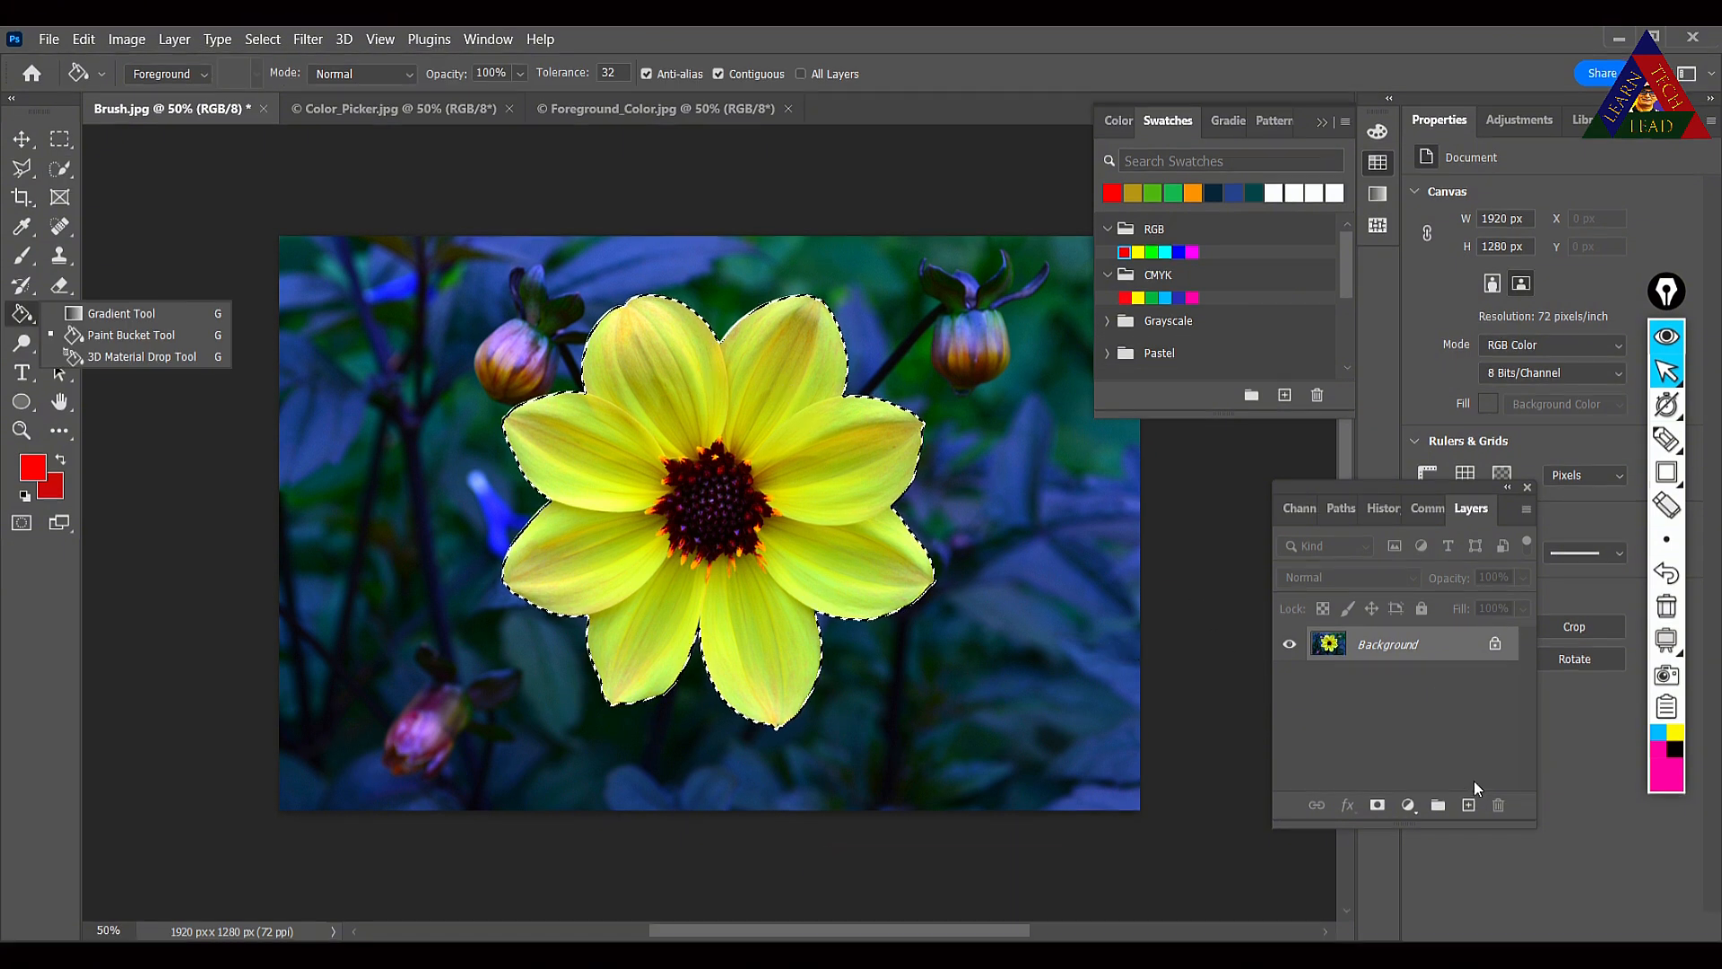
left_click(1469, 805)
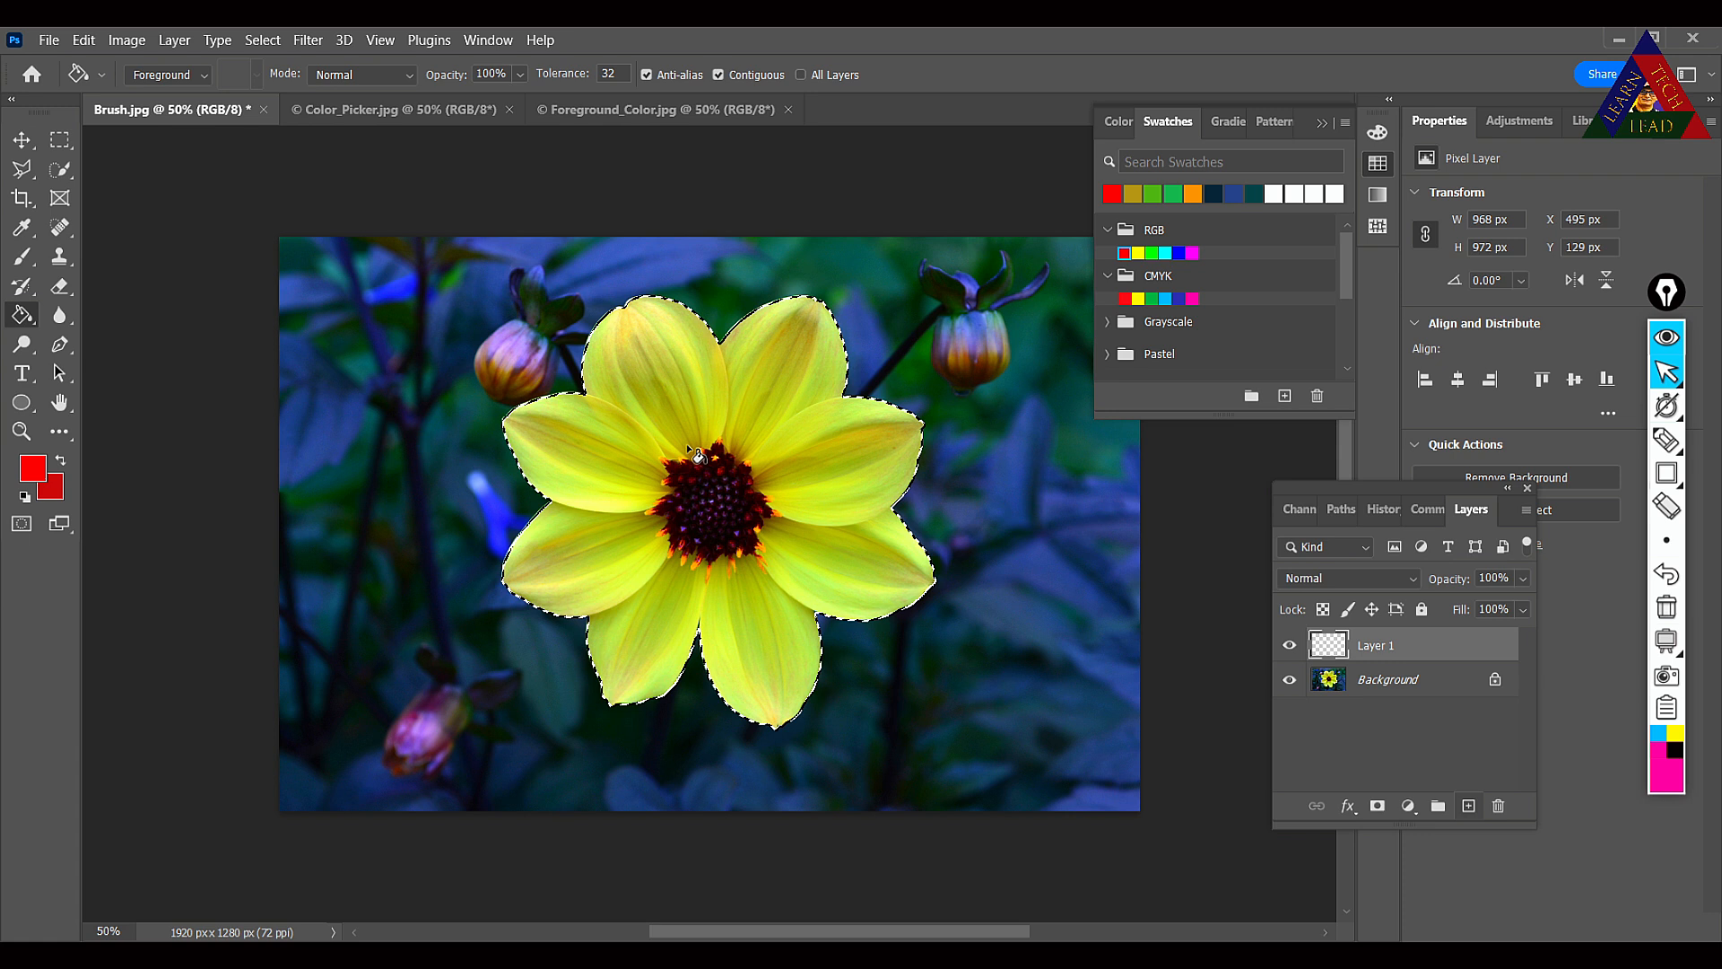
left_click(695, 376)
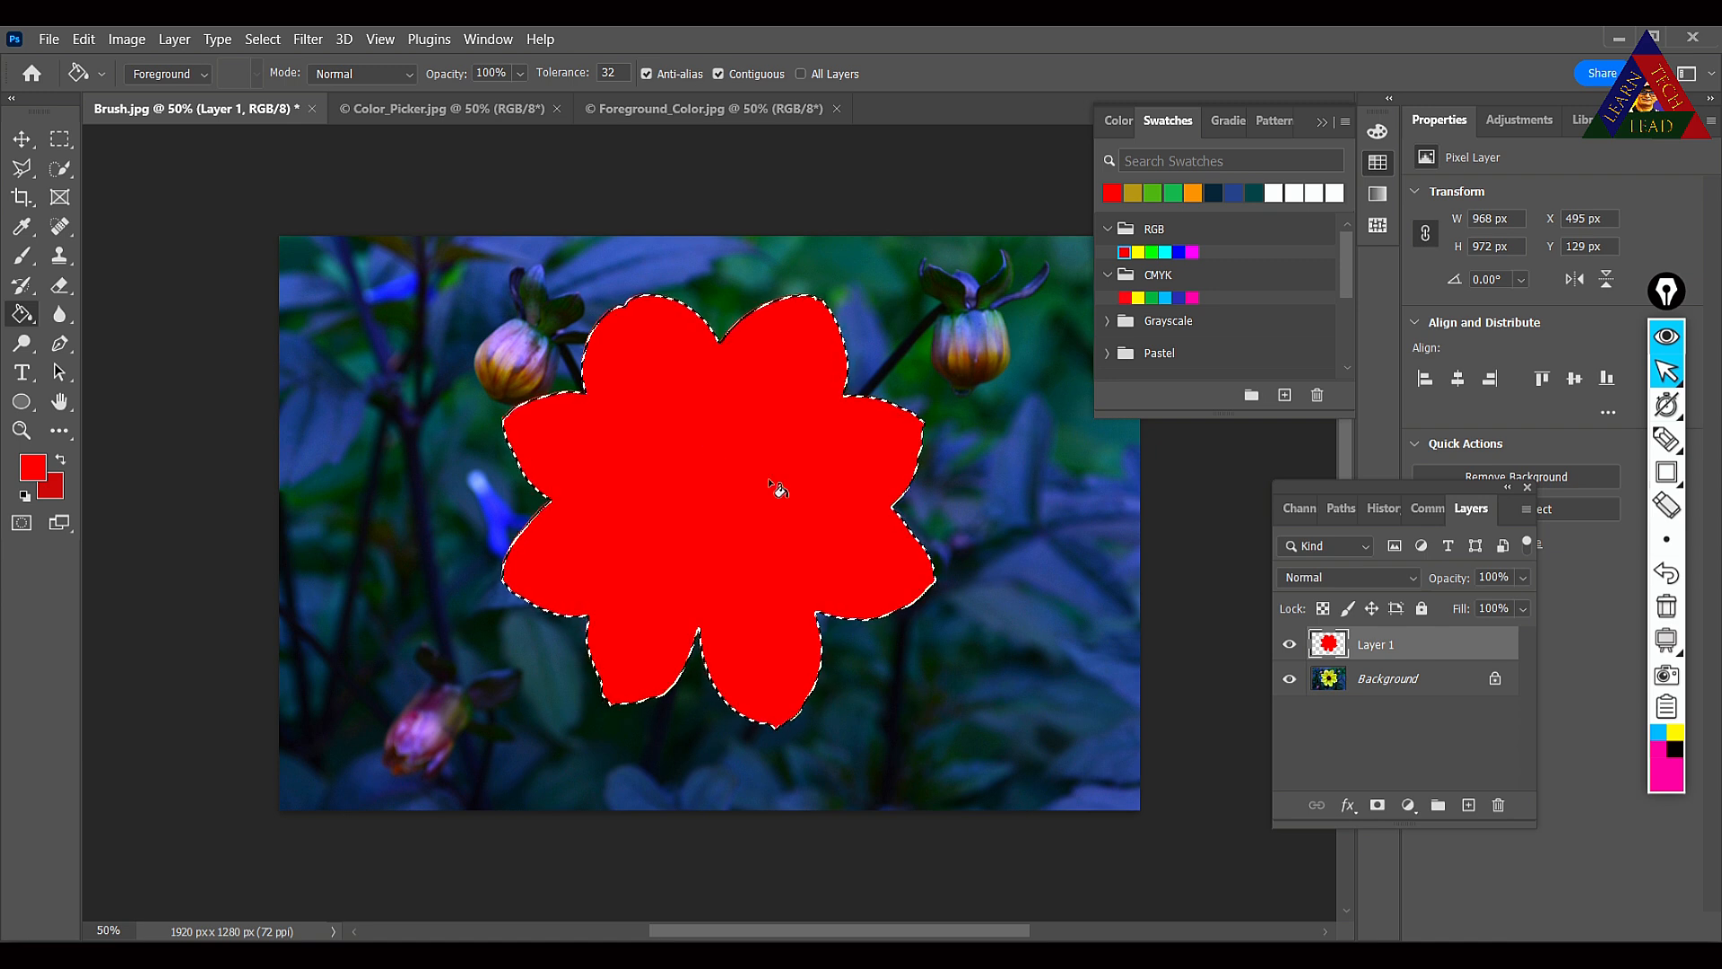
Set the red fill layer's blend mode to Overlay and compare the flower with that layer hidden and shown.
left_click(1411, 581)
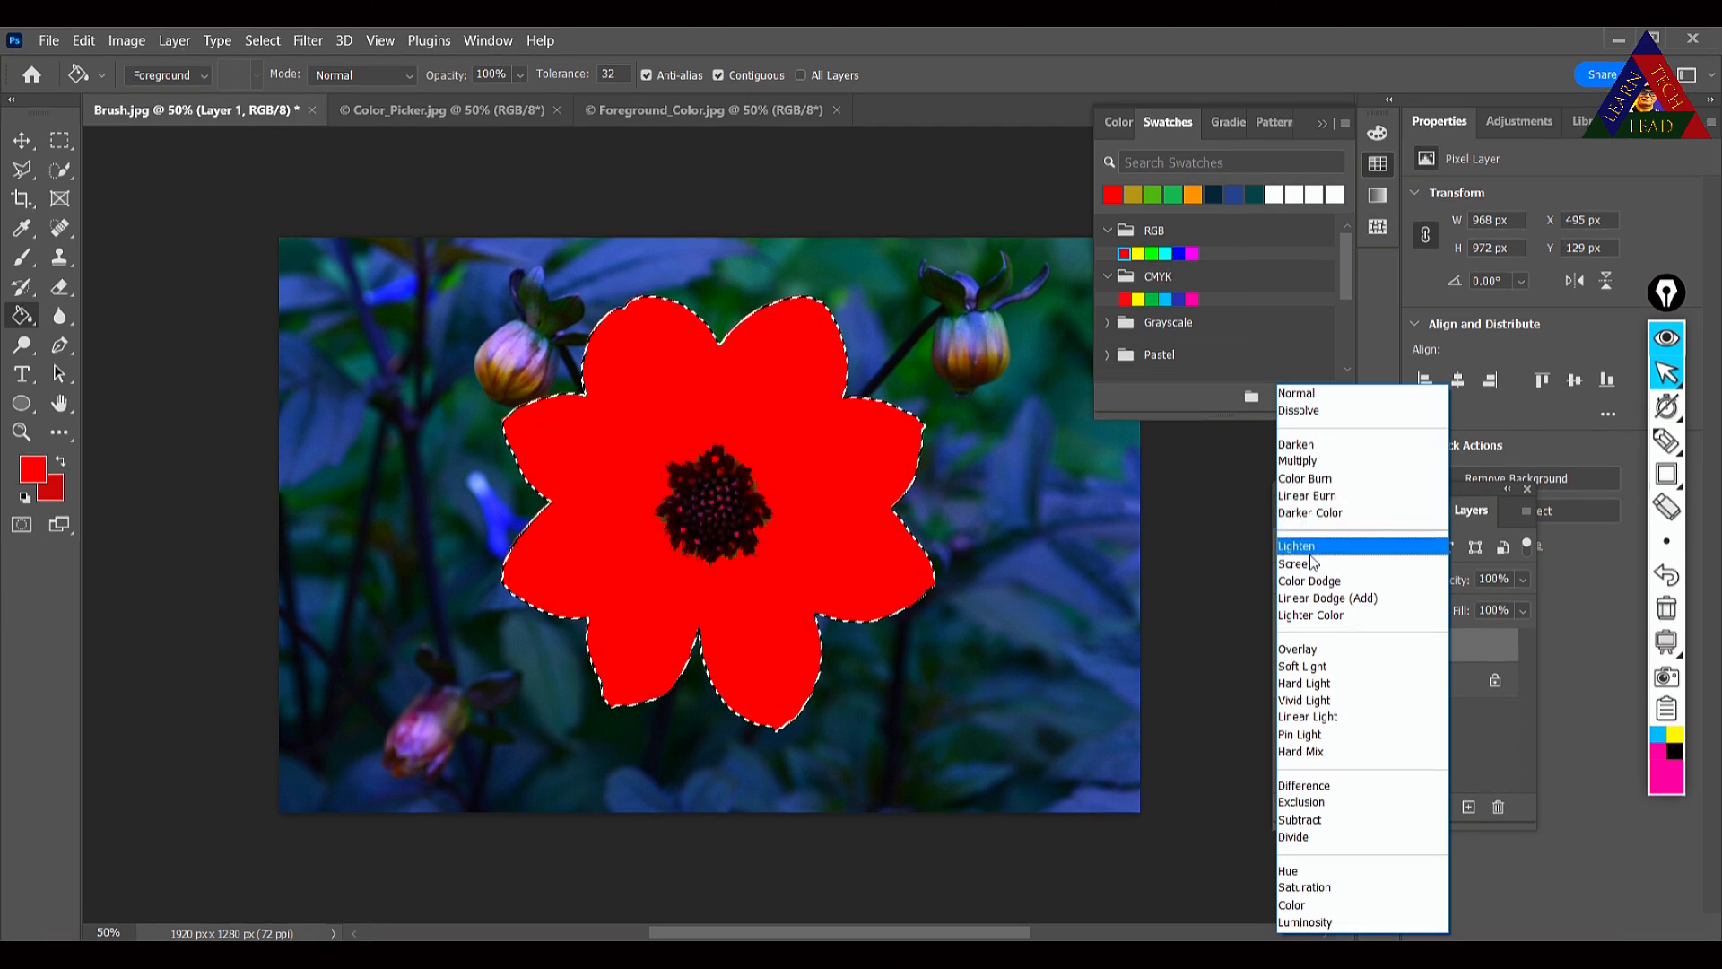
left_click(1309, 649)
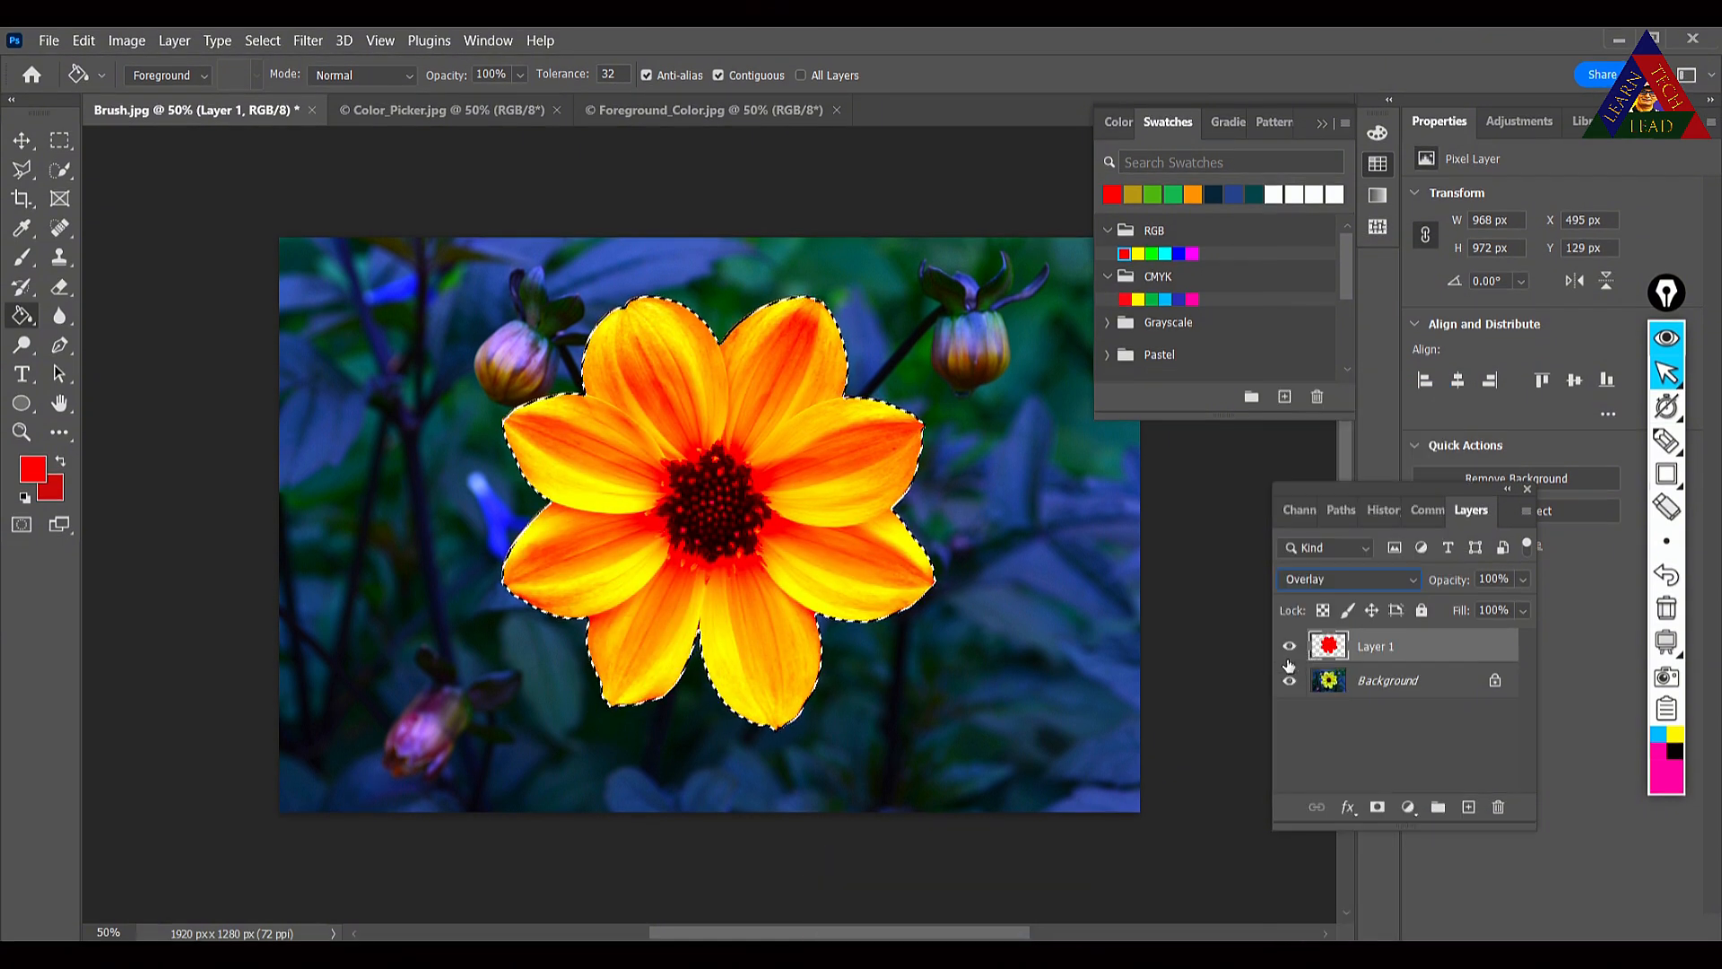
left_click(1290, 646)
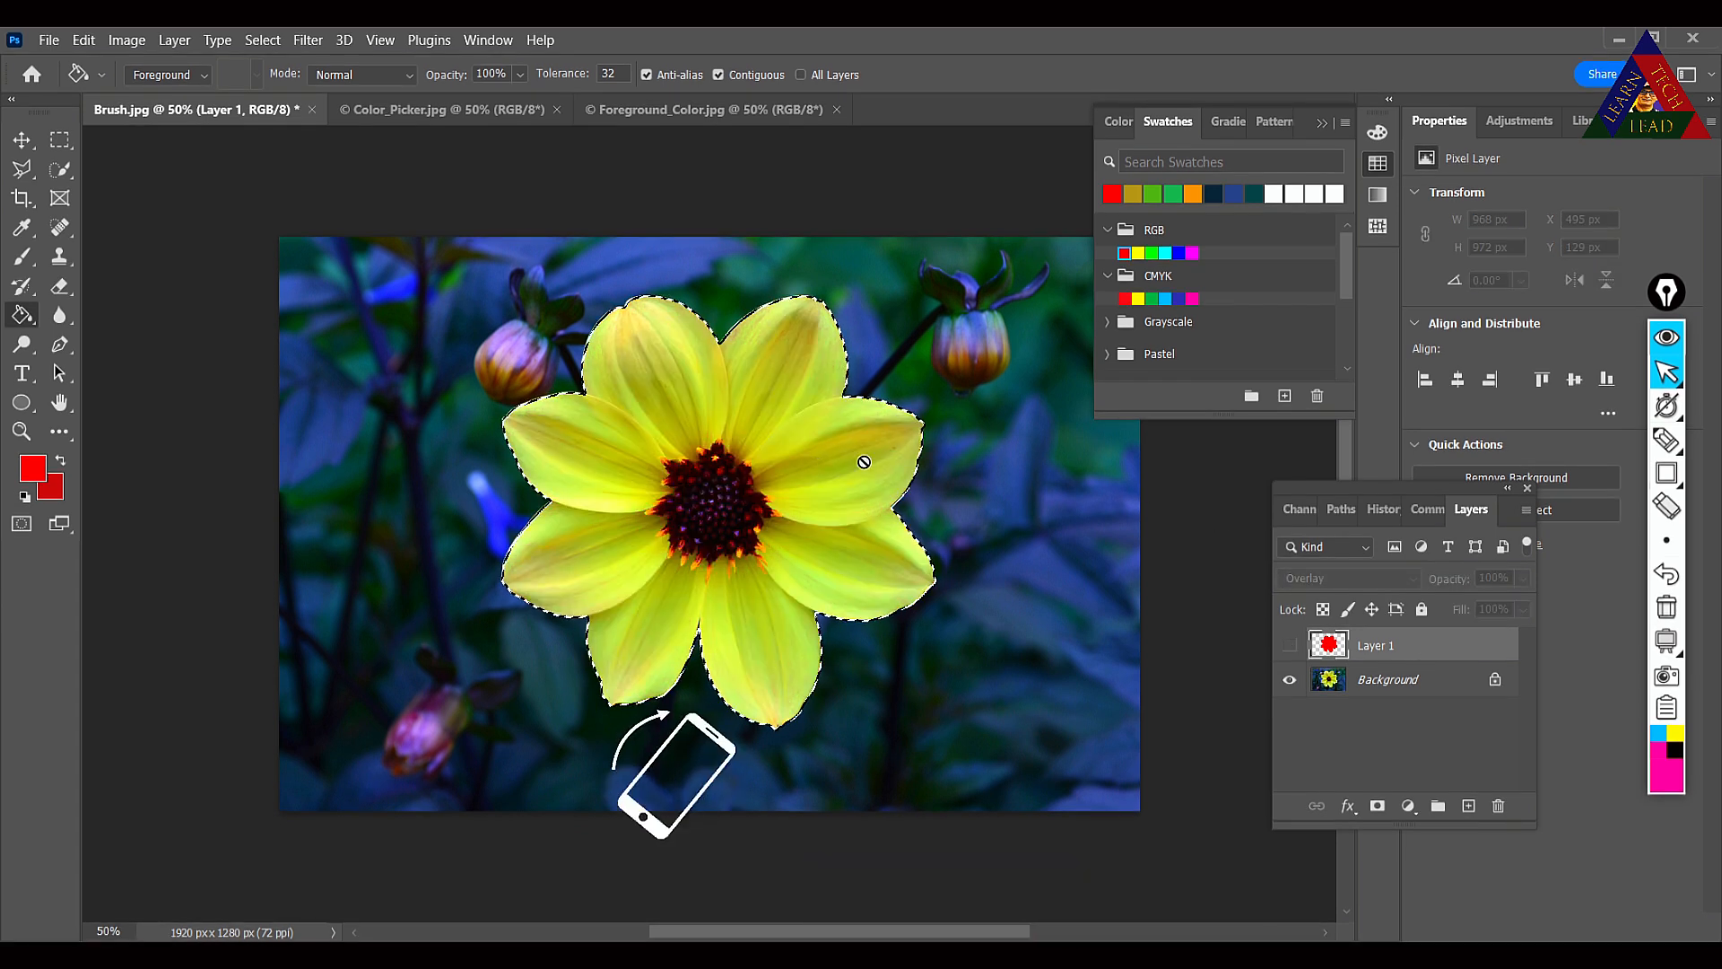
left_click(1291, 647)
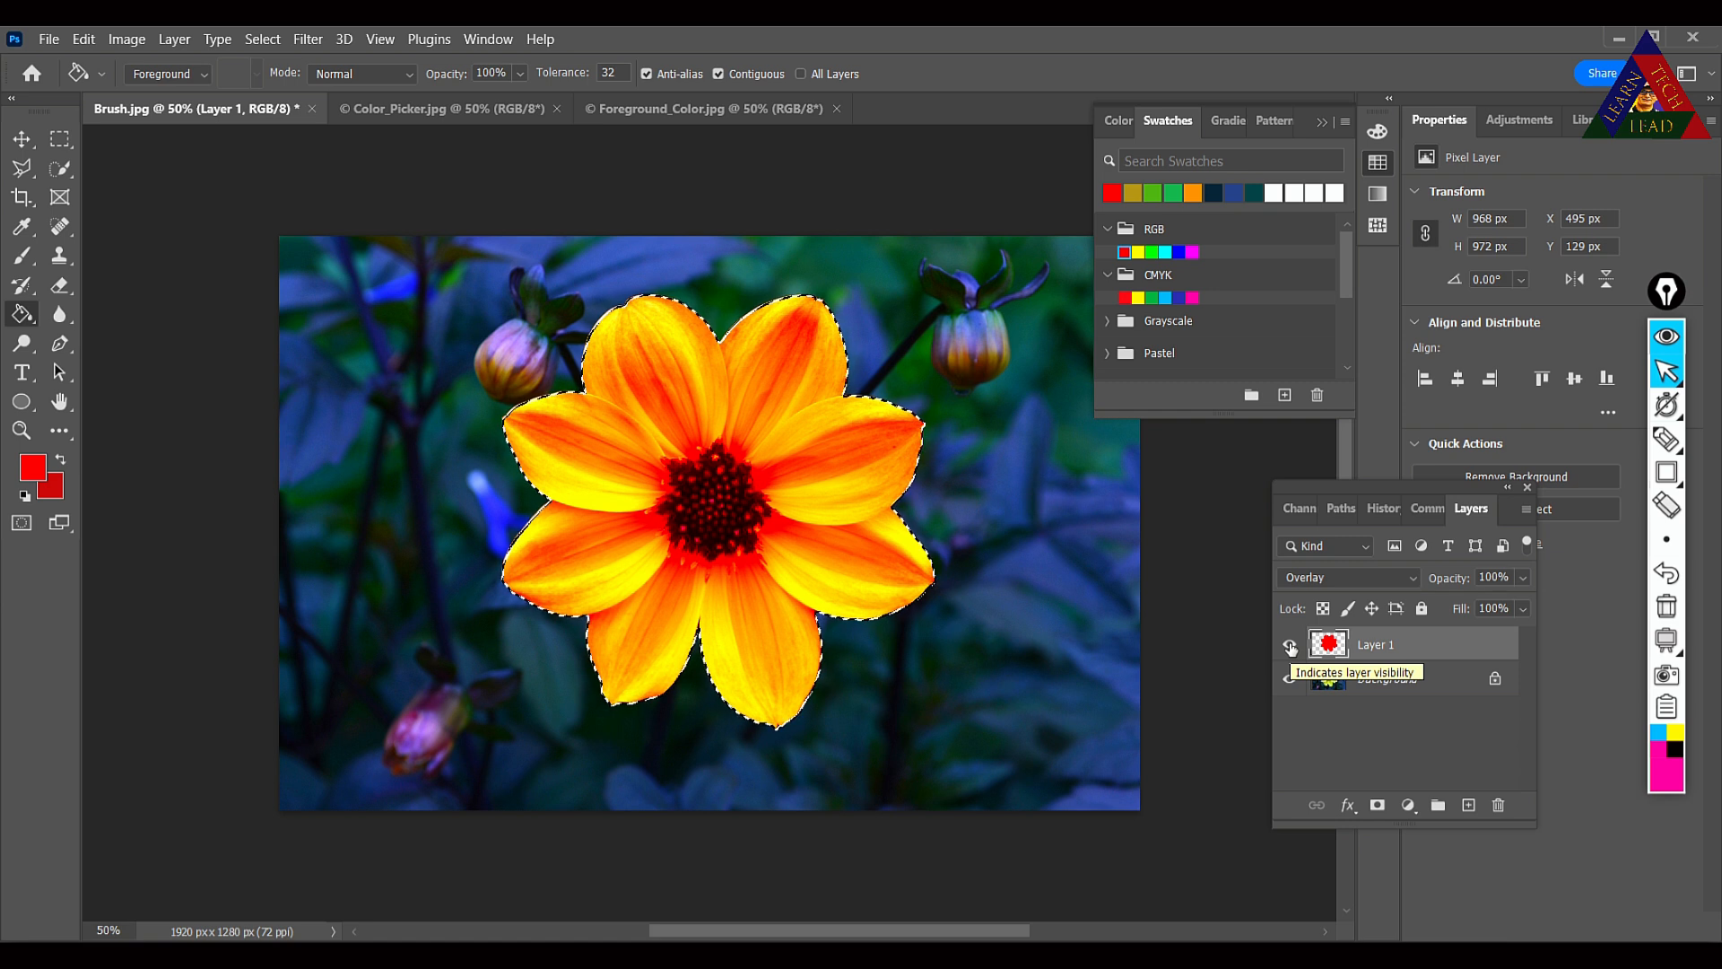
Add an empty layer above the red fill layer and hide Layer 1.
left_click(1469, 806)
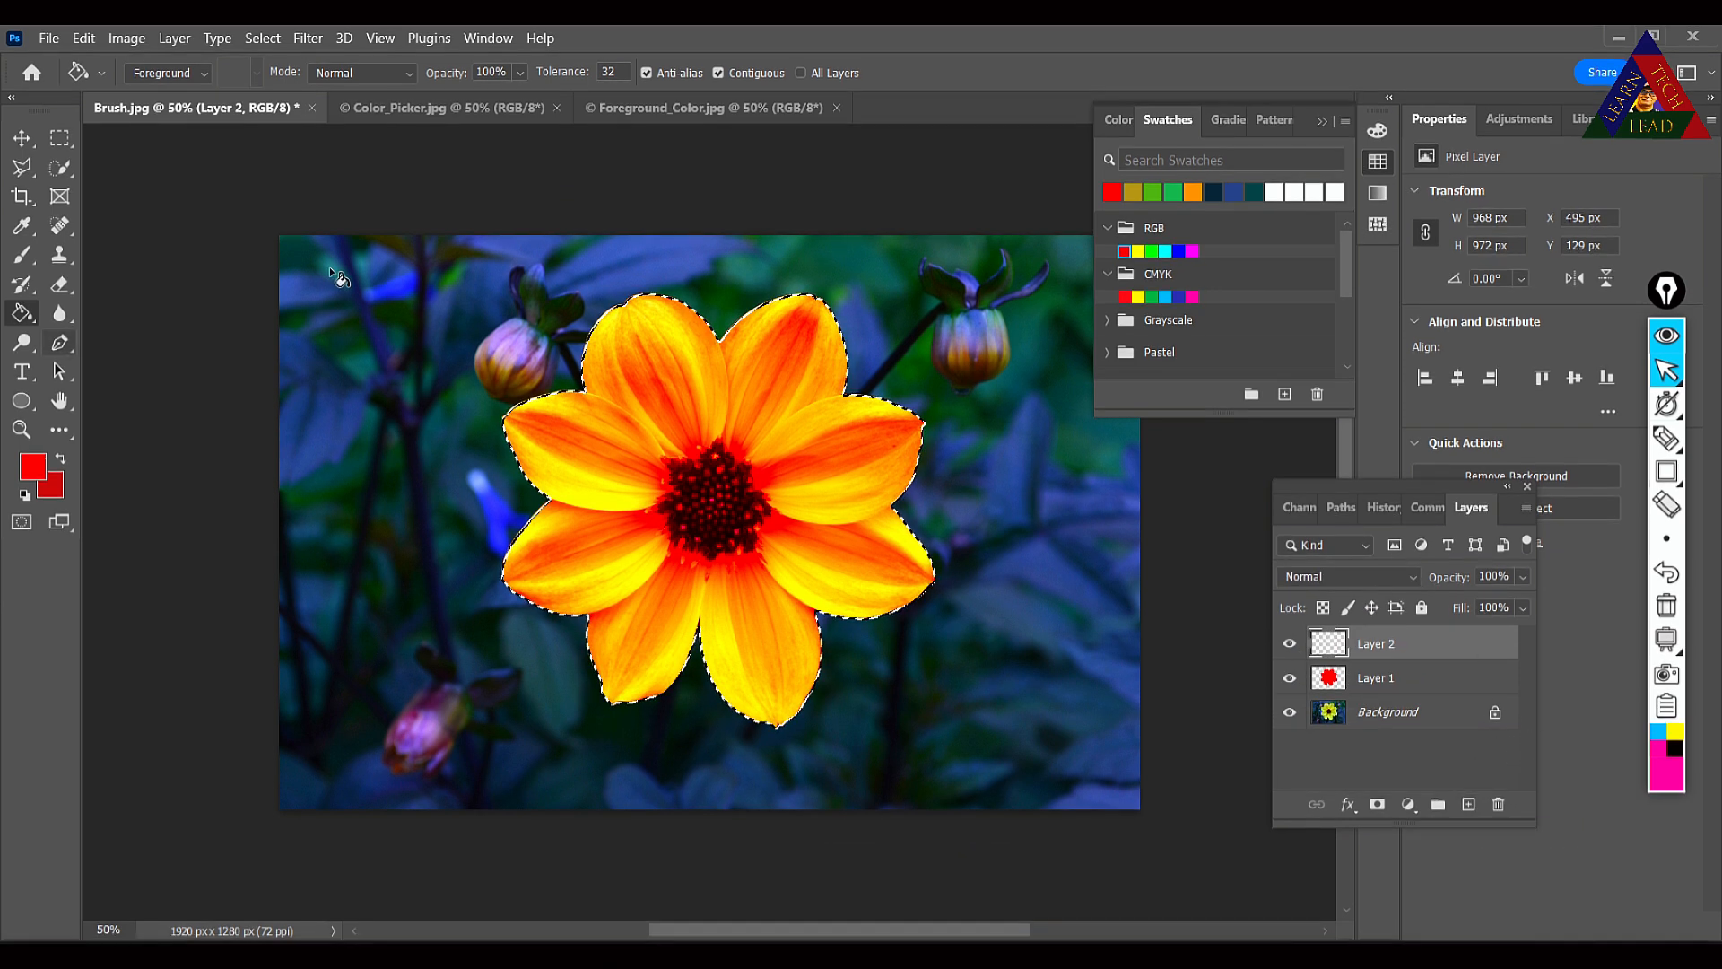
left_click(1290, 679)
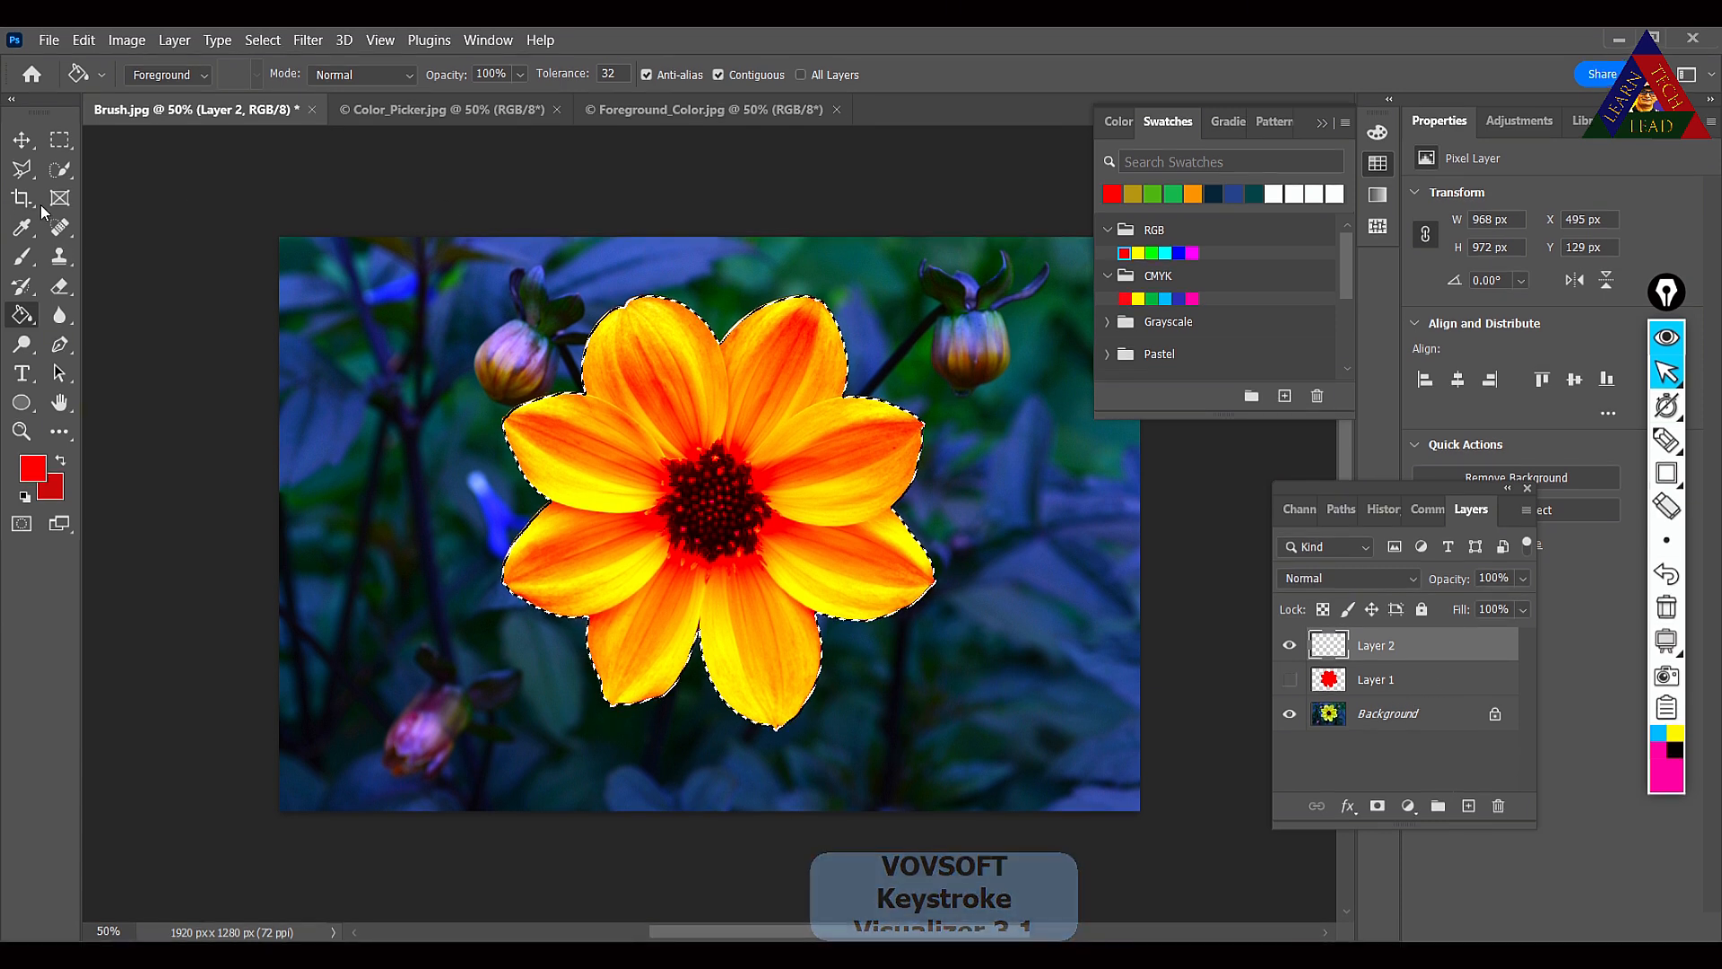
Set the Brush hardness to 0% and paint a short red test dab on the flower's upper-left petal on Layer 2.
left_click(21, 258)
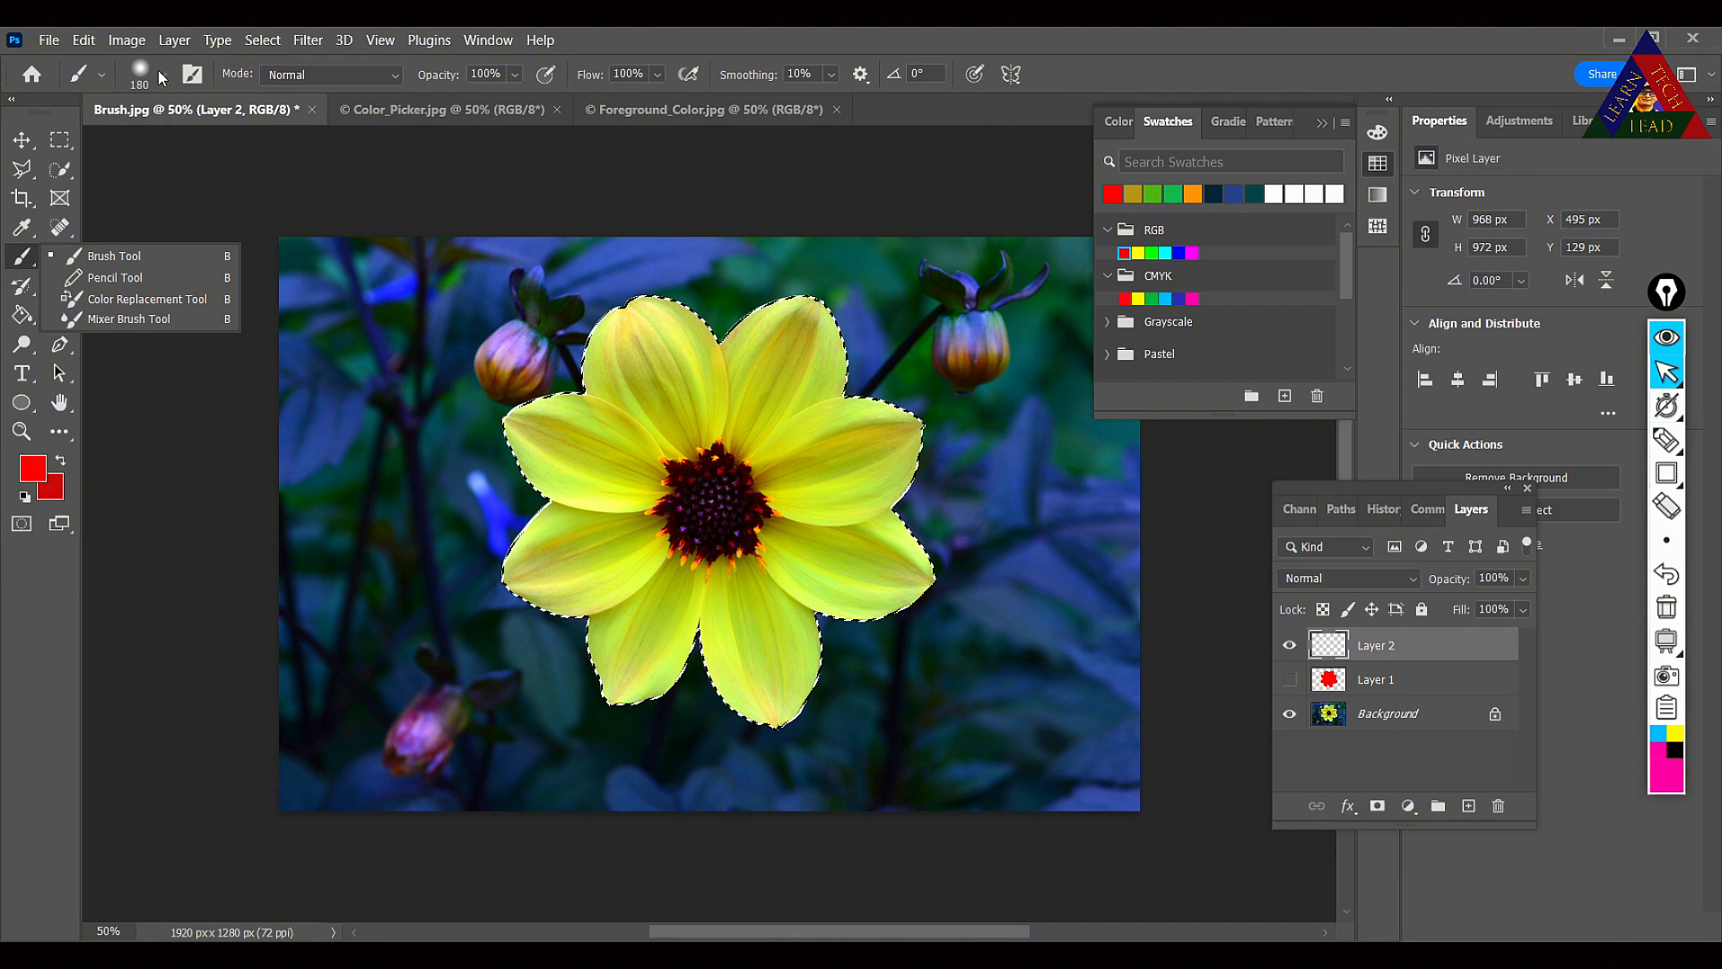
left_click(164, 77)
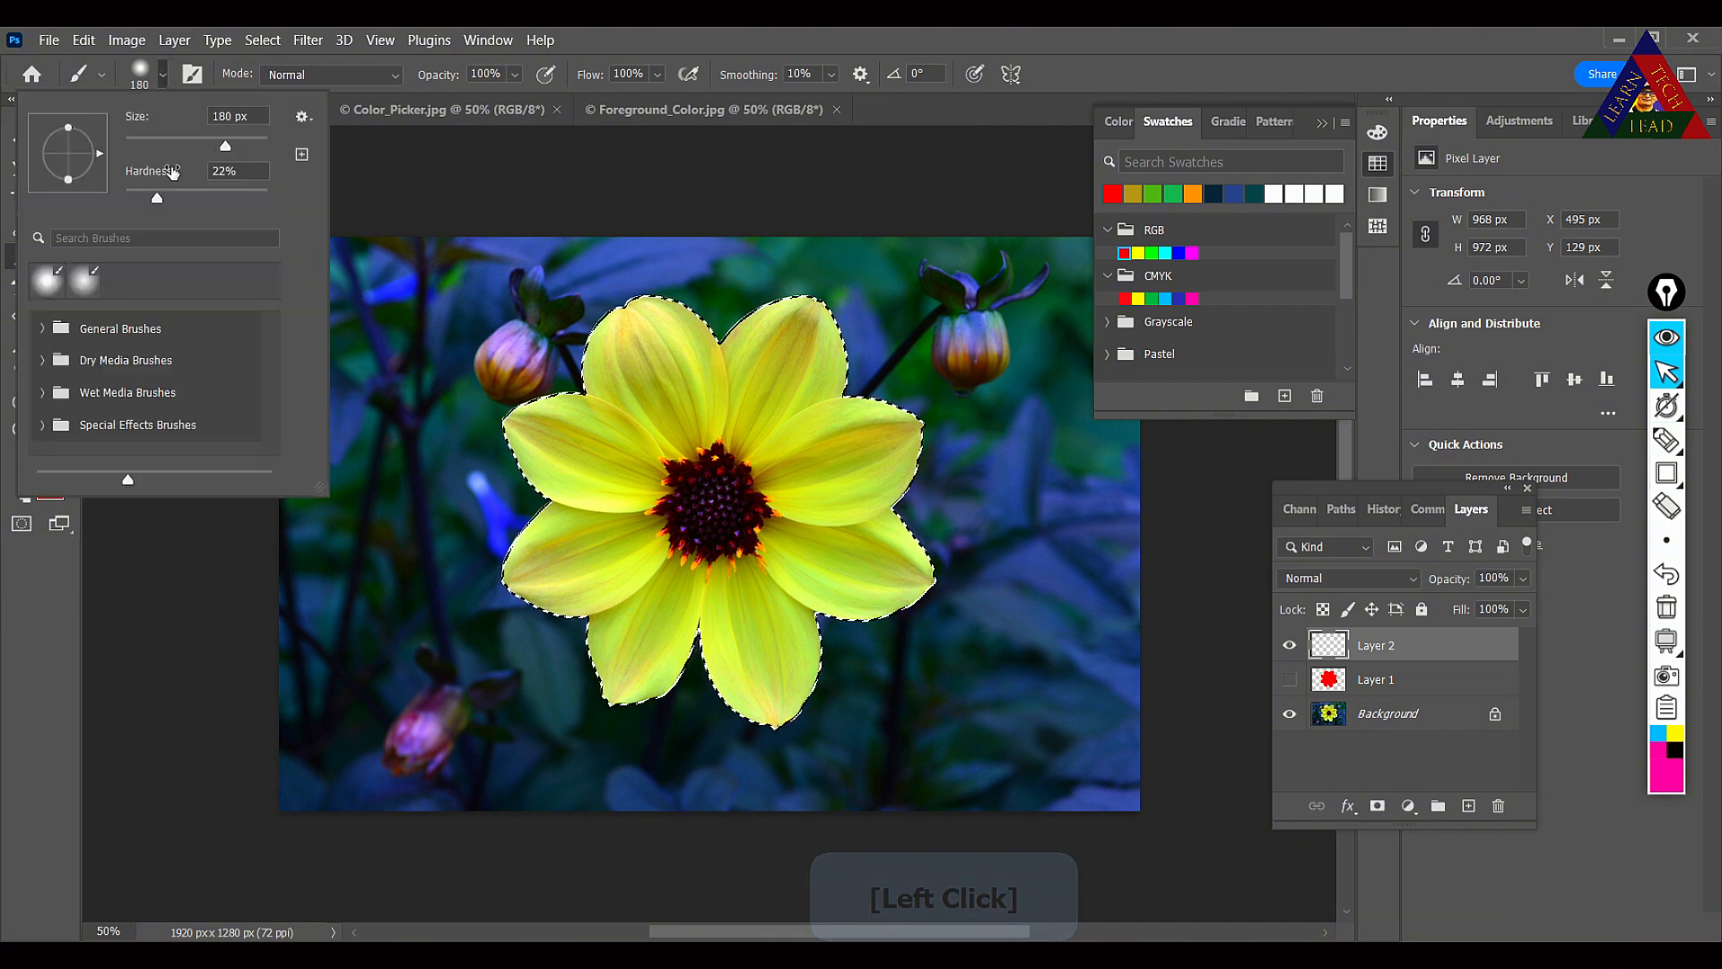
left_click_drag(159, 199, 74, 204)
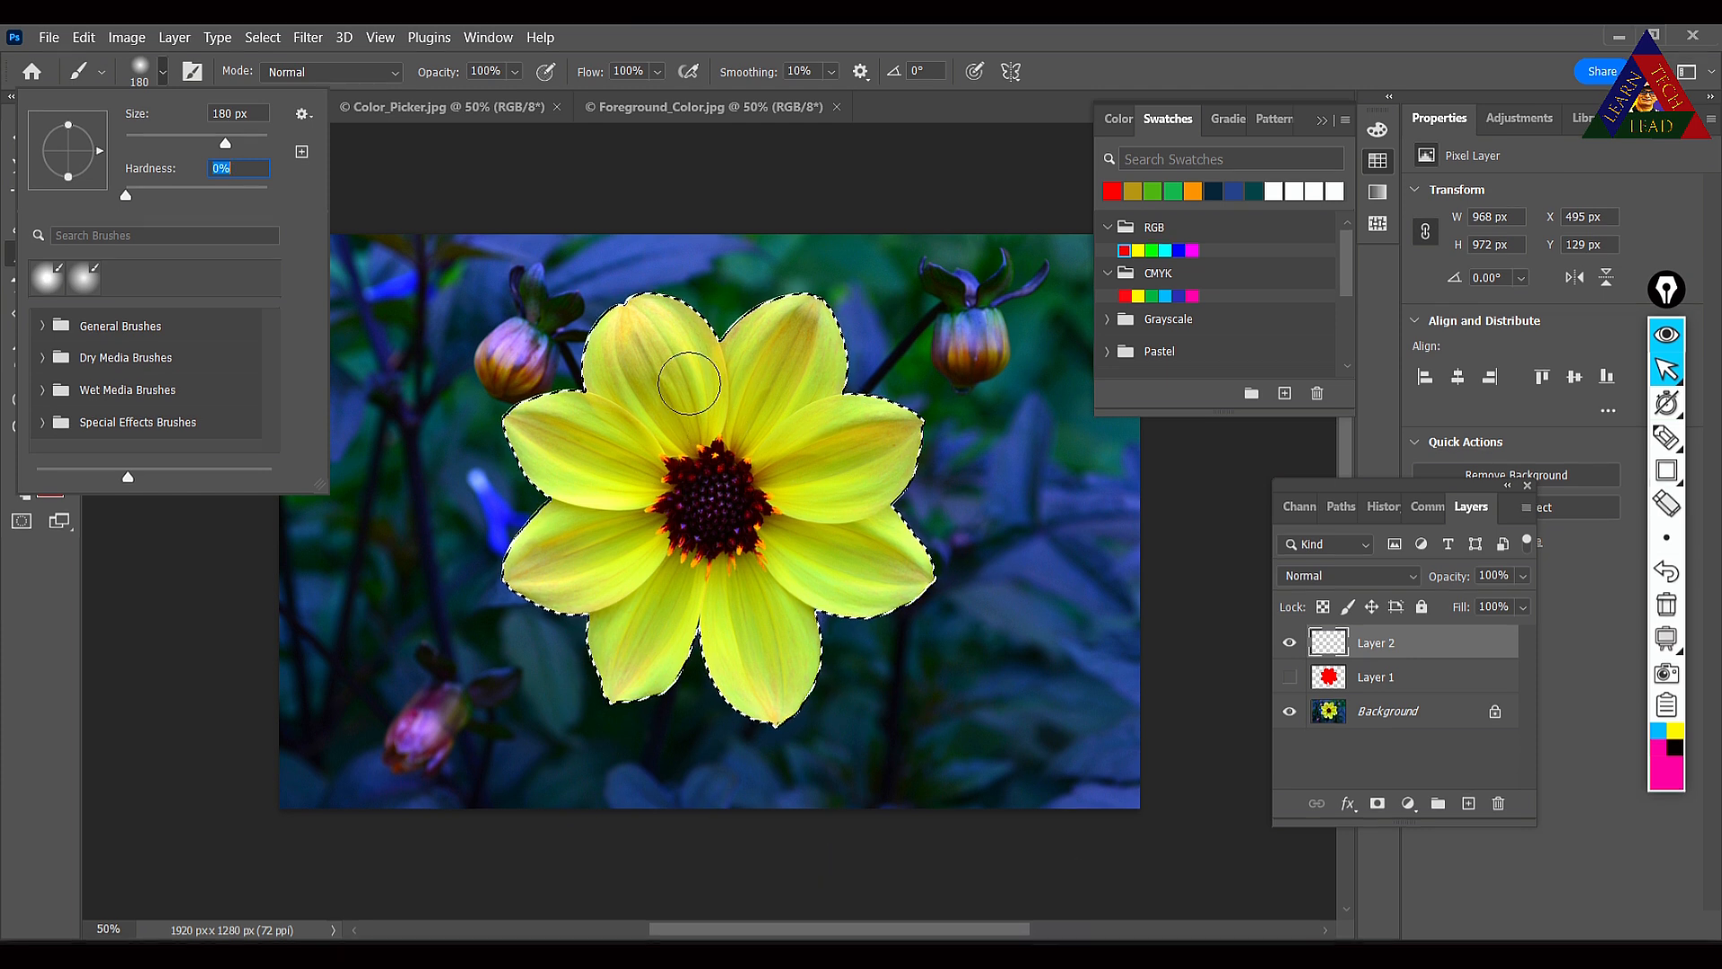
left_click(685, 378)
left_click(679, 361)
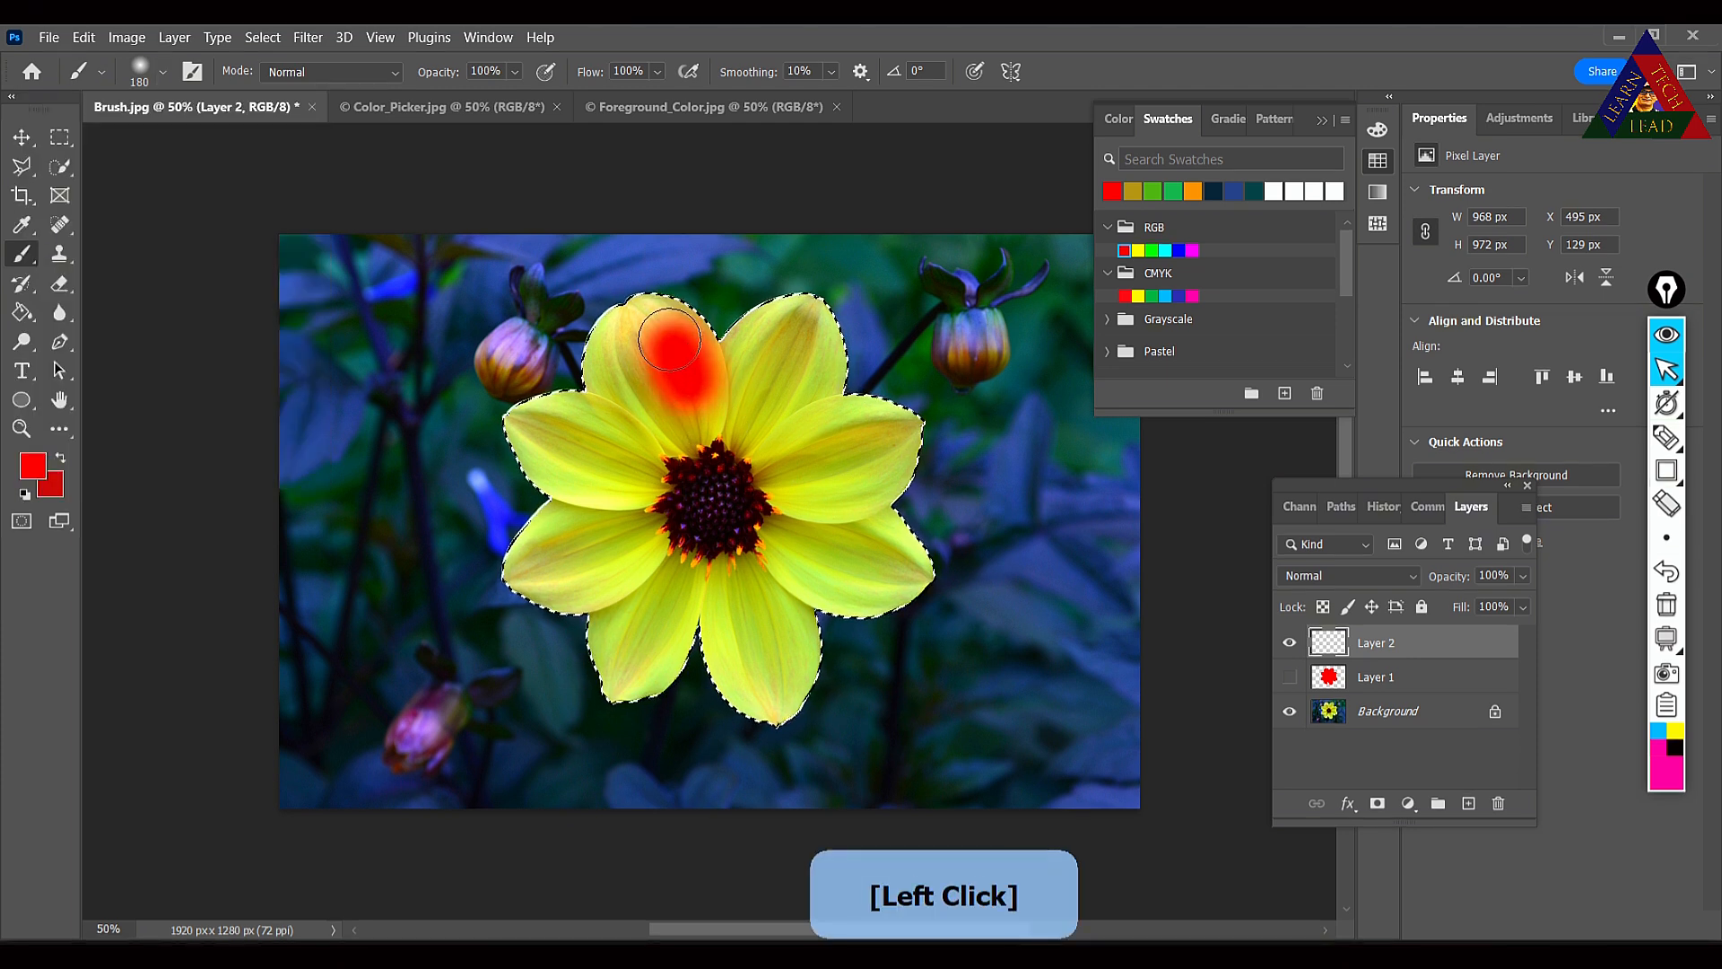
Paint the entire flower selection on Layer 2 with the cyan RGB swatch color using the Brush.
left_click(1177, 249)
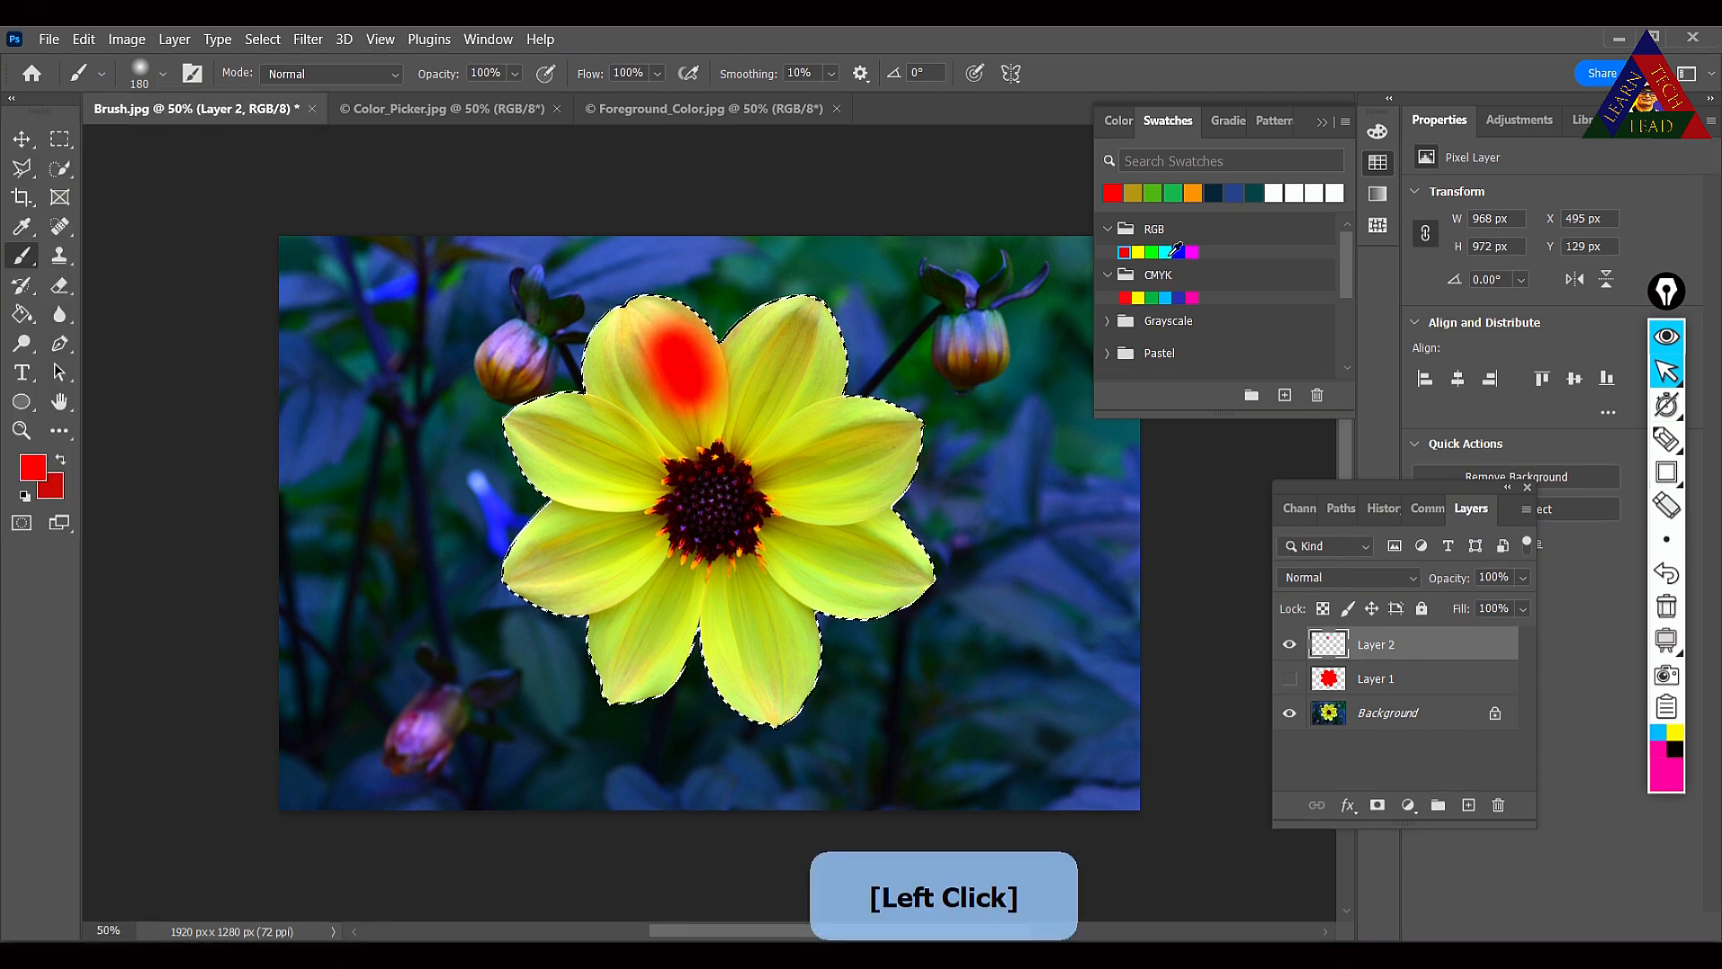
left_click(1176, 249)
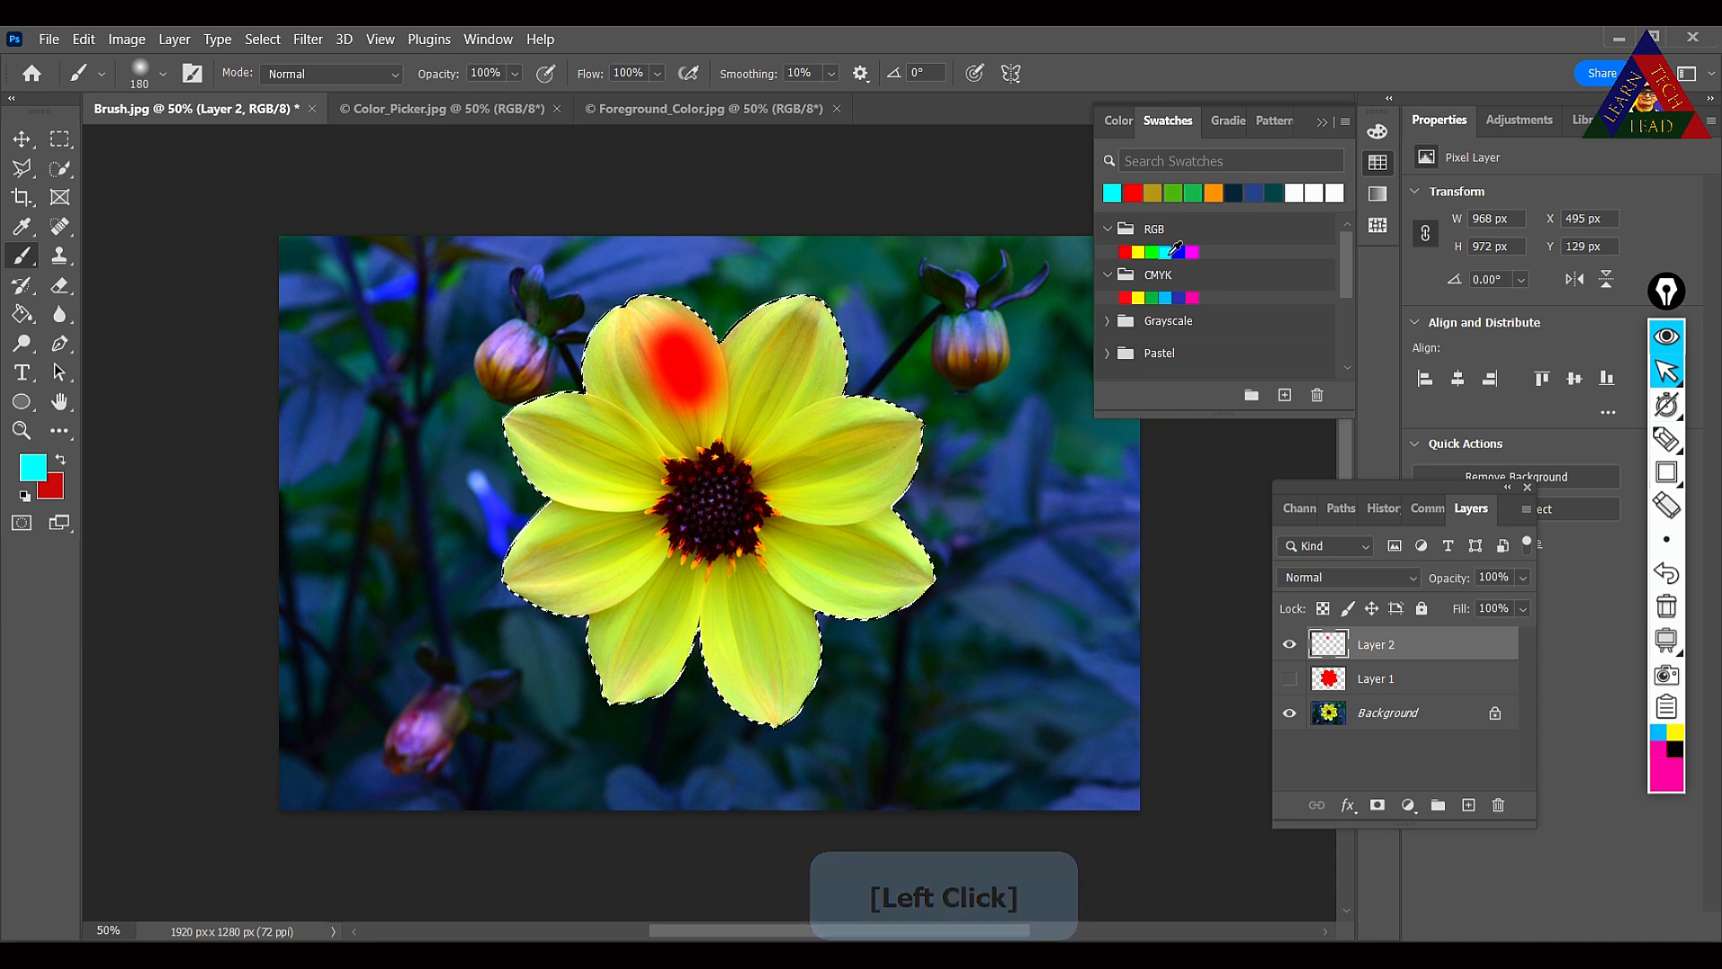
mouse_move(713, 363)
left_mouse_down()
mouse_move(655, 336)
mouse_move(588, 454)
left_mouse_up()
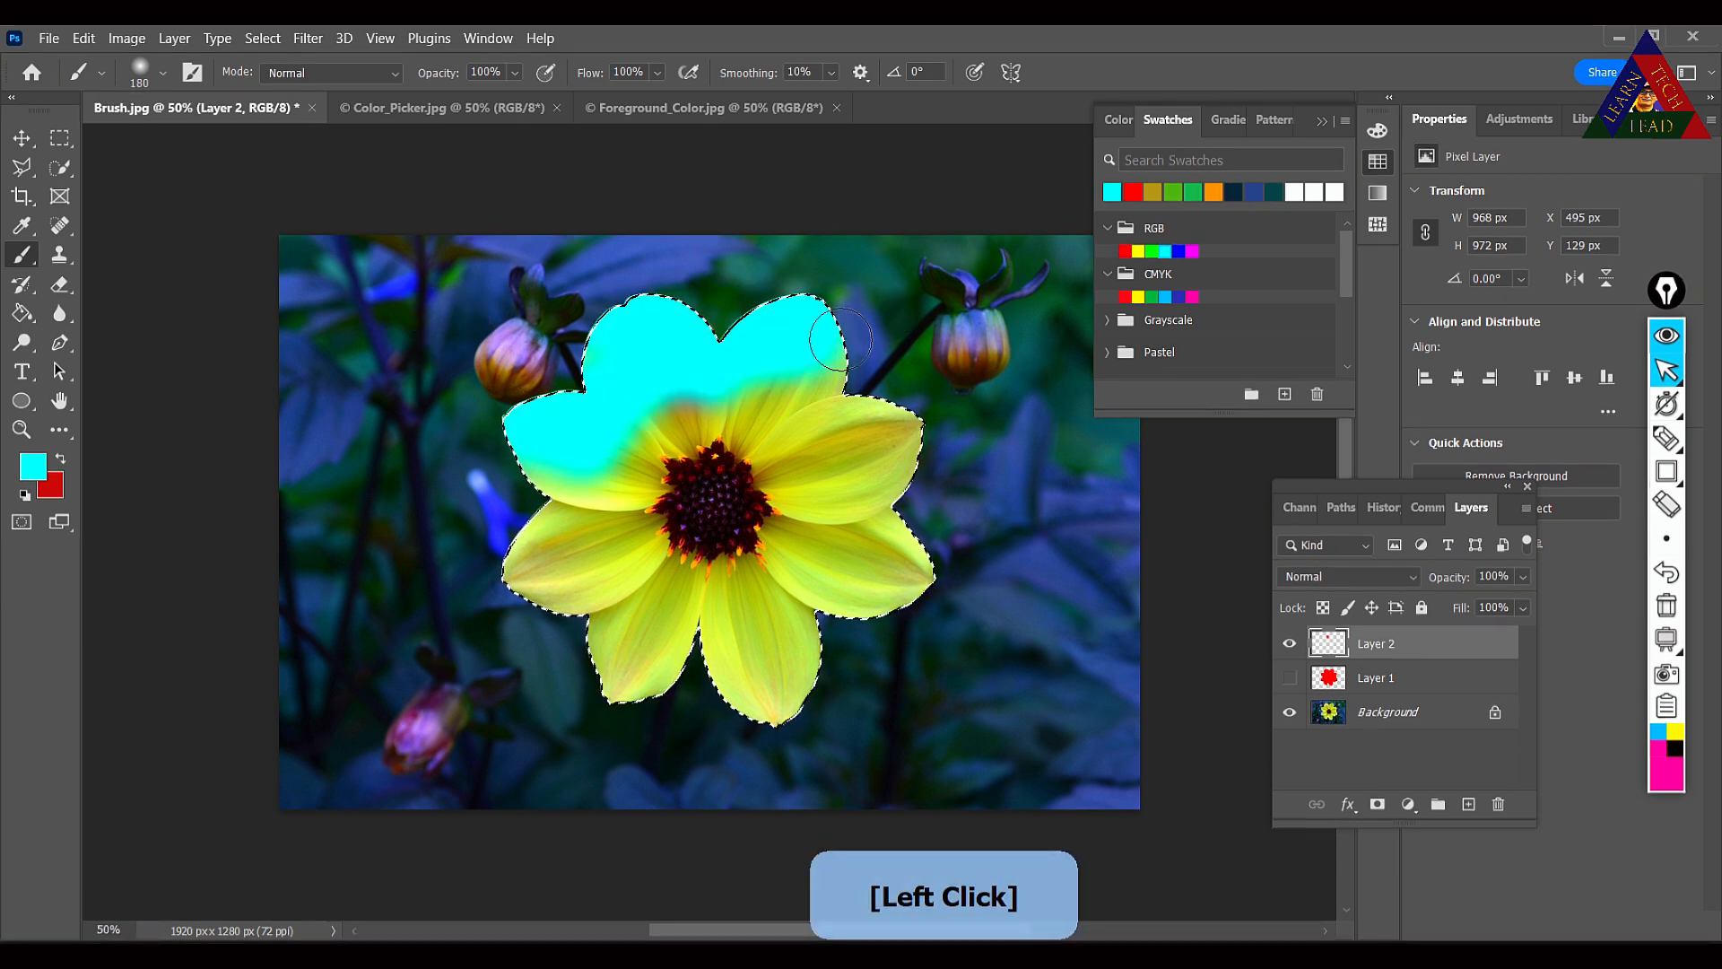
left_click_drag(930, 492, 554, 632)
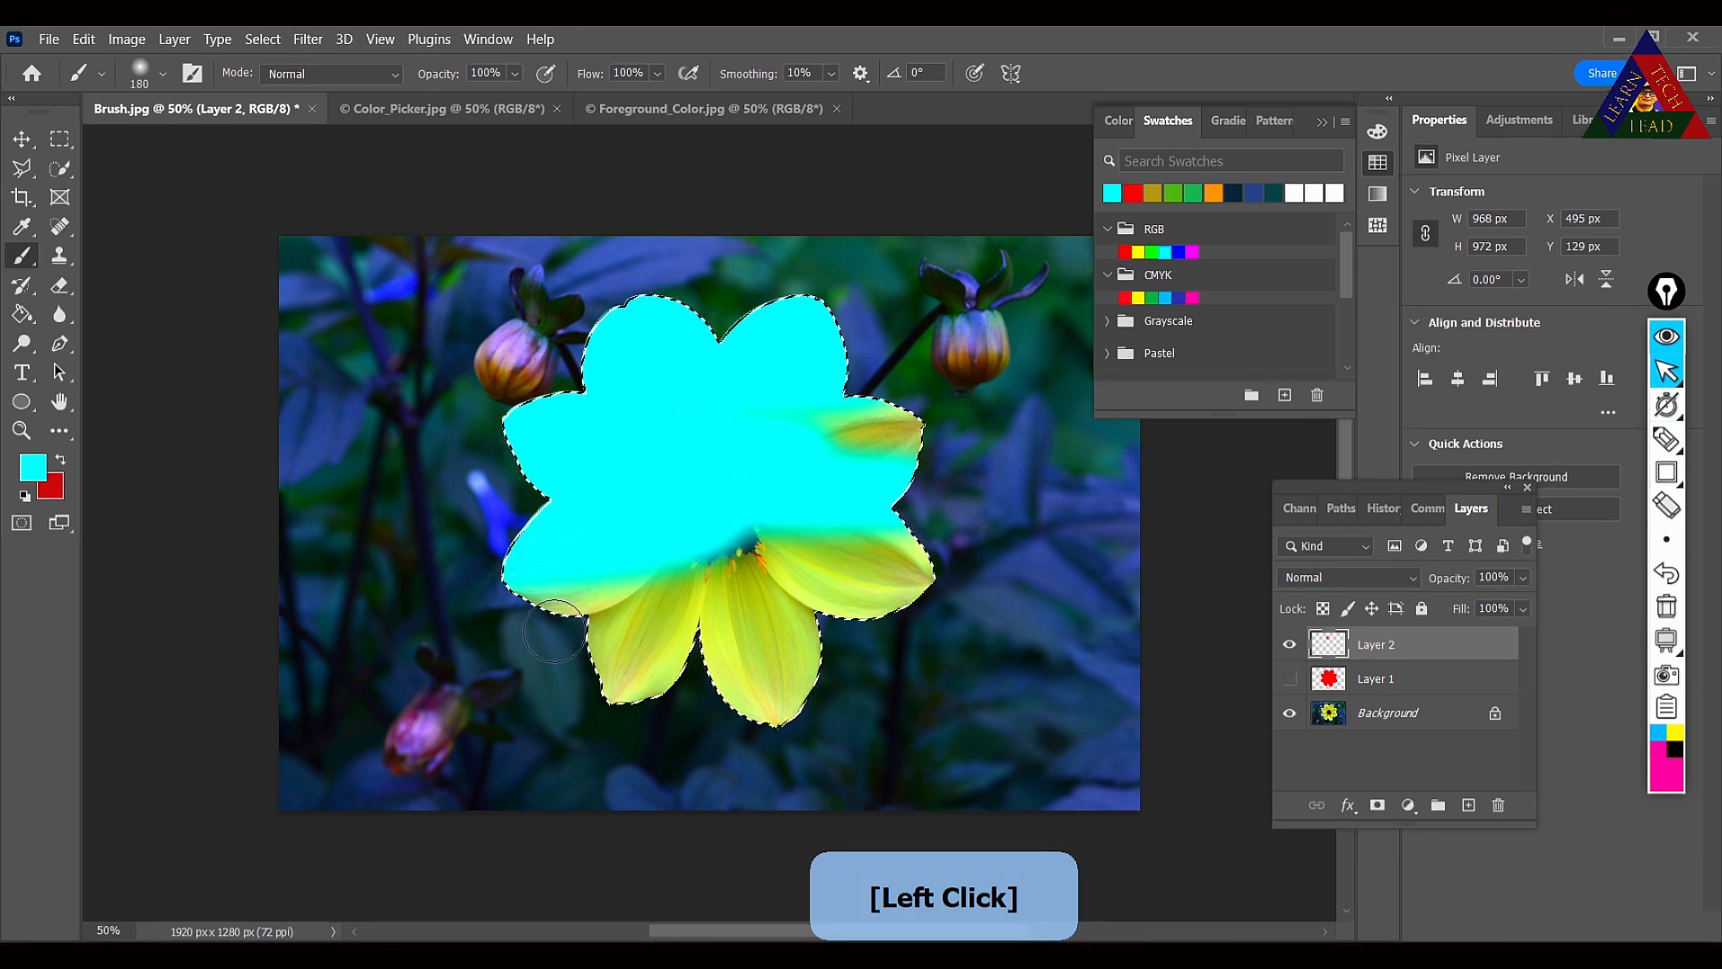
left_click_drag(662, 575, 615, 585)
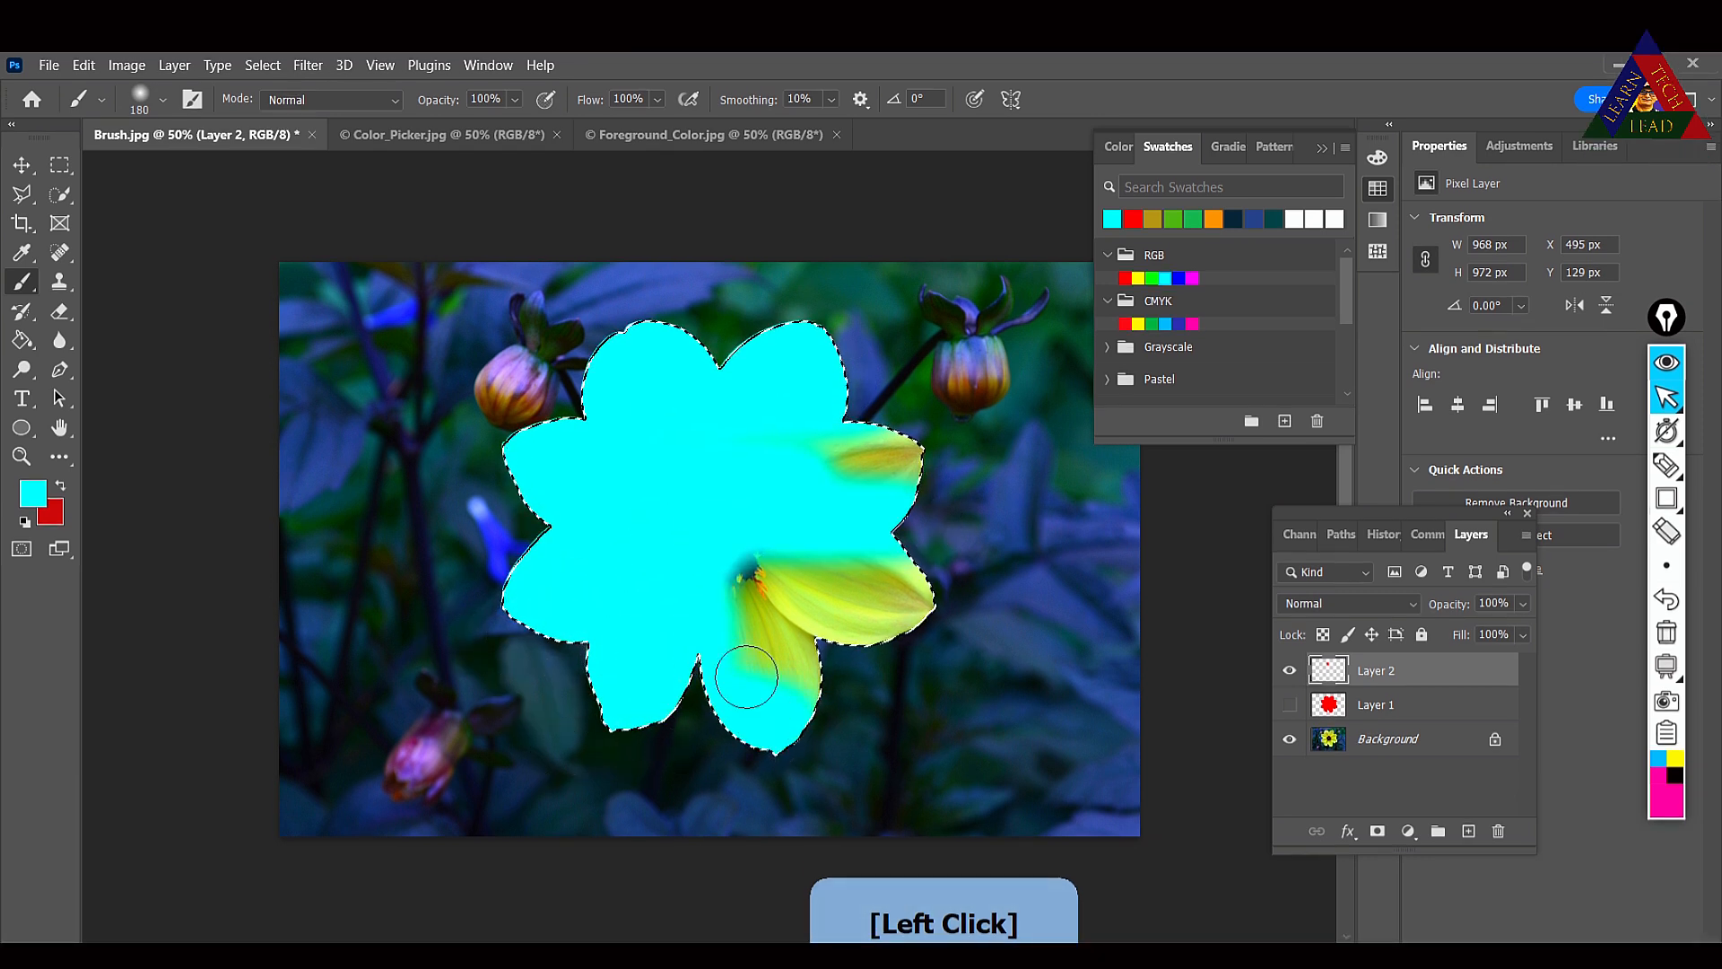
mouse_move(747, 677)
left_mouse_down()
mouse_move(751, 588)
mouse_move(941, 629)
mouse_move(752, 652)
left_mouse_up()
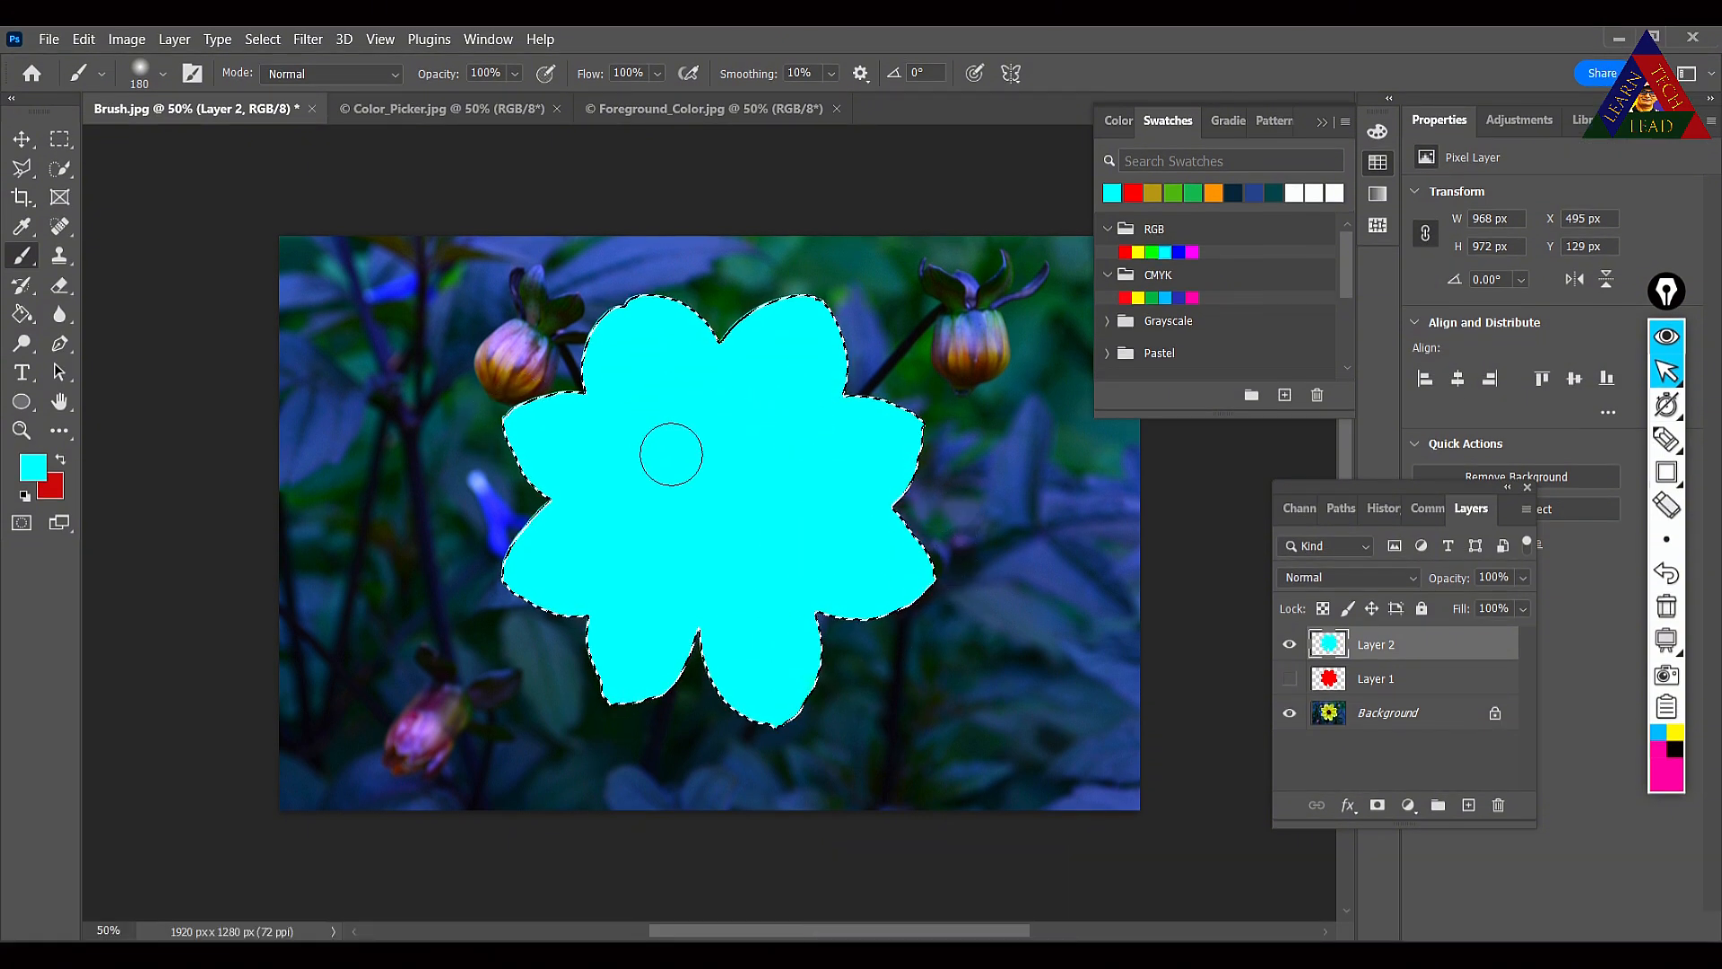
Set the cyan layer's blend mode to Hue and toggle the visibility of Layer 1 and Layer 2 to compare the flower colors.
left_click(1410, 582)
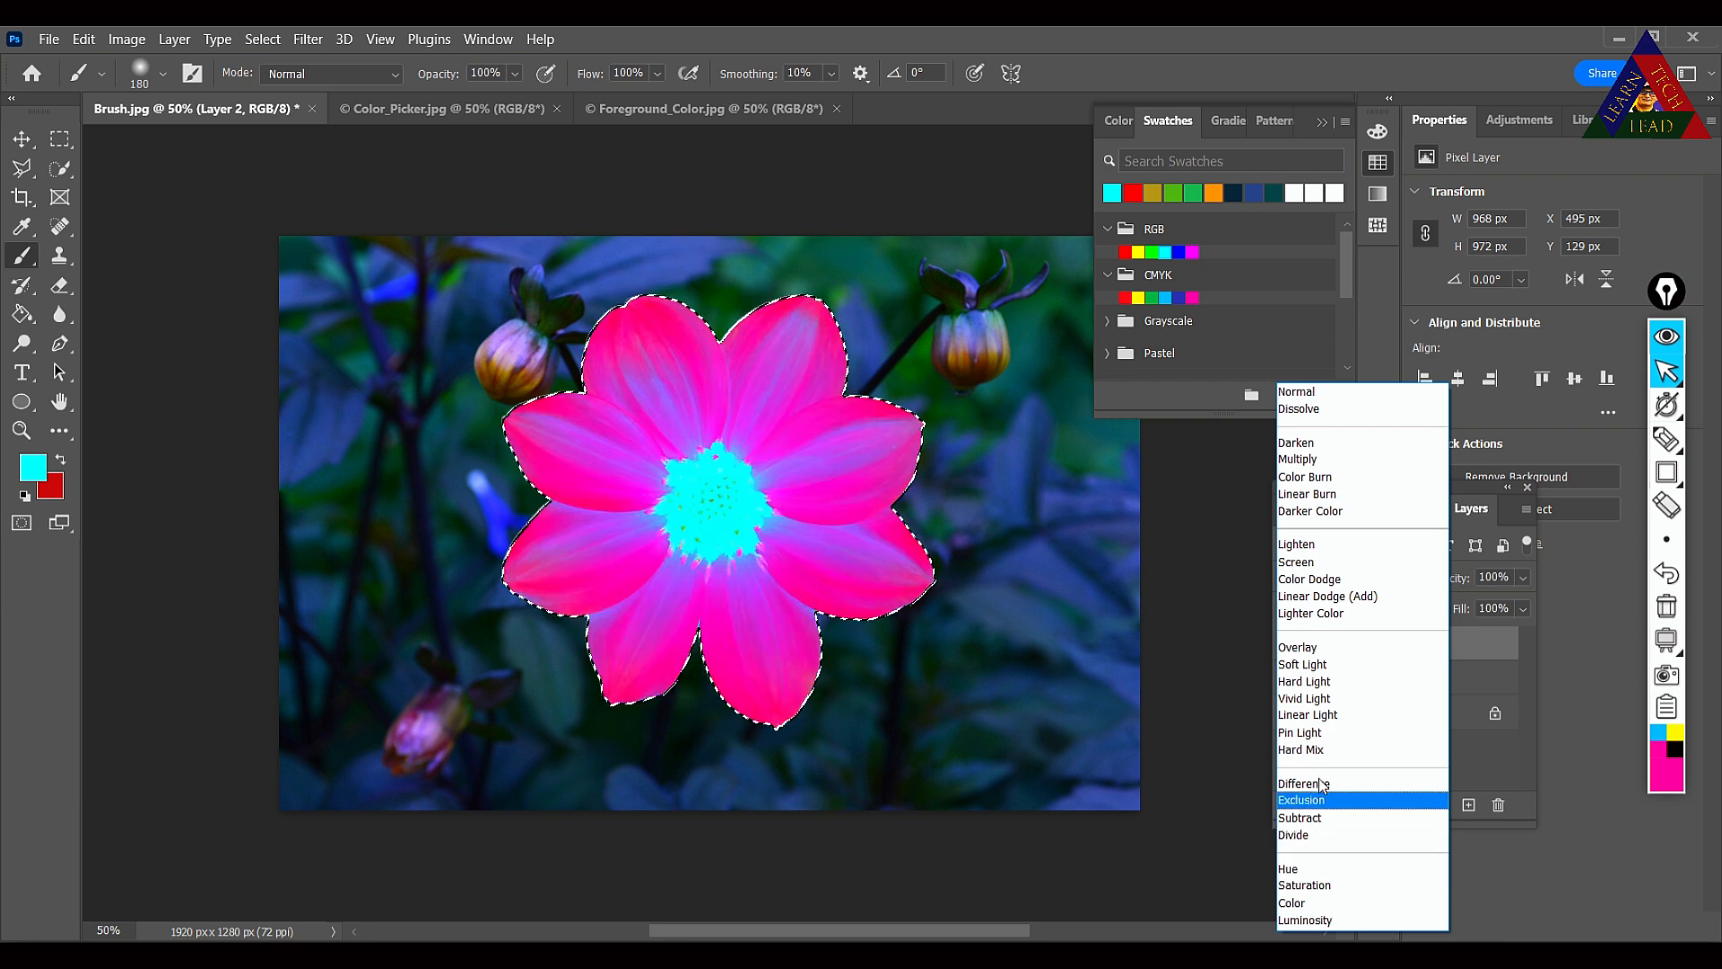
left_click(1292, 868)
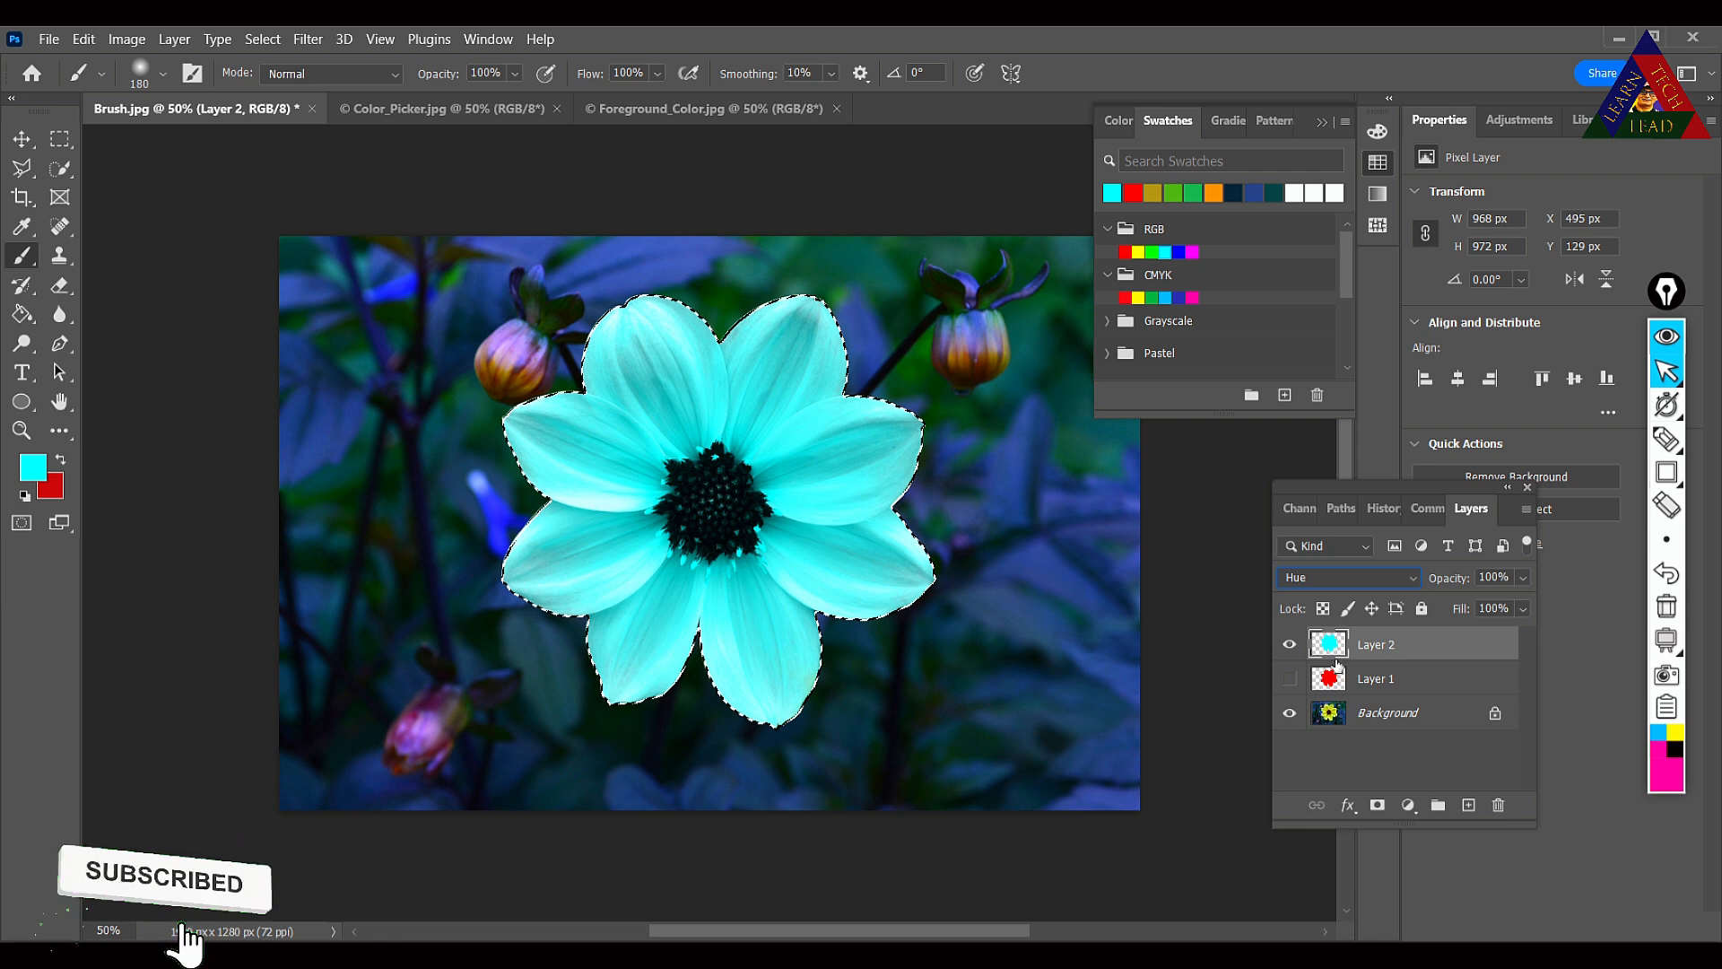
left_click(1288, 679)
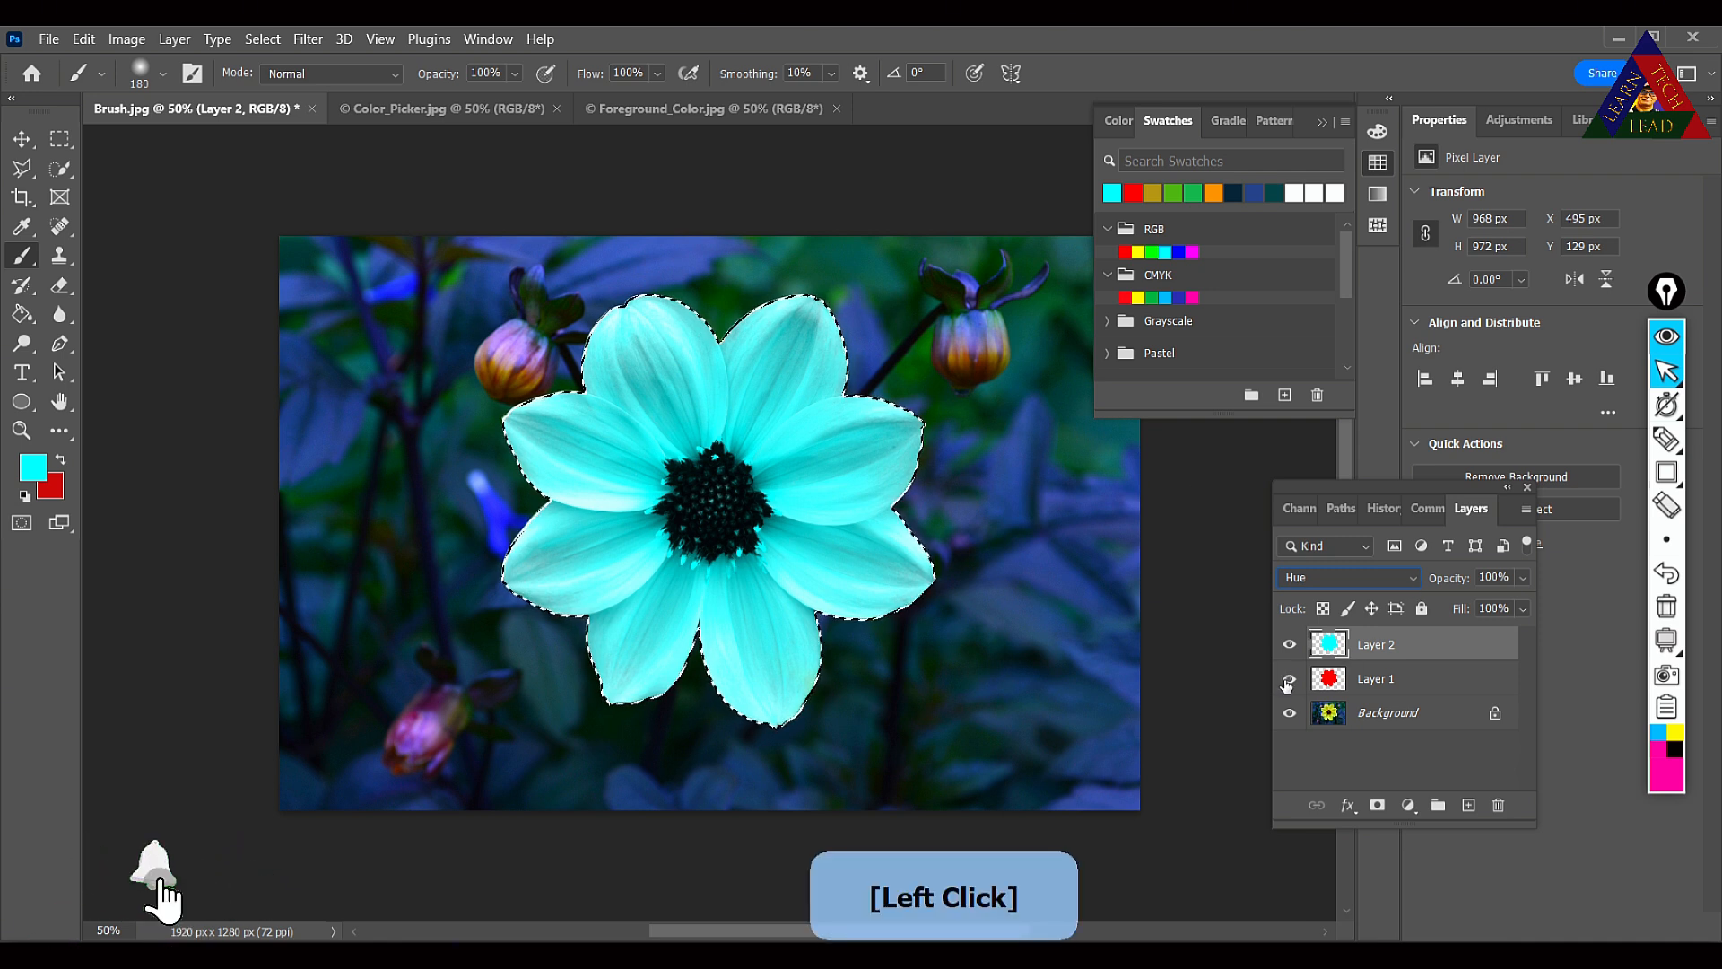
left_click(1289, 644)
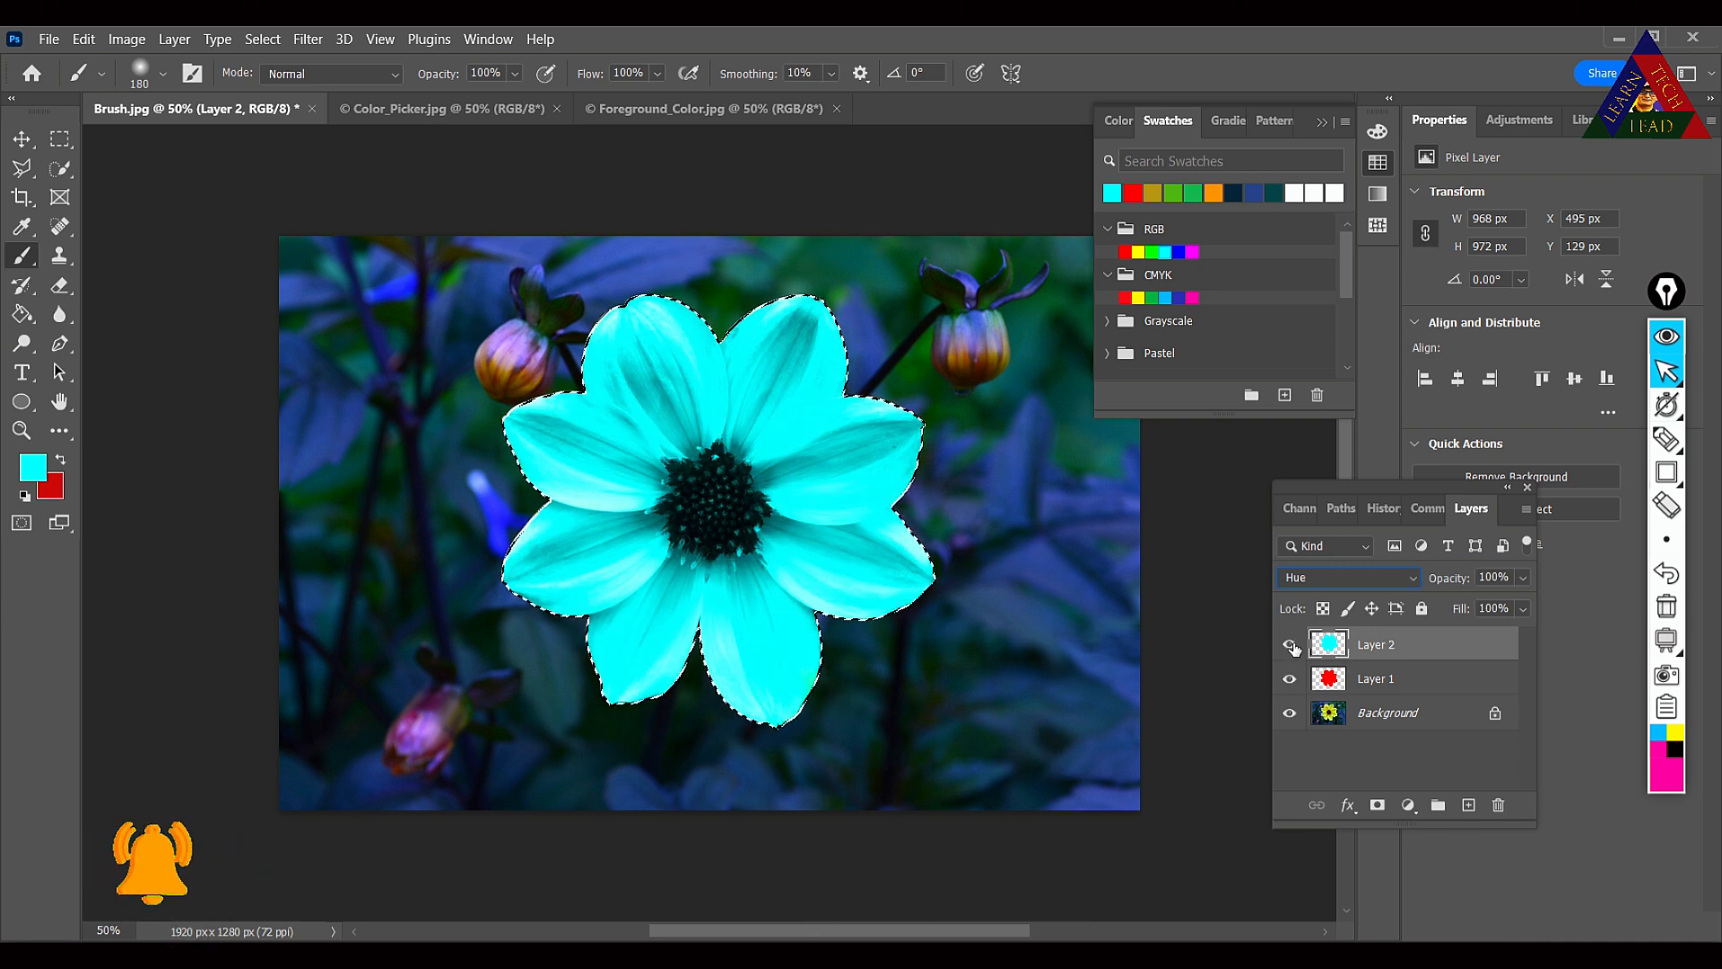
left_click(1289, 649)
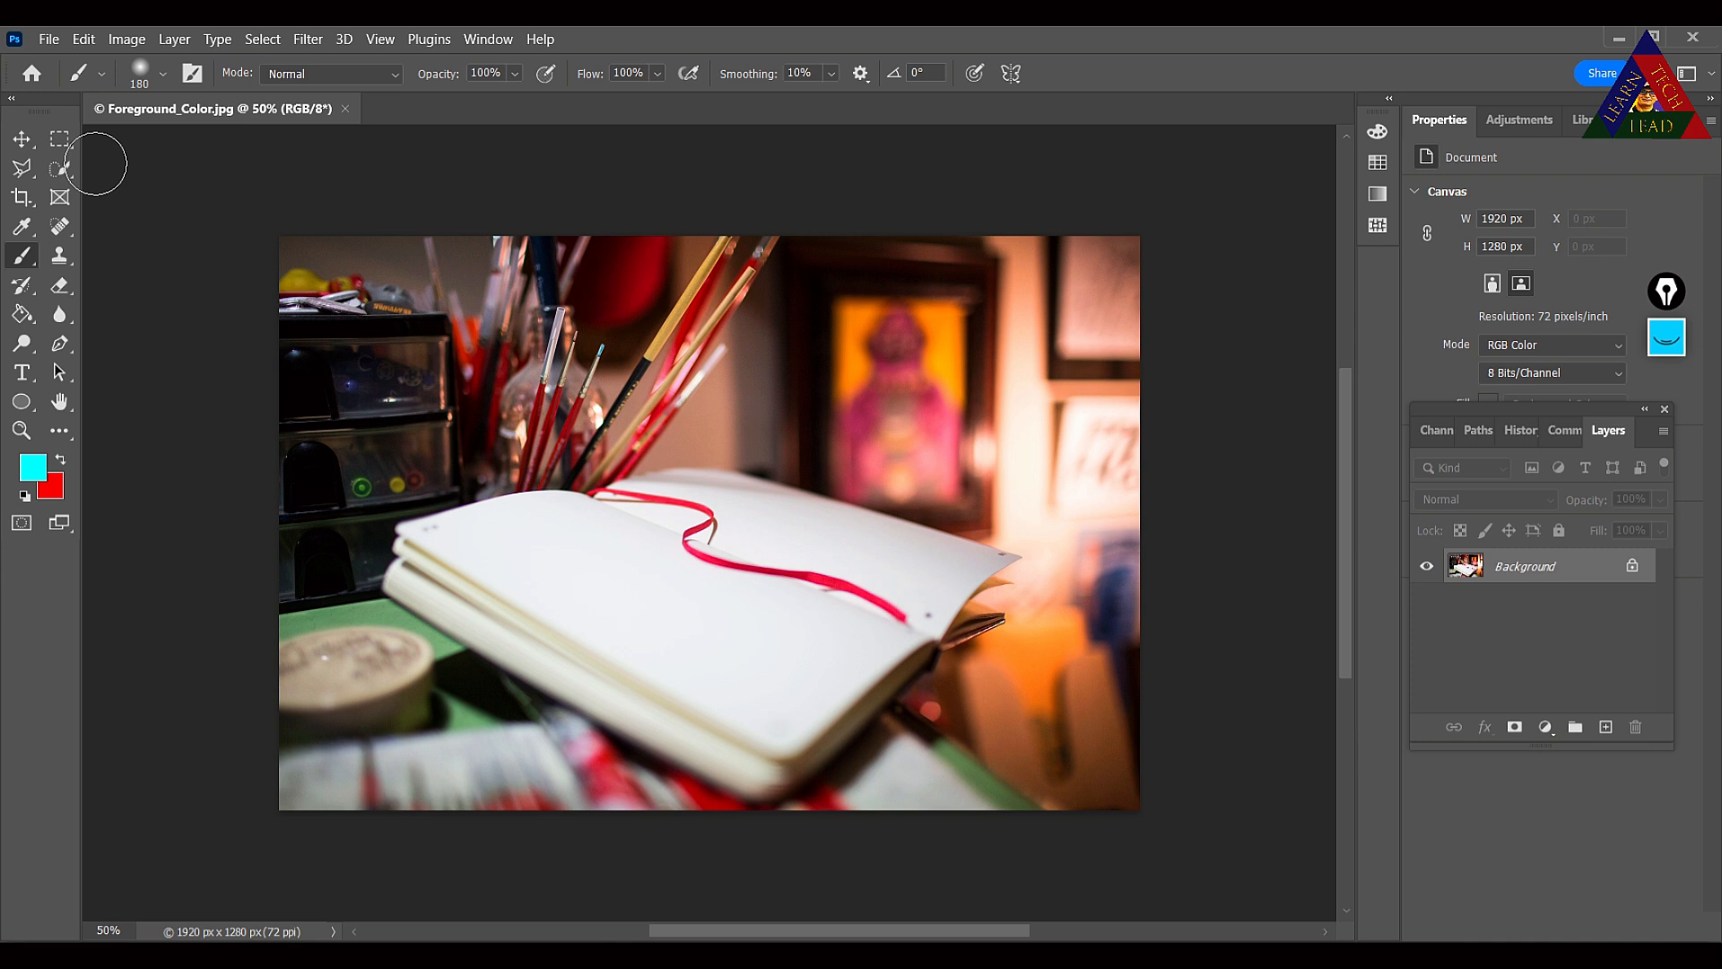
Open the Color Picker for the foreground color in Foreground_Color.jpg and view its spectrum in saturation and brightness modes.
left_click(22, 139)
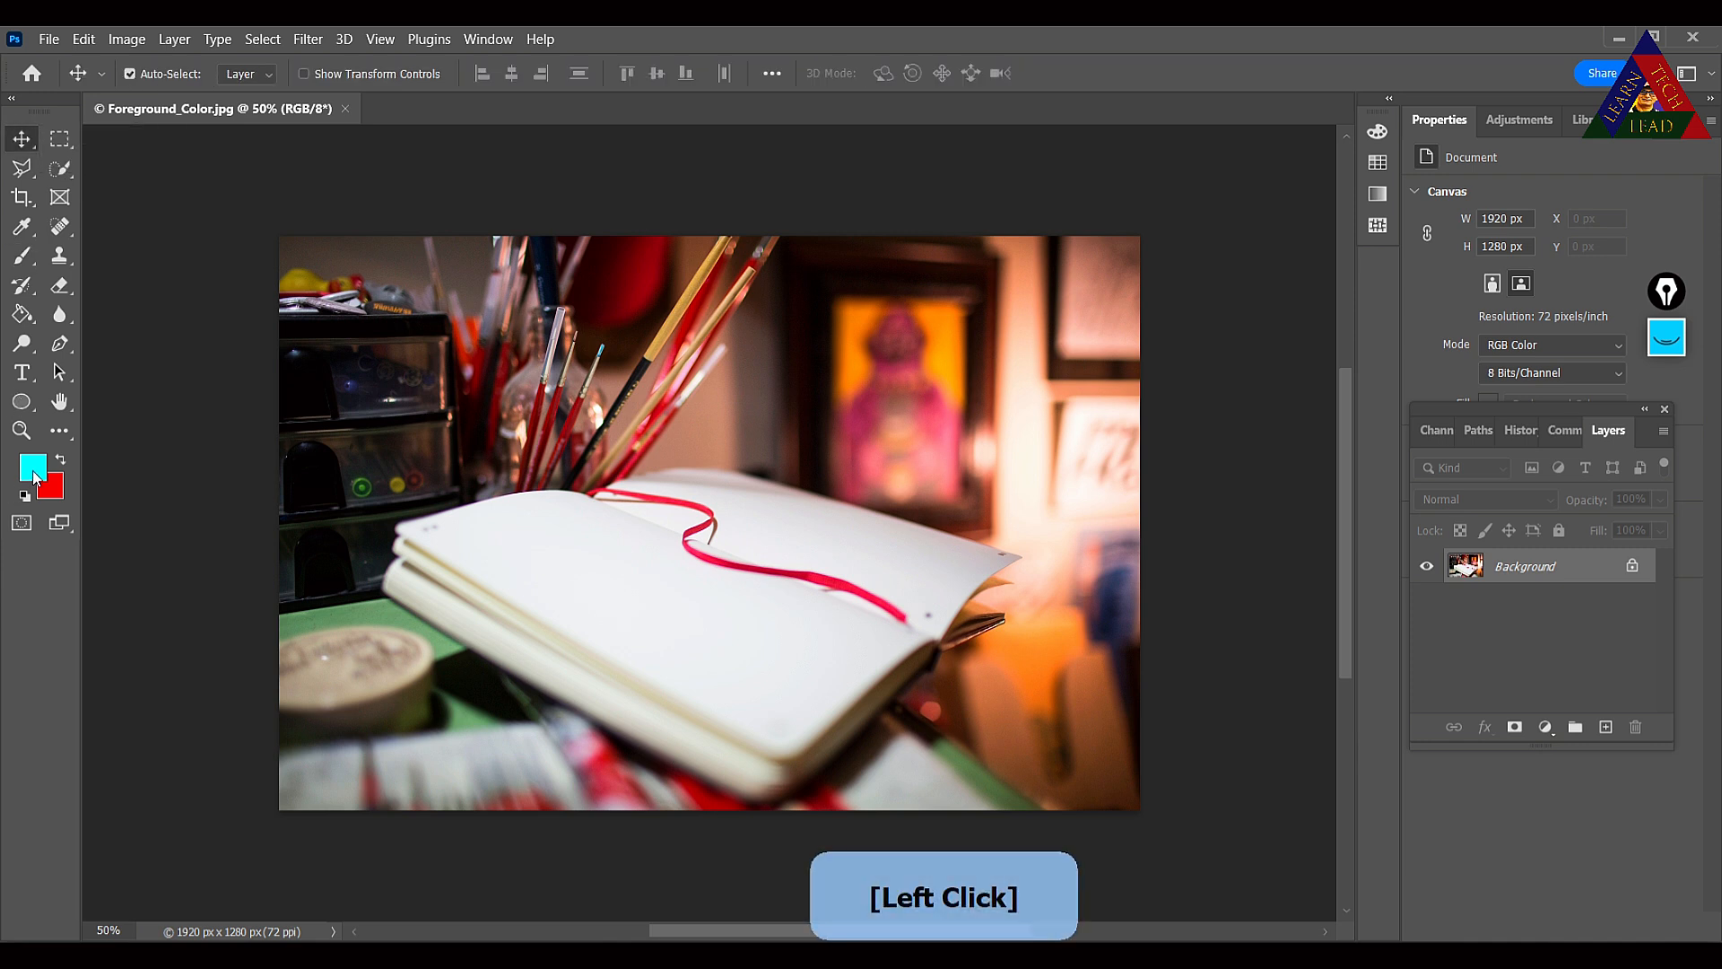
left_click(33, 468)
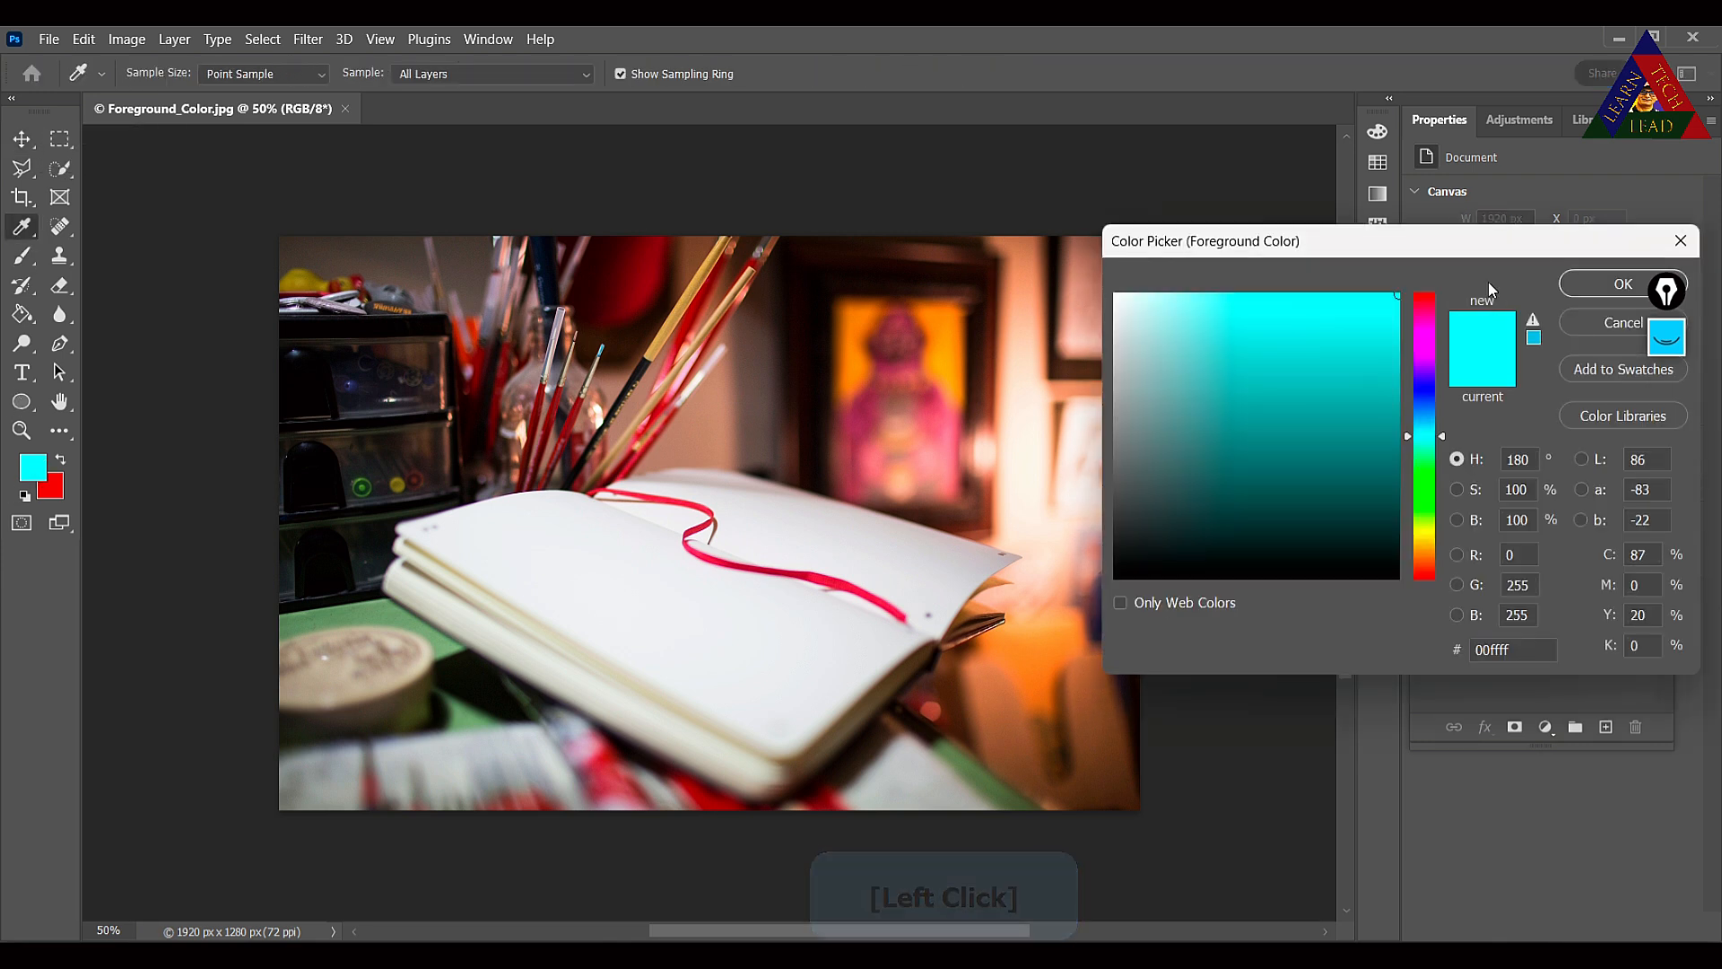
left_click_drag(1441, 247, 1331, 184)
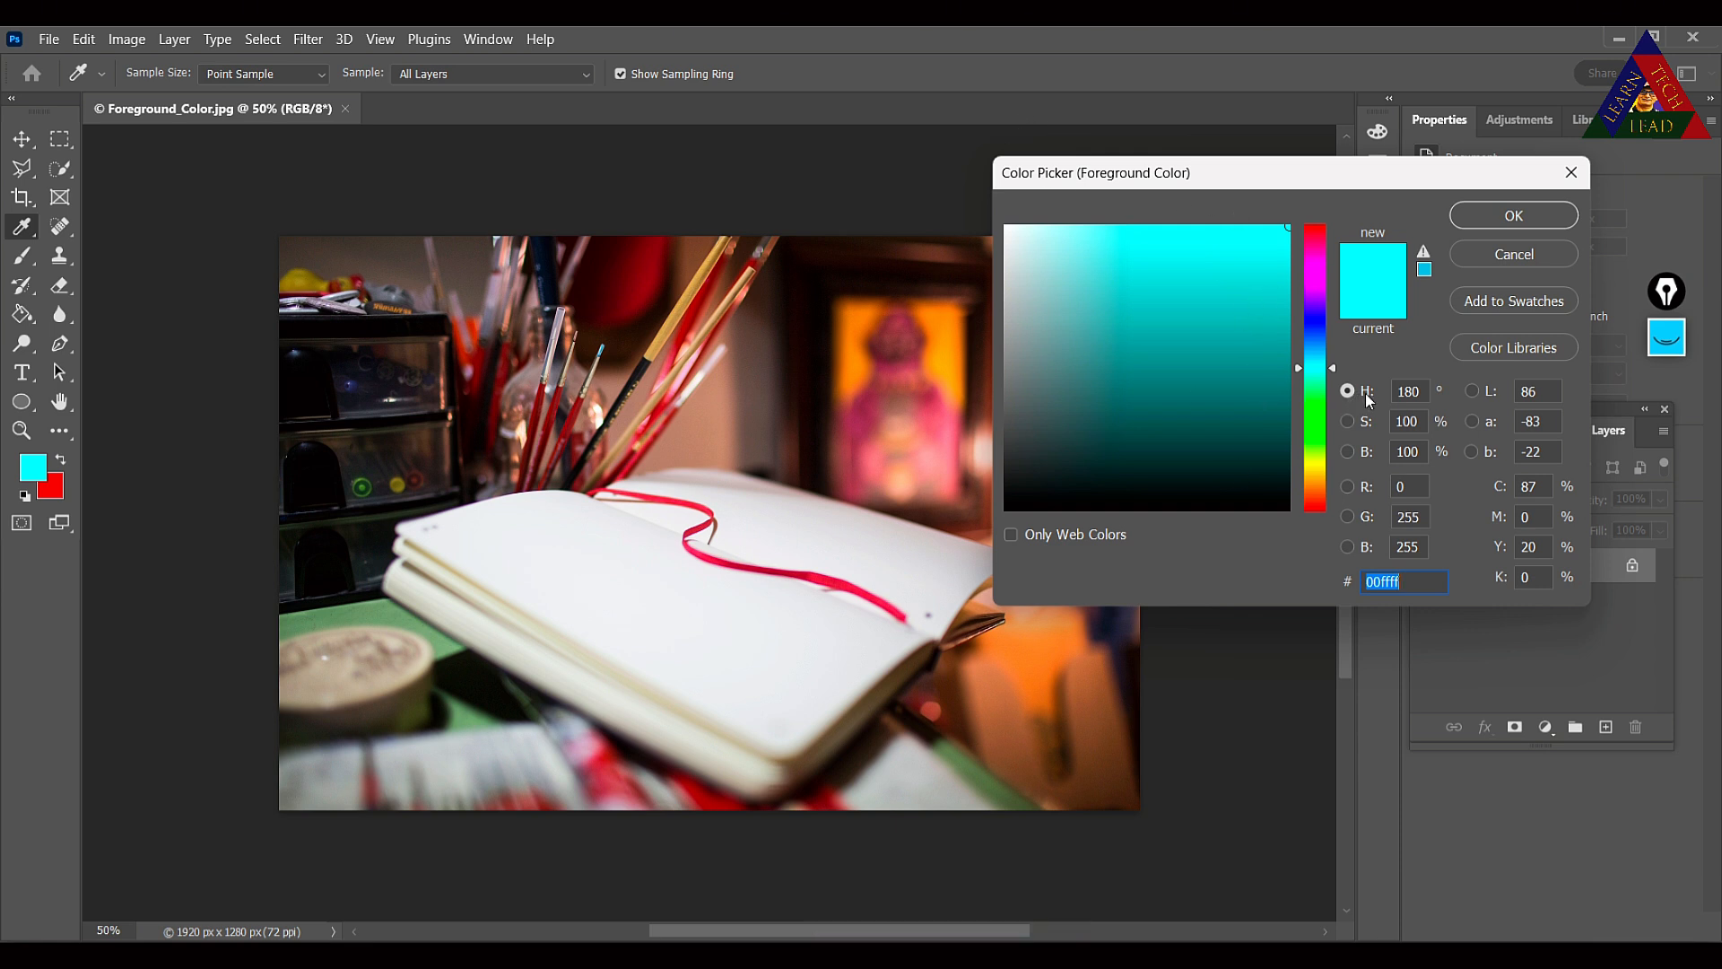
left_click(1347, 422)
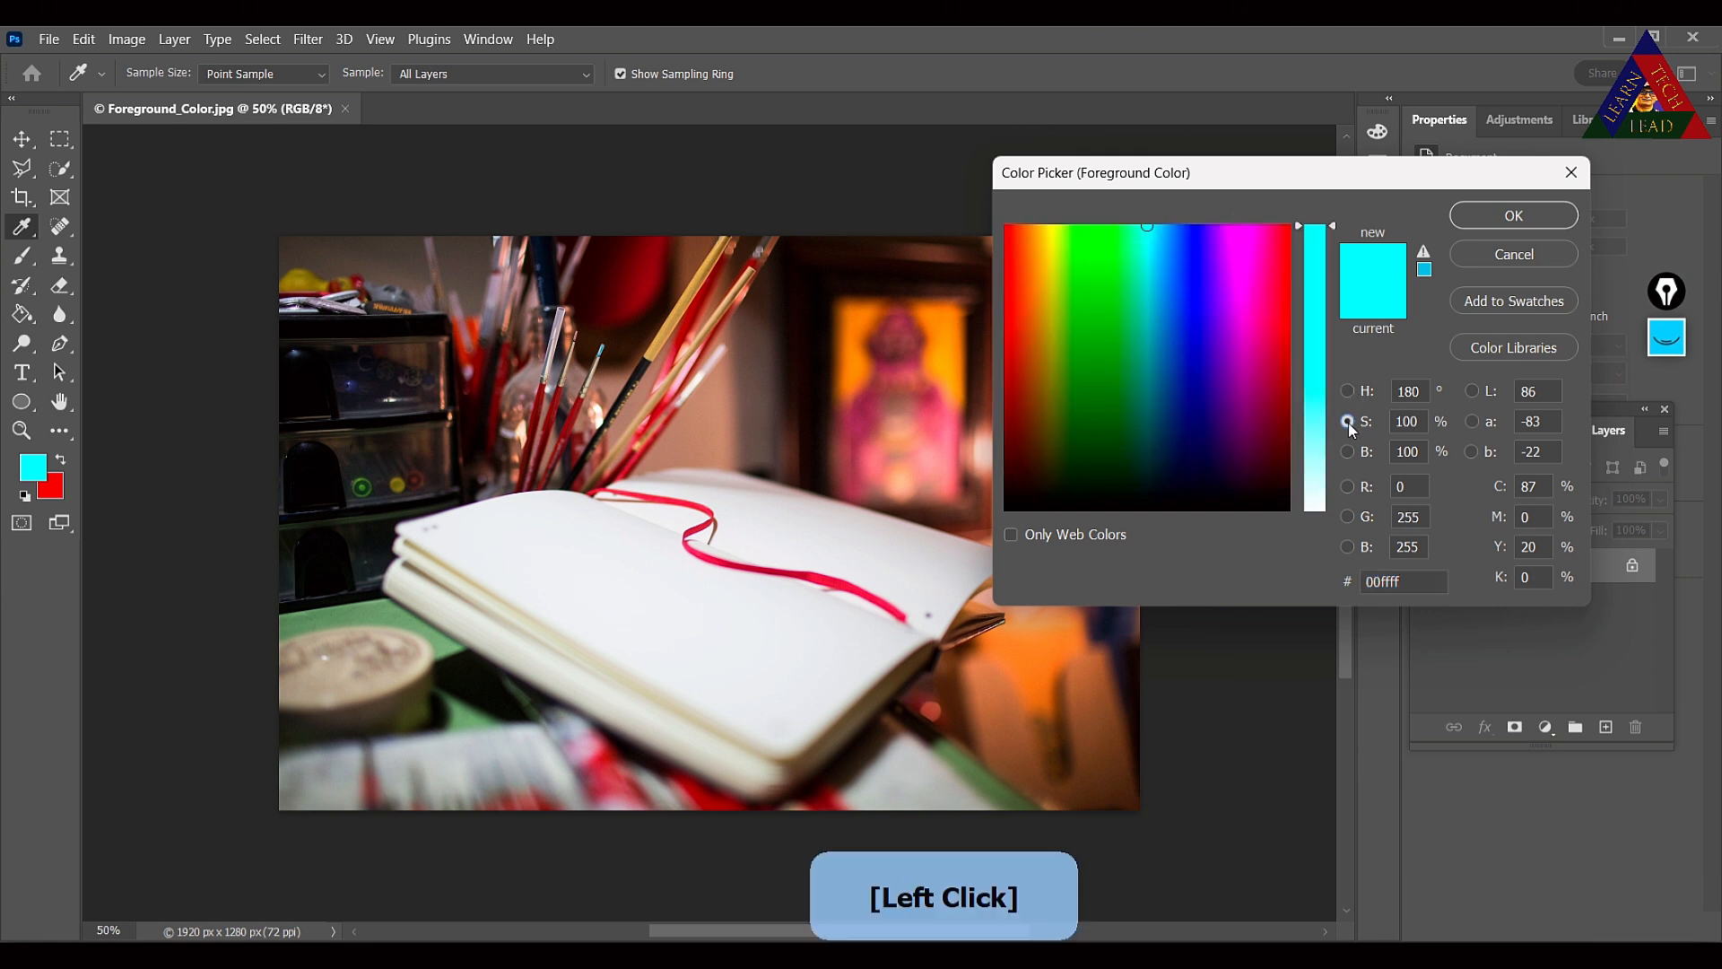
left_click(1347, 451)
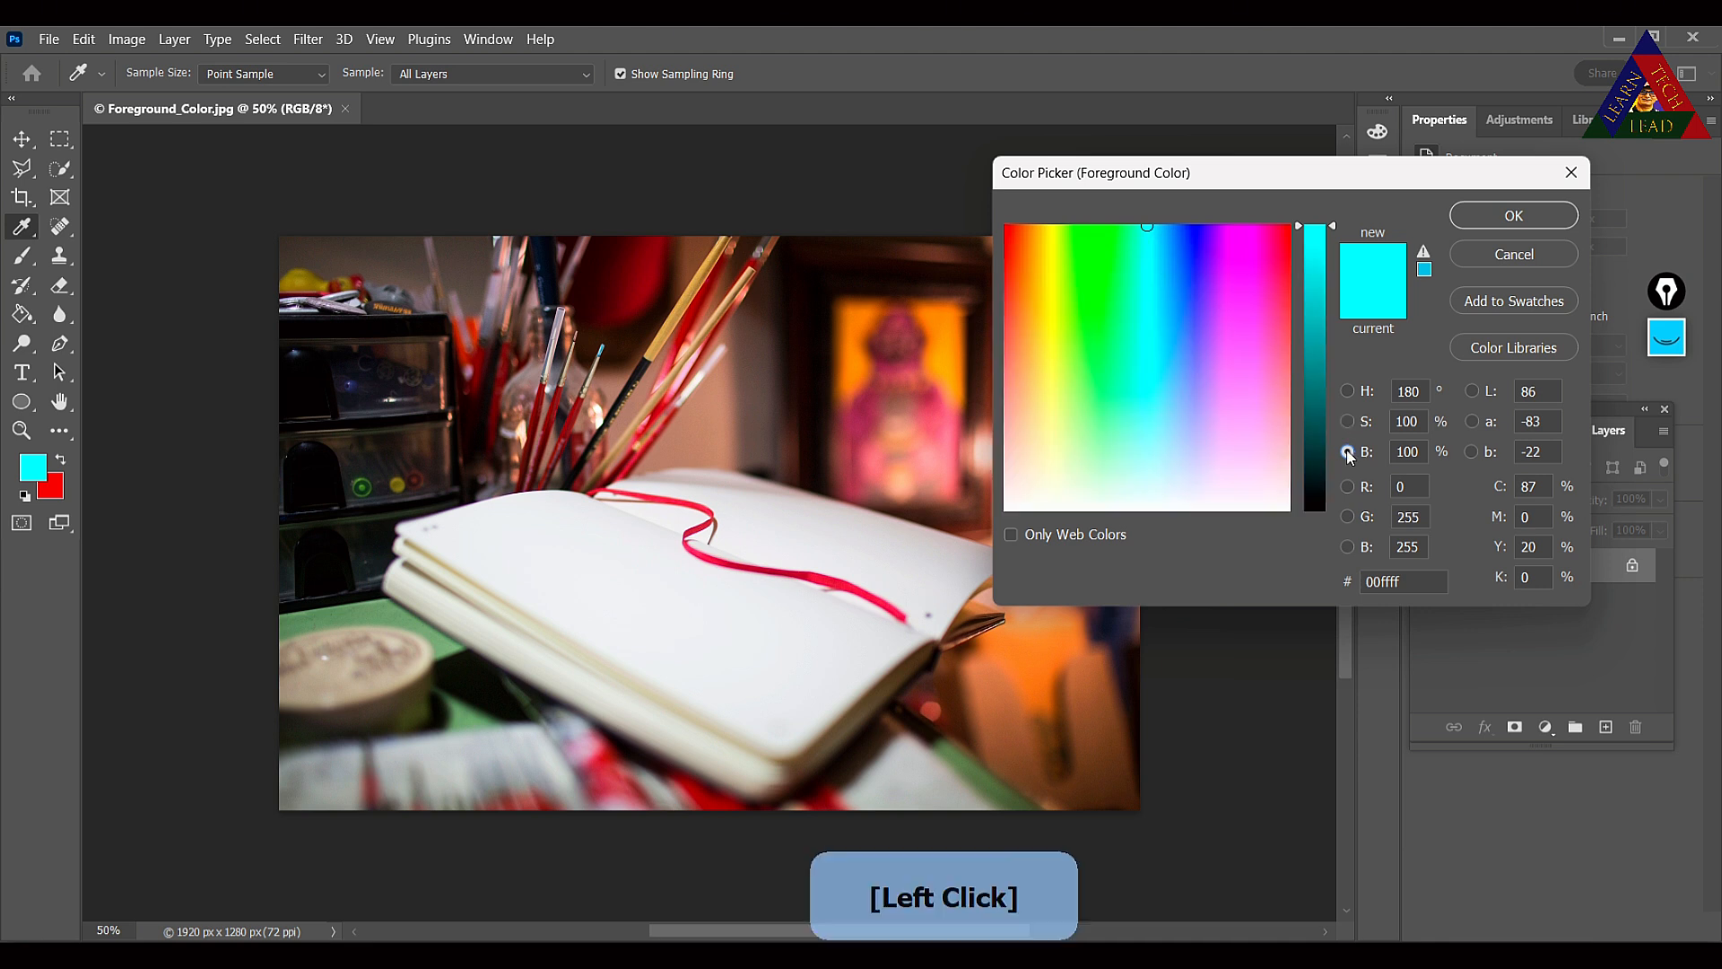
Return the Color Picker to hue mode and try a green at hue 123° and a magenta at hue 299°.
left_click(1348, 392)
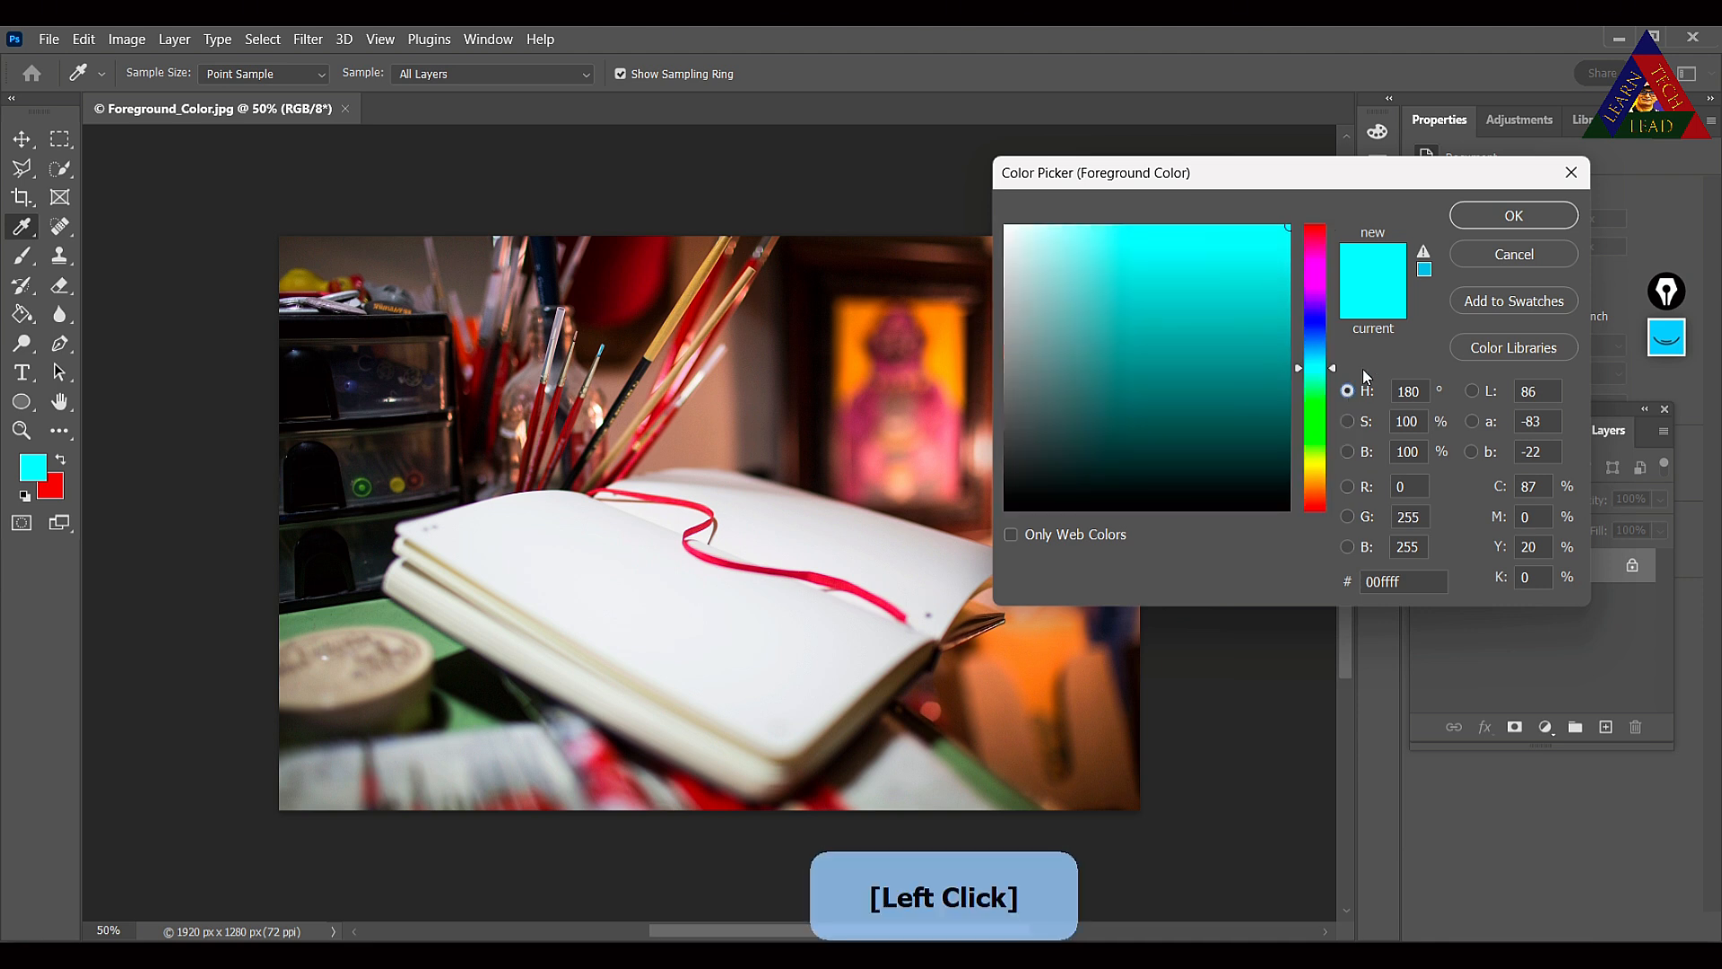
left_click_drag(1331, 375, 1333, 413)
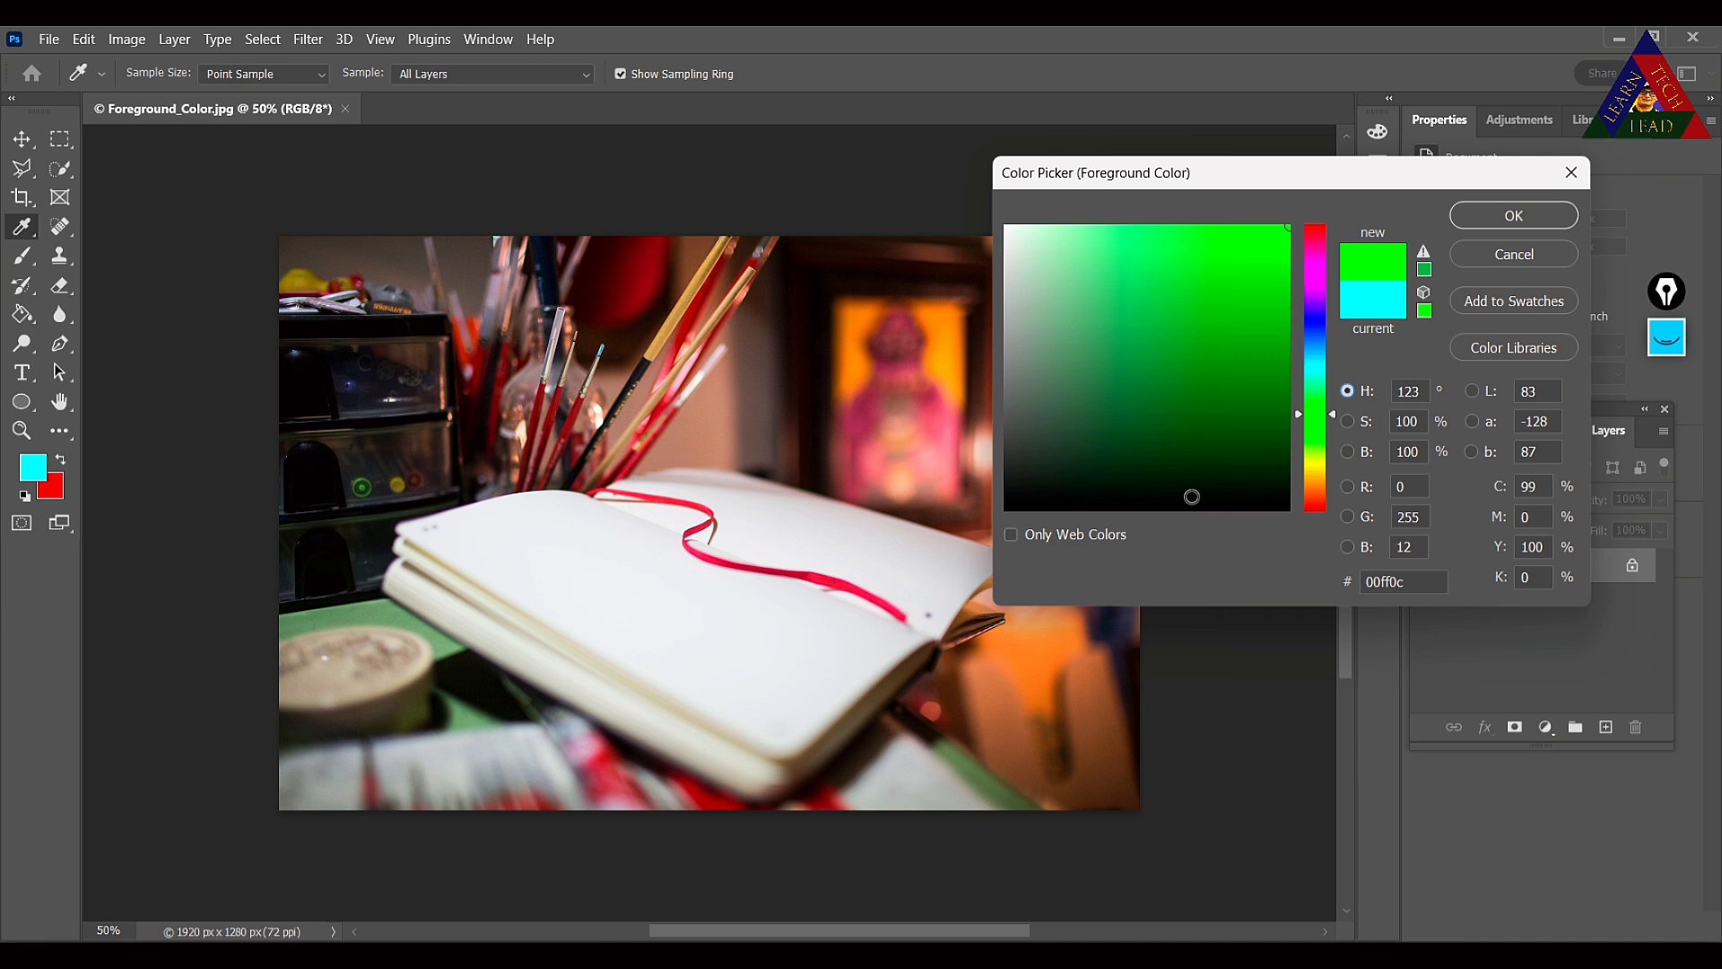
left_click_drag(1326, 350, 1323, 274)
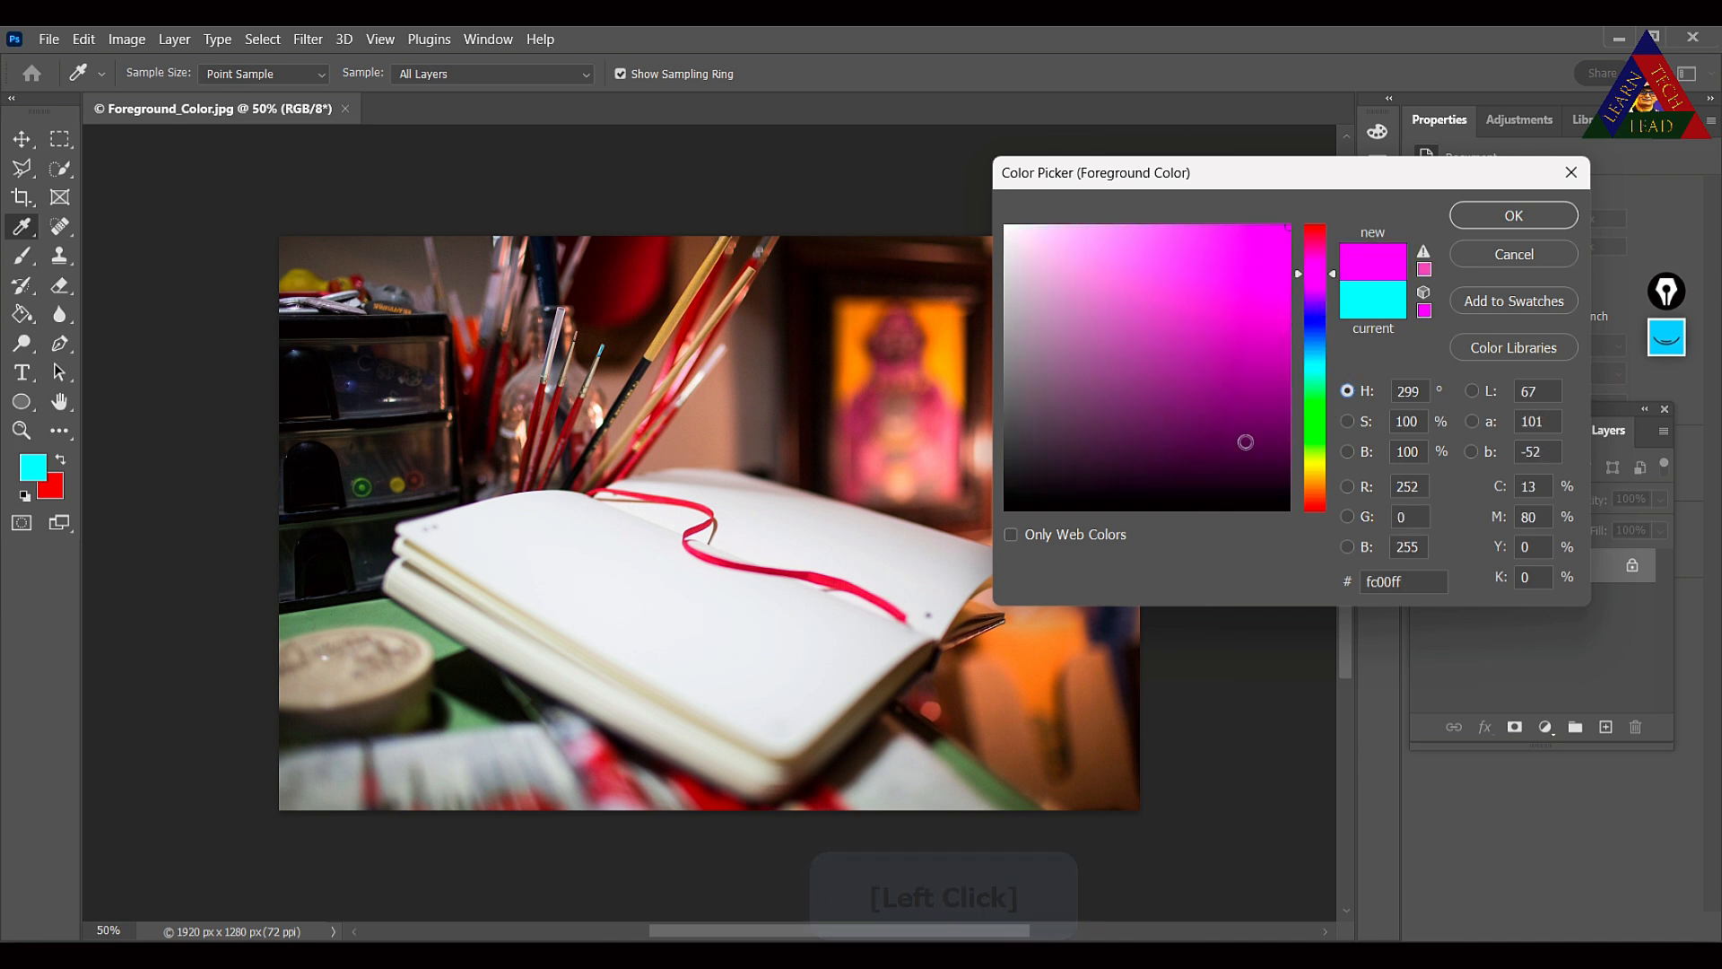
In saturation mode, pick green 3fb300 and try saturations of 11%, 19%, 5% and 100%.
left_click(1349, 423)
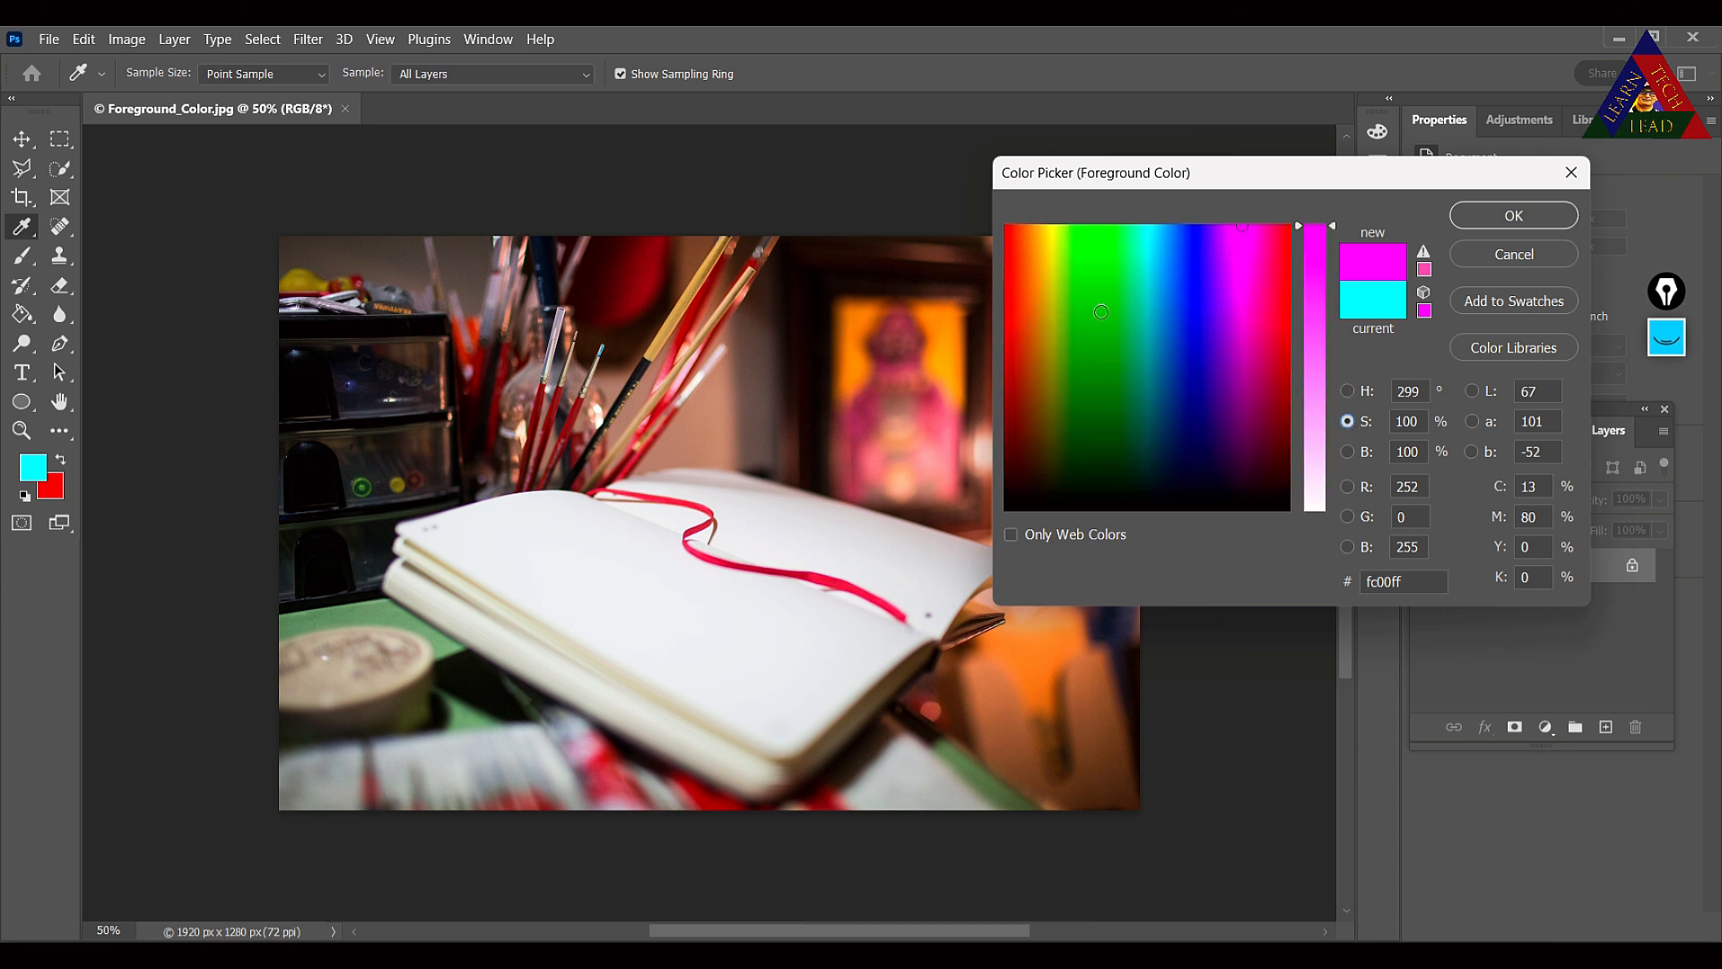
left_click(1083, 310)
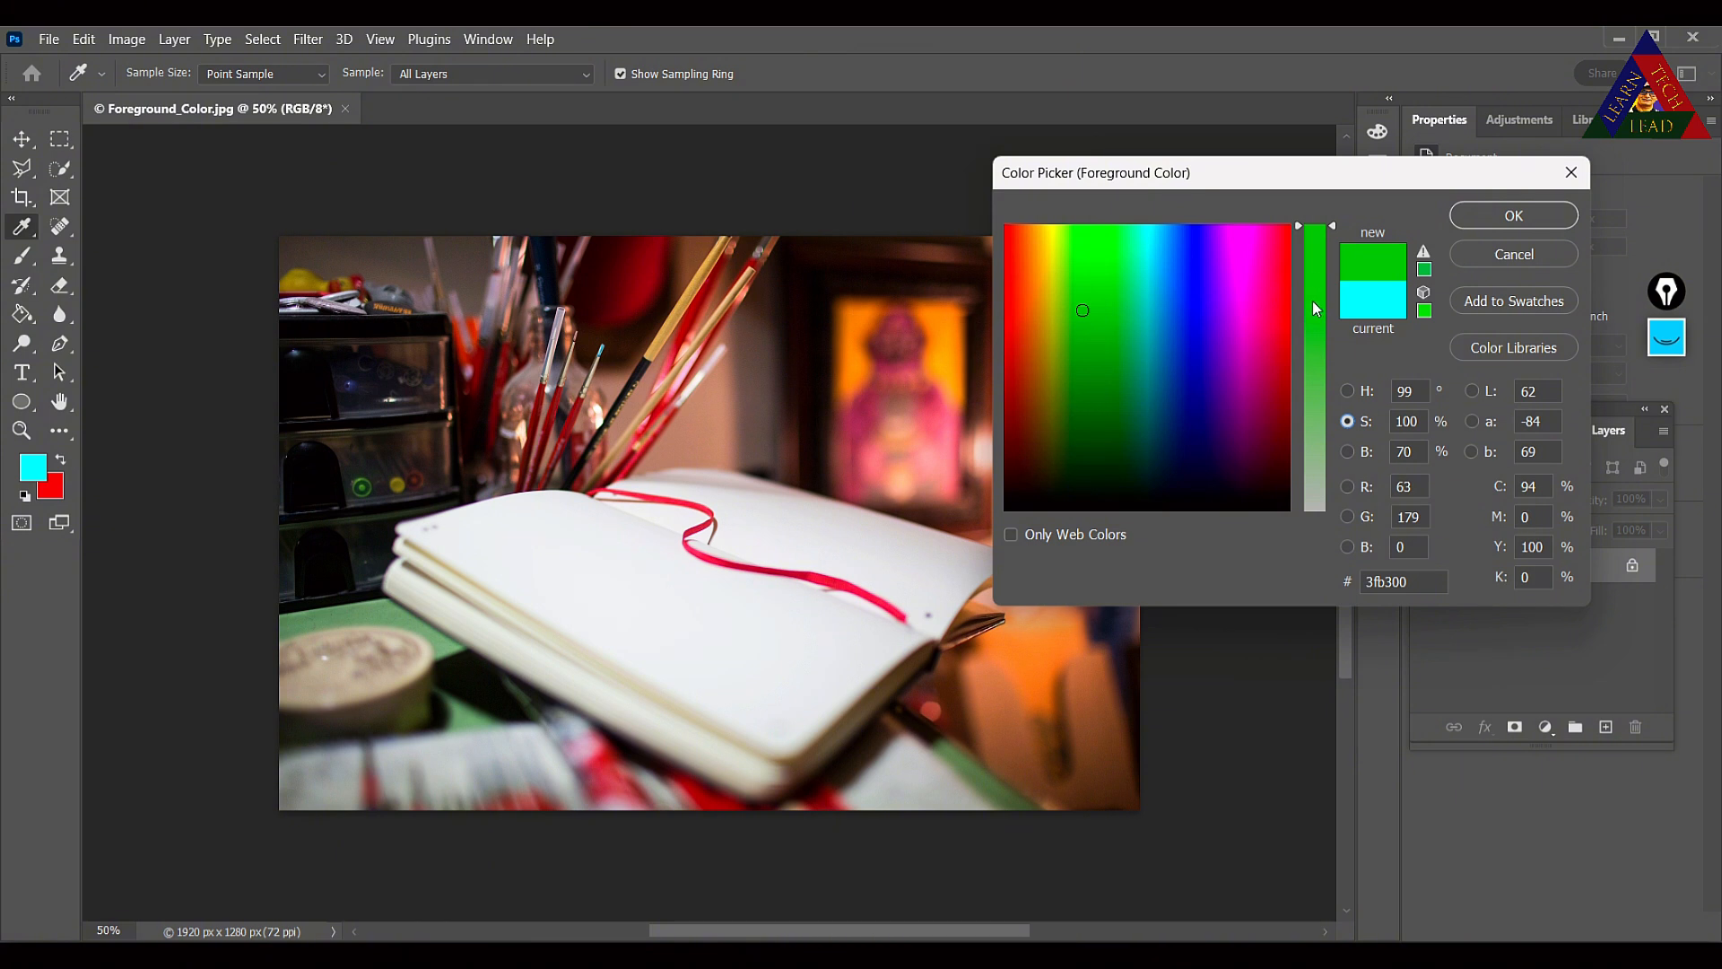
left_click(1327, 481)
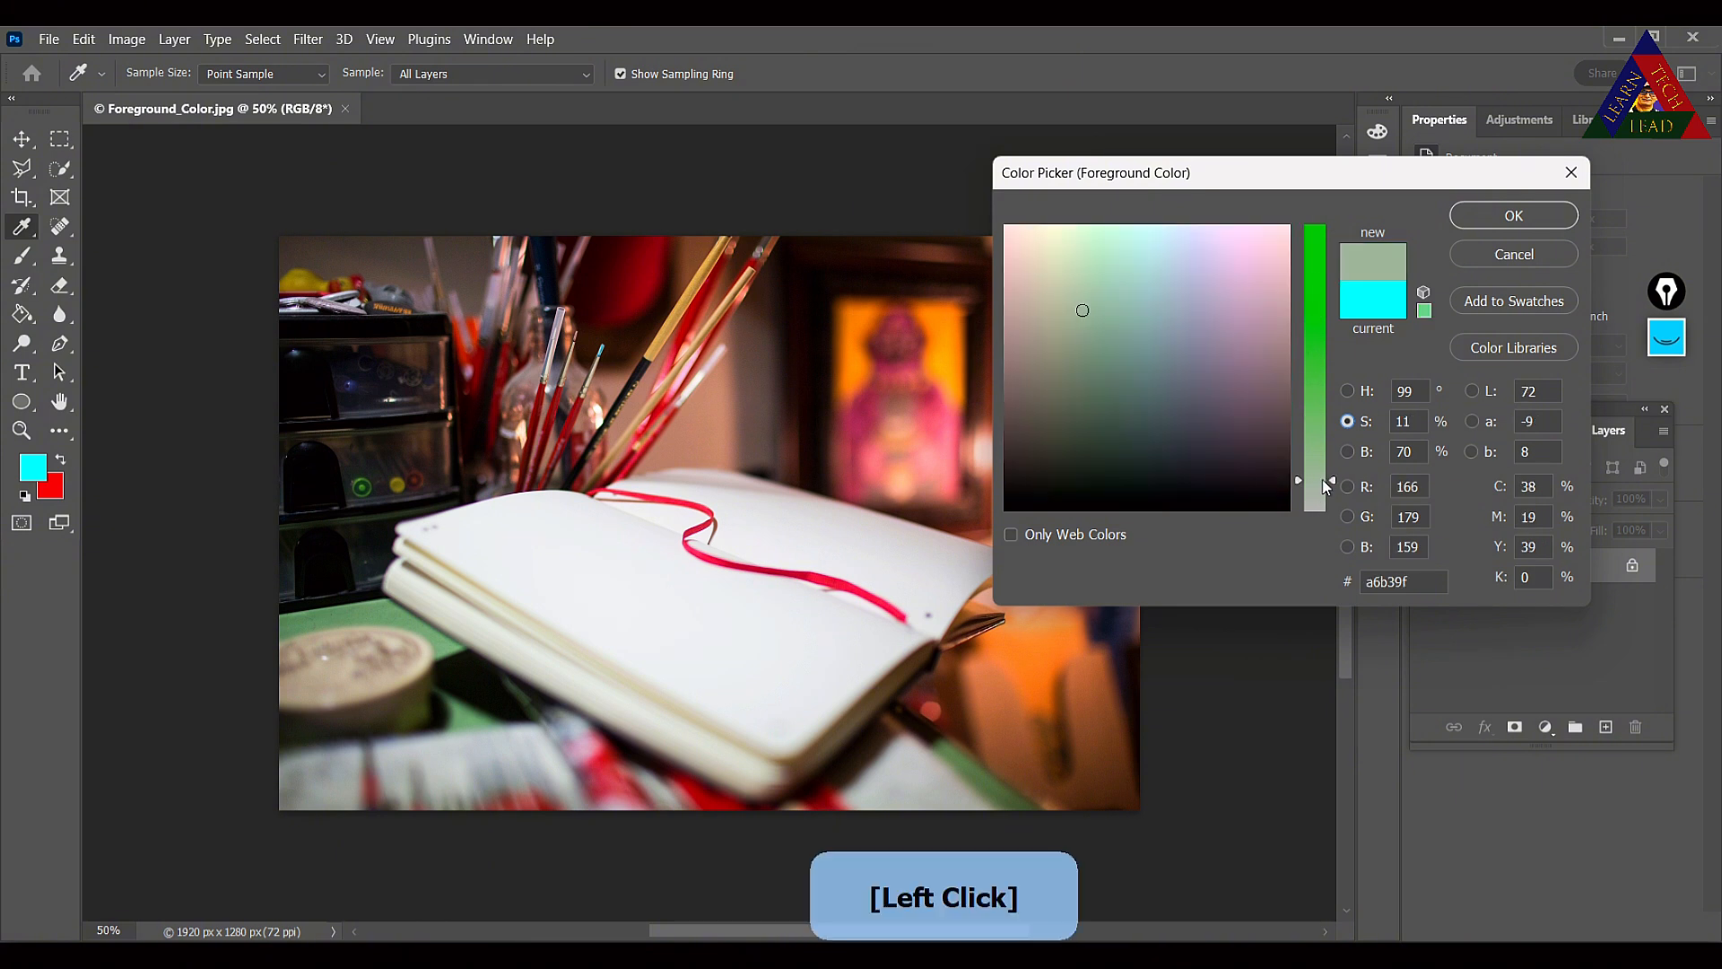
left_click(1315, 457)
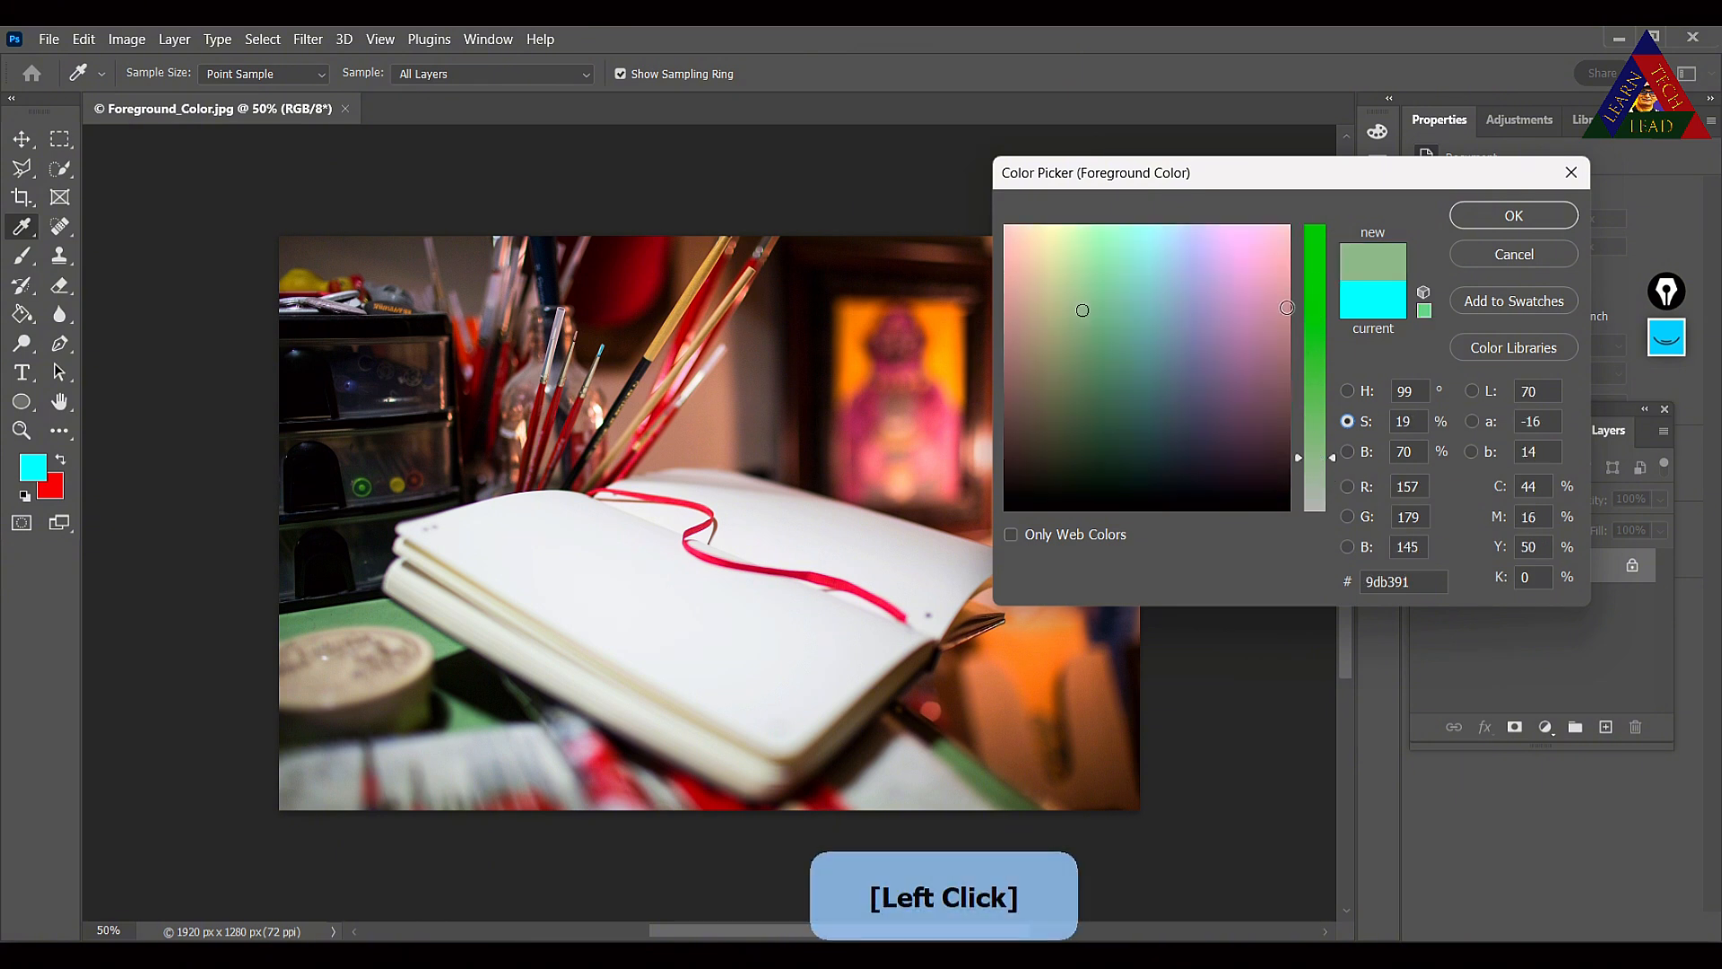
left_click(1309, 496)
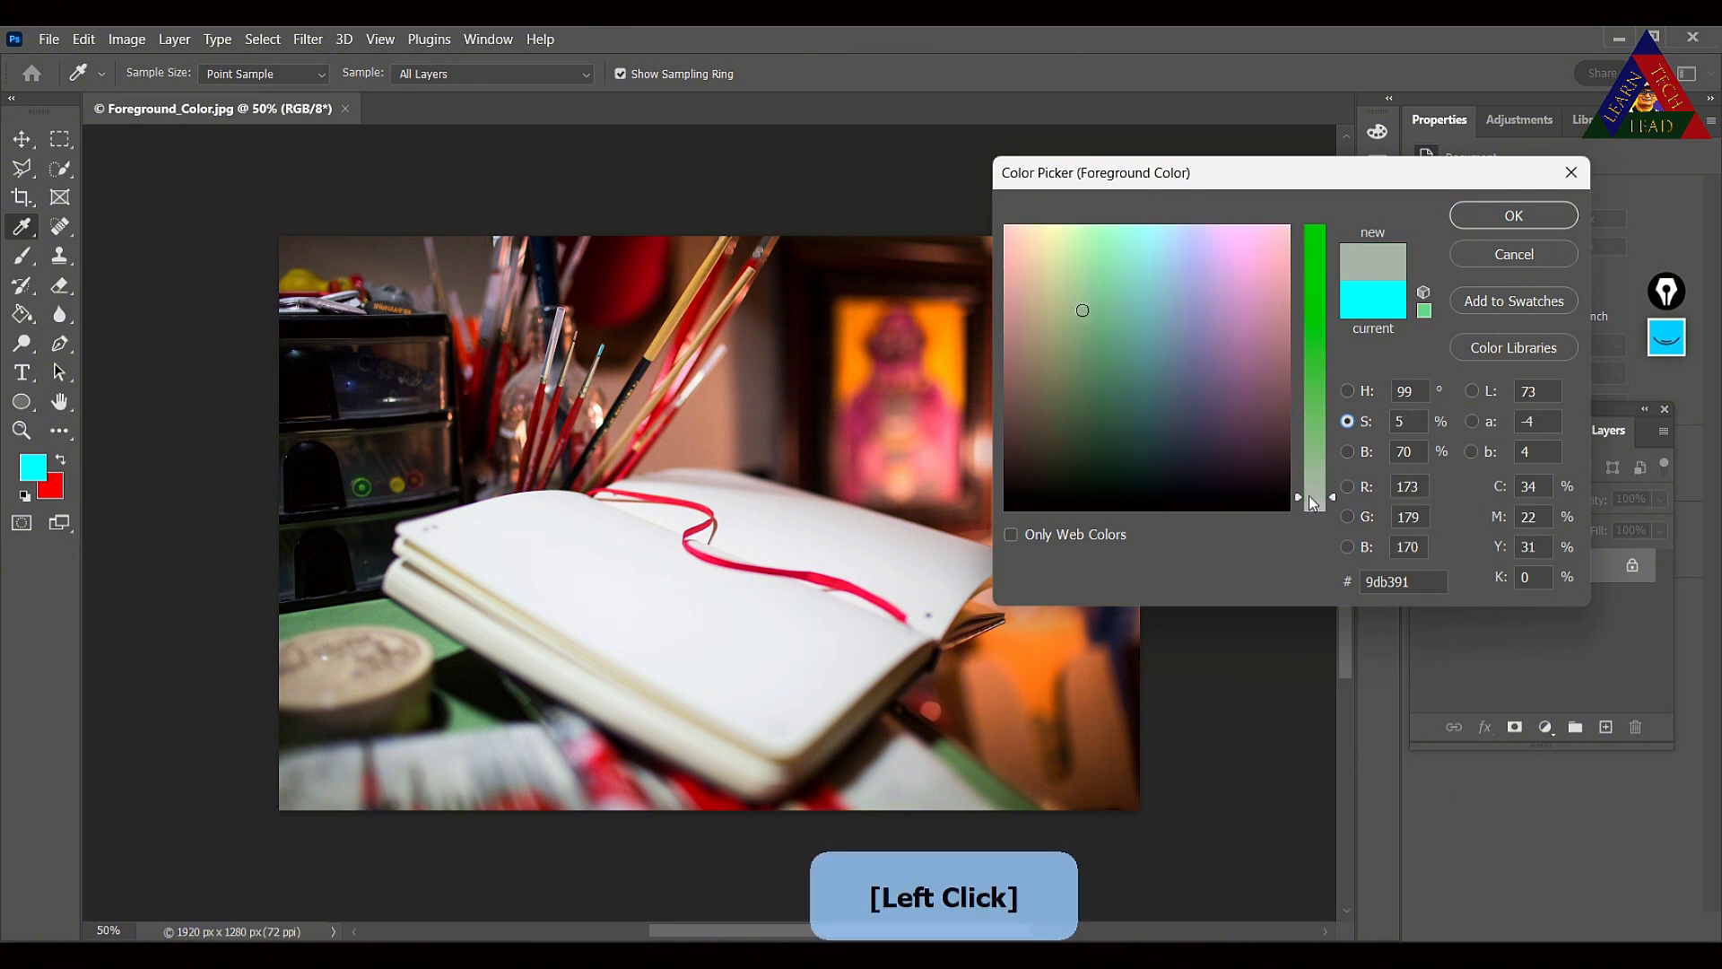
left_click(1321, 227)
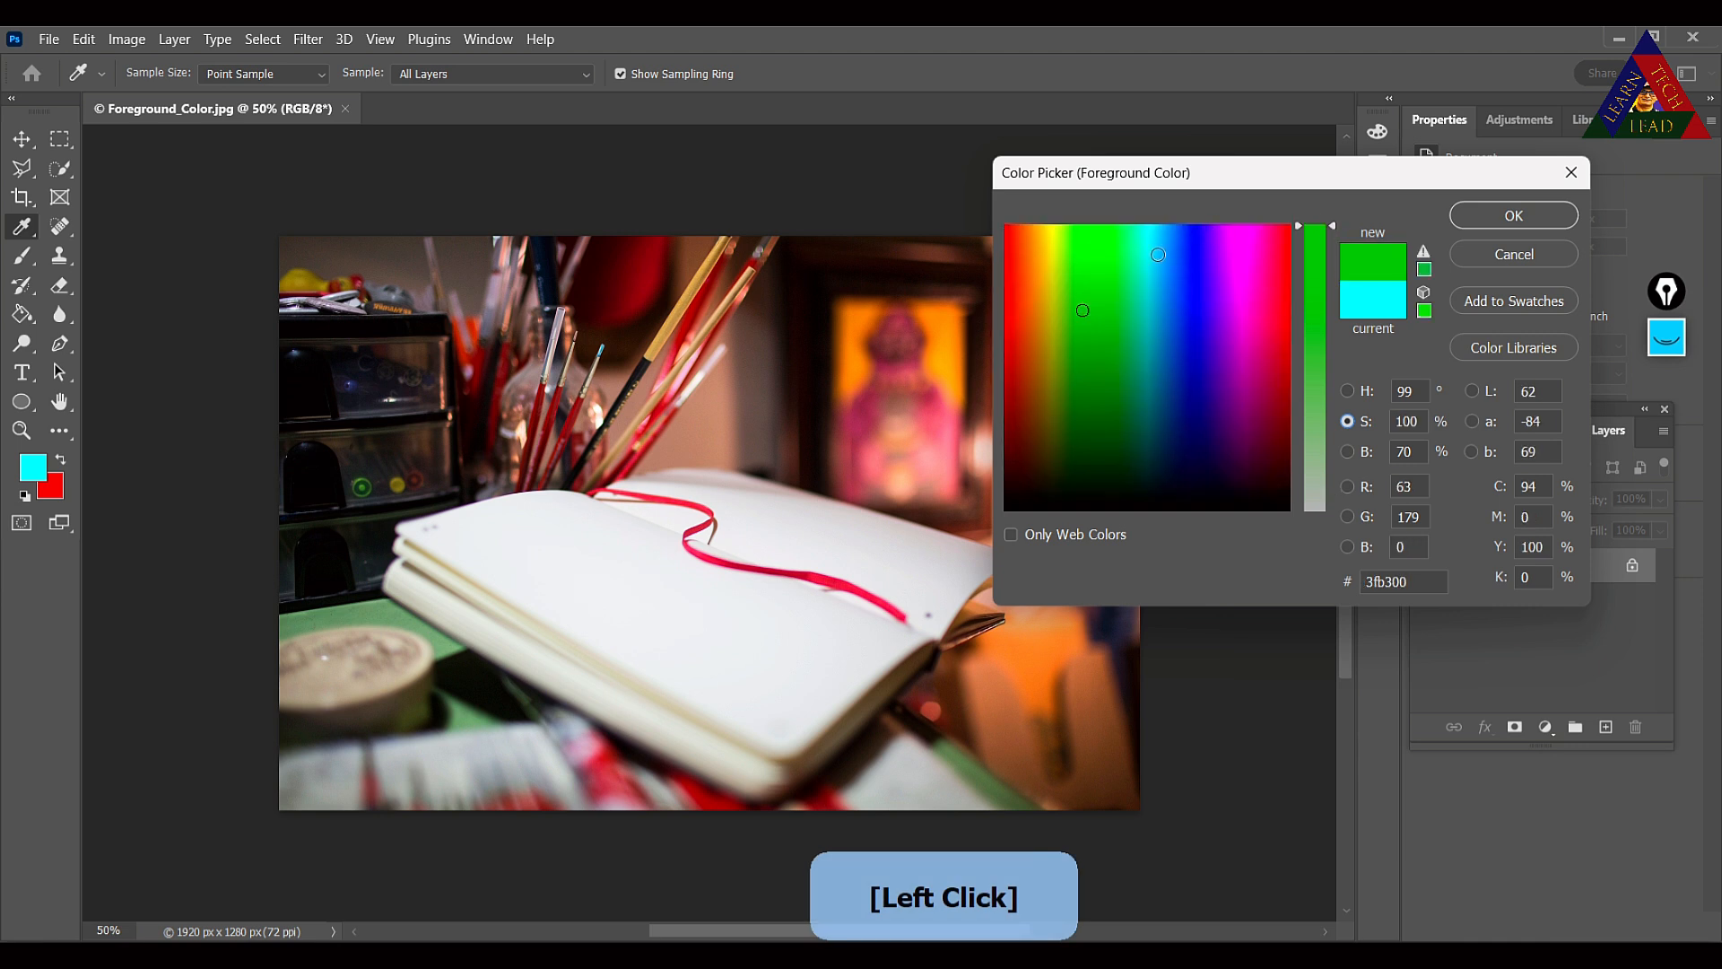
In brightness mode, try the colors a7b3a5, abacb3 and 05b30d, and cancel the Color Picker.
left_click(1349, 452)
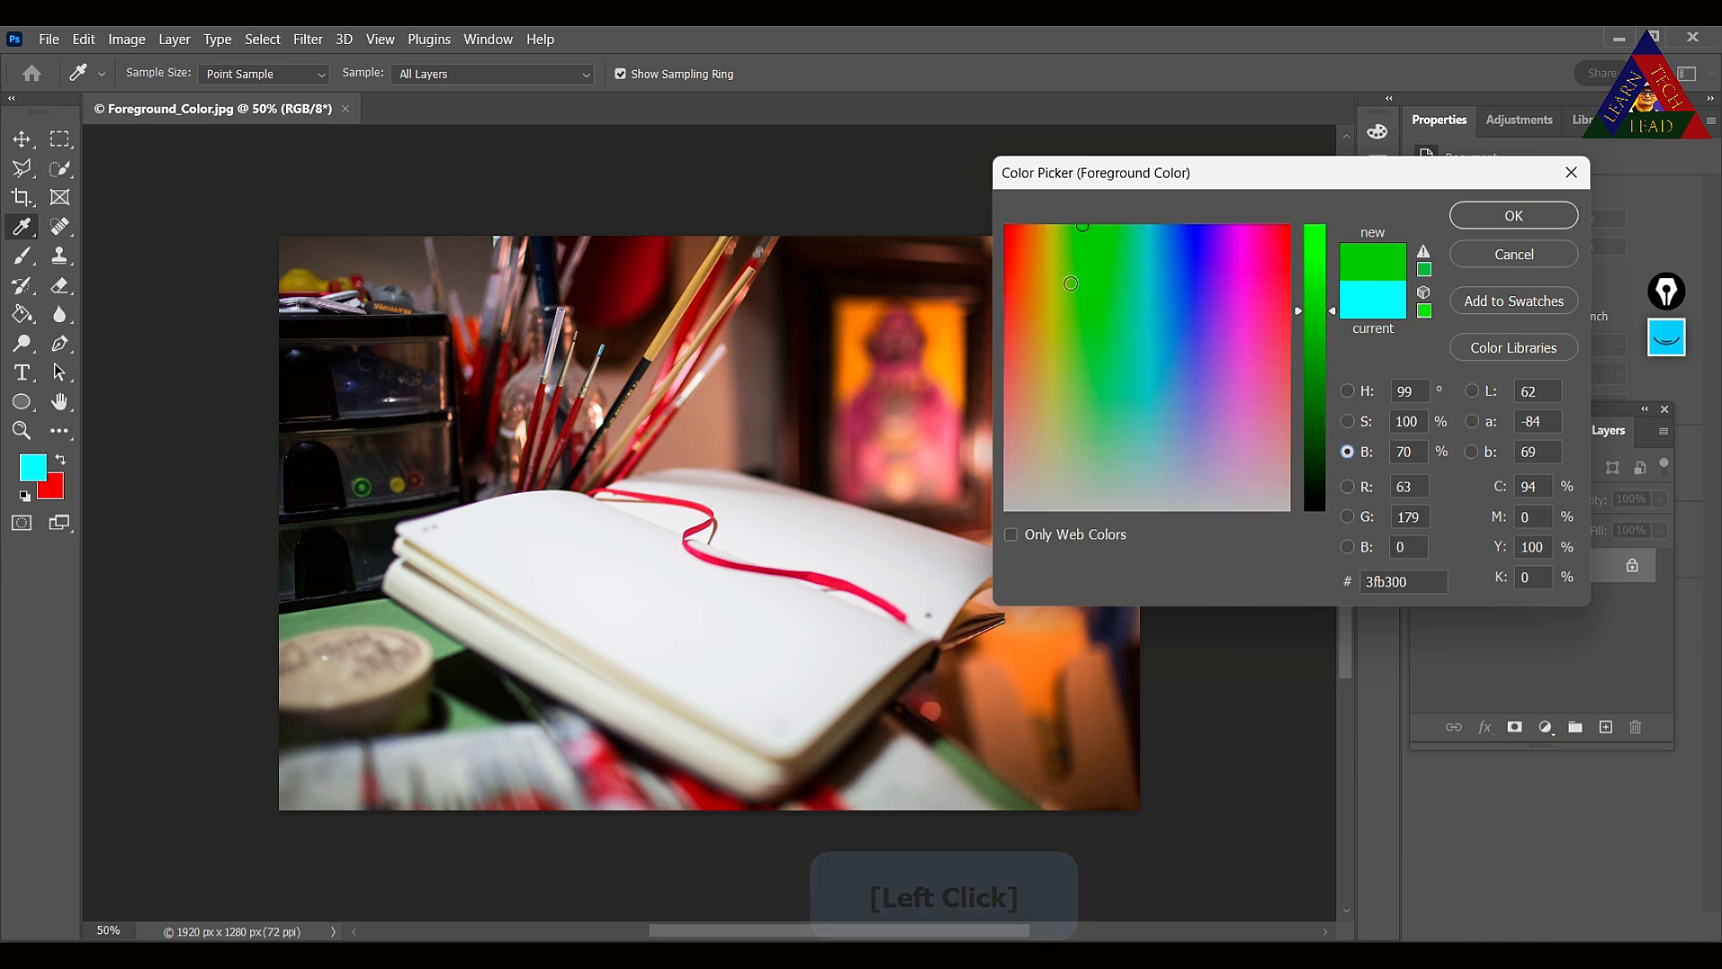
left_click(1094, 488)
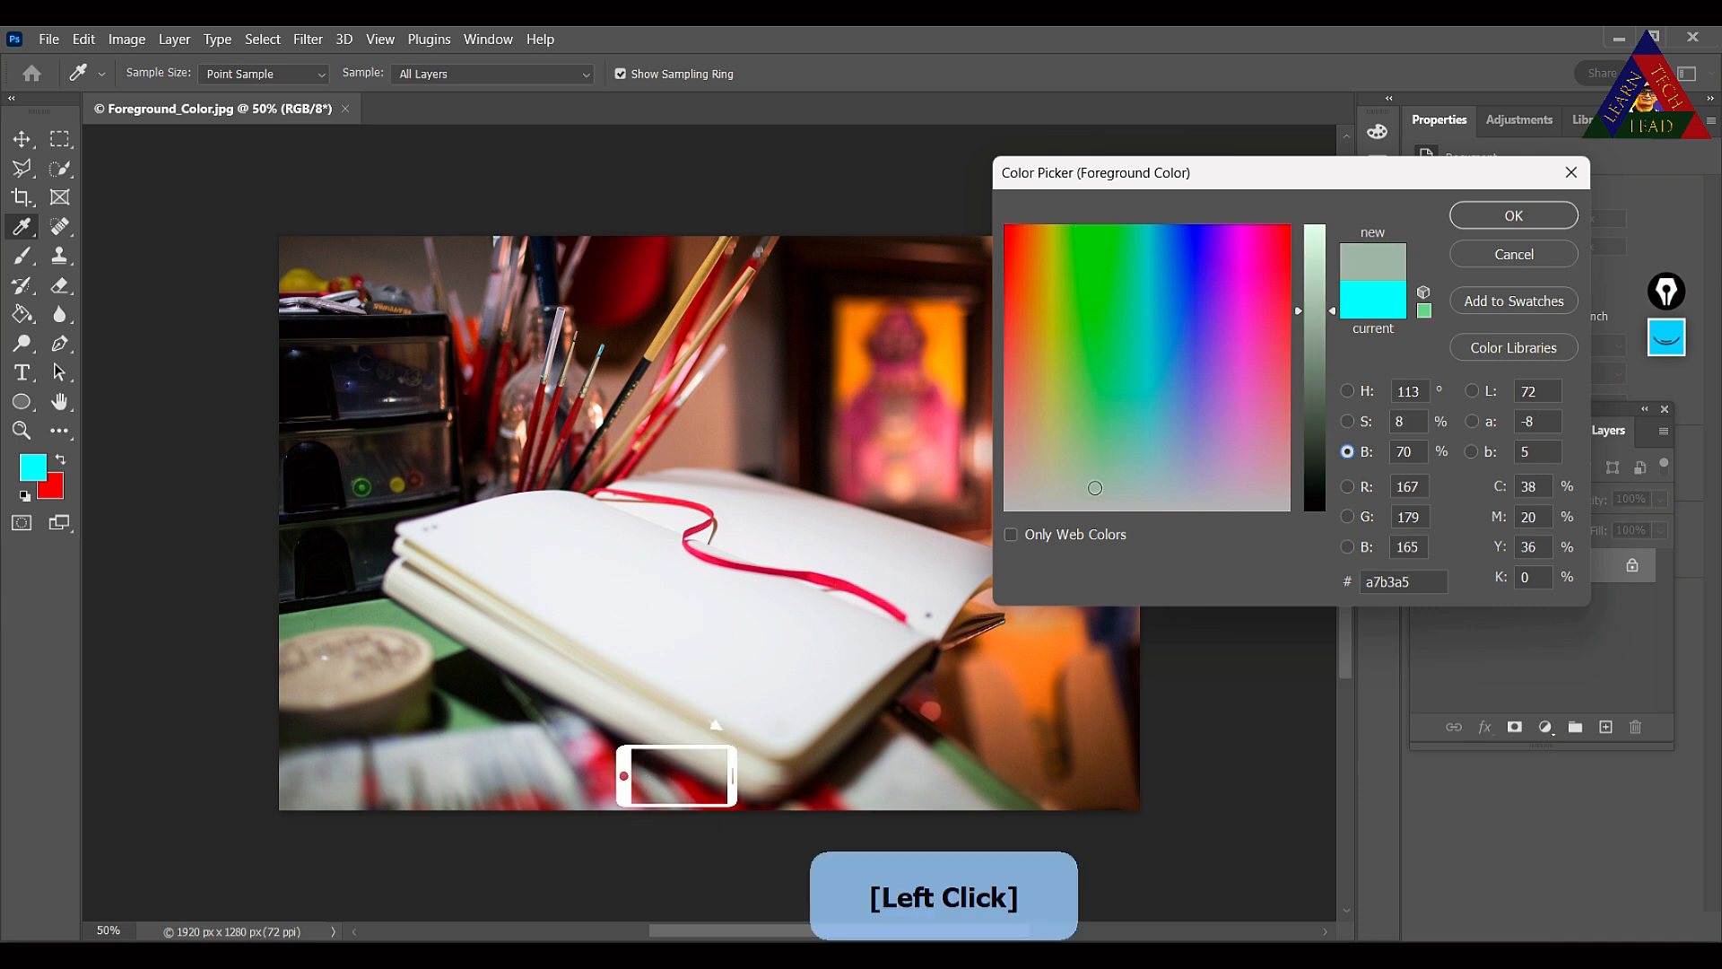
left_click(1187, 496)
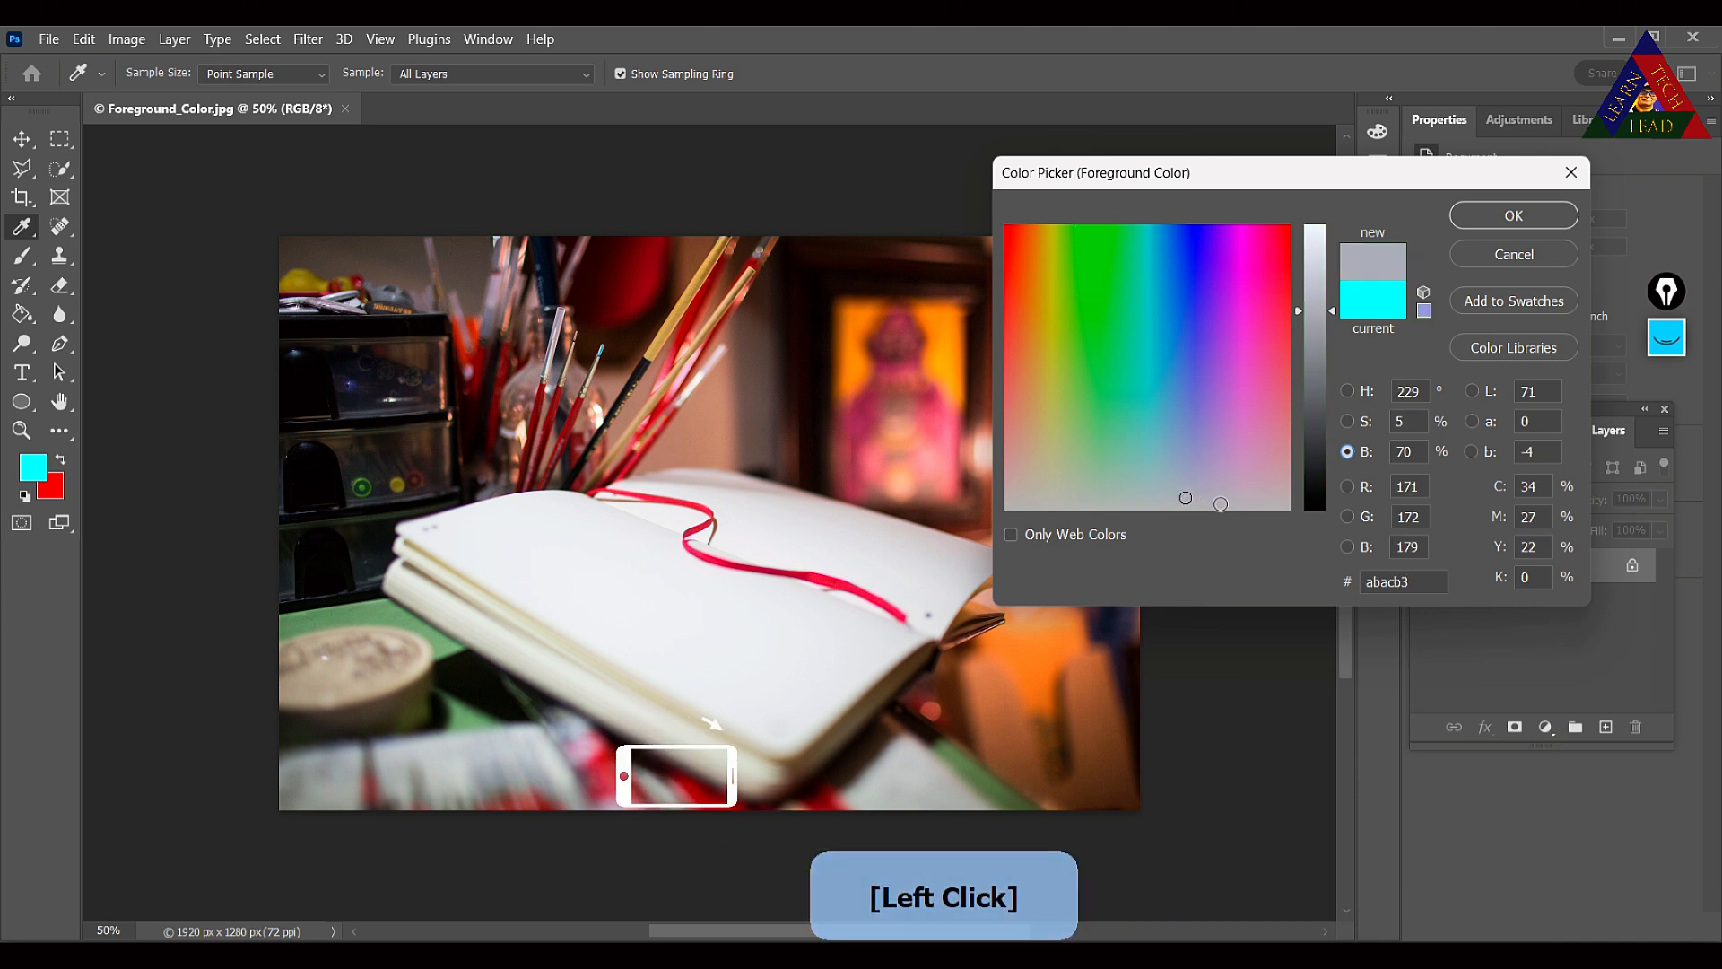
left_click(1103, 233)
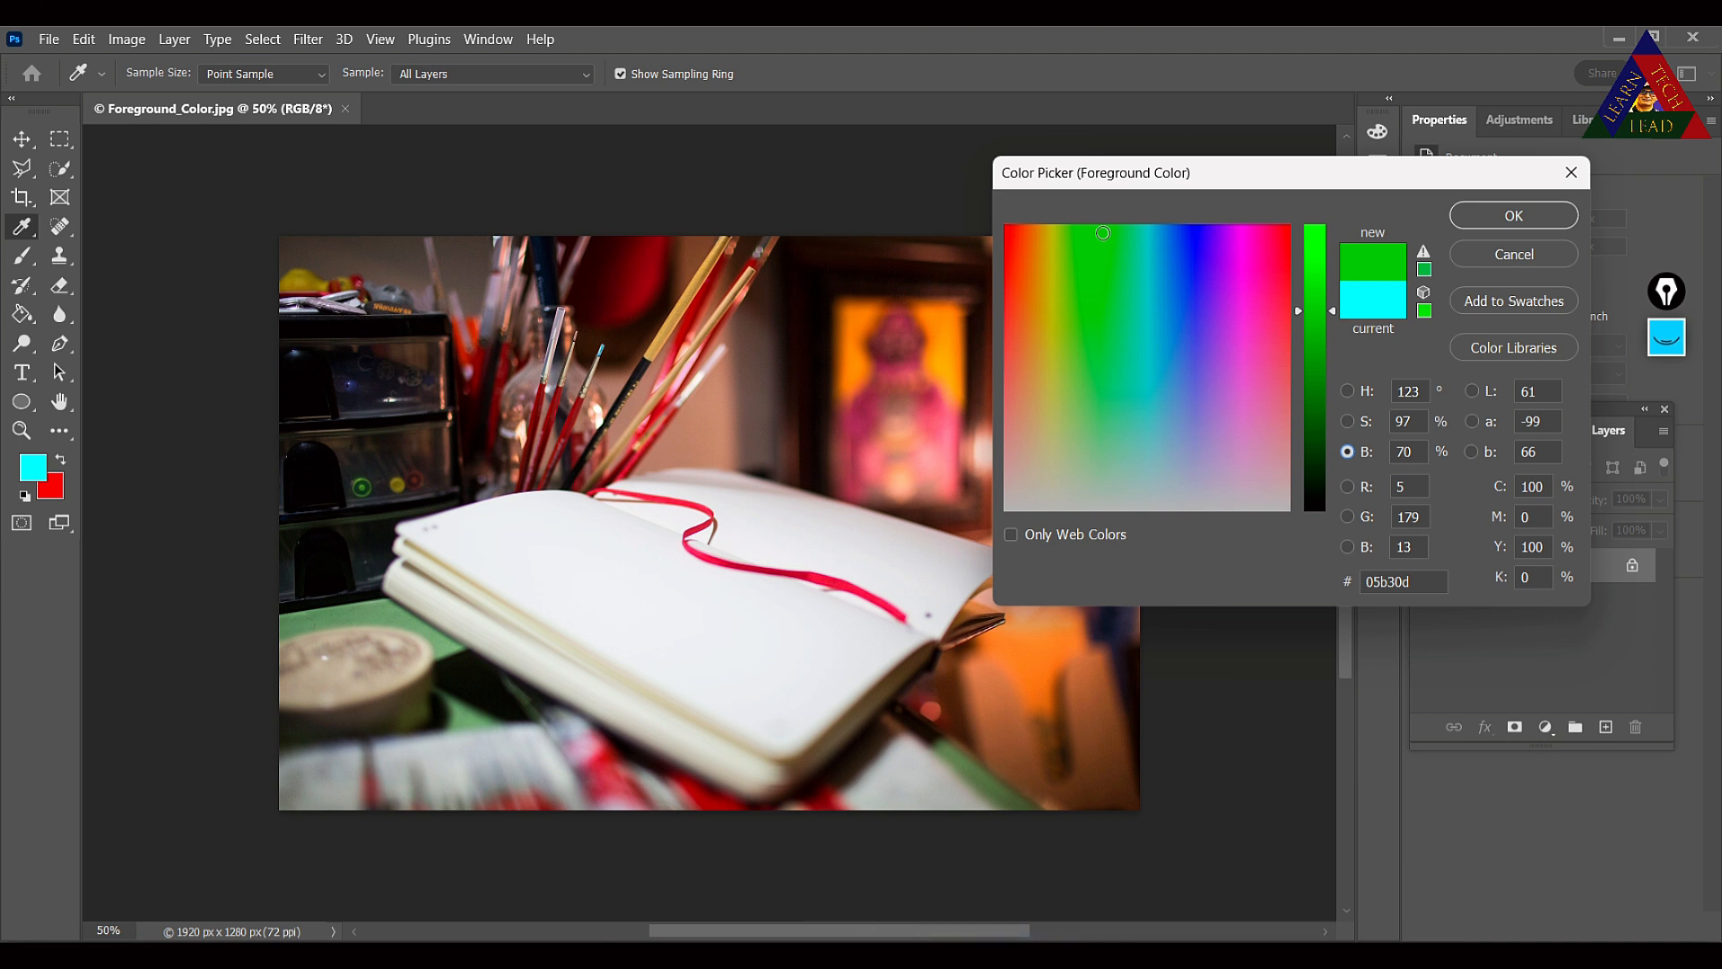
left_click(1532, 253)
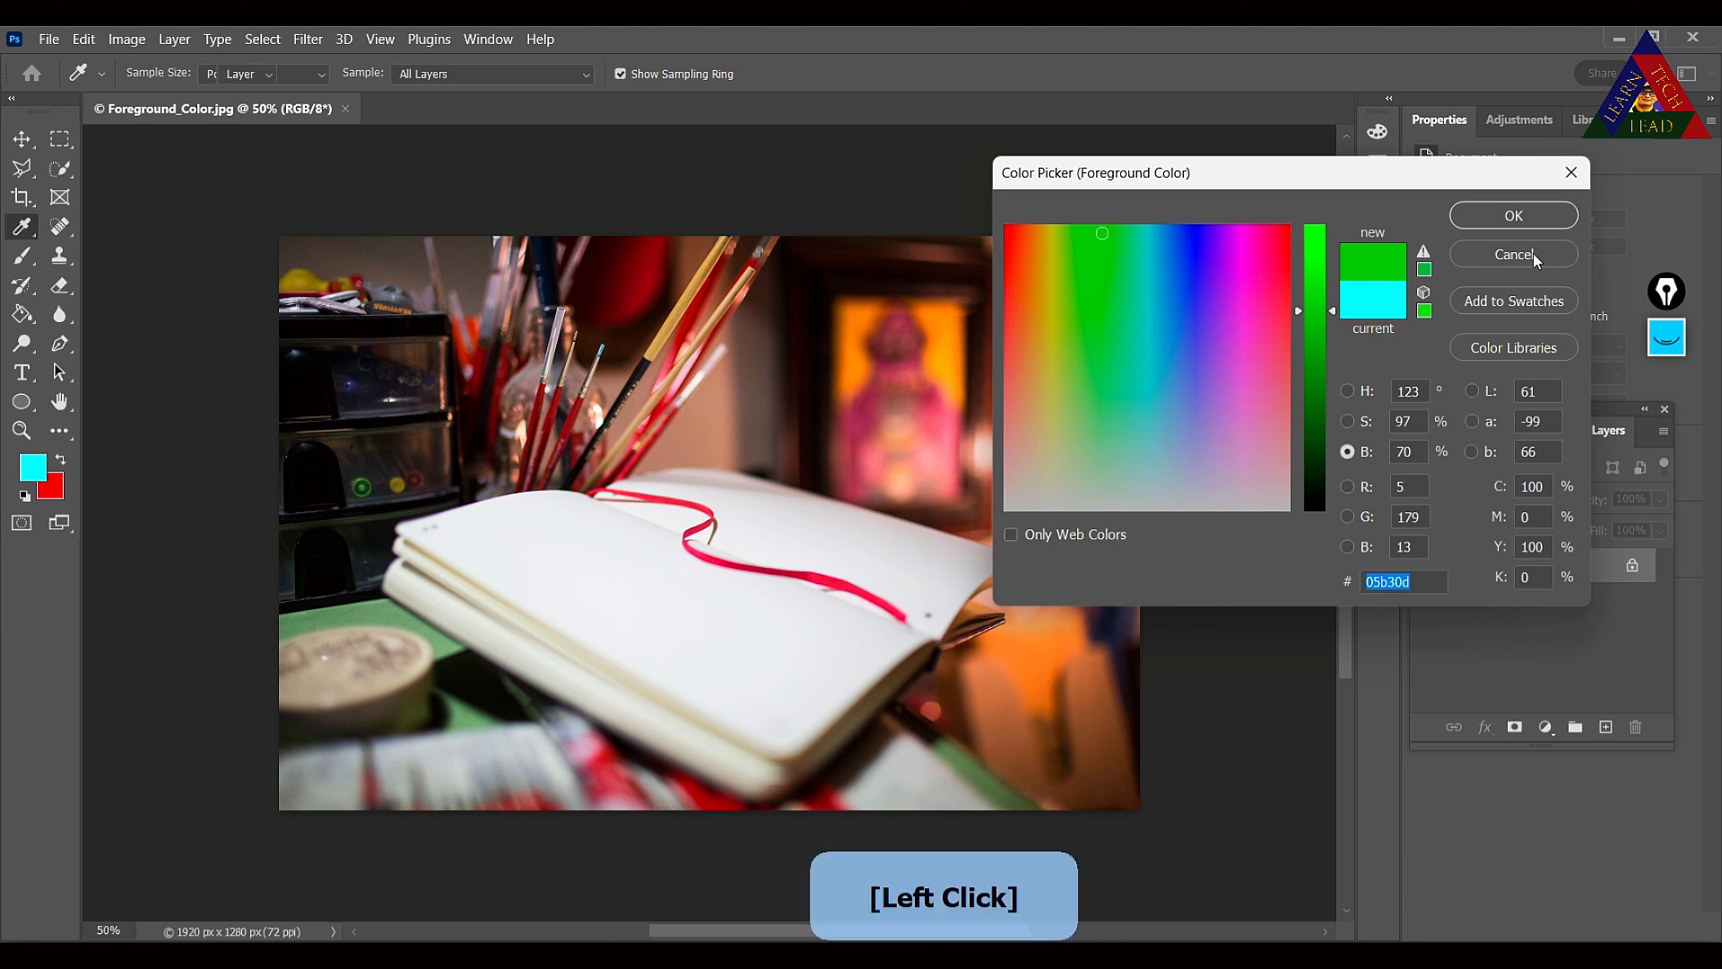
Sample the orange in the framed picture as the foreground color and paint a Brush stroke across the notebook page.
left_click(24, 230)
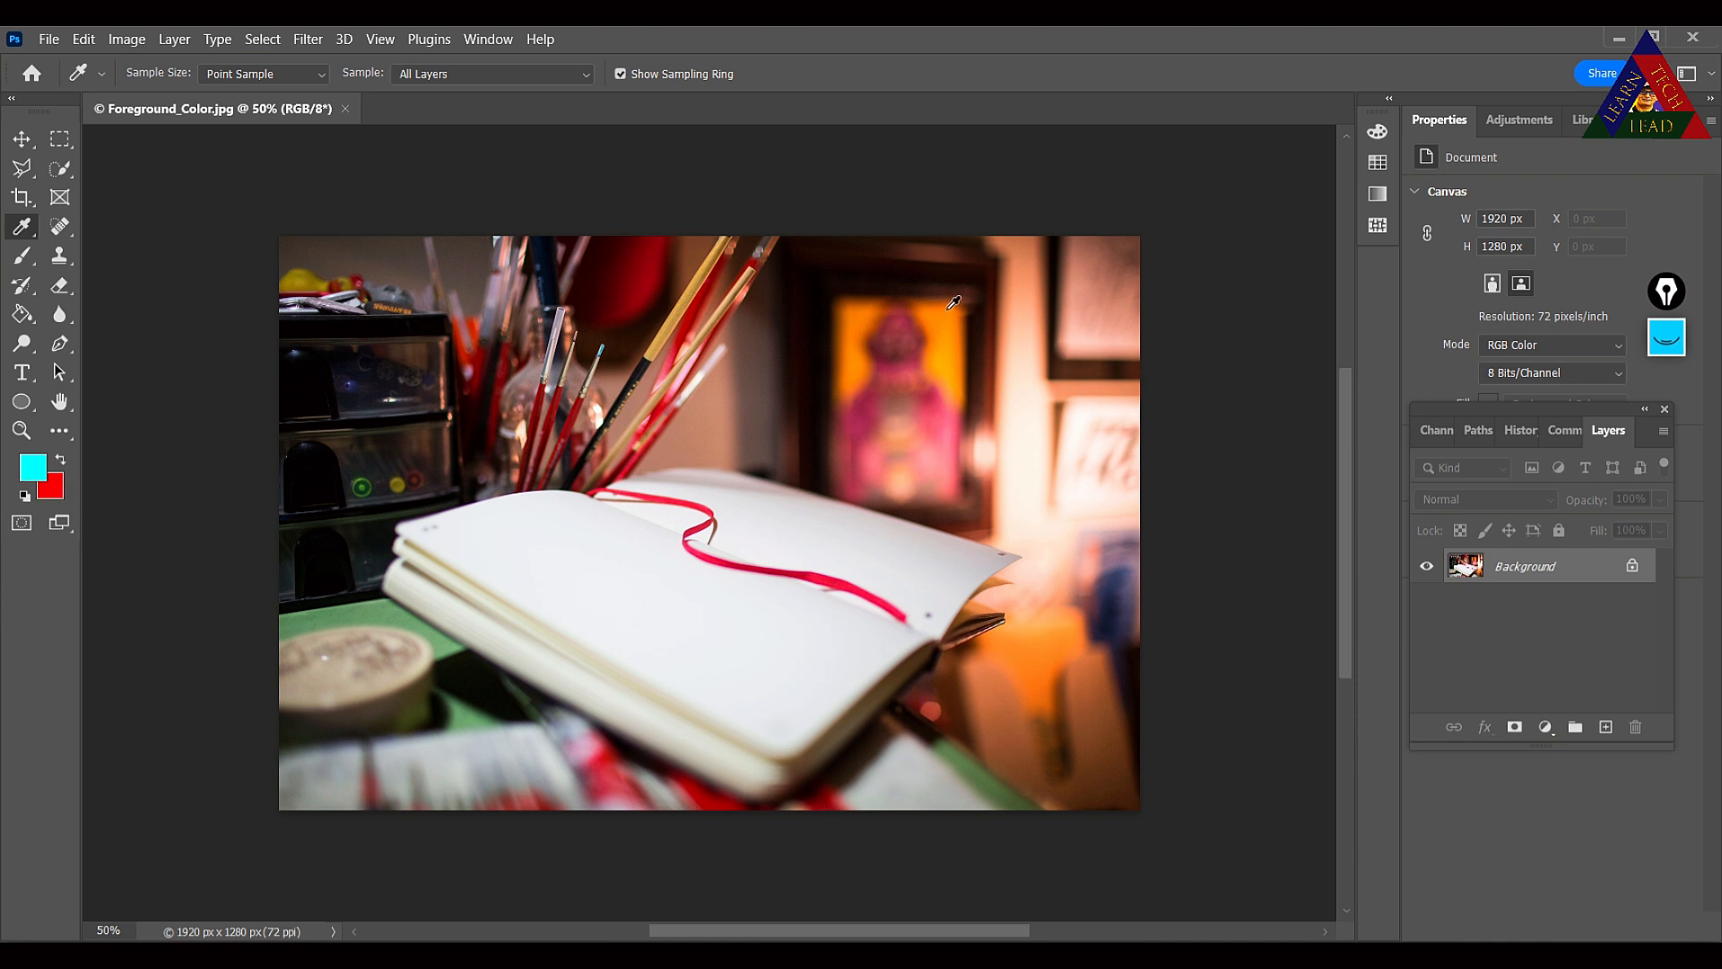
left_click(864, 342)
left_click(22, 255)
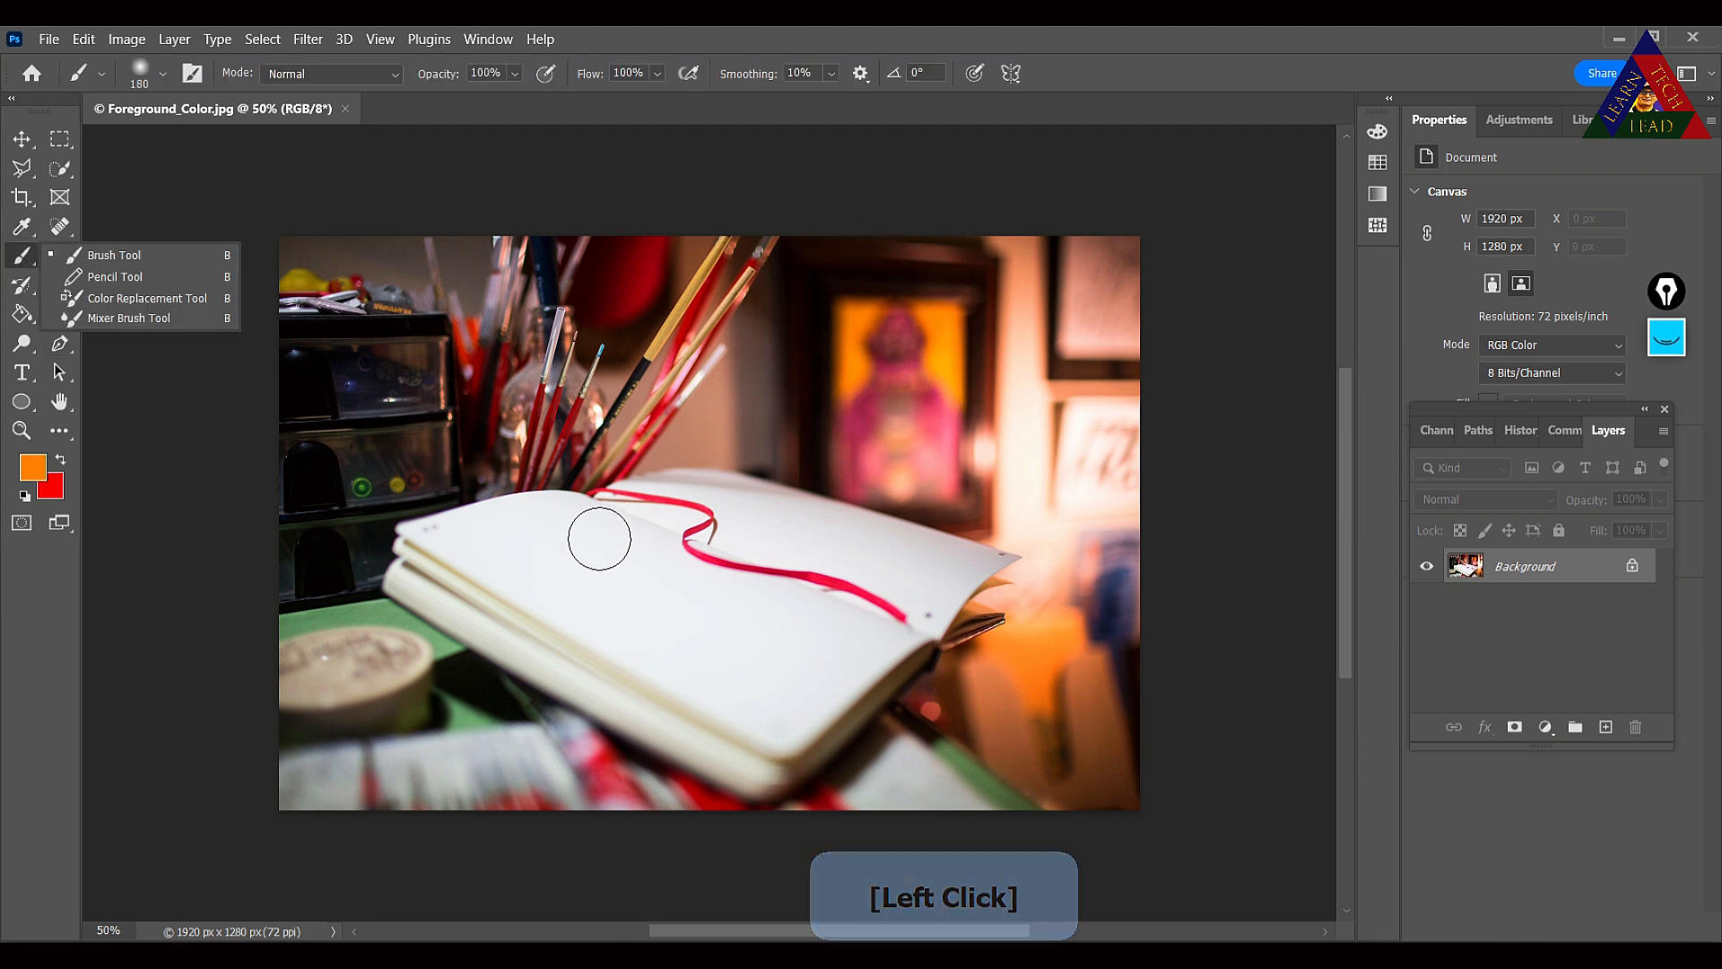
mouse_move(599, 538)
left_mouse_down()
mouse_move(634, 591)
mouse_move(731, 641)
left_mouse_up()
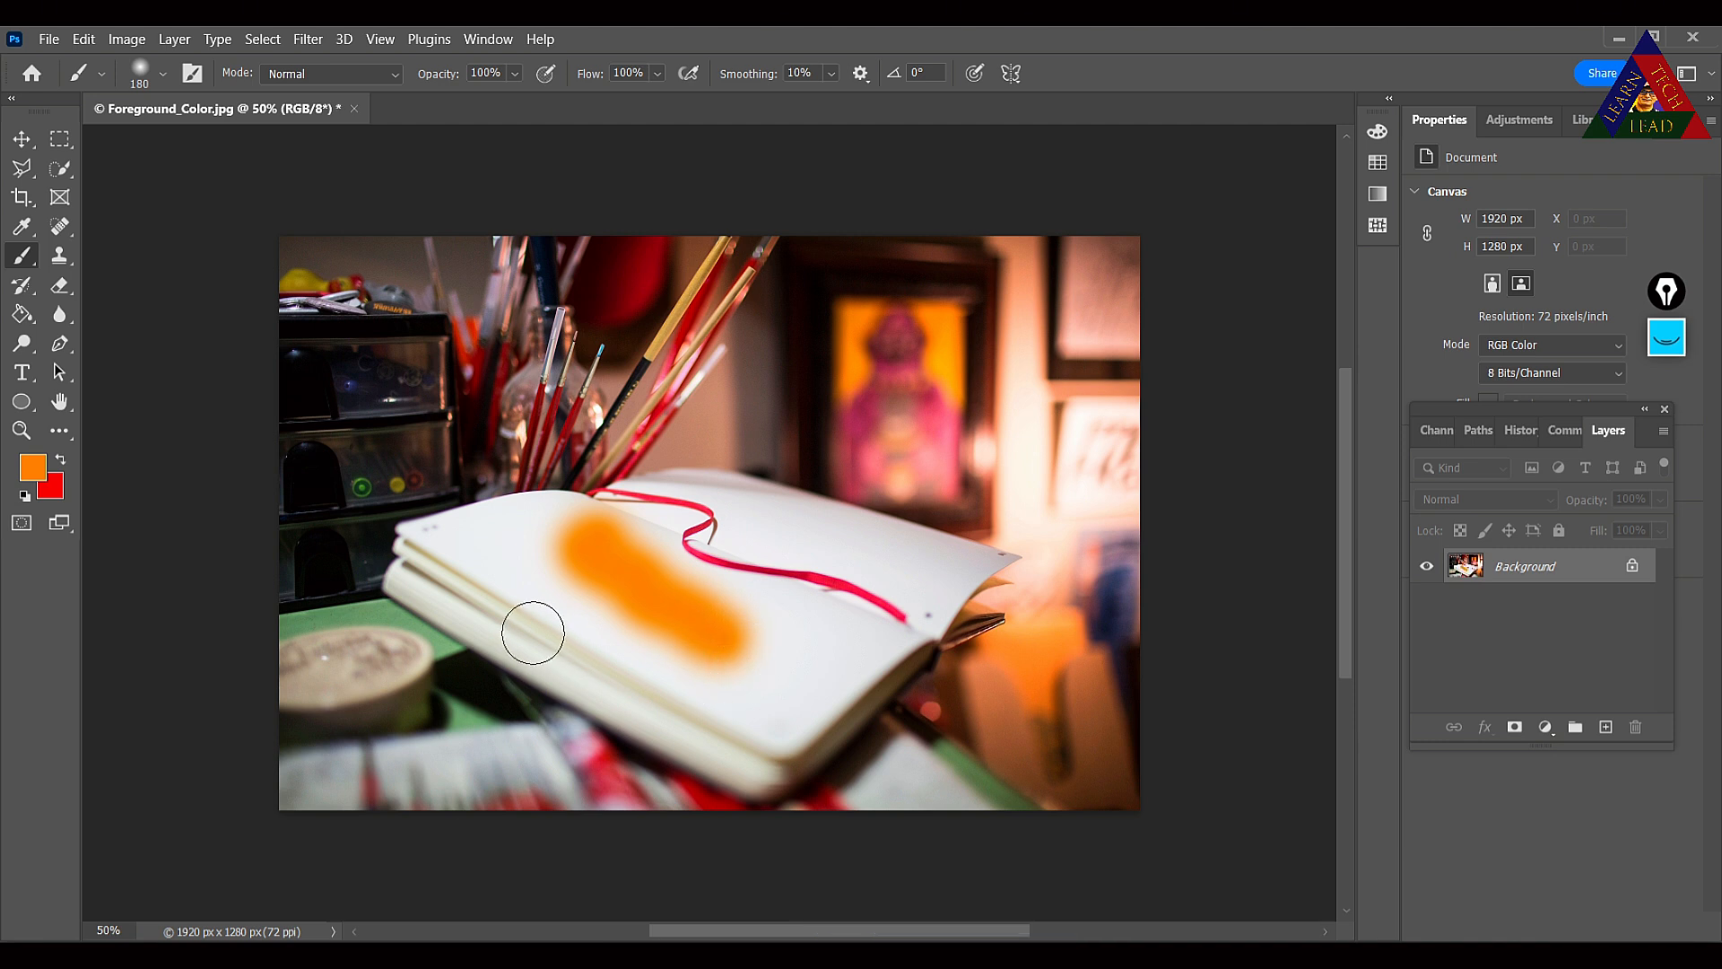
Reduce the brush size to 80 and paint thinner orange strokes on both sides of the first one on the notebook.
key("bracketleft")
key("bracketleft")
key("bracketleft")
key("bracketleft")
key("bracketleft")
key("bracketright")
key("bracketleft")
key("bracketleft")
mouse_move(509, 525)
left_mouse_down()
mouse_move(496, 535)
mouse_move(565, 592)
mouse_move(565, 614)
left_mouse_up()
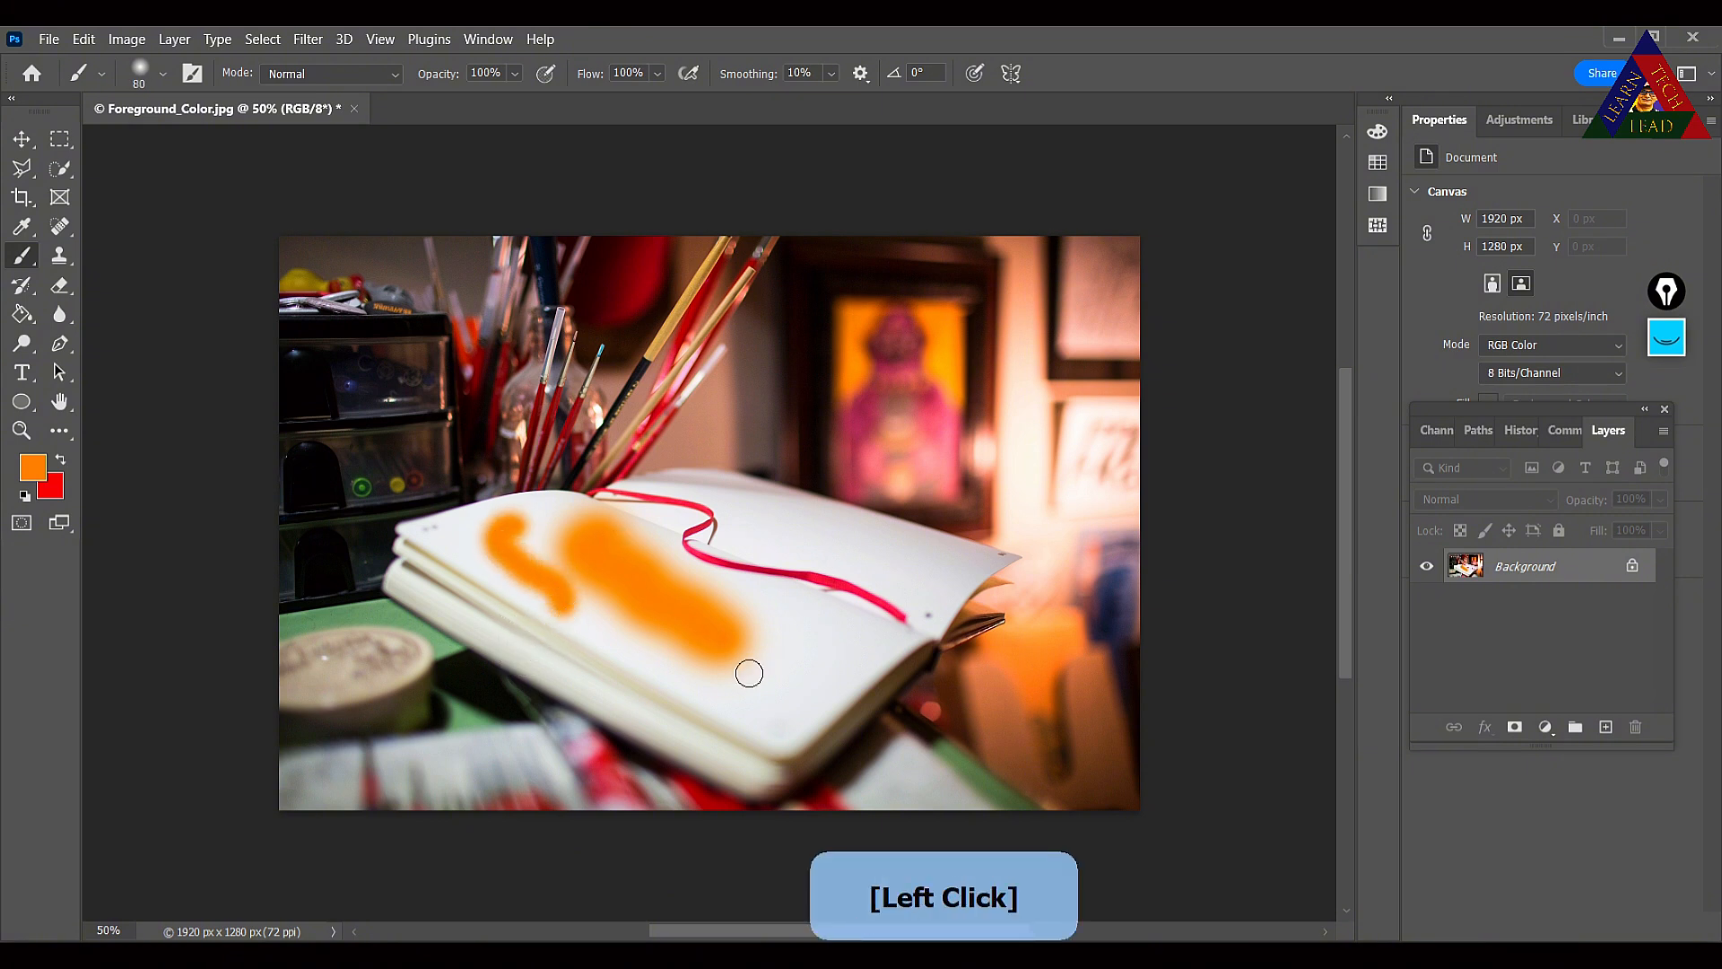
left_click_drag(812, 598, 784, 722)
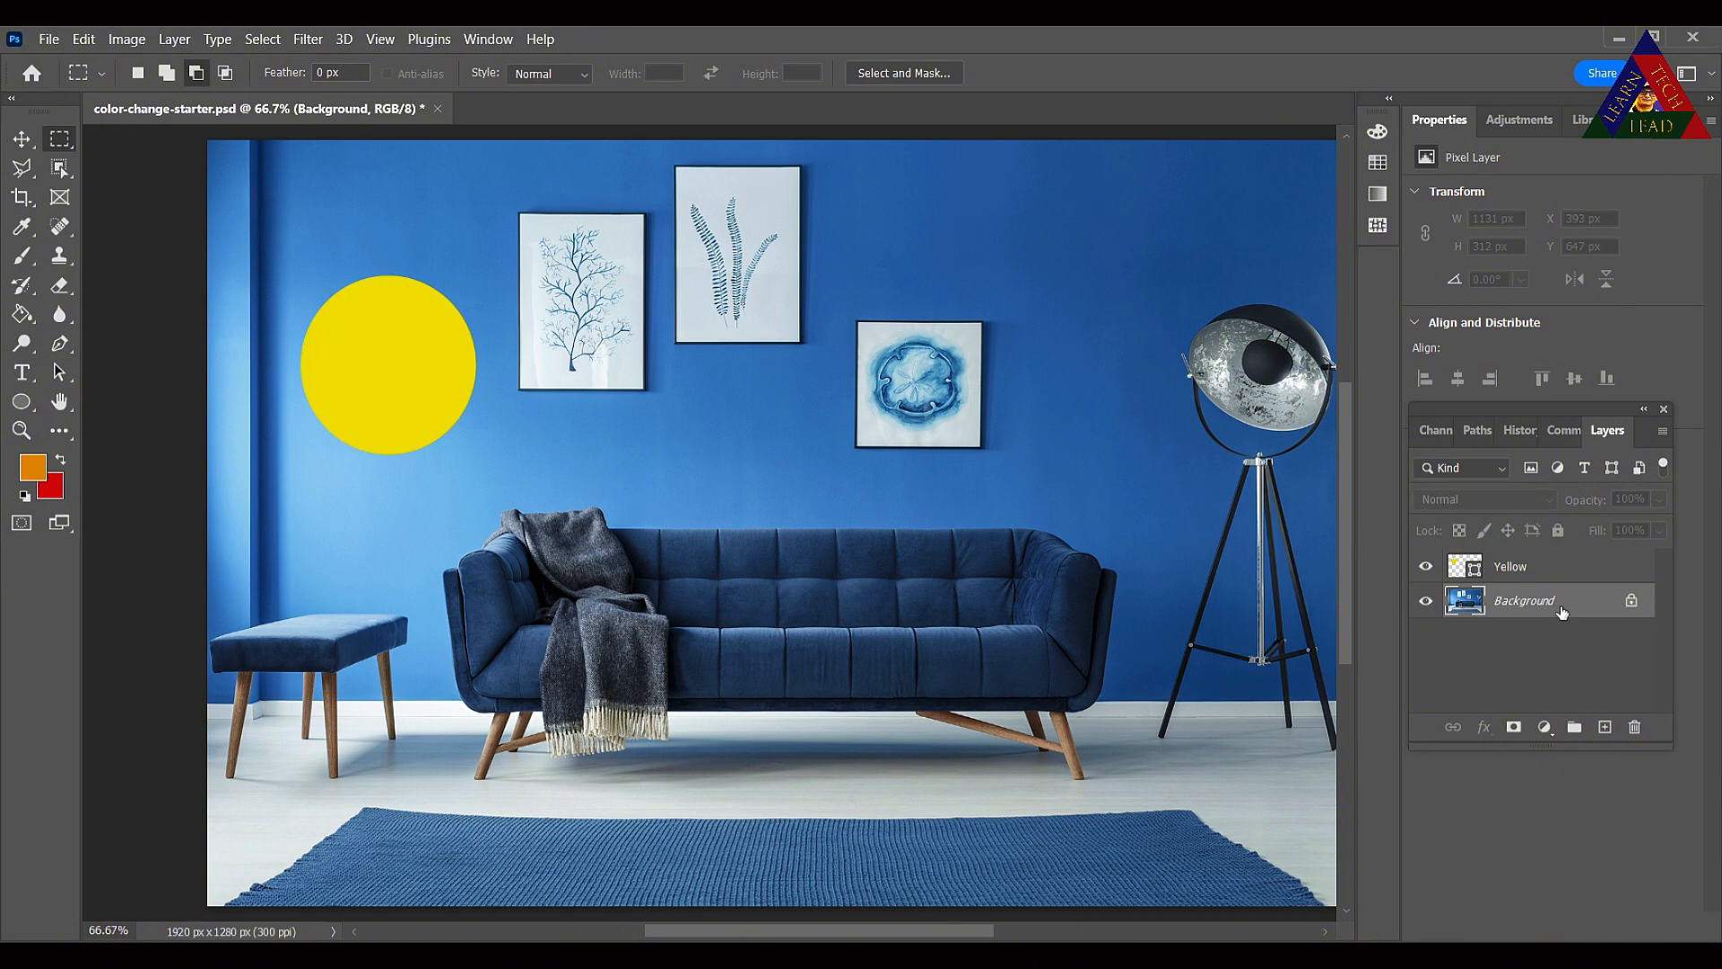
Select the sofa on the Background layer with the Object Selection tool and create a layer group masked to that selection.
double_click(1524, 599)
left_click(316, 328)
left_click(61, 170)
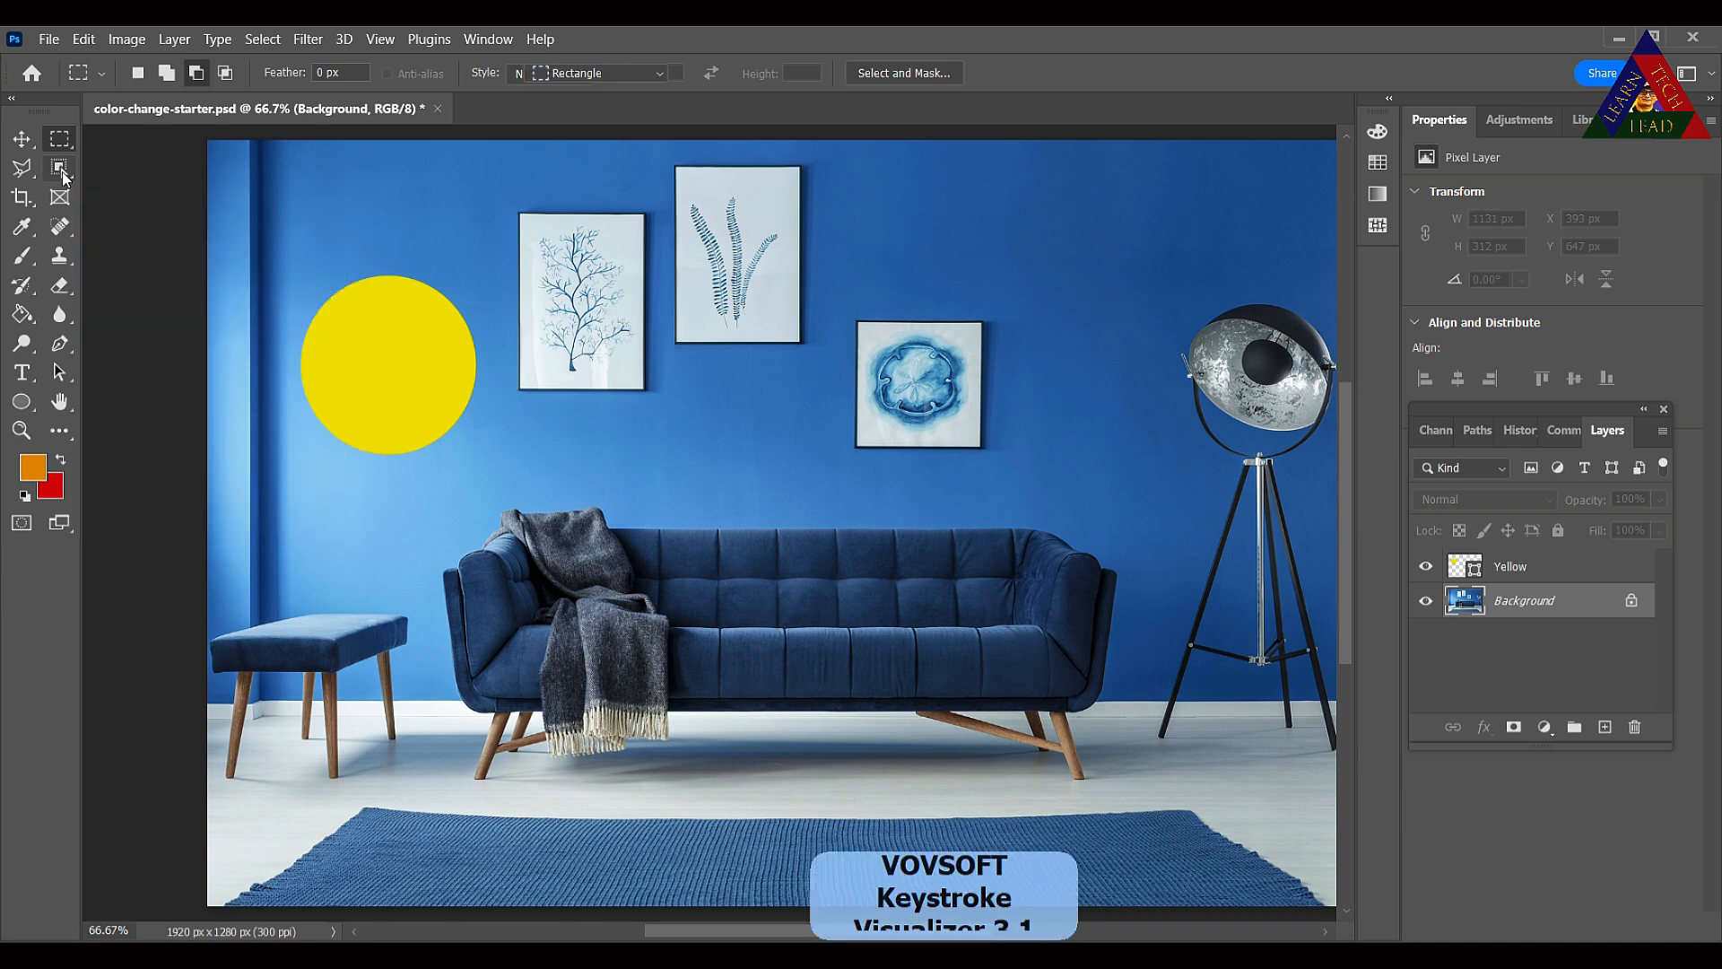
left_click(61, 170)
left_click_drag(435, 539, 1095, 699)
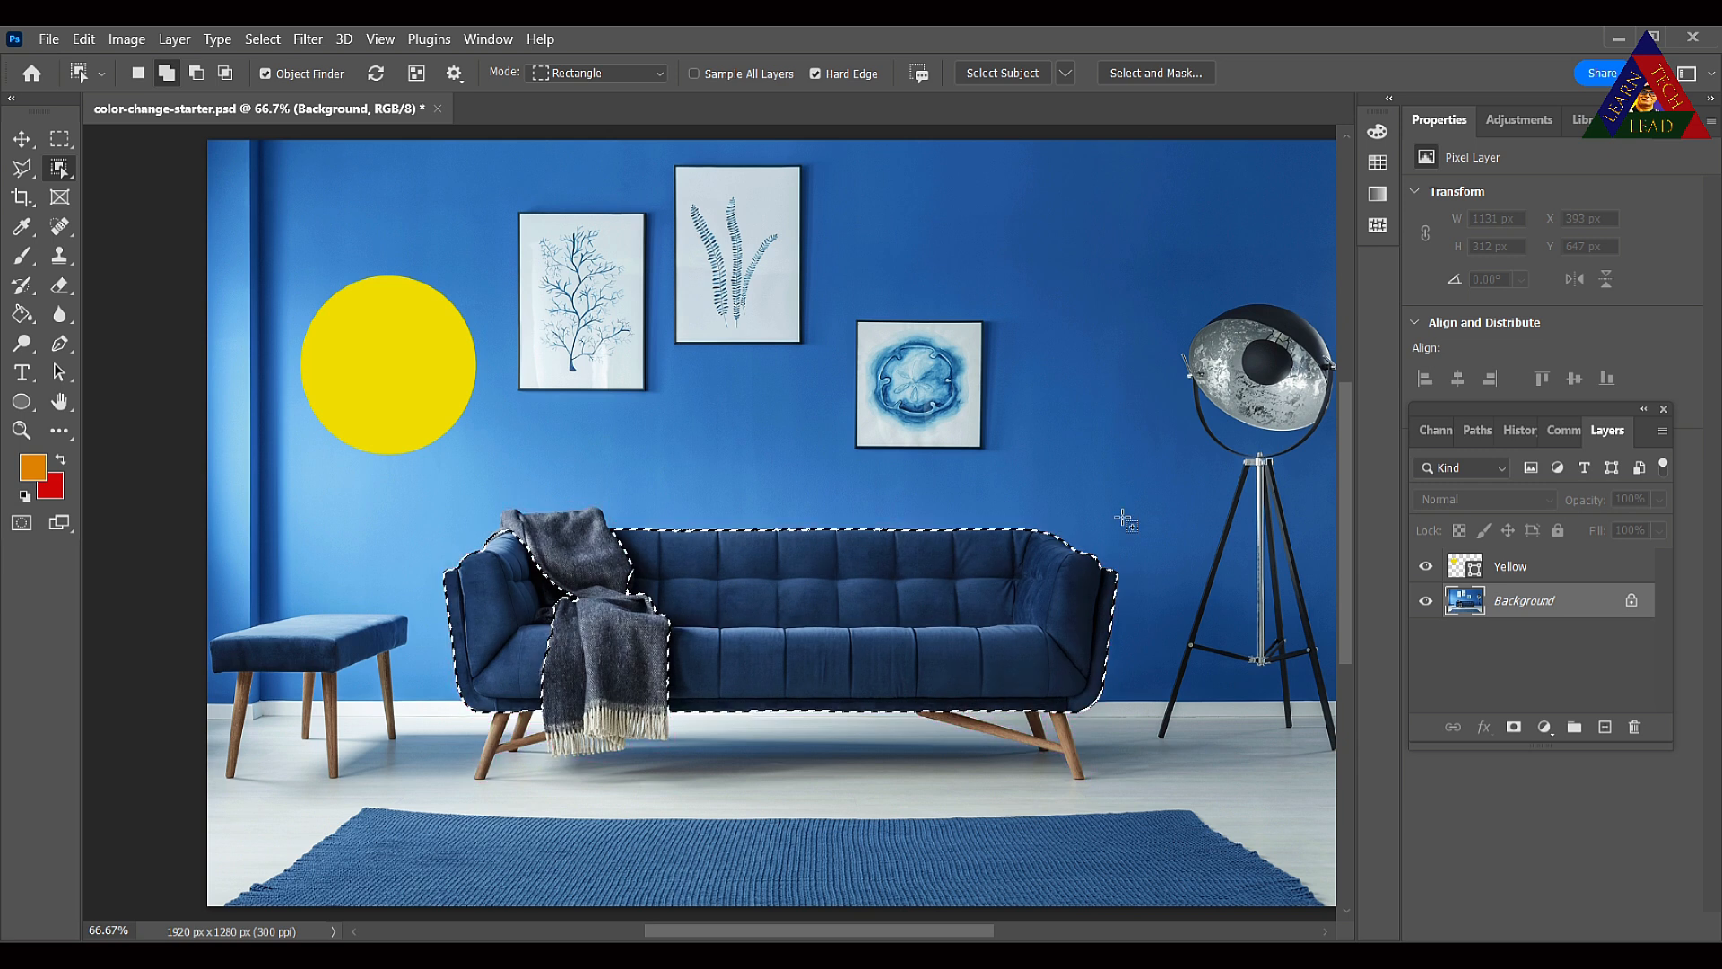
left_click(1574, 728)
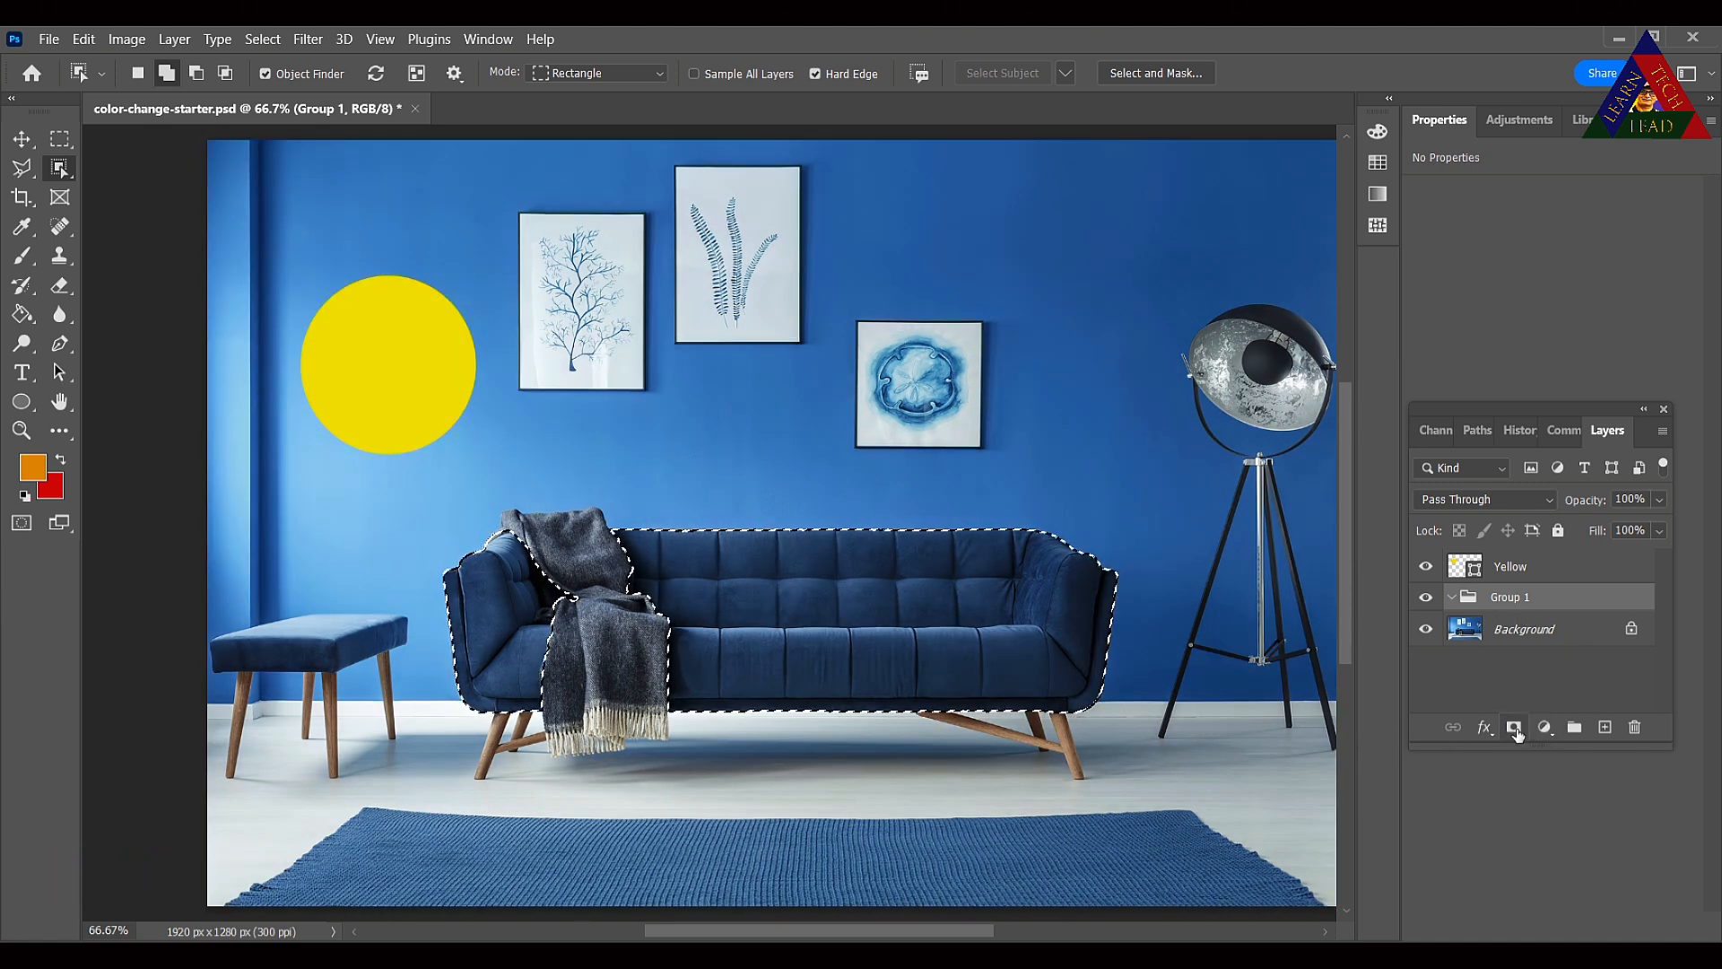
left_click(1514, 728)
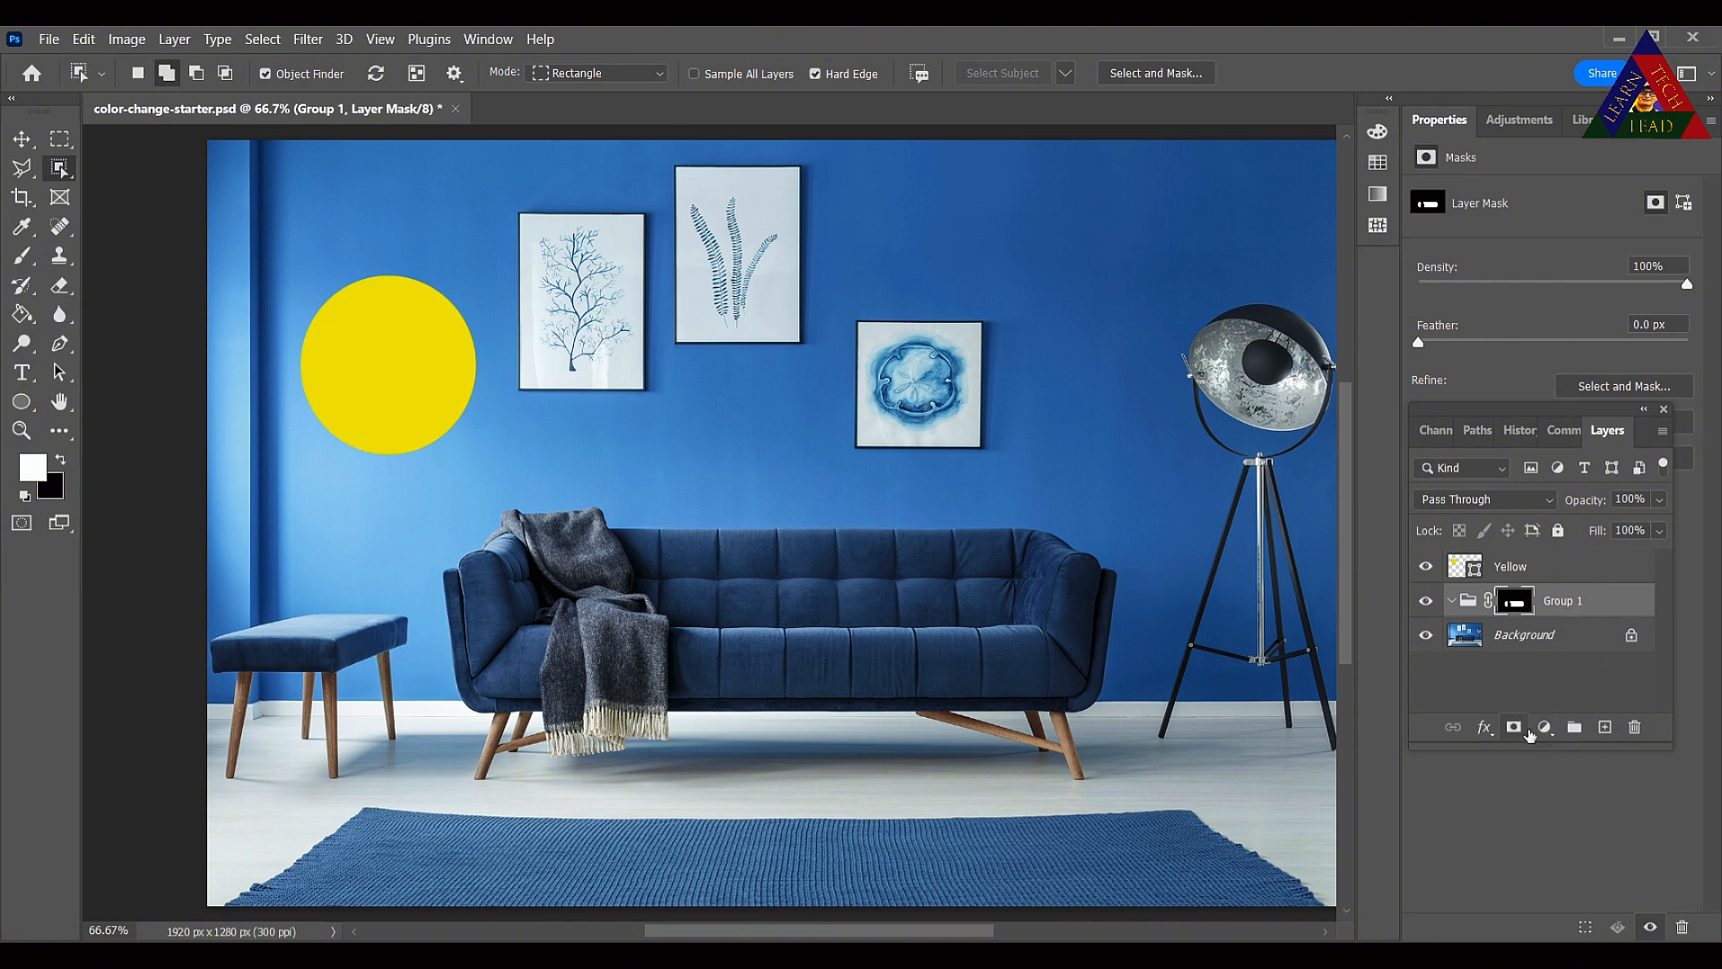
Add a Solid Color fill layer inside the masked group, using the yellow sampled from the circle on the wall.
left_click(1544, 726)
left_click(1603, 348)
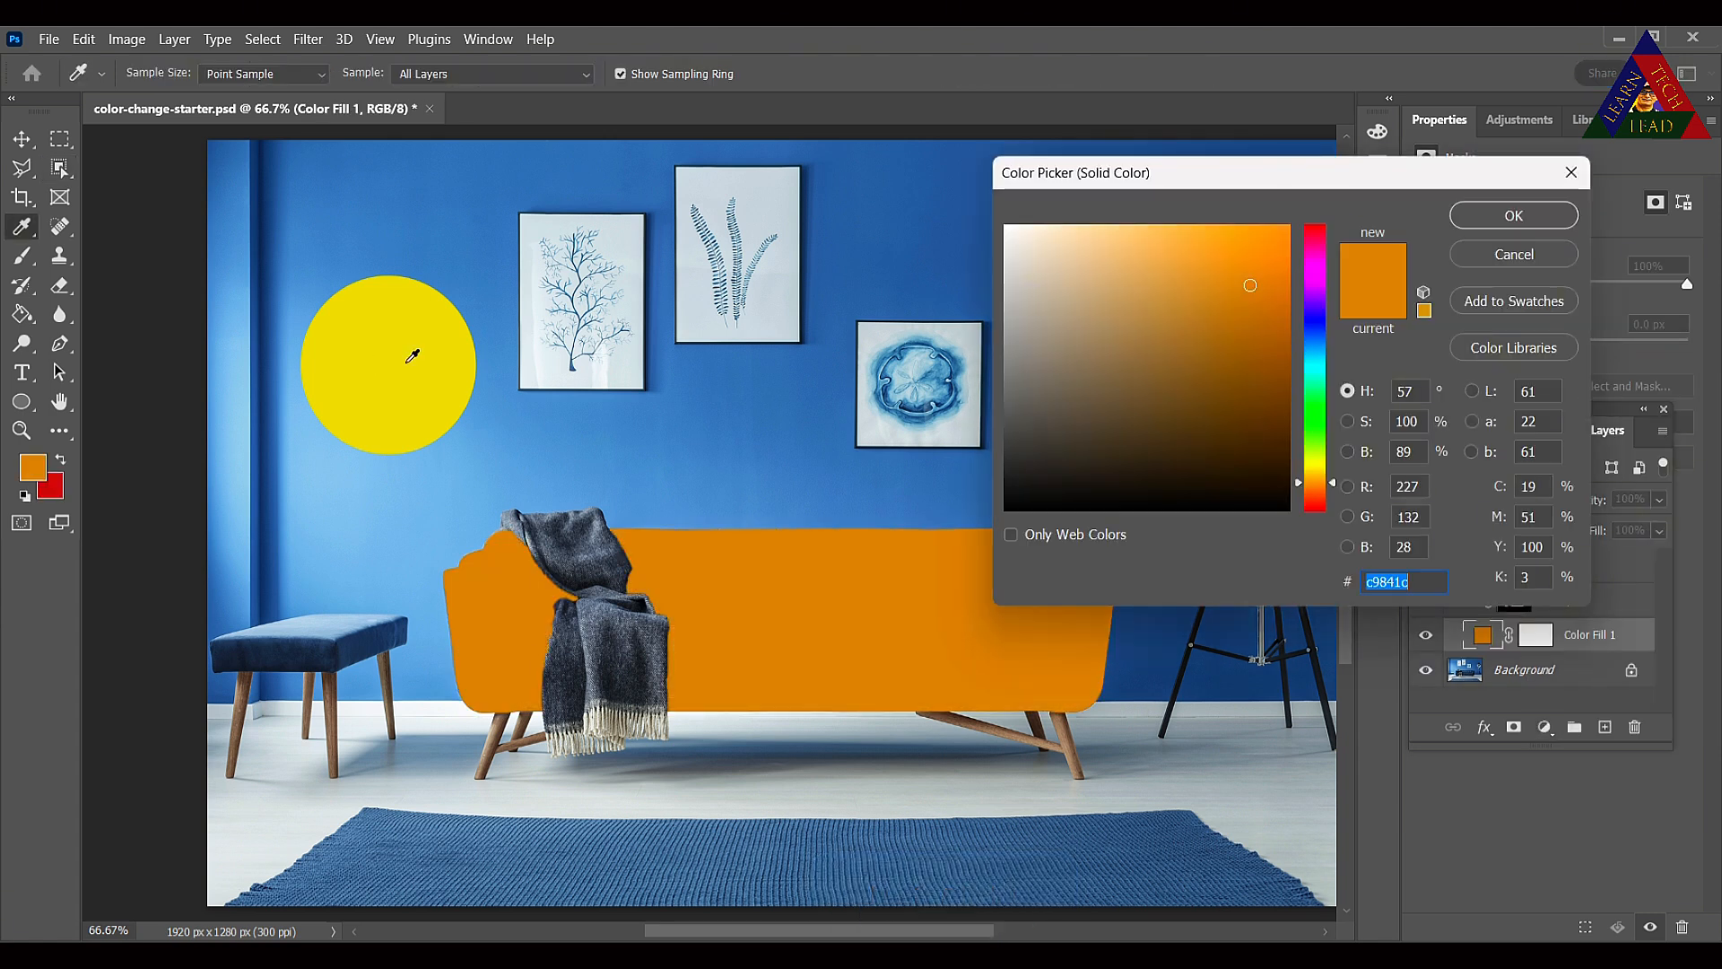
left_click(446, 359)
left_click(1531, 219)
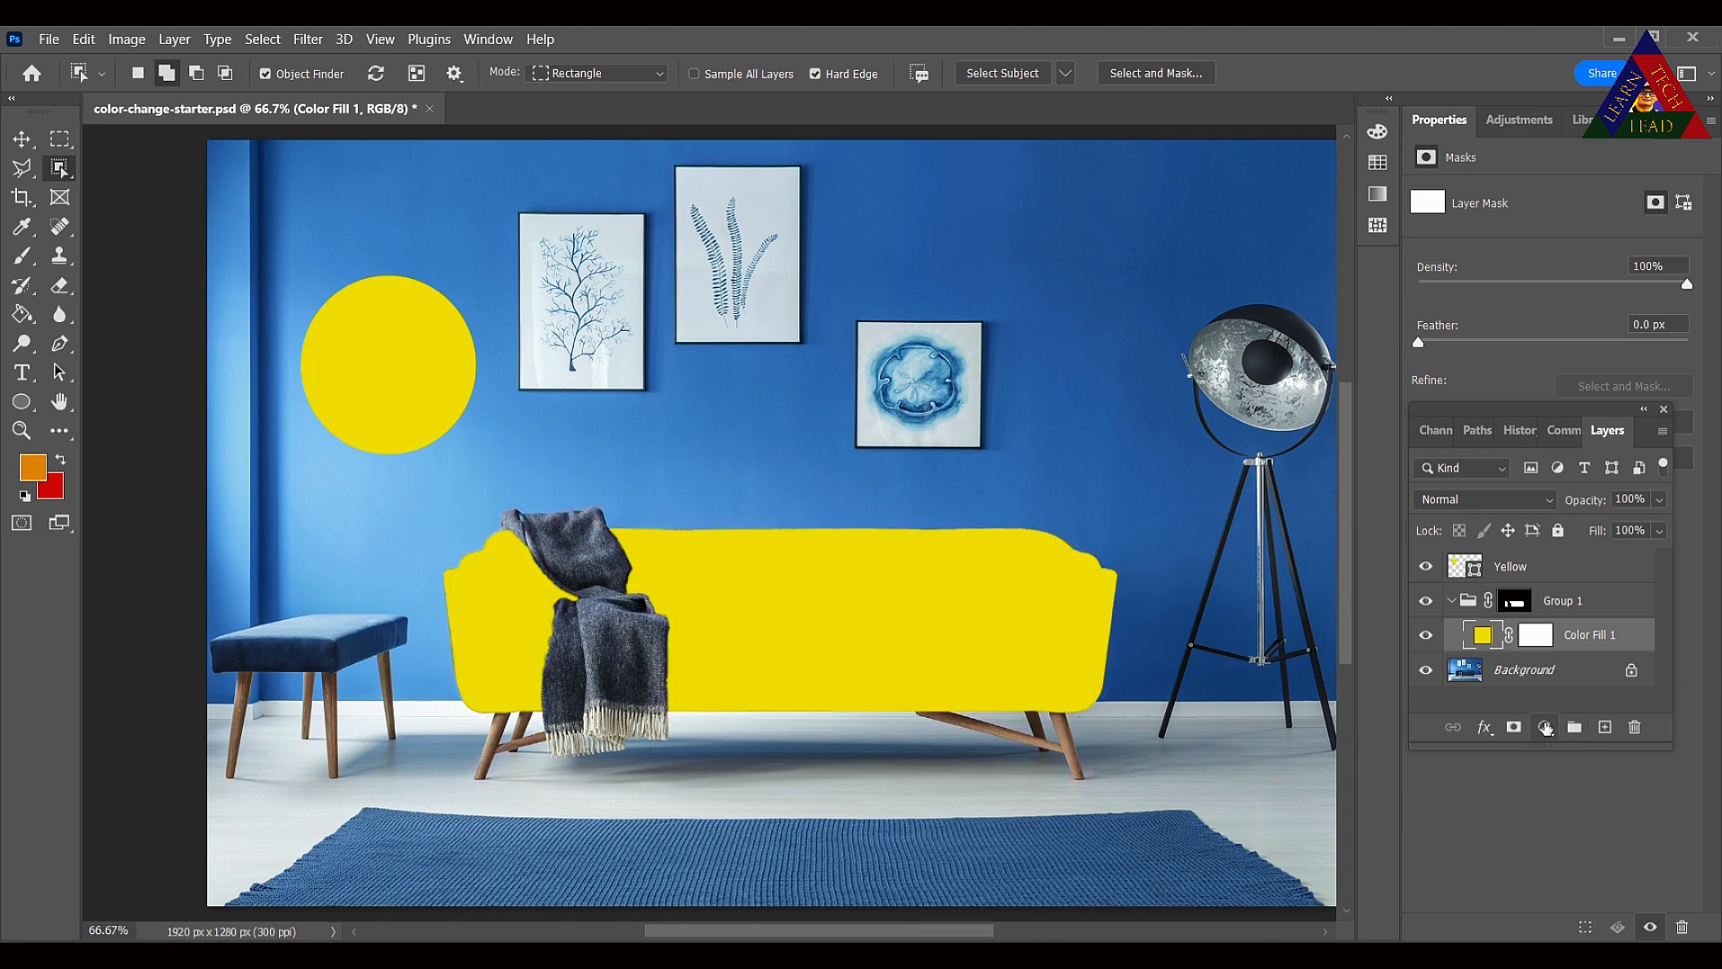
Set the yellow fill layer's blend mode to Saturation and hide that layer.
left_click(1544, 728)
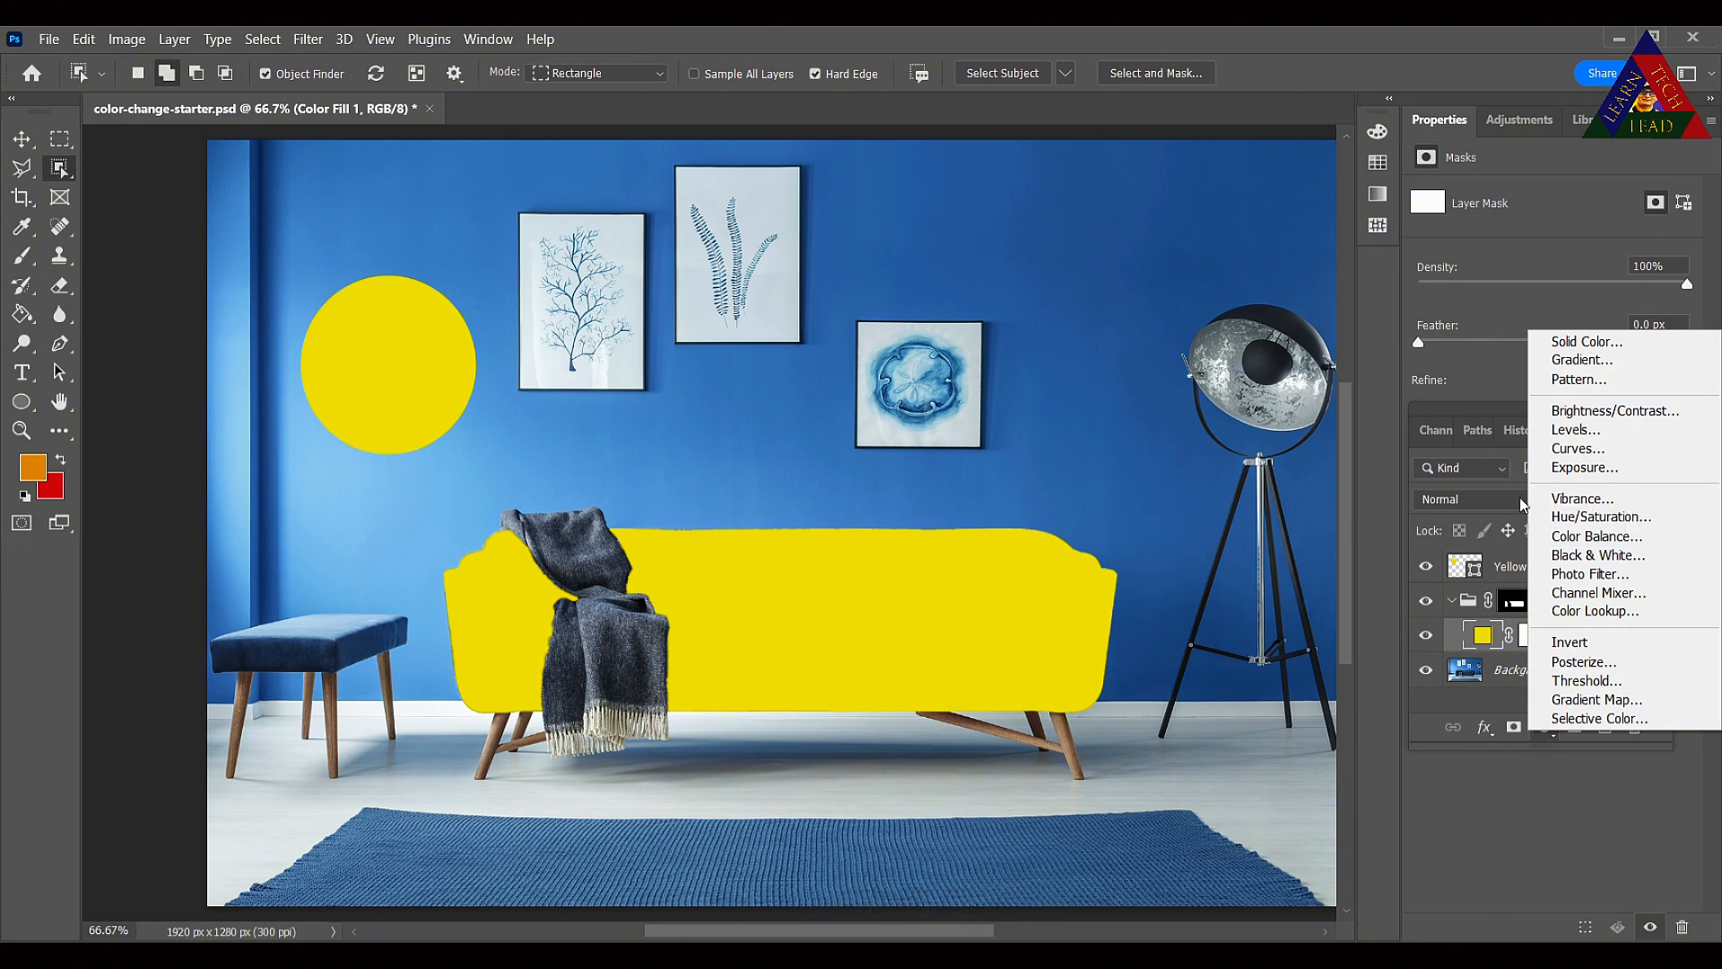
left_click(1497, 381)
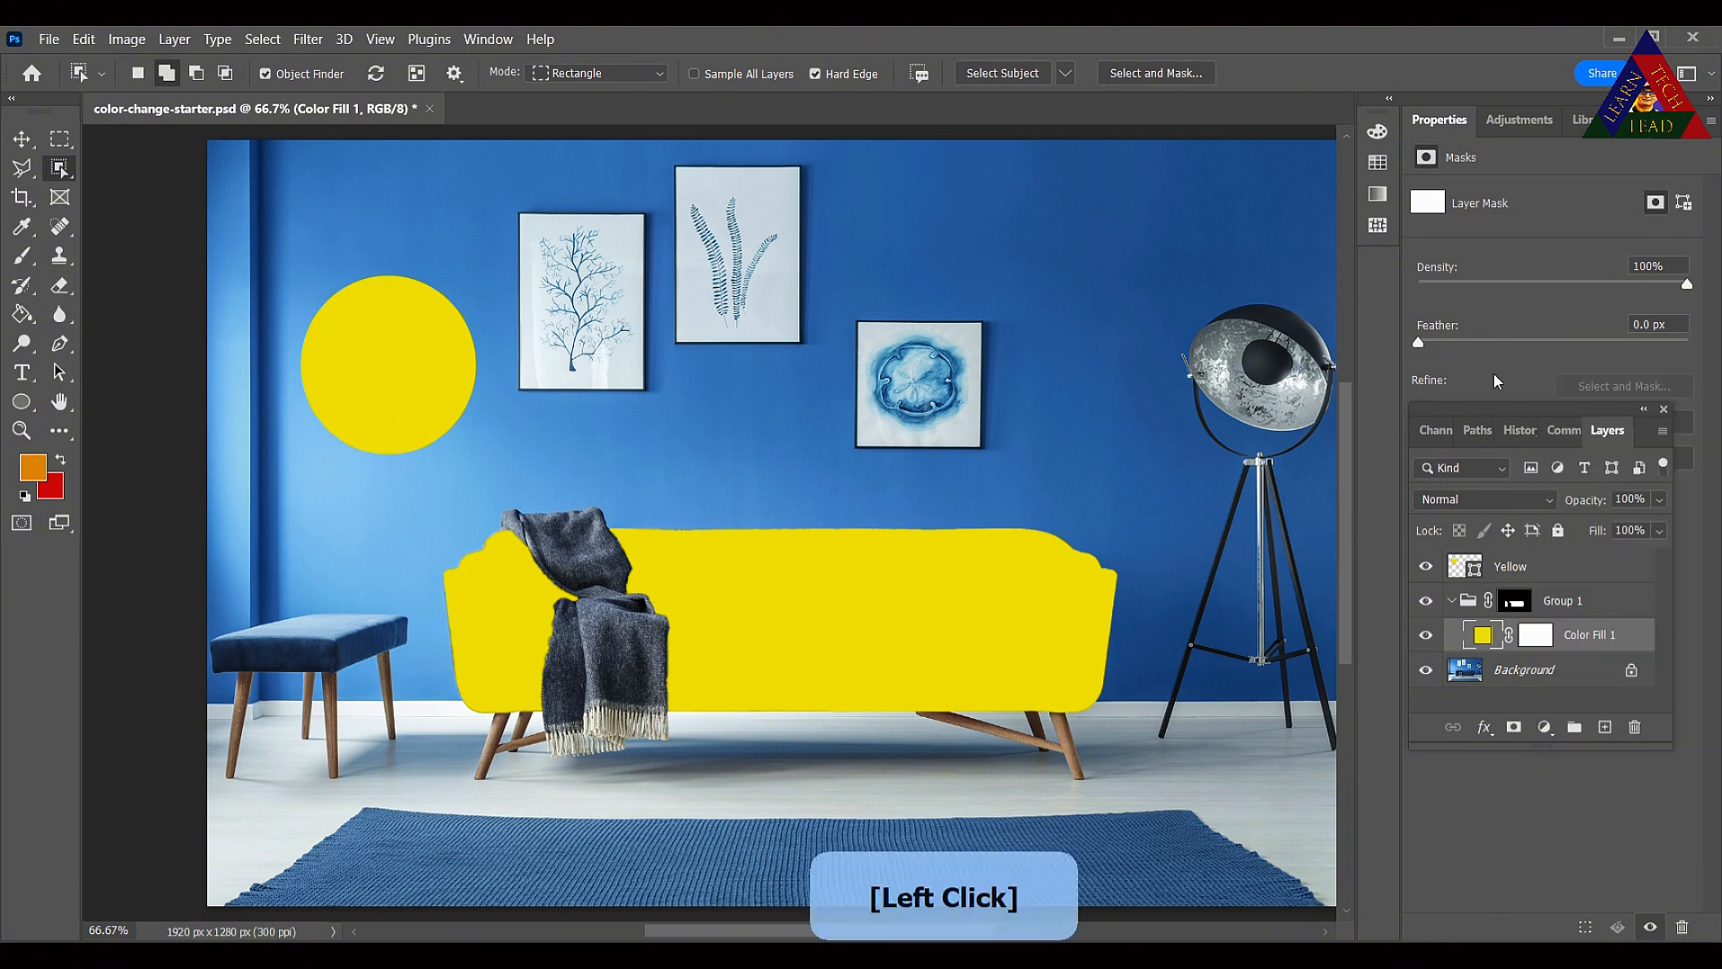
left_click(1549, 501)
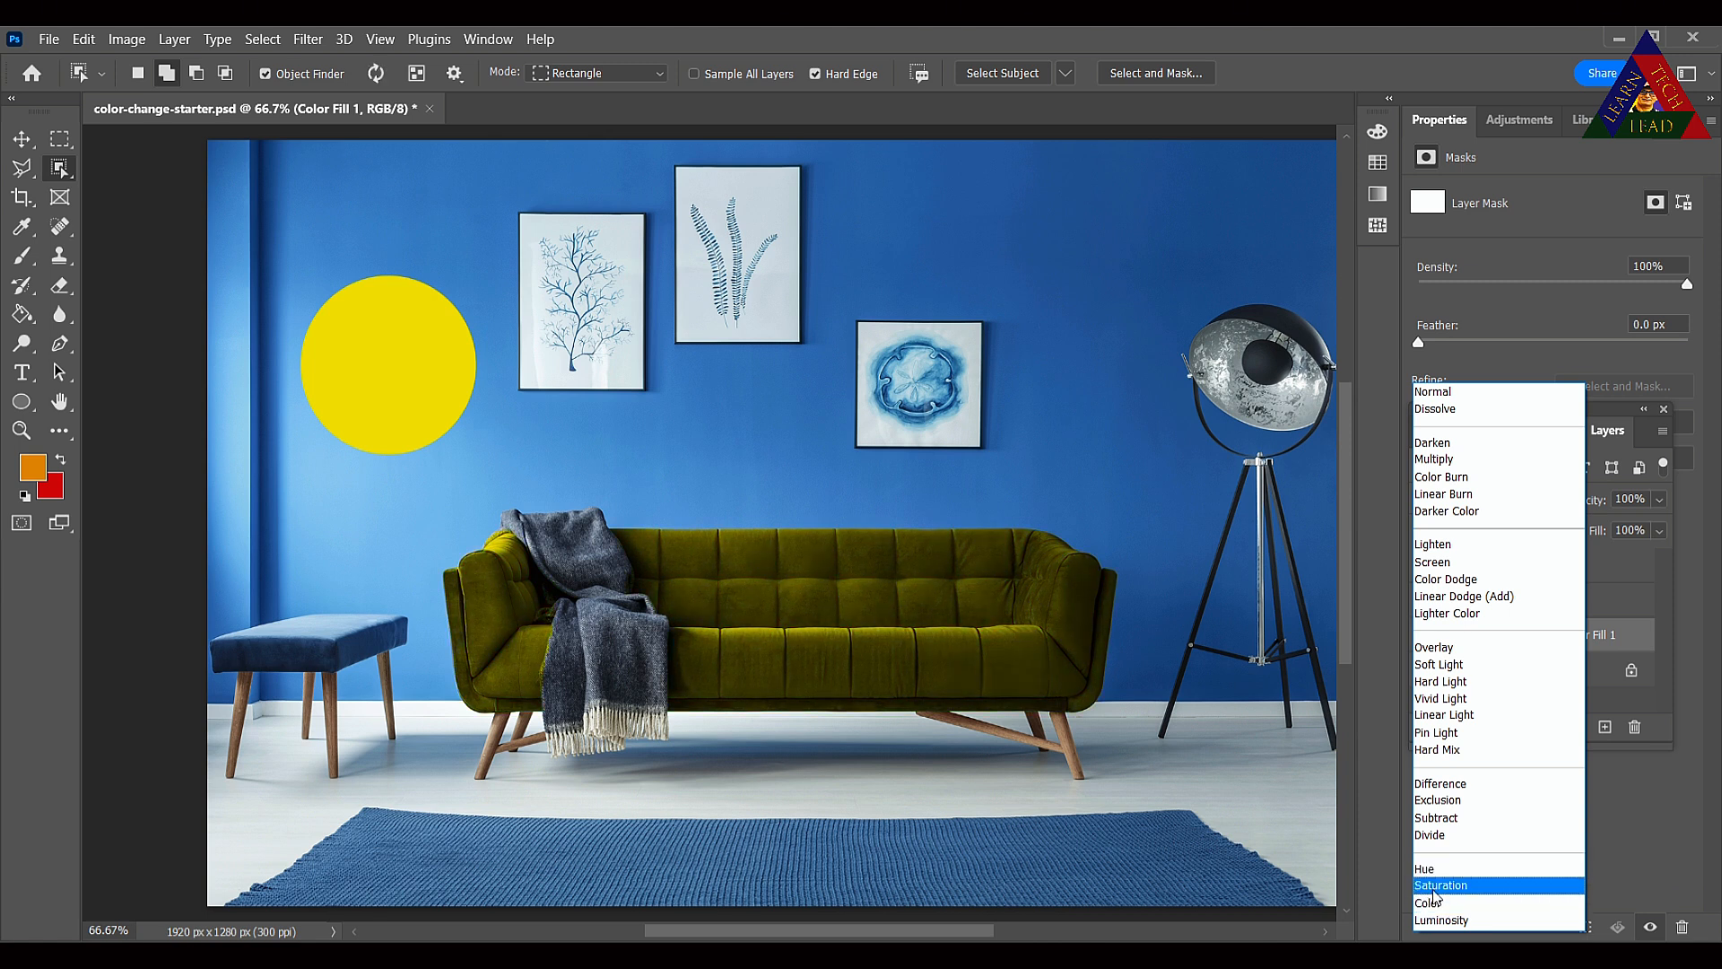
left_click(1444, 885)
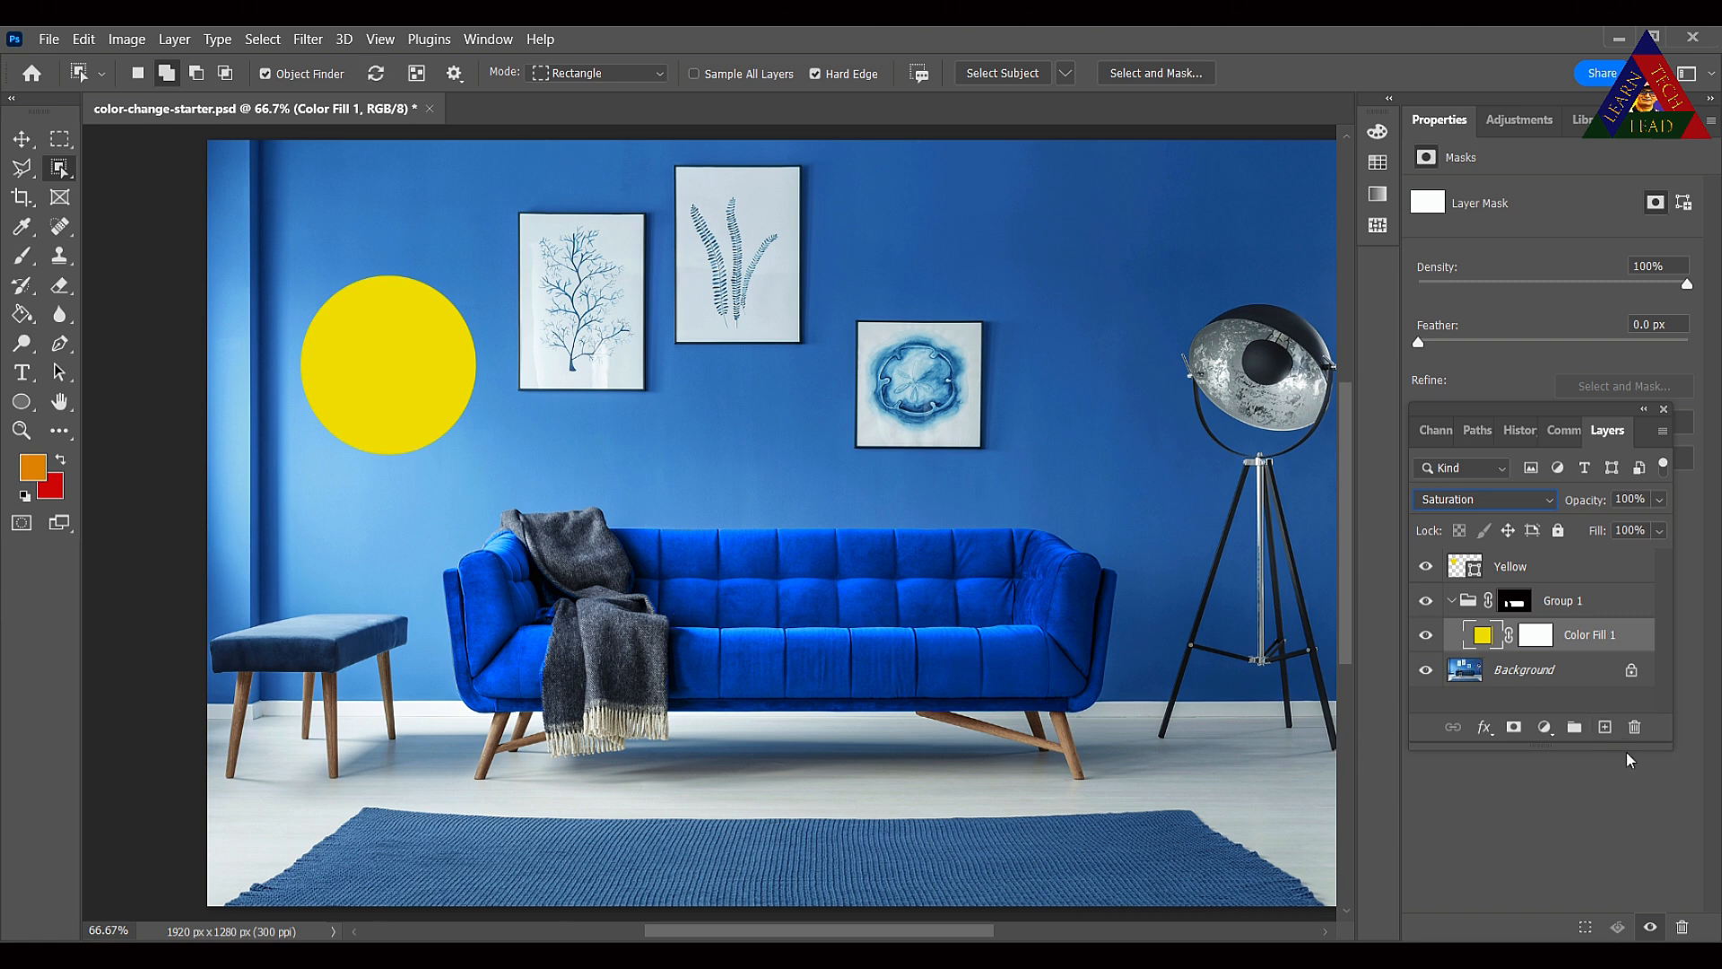
left_click(1558, 615)
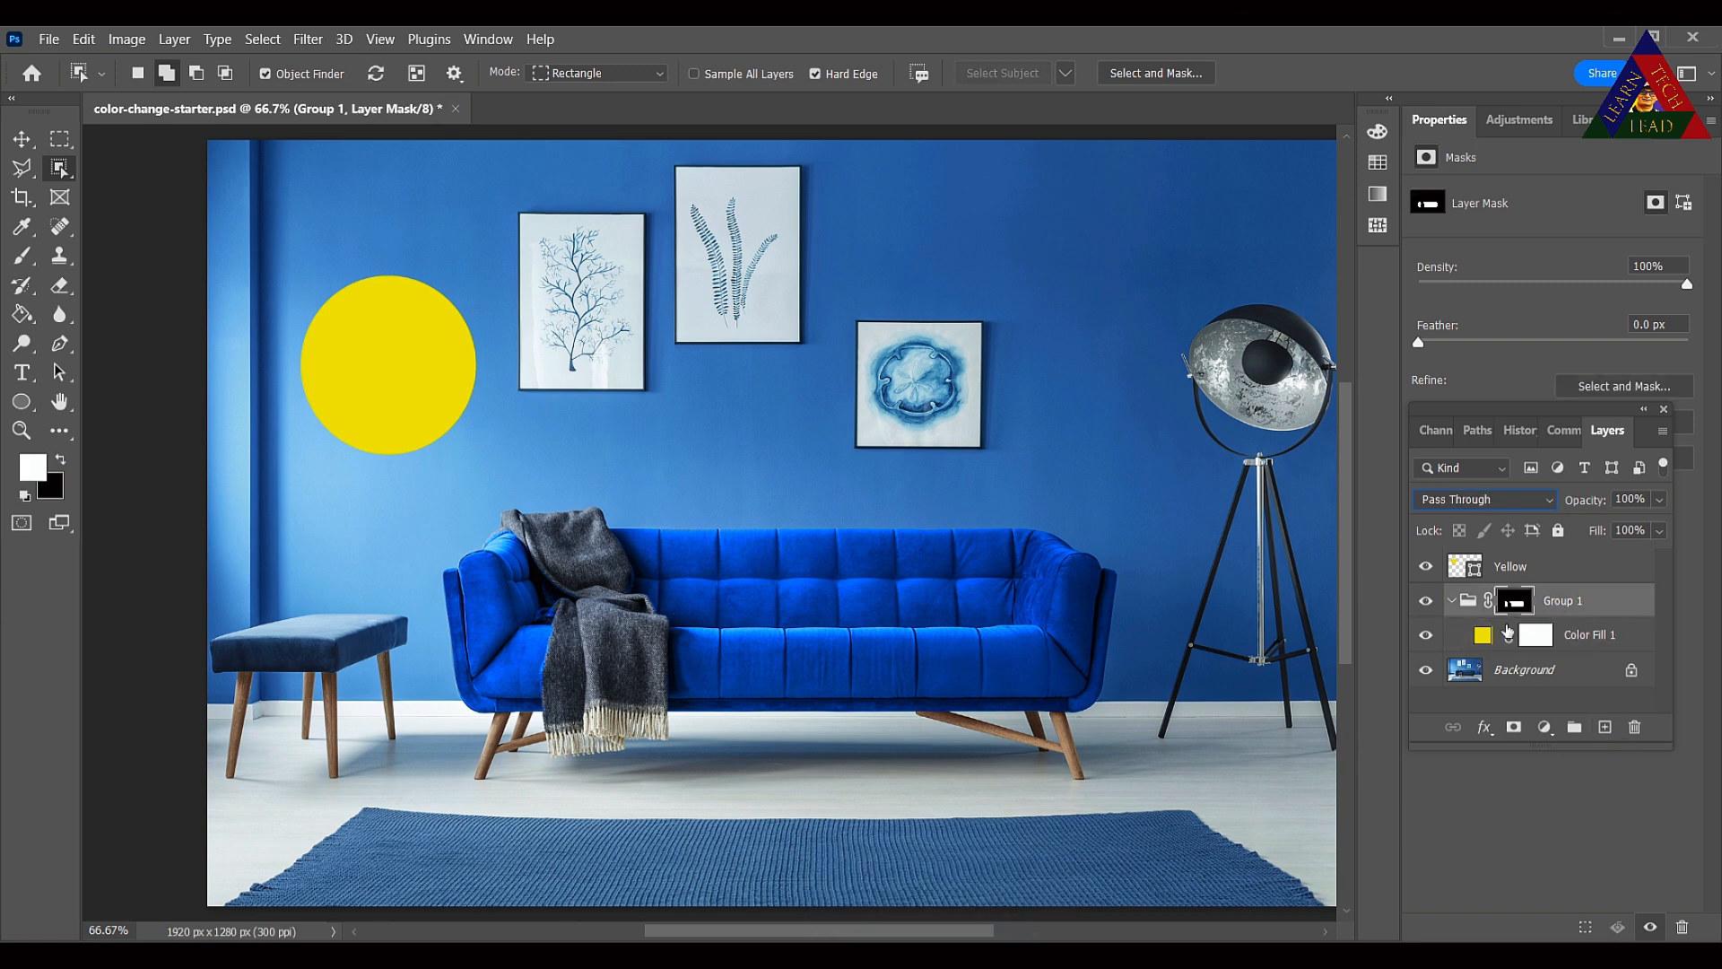
left_click(1427, 636)
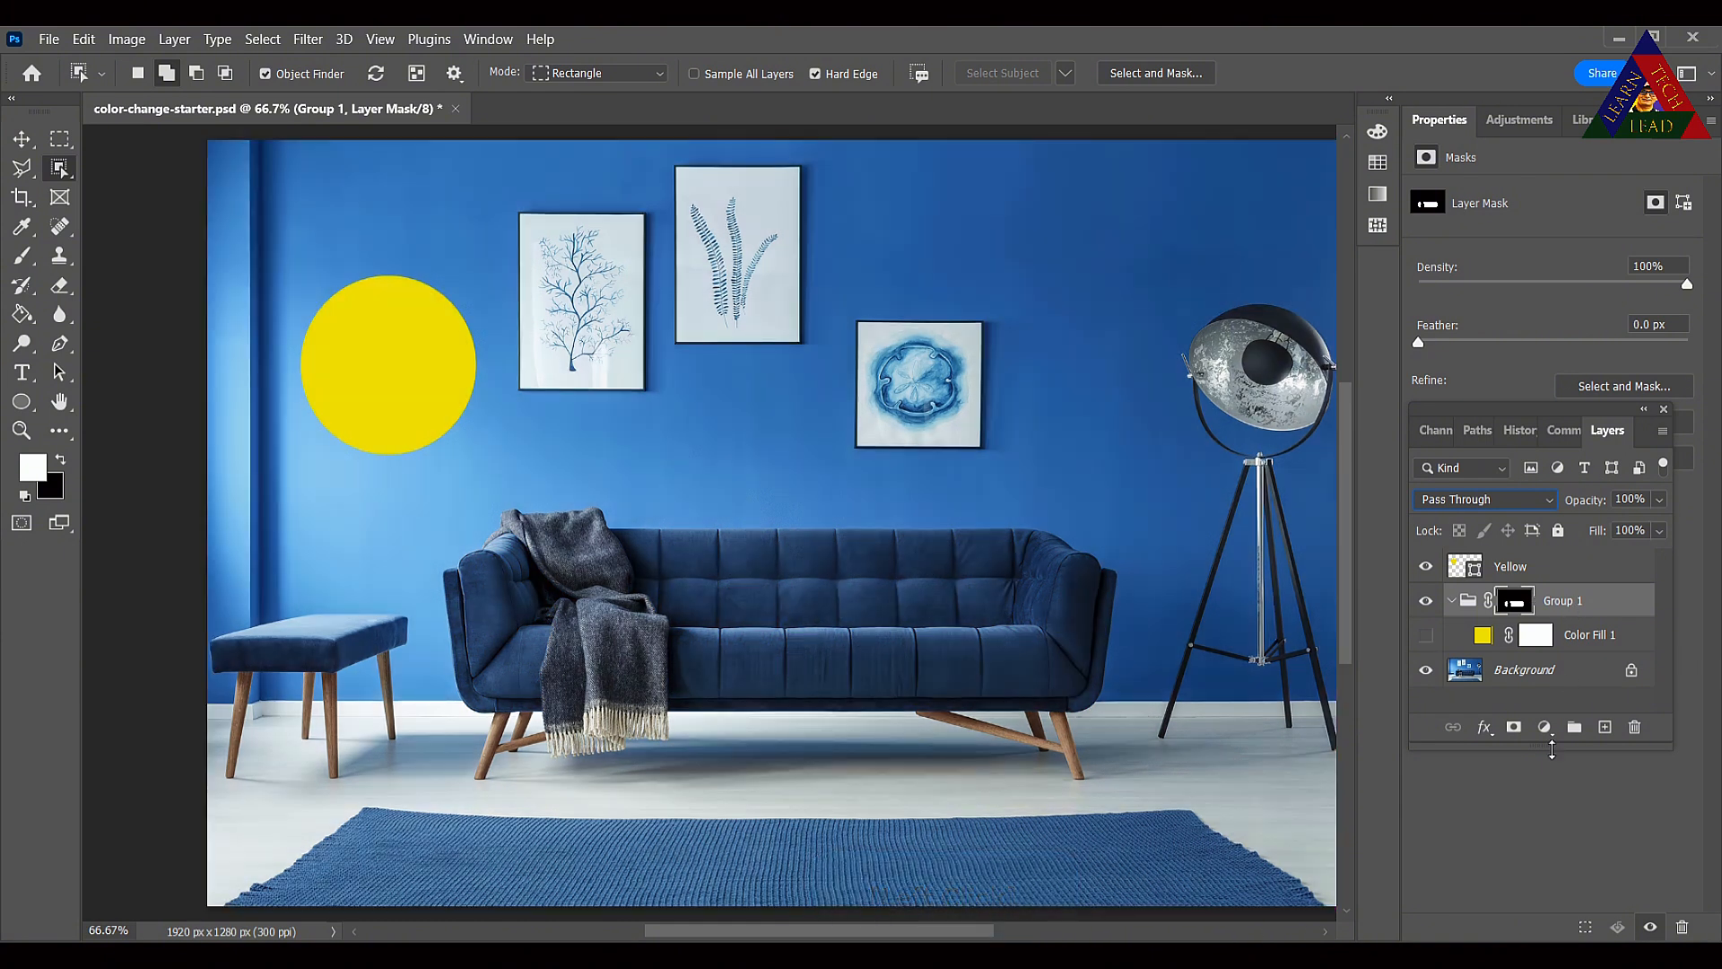
Add a second Solid Color fill layer in the group with yellow e3d600 sampled from the circle and set its blend mode to Hue.
left_click(1543, 728)
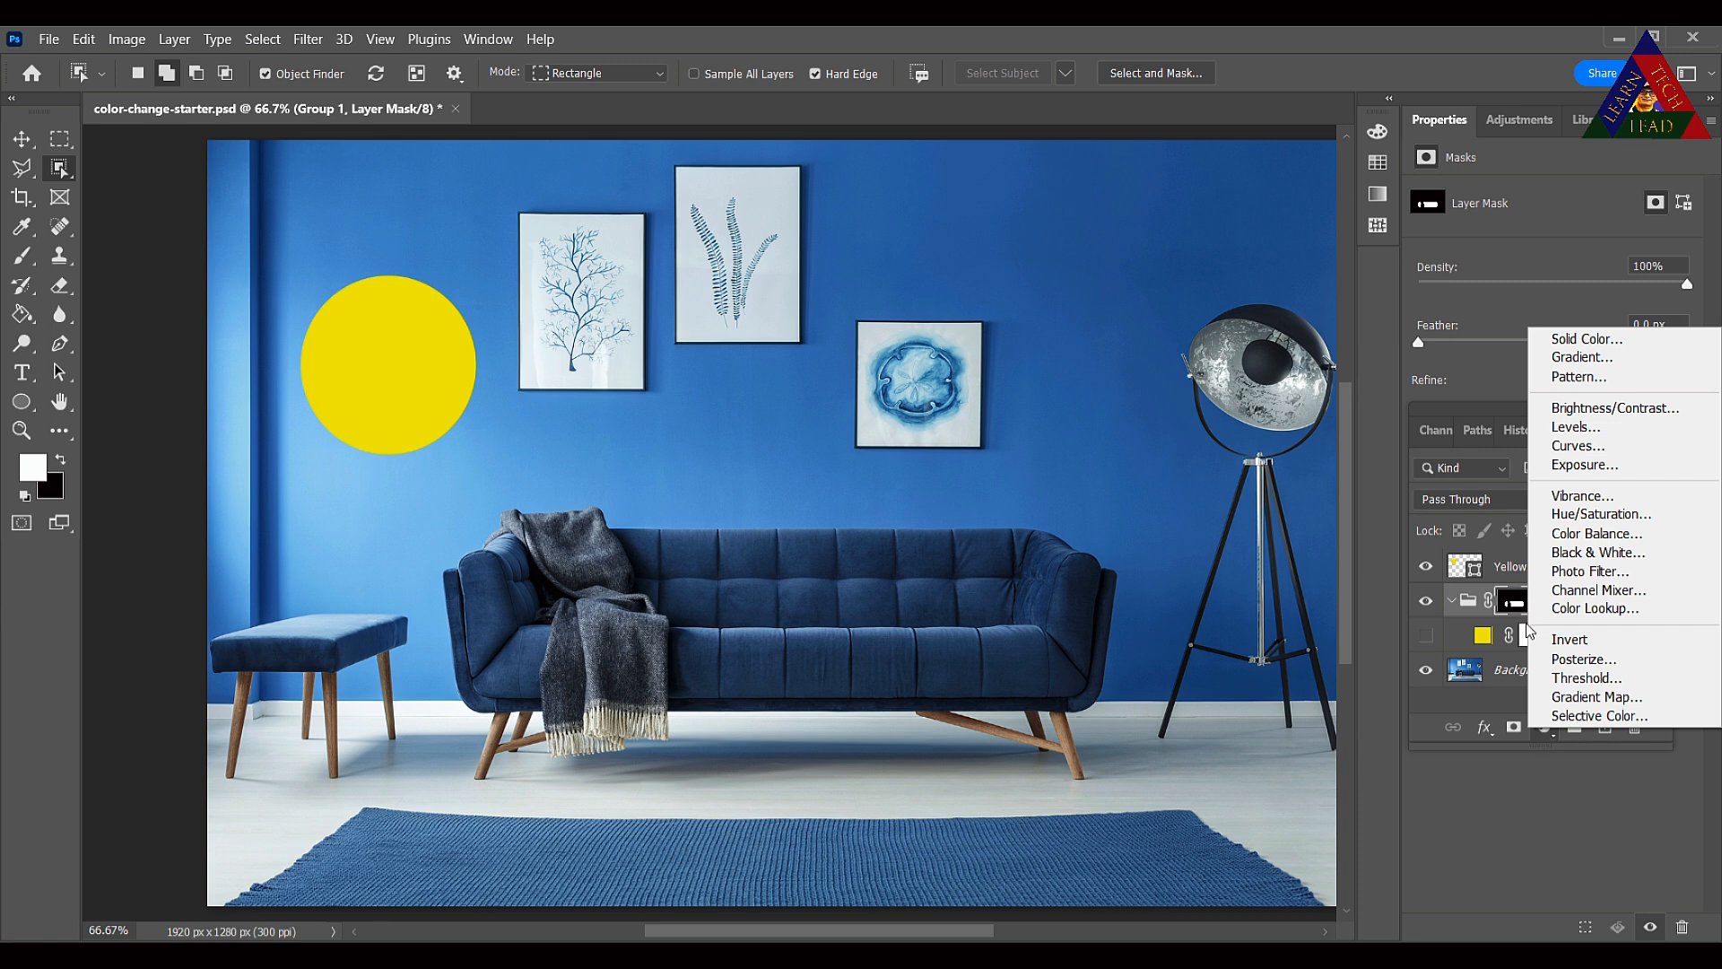
left_click(1514, 385)
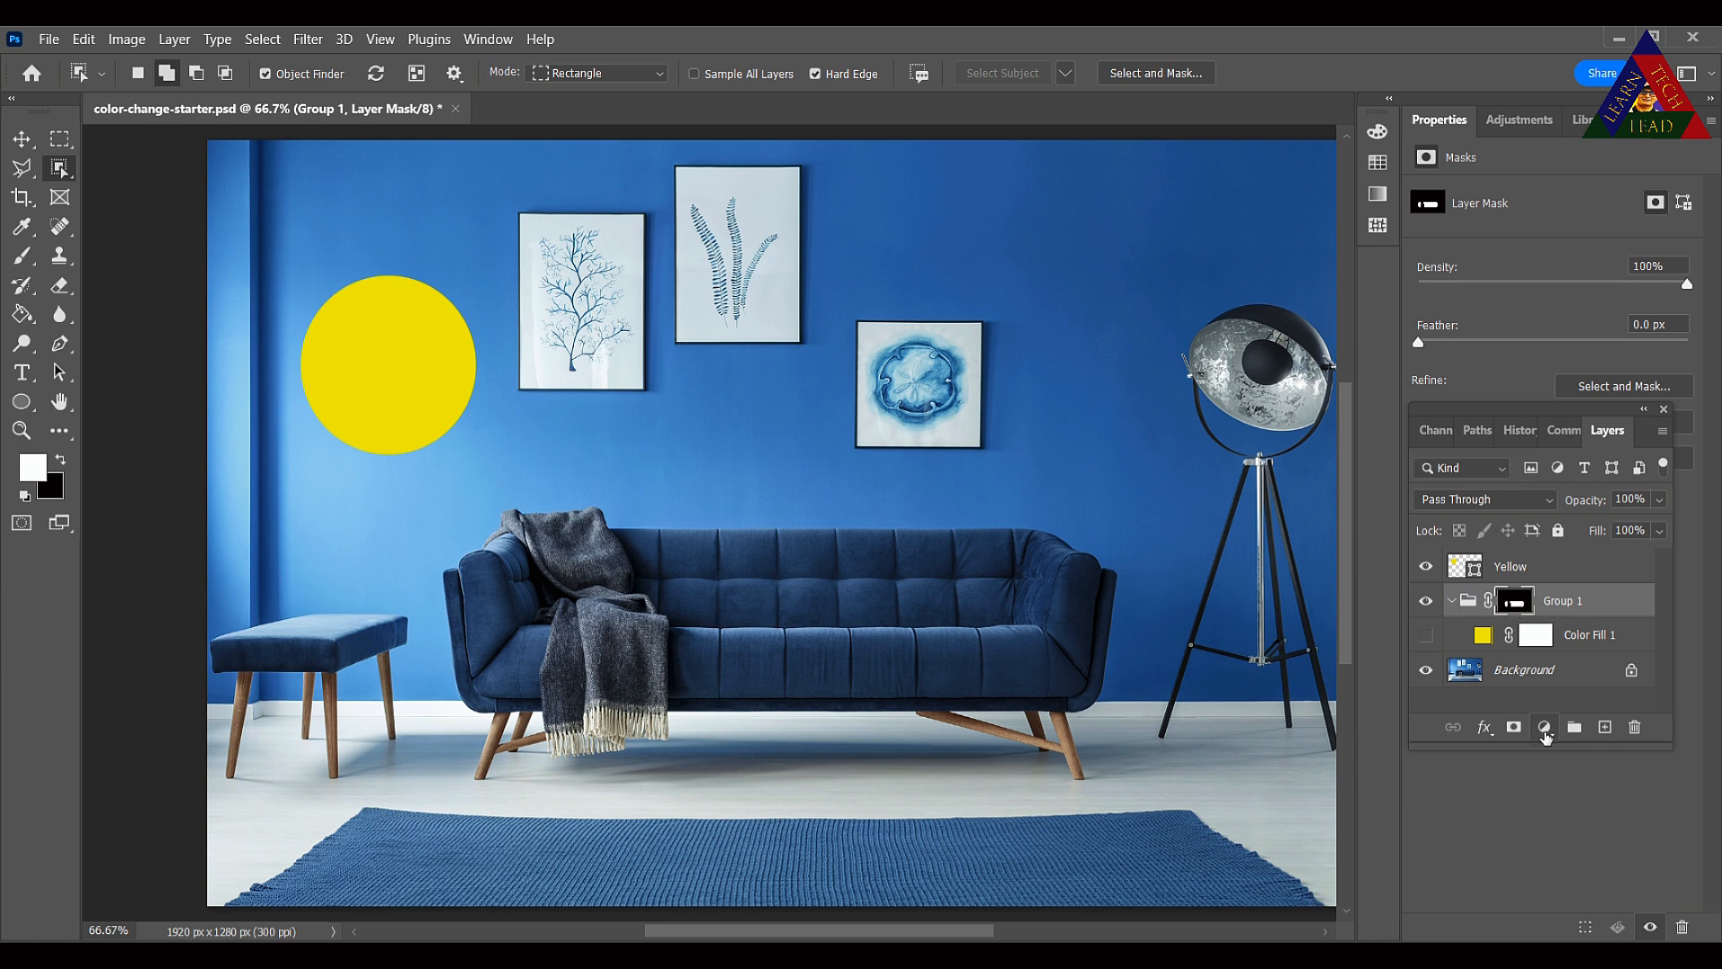
left_click(1544, 728)
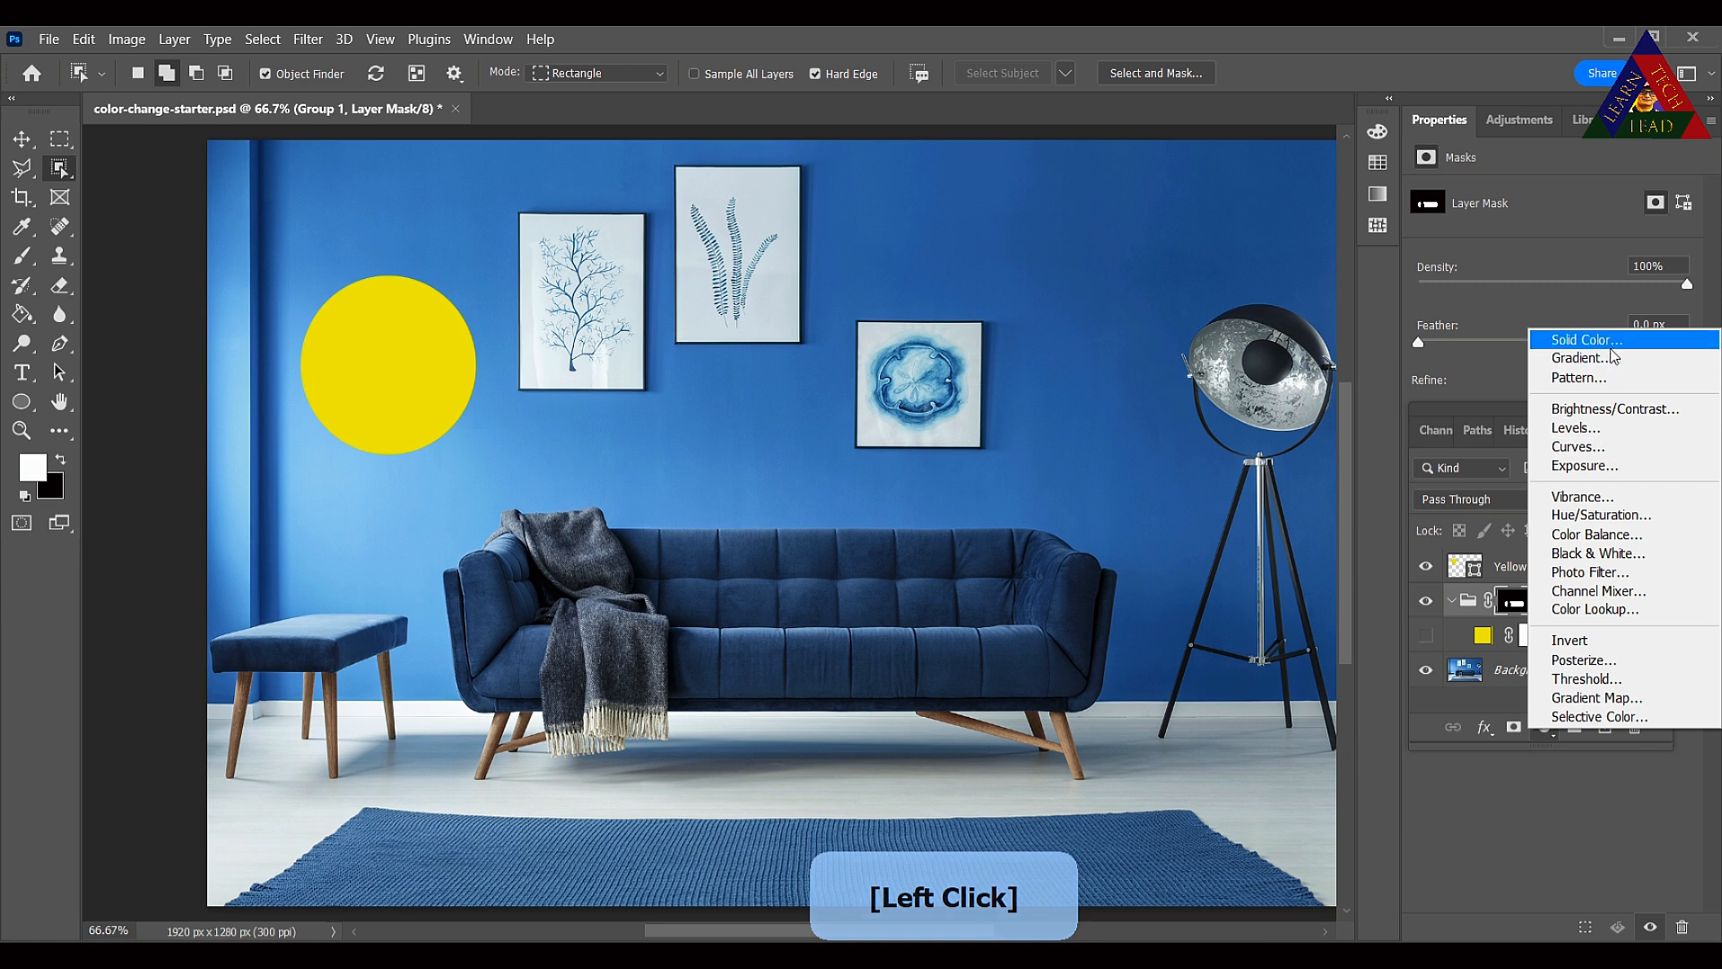
left_click(1611, 343)
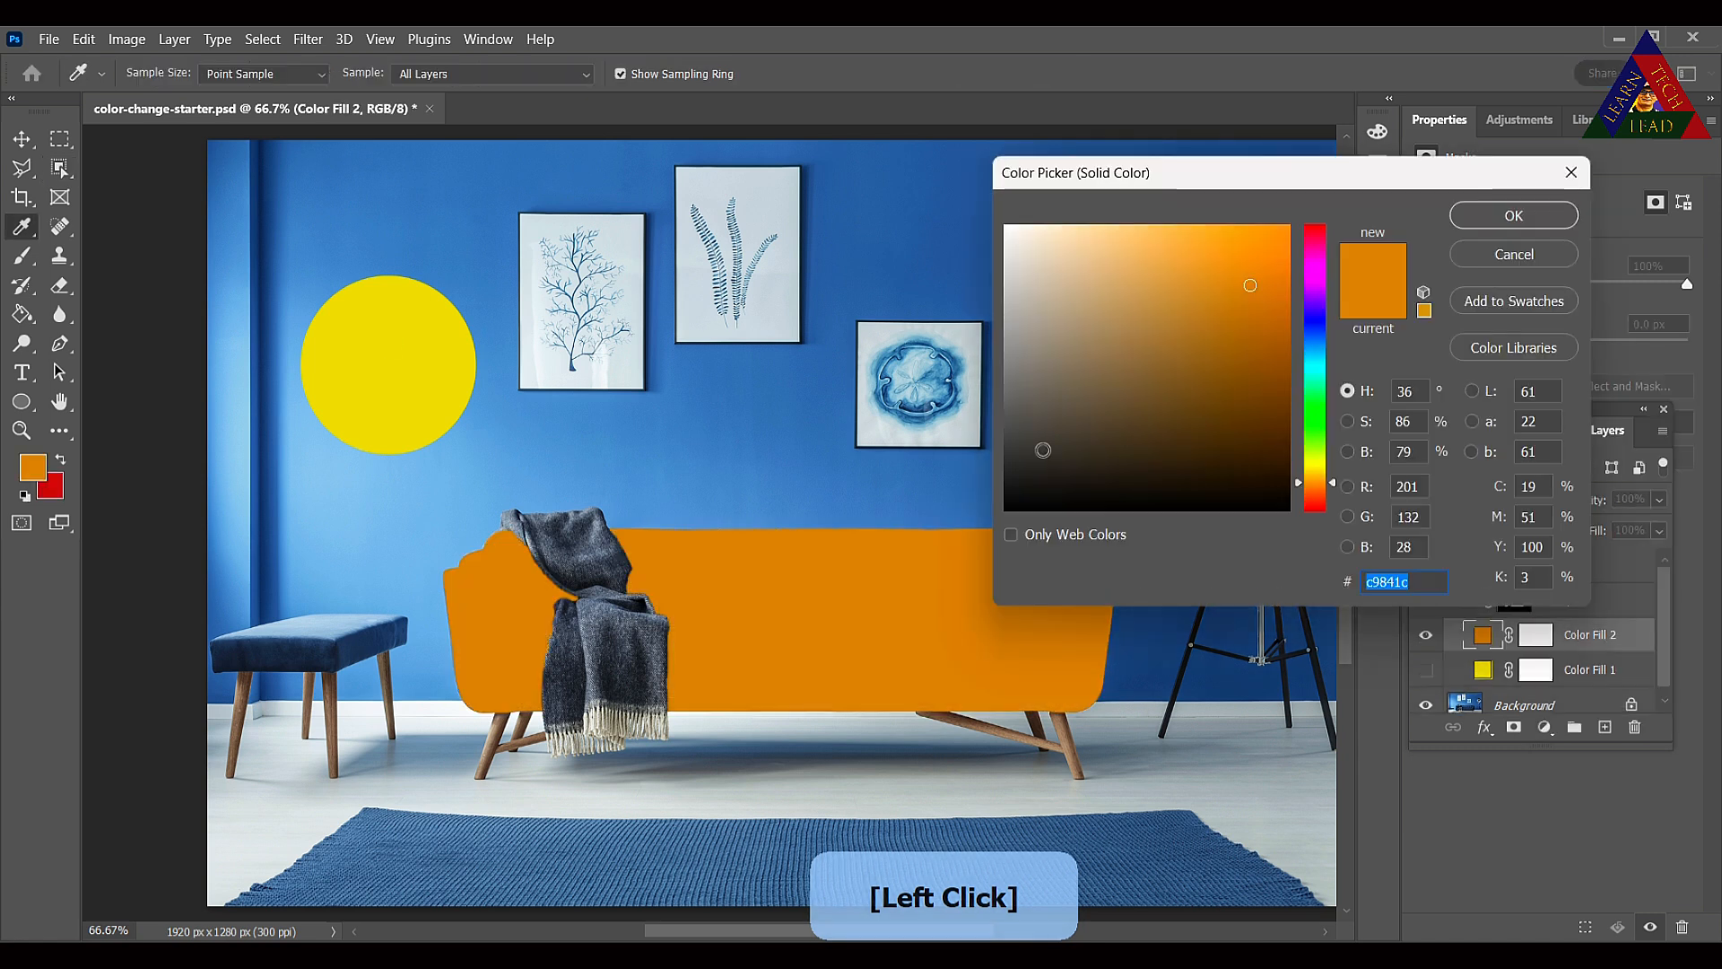
left_click(393, 347)
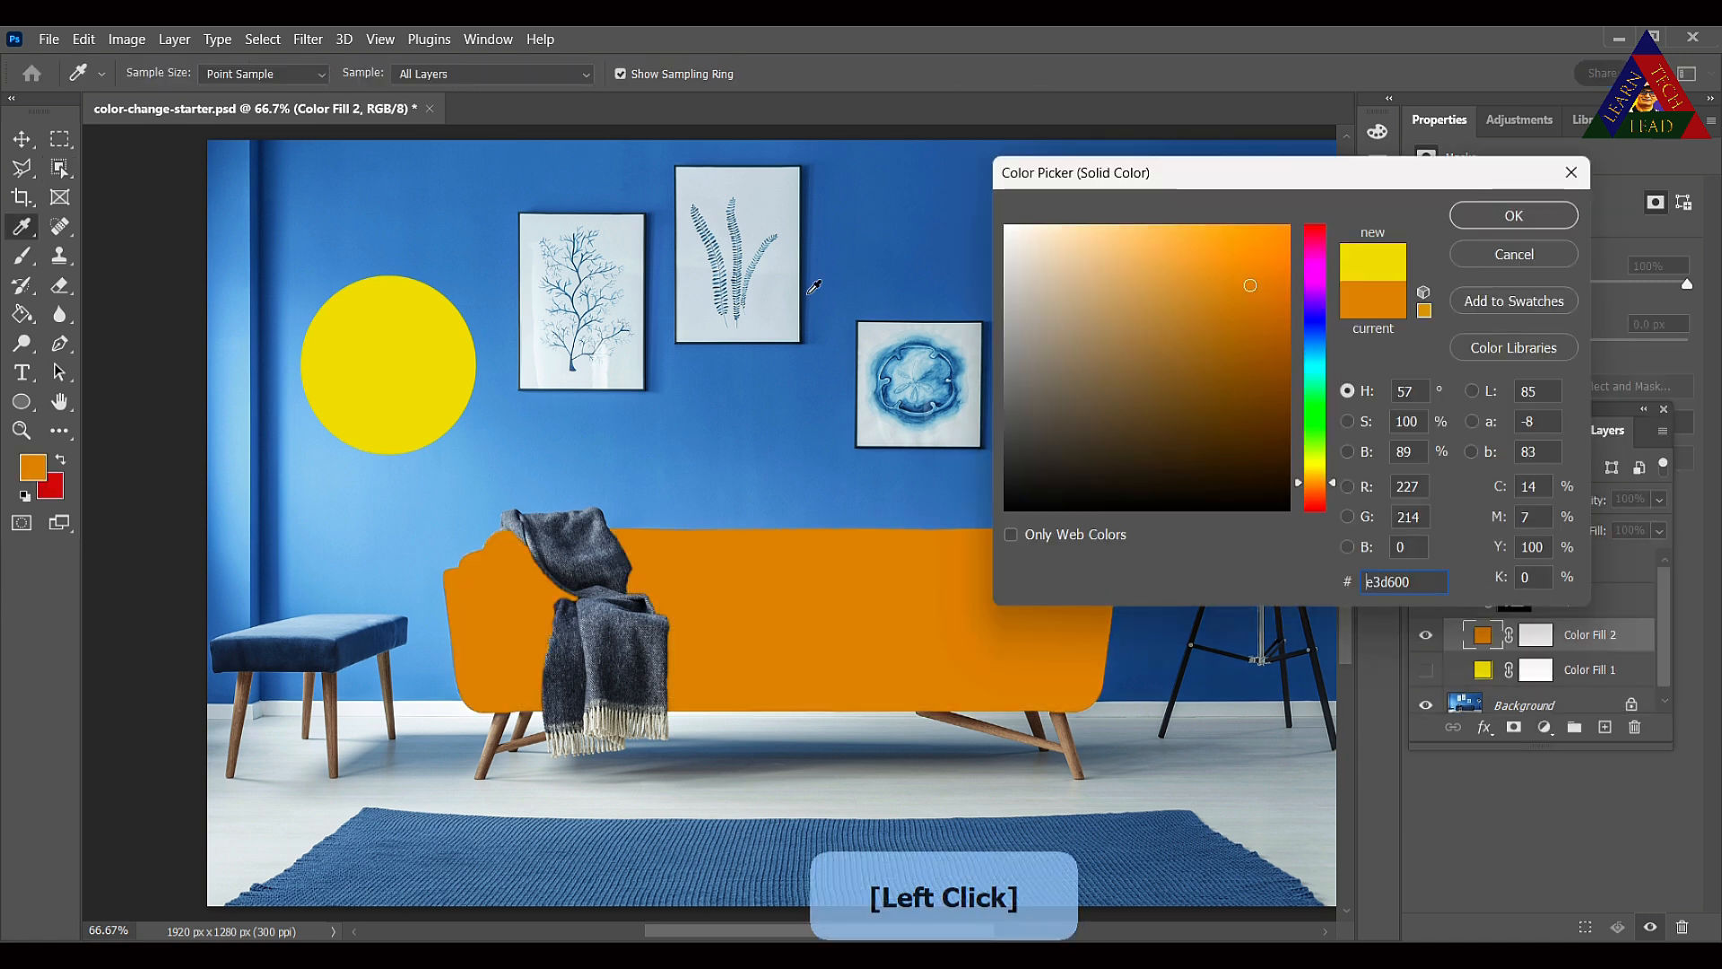
left_click(1506, 219)
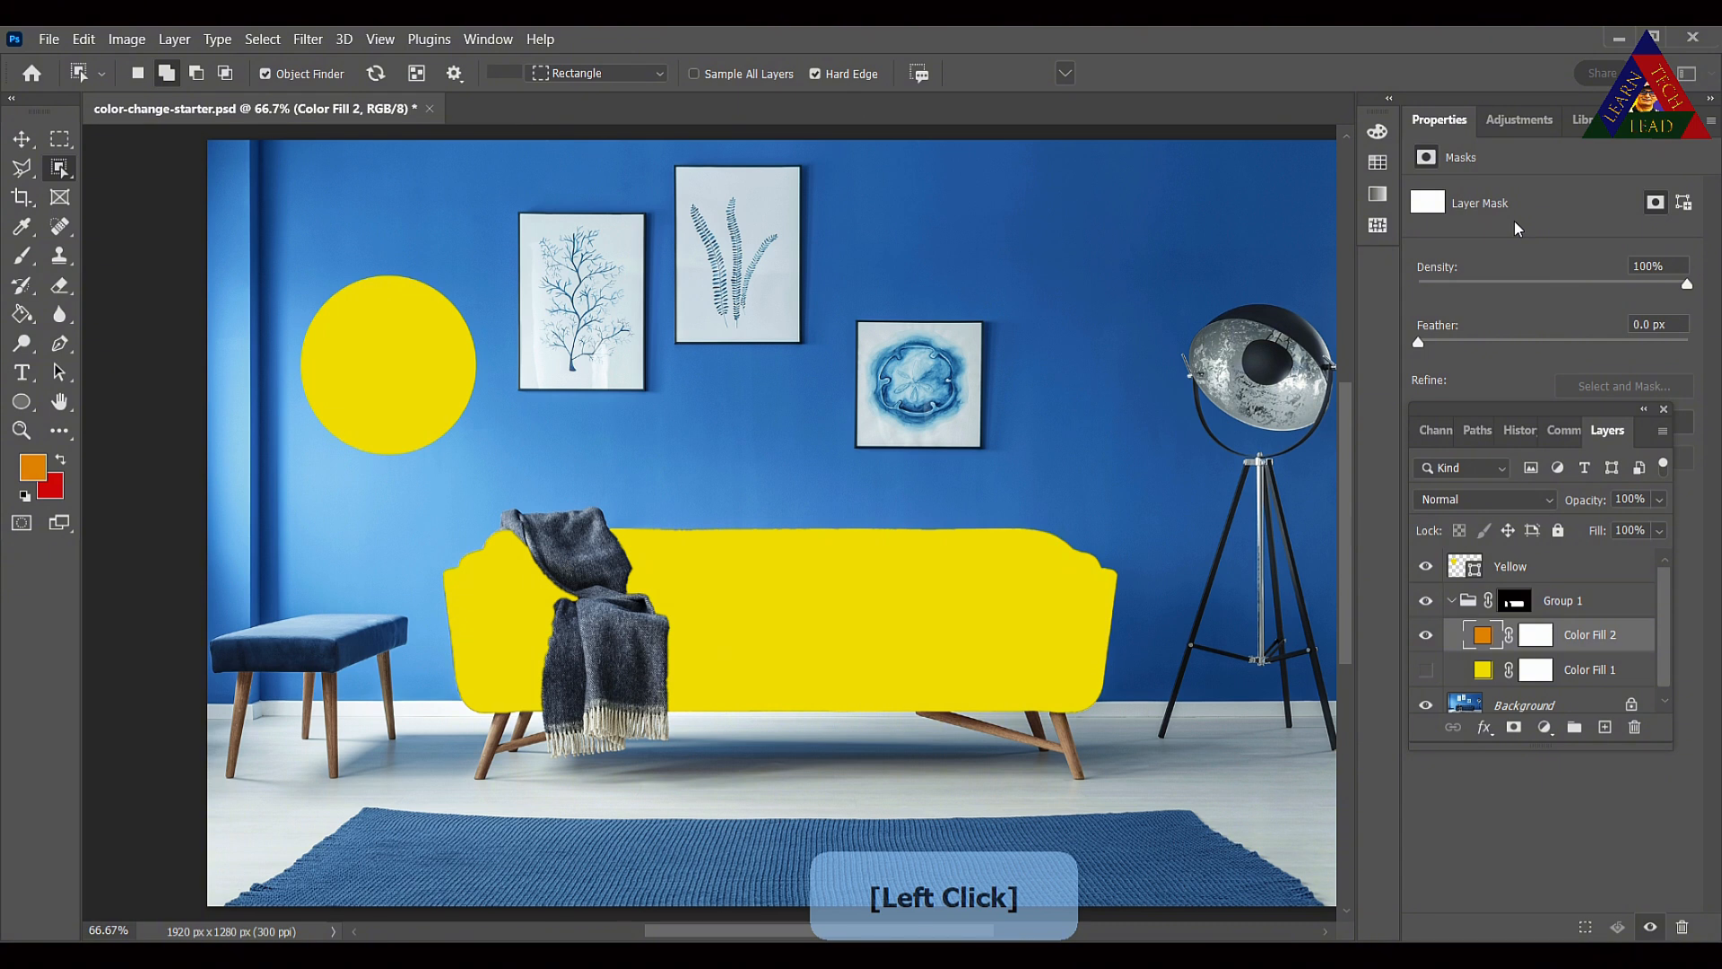
left_click(1549, 499)
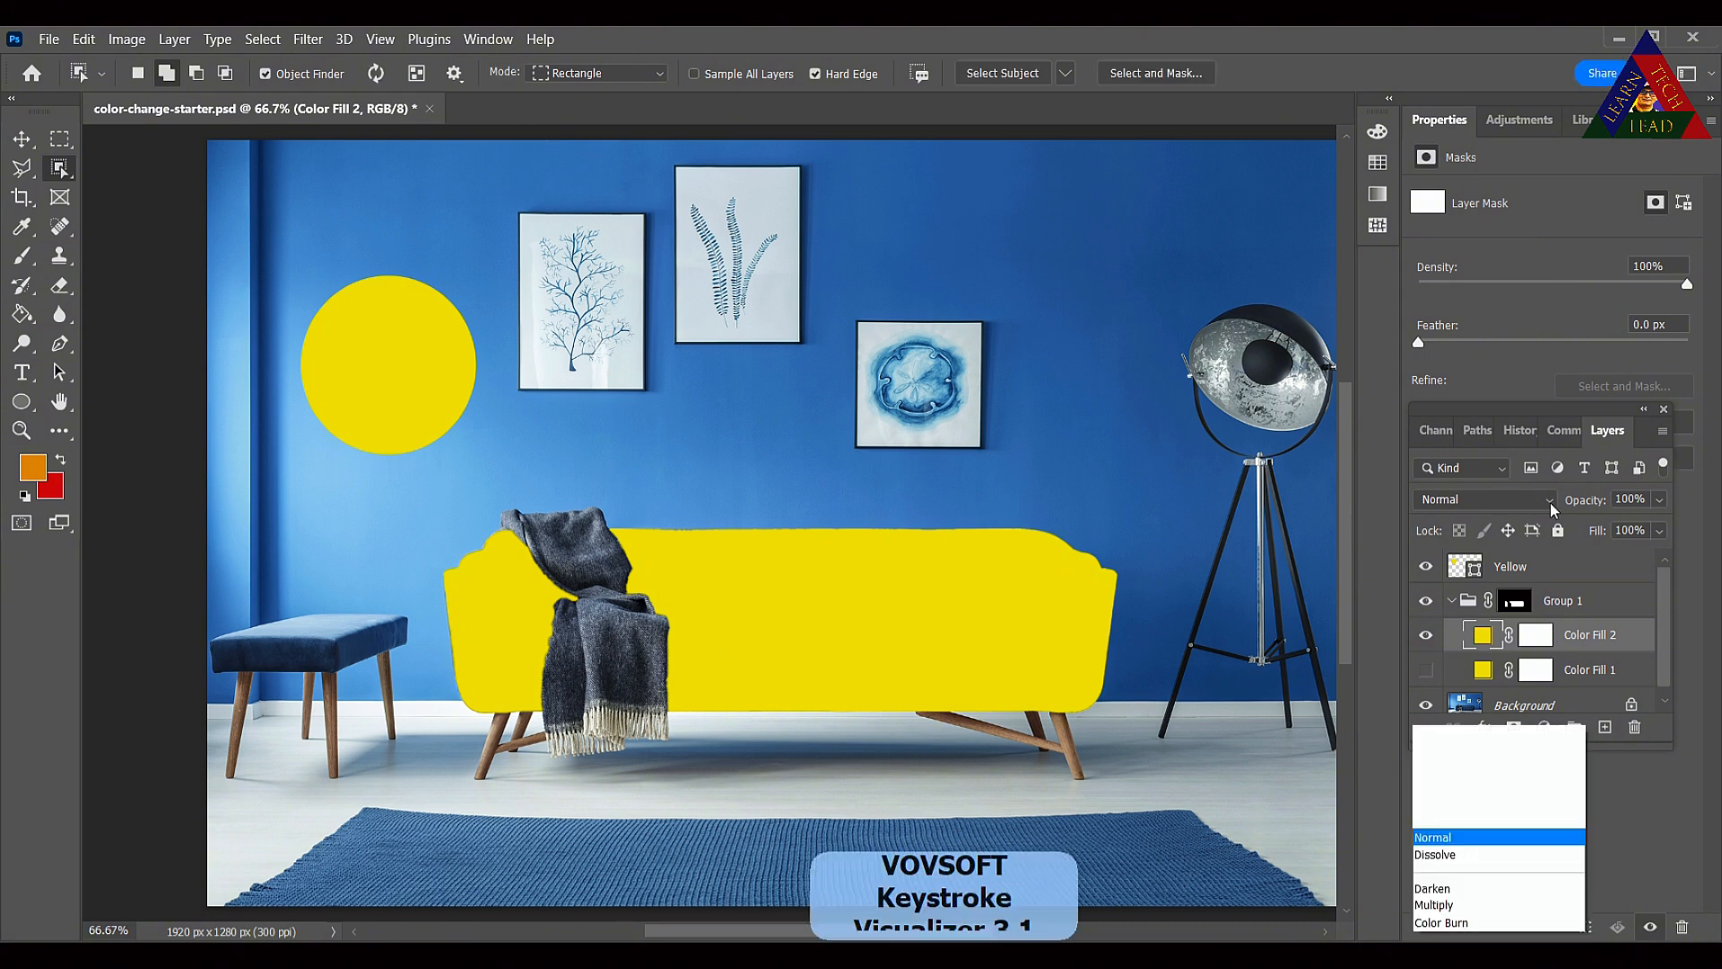
left_click(1432, 872)
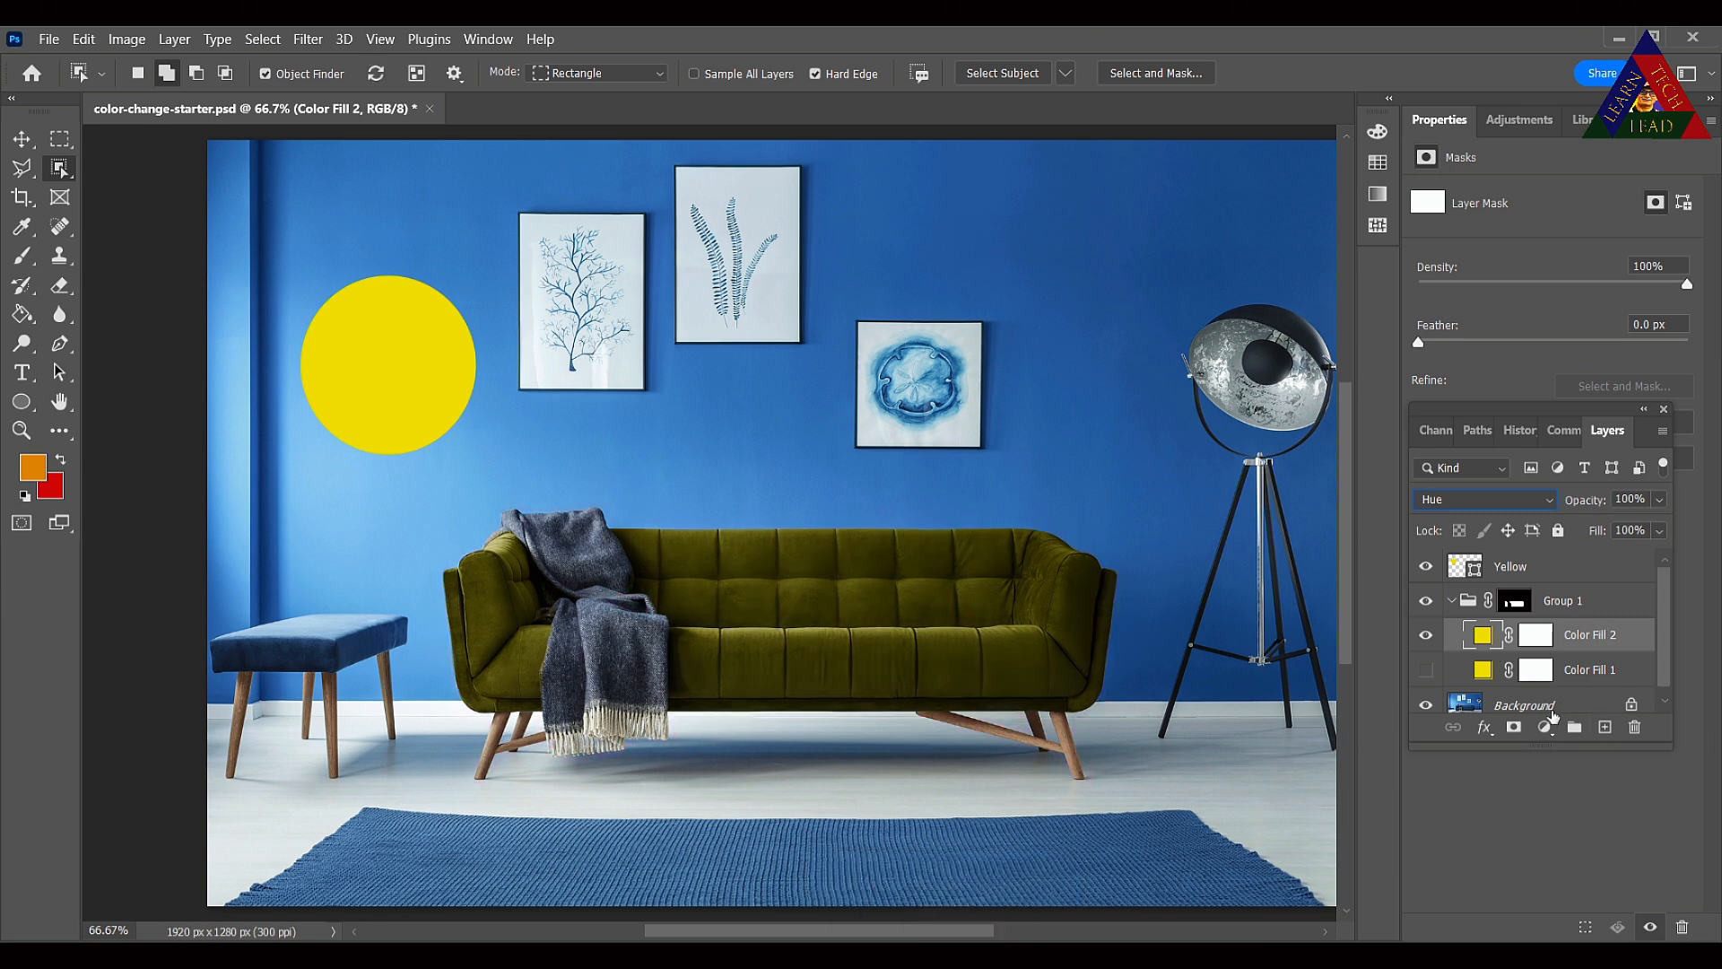
Add a Levels adjustment layer above the Hue fill and brighten the sofa's midtones to 1.61.
left_click(1544, 728)
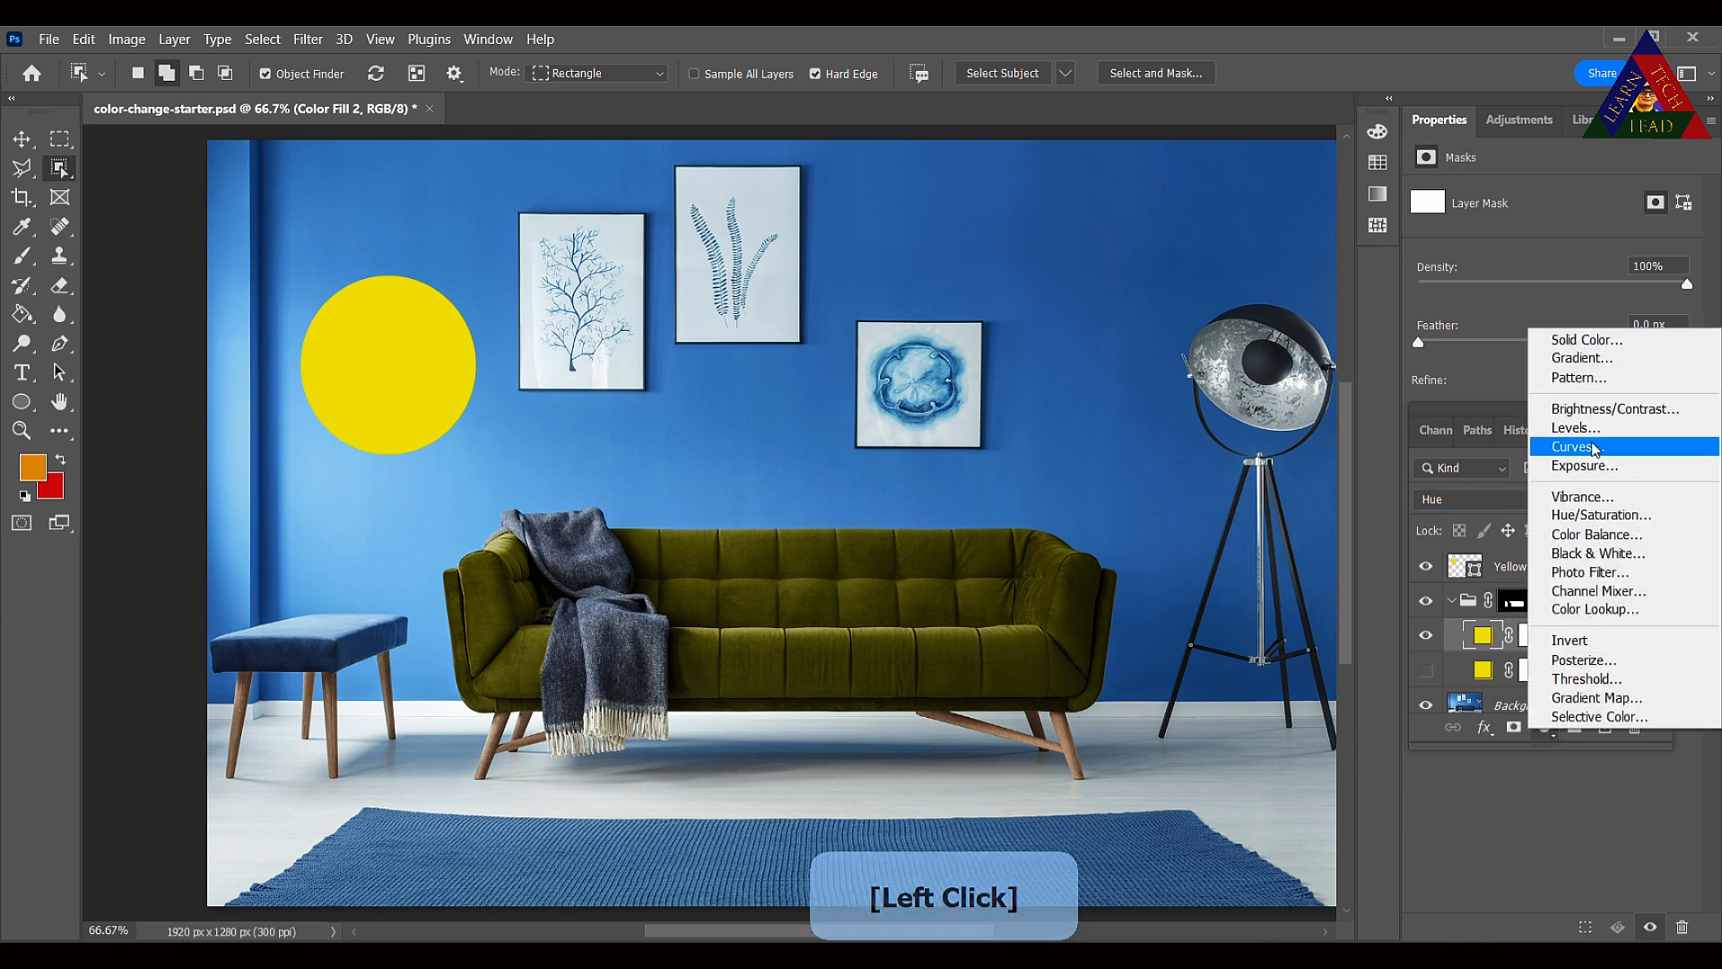
left_click(1471, 423)
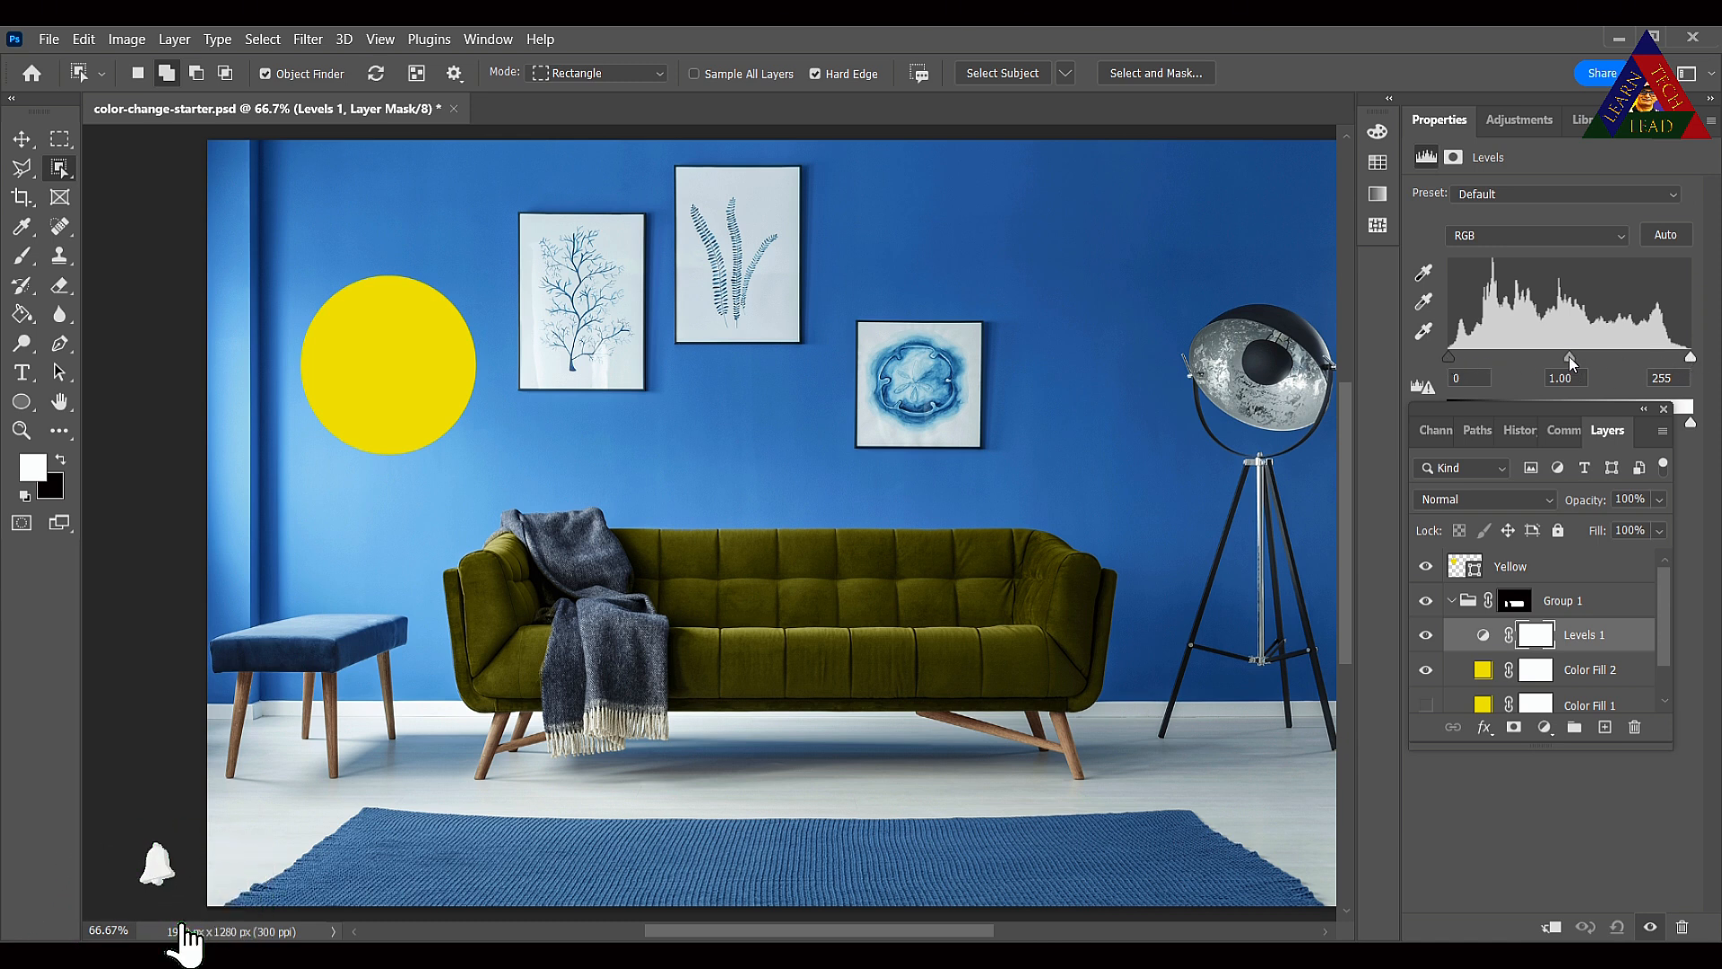
left_click_drag(1569, 357, 1509, 362)
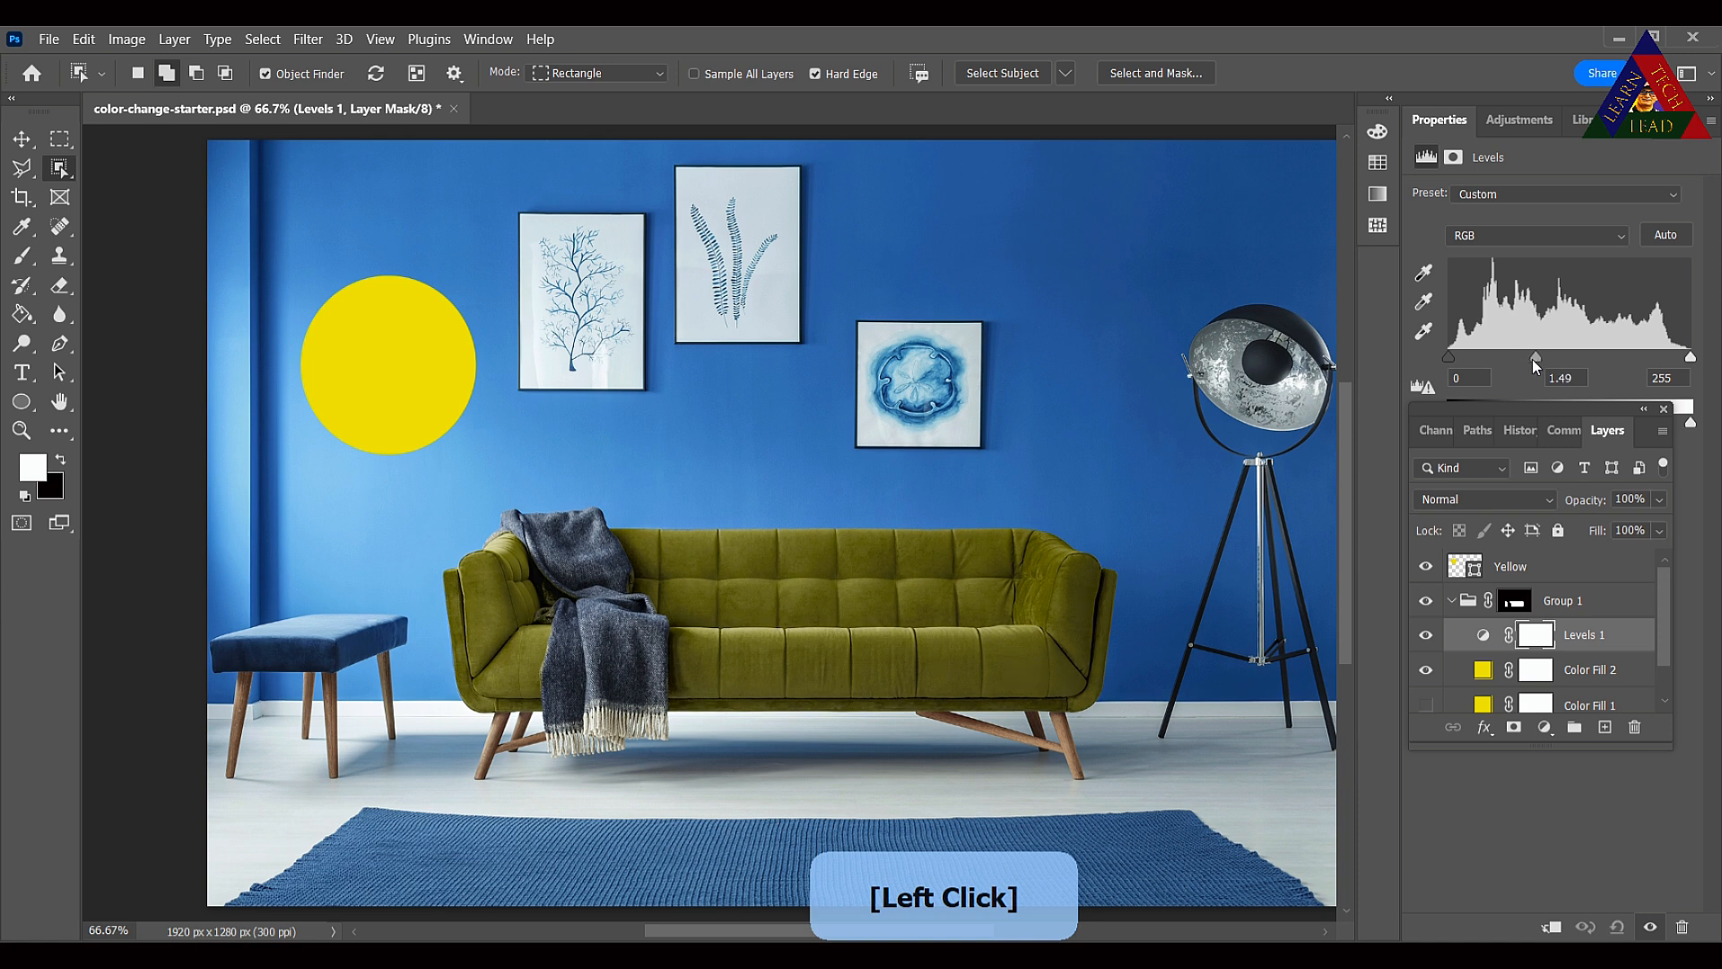
left_click_drag(1532, 360, 1527, 360)
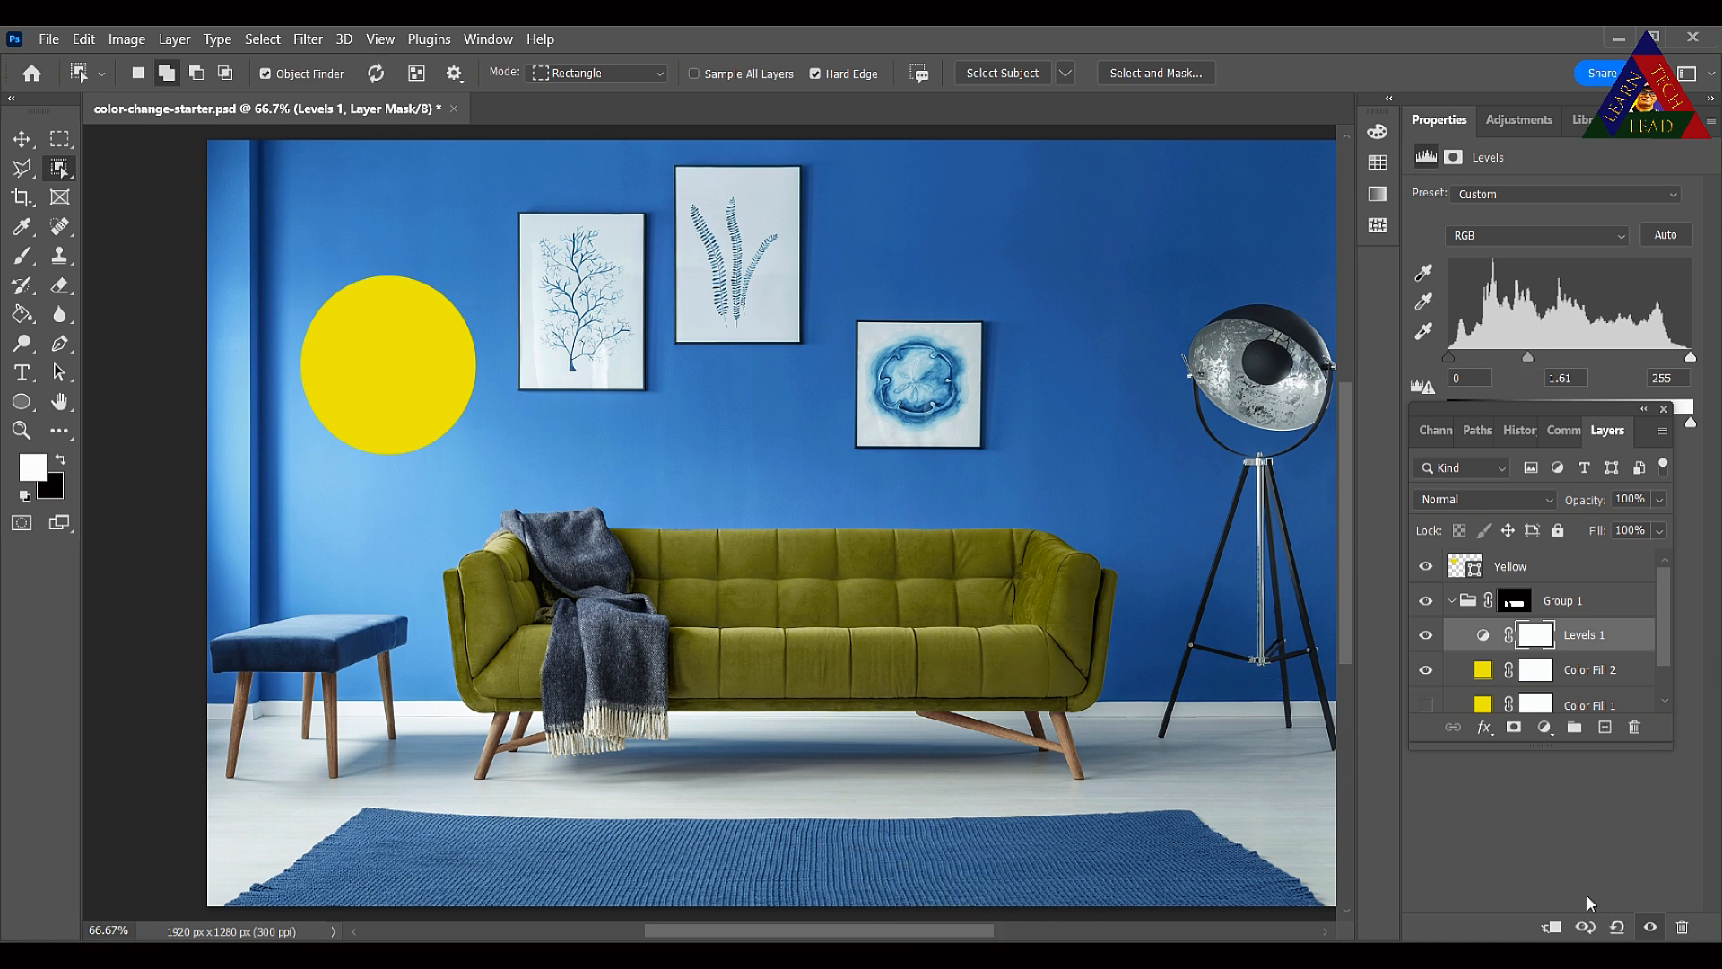
Add a Brightness/Contrast adjustment layer in the sofa group, set the contrast to 56 and adjust the brightness.
left_click(1544, 726)
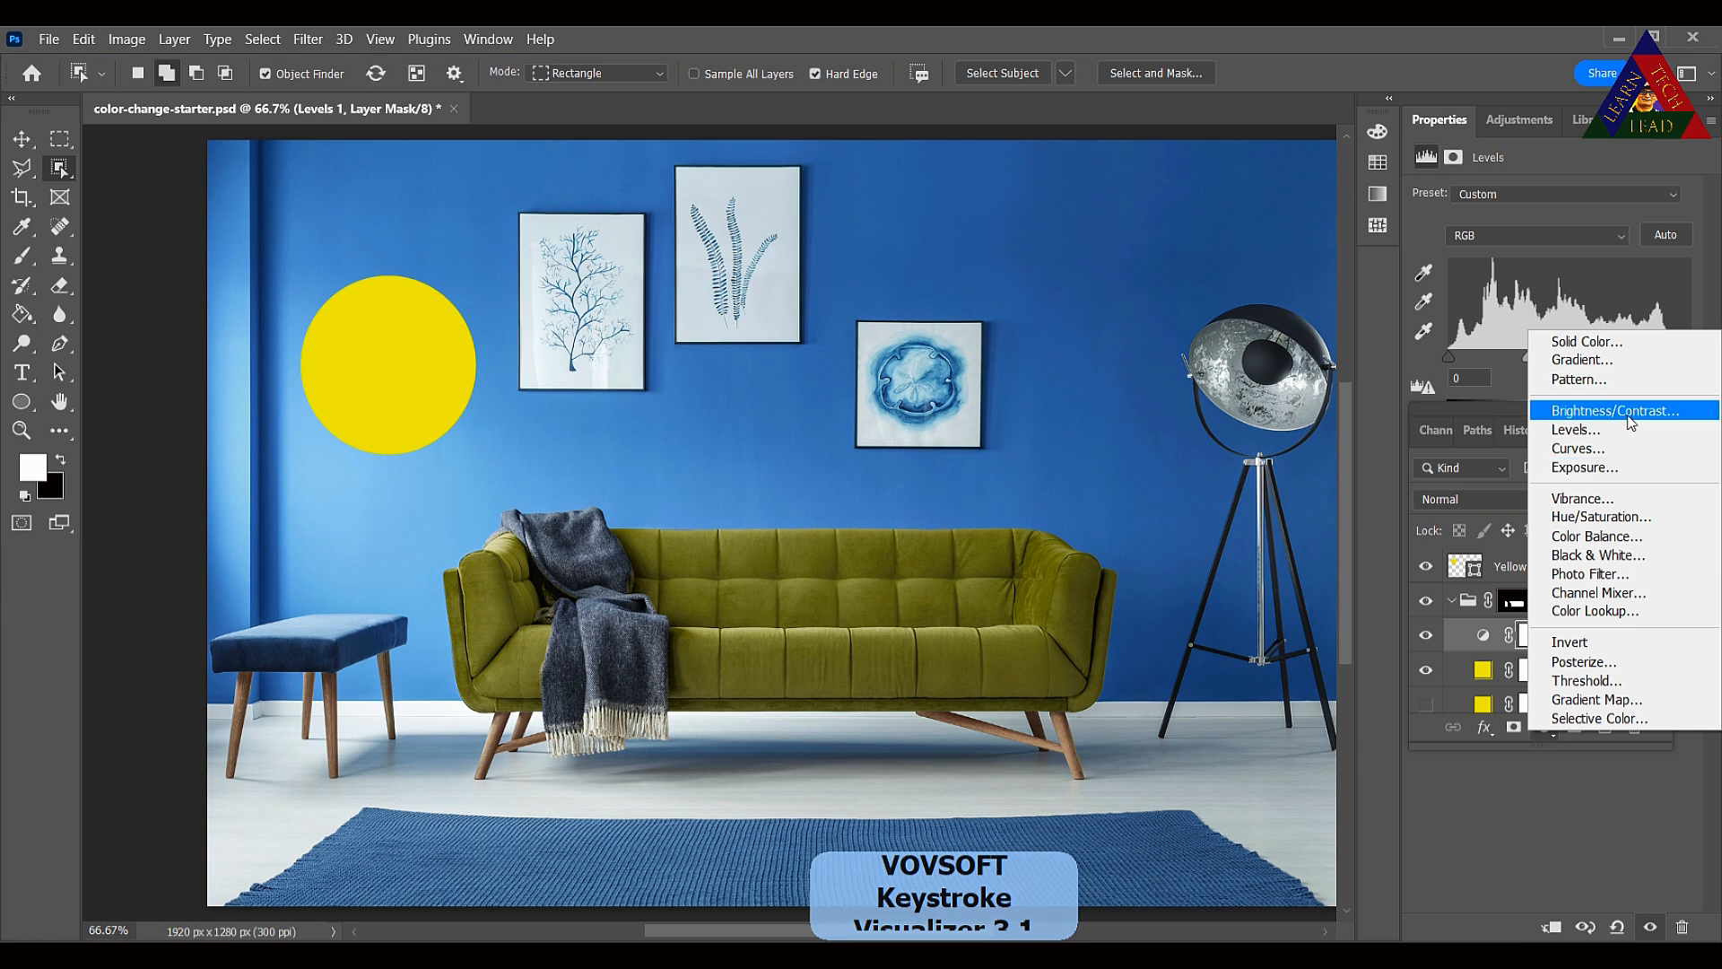
left_click(1631, 414)
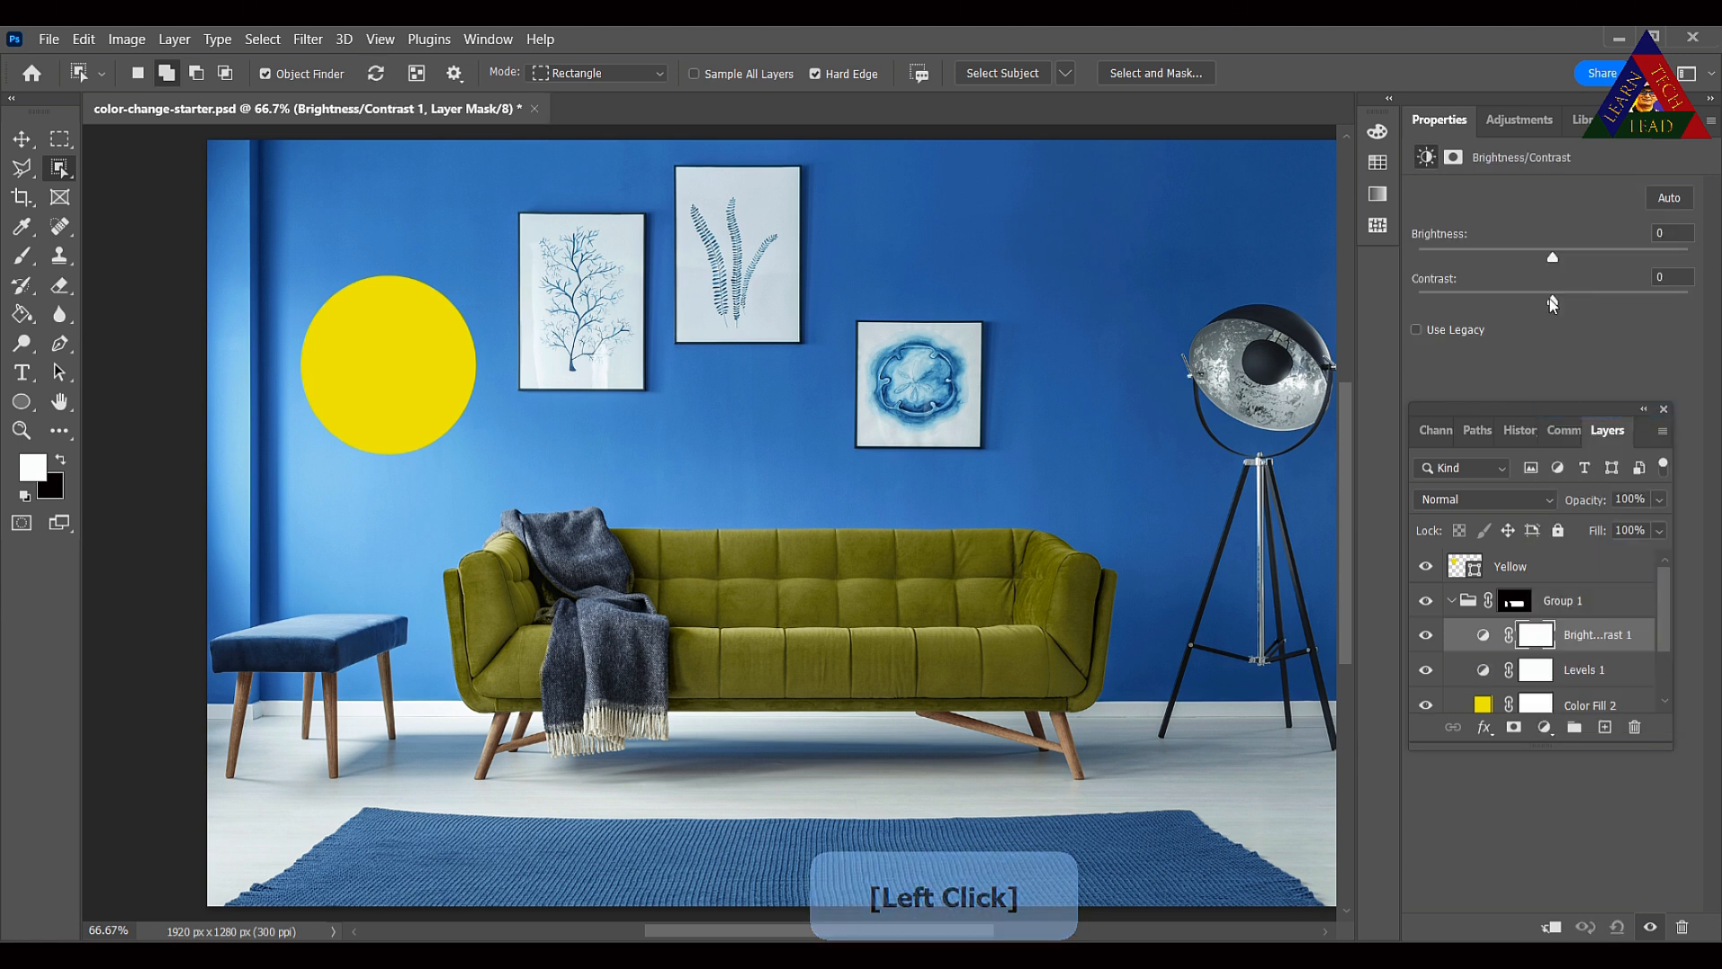
left_click_drag(1552, 302, 1628, 300)
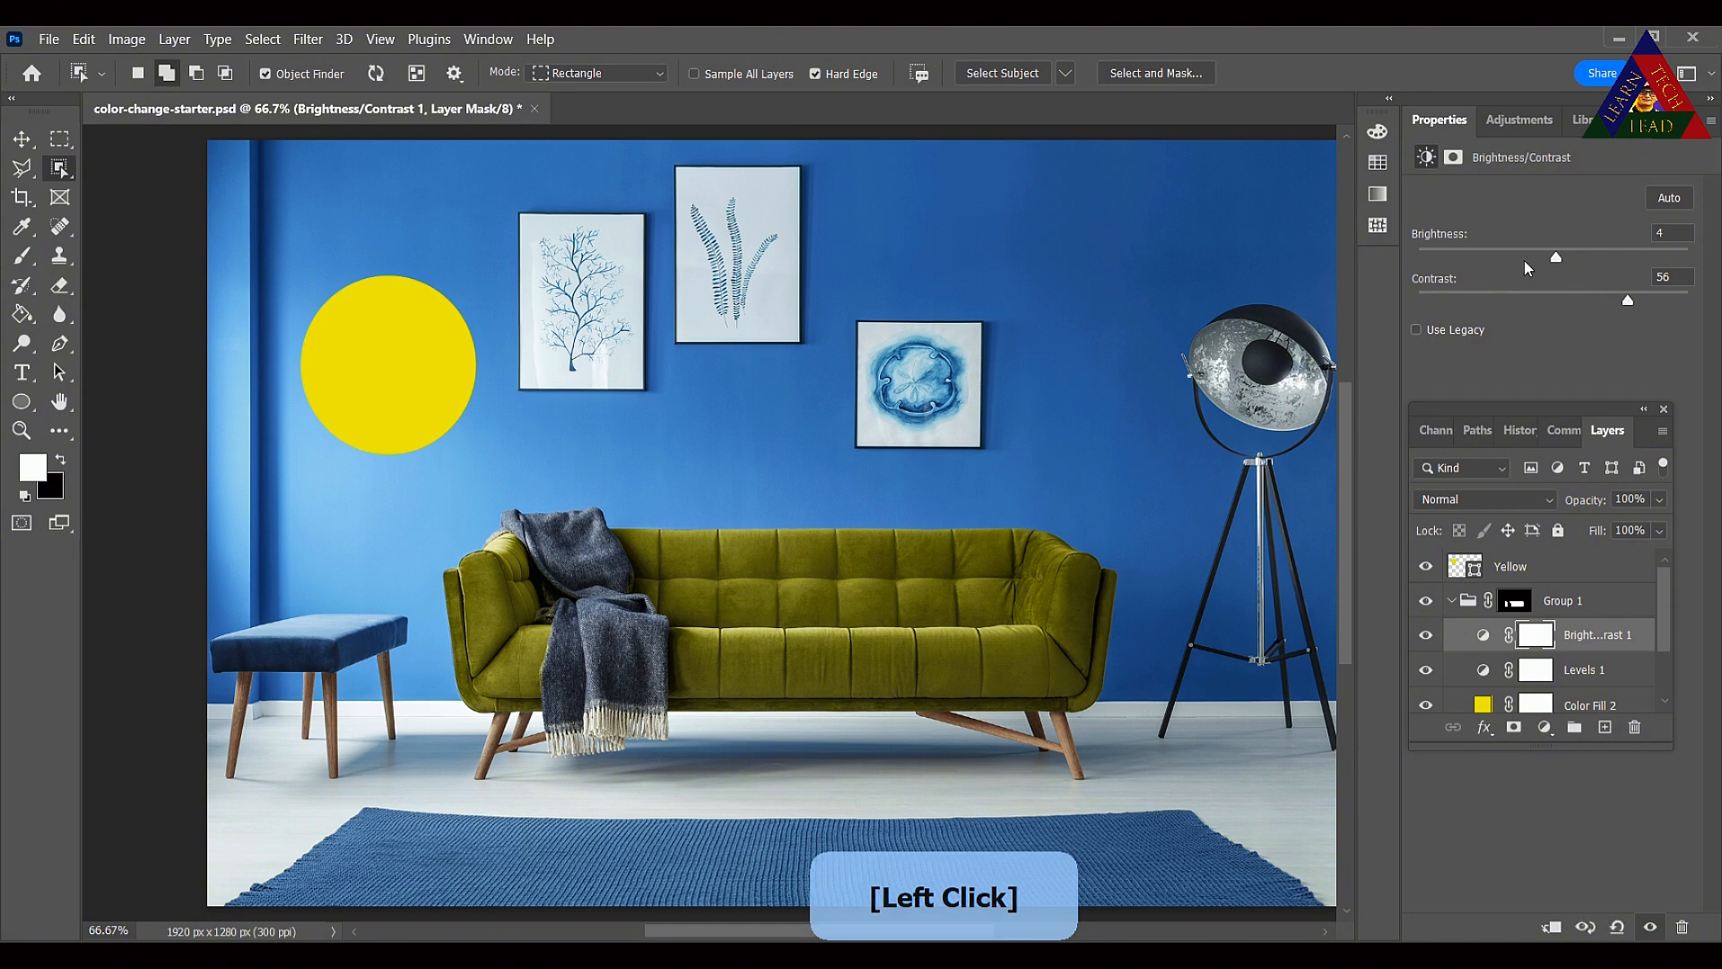
left_click_drag(1525, 260, 1650, 303)
left_click(1653, 309)
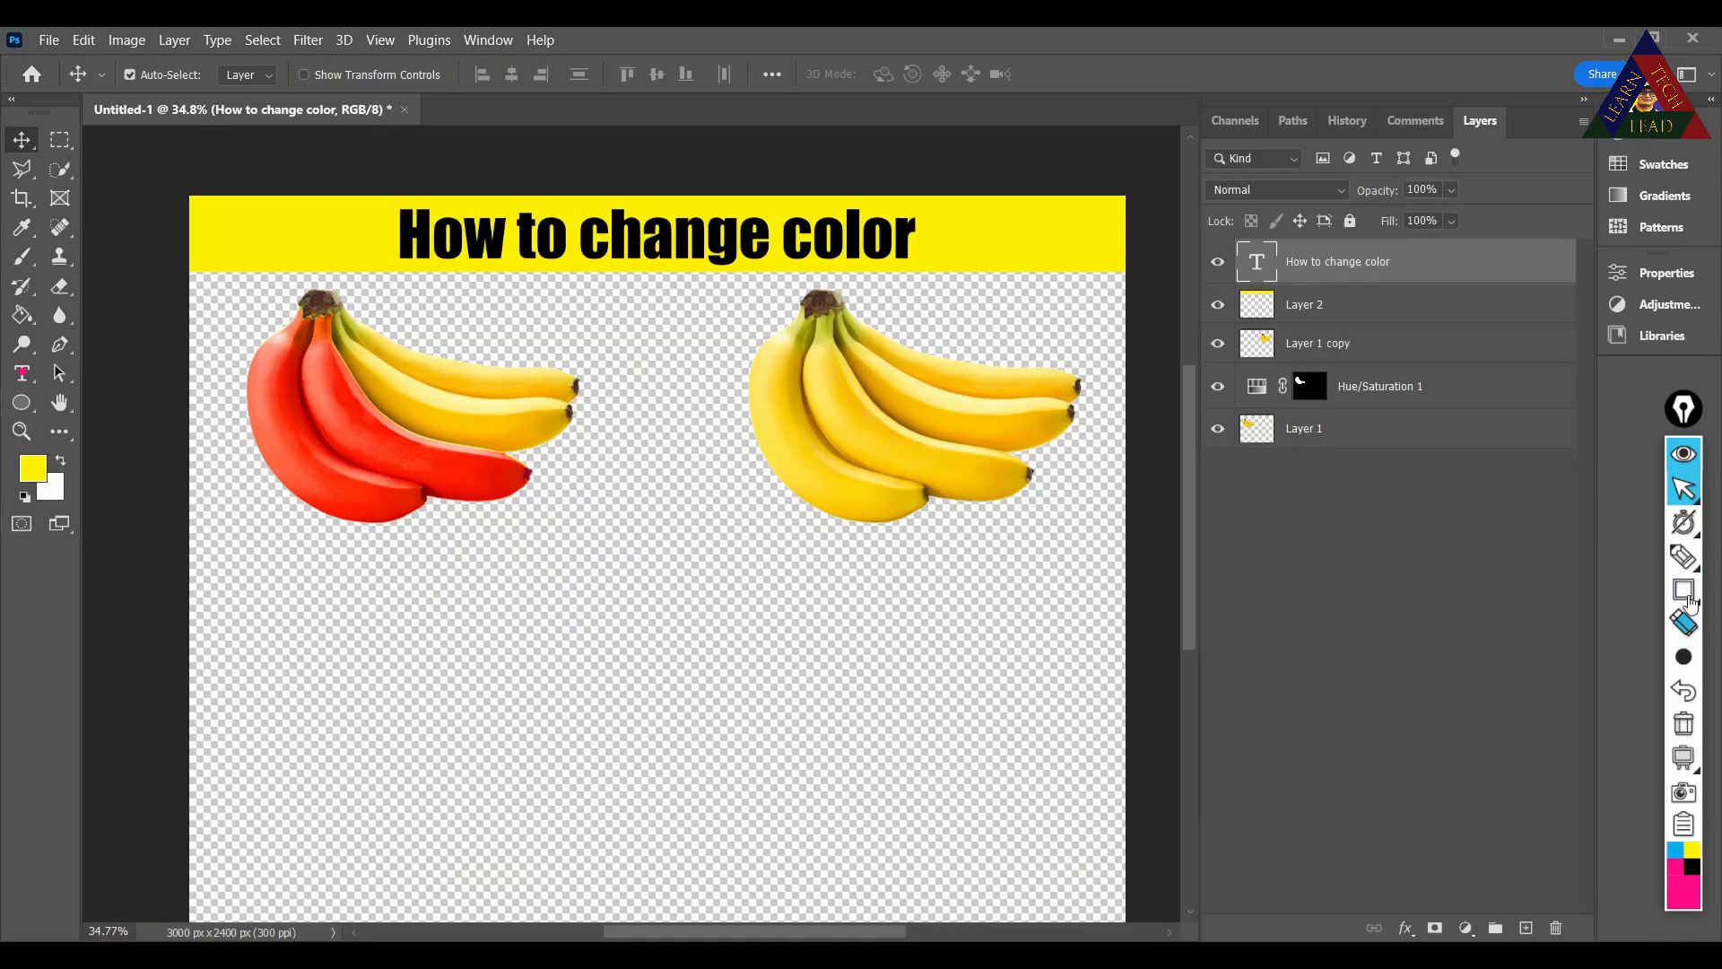
Frame the title "How to change color" in Untitled-1 with a pink rectangle using the screen annotation tool.
left_click(1686, 595)
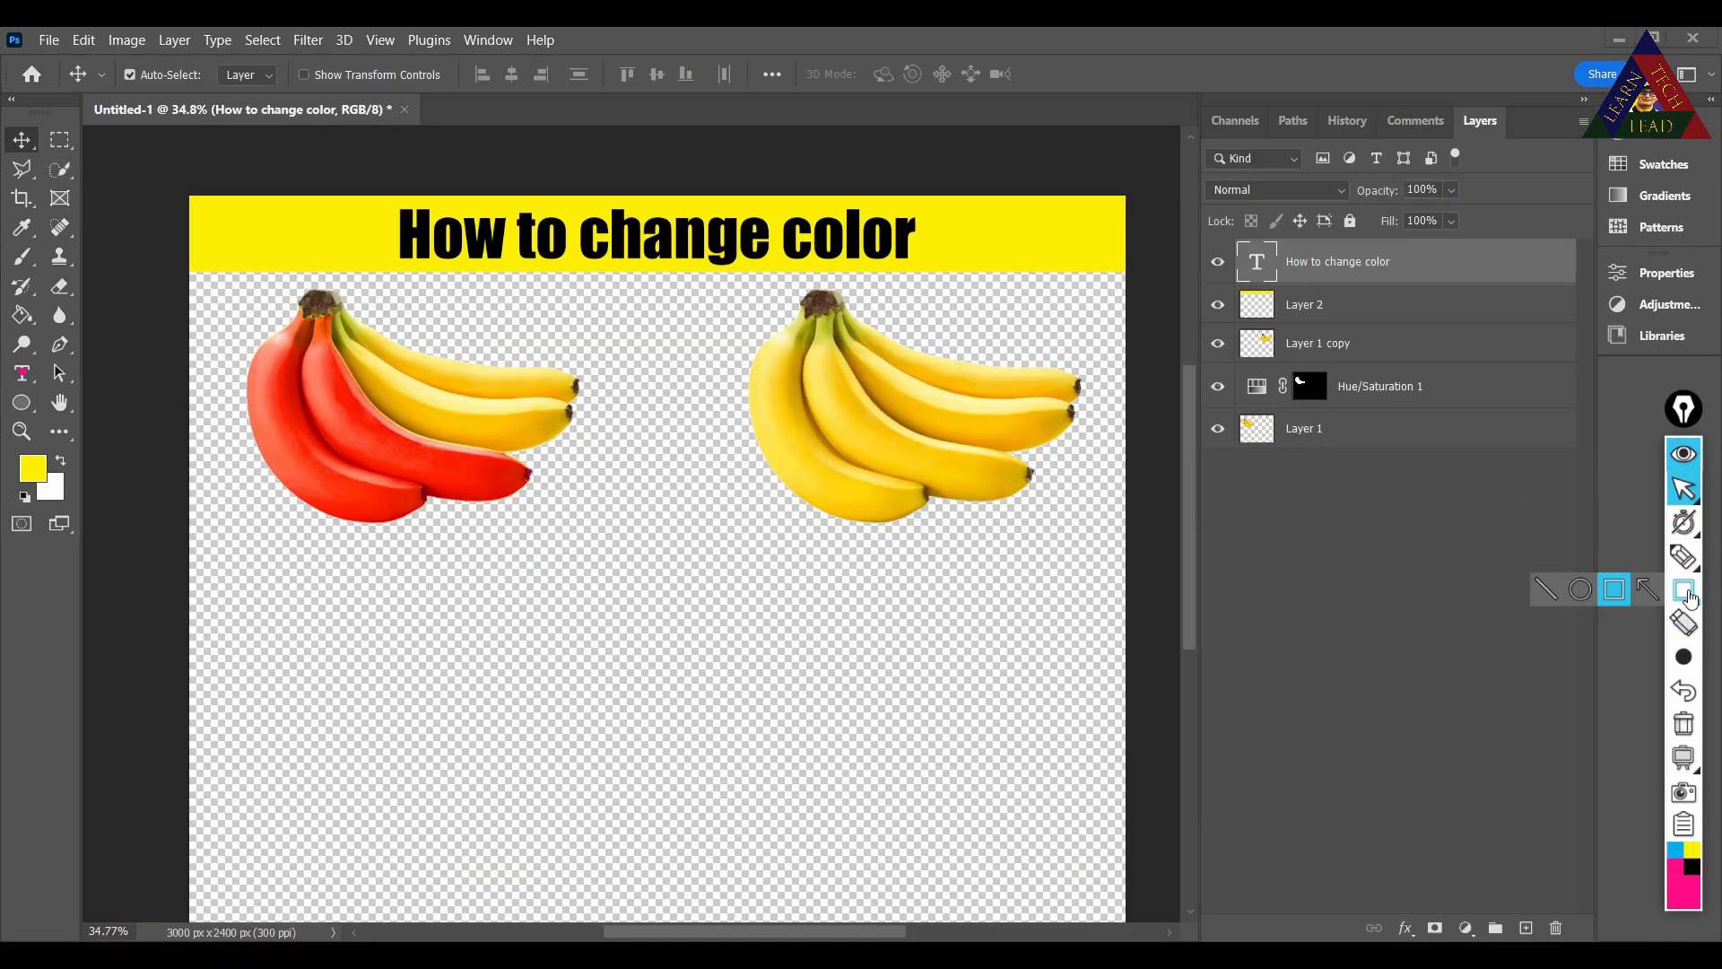
mouse_move(382, 179)
left_mouse_down()
mouse_move(526, 281)
mouse_move(938, 283)
left_mouse_up()
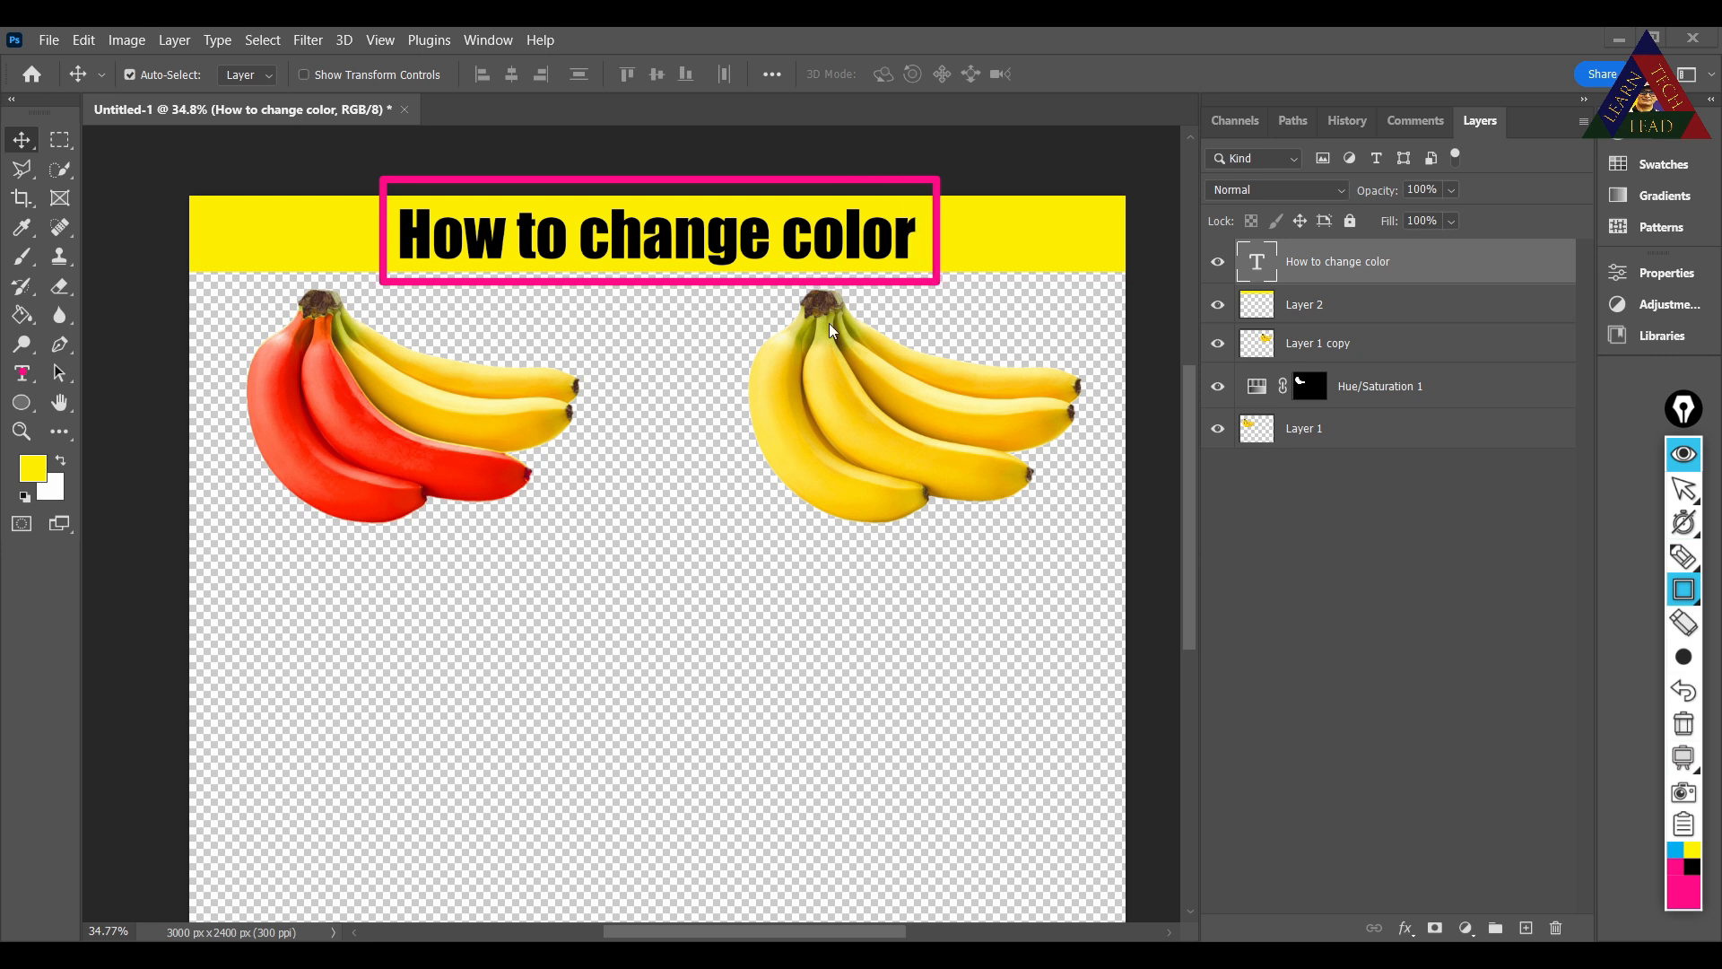
Frame the red bananas with a pink annotation rectangle and erase the annotations from the canvas.
mouse_move(235, 310)
left_mouse_down()
mouse_move(267, 470)
mouse_move(466, 544)
left_mouse_up()
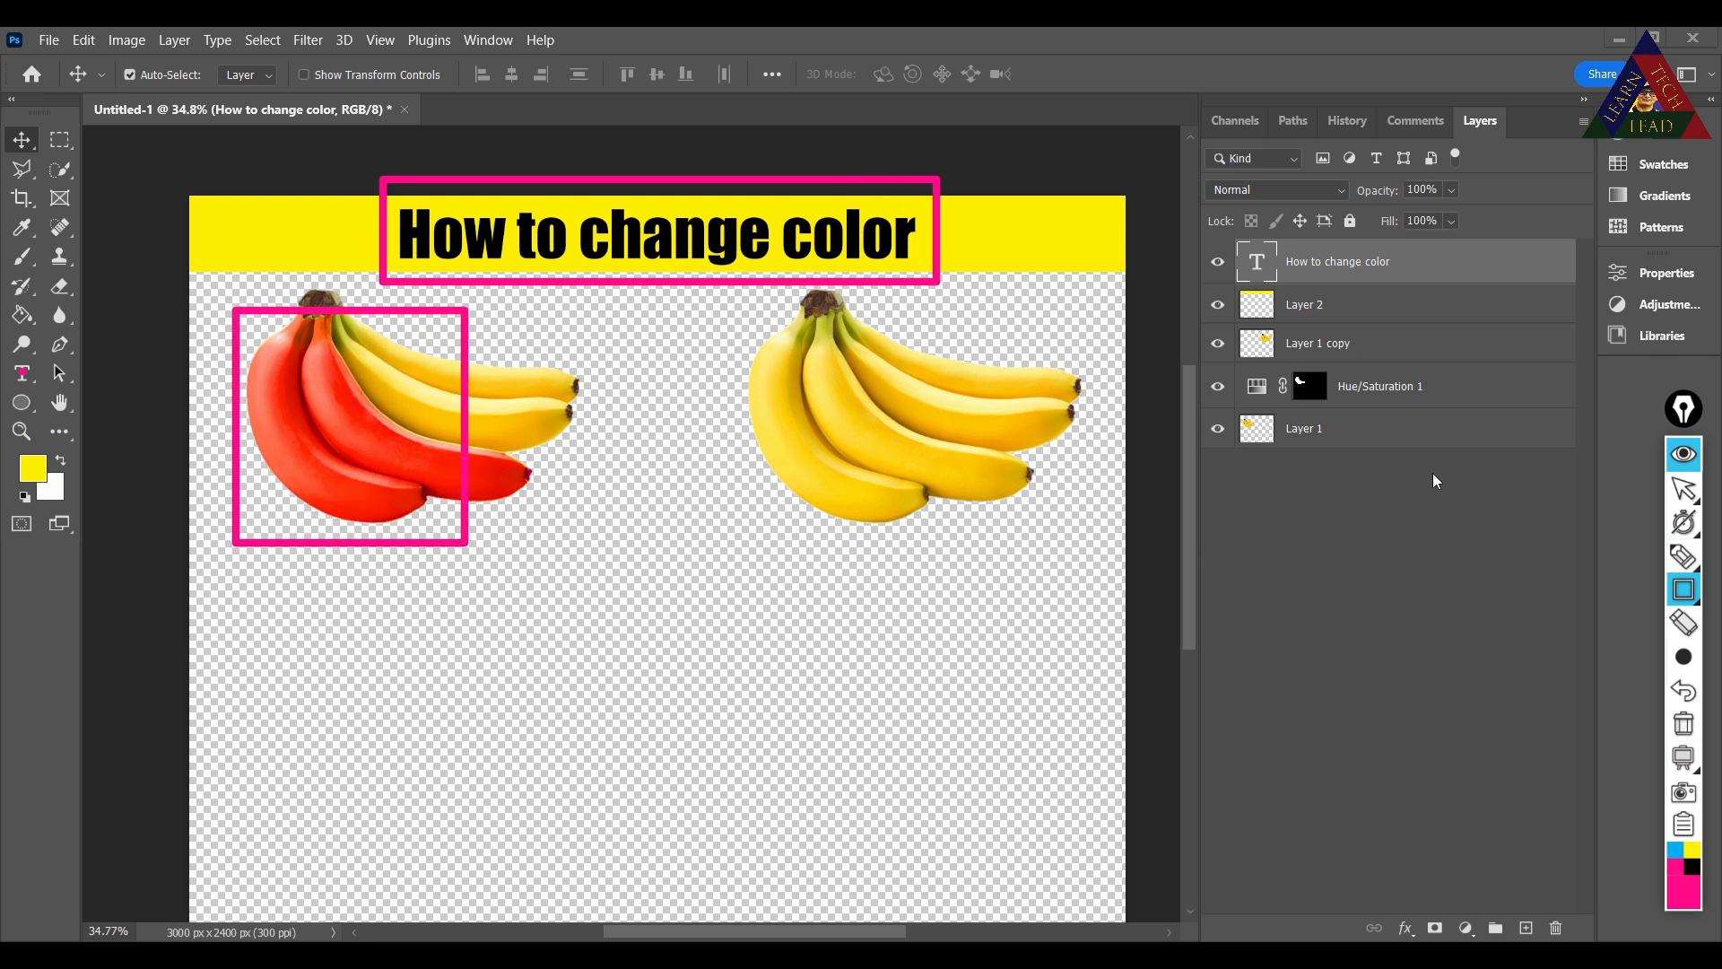
left_click(1683, 622)
mouse_move(381, 581)
left_mouse_down()
mouse_move(394, 342)
mouse_move(610, 194)
left_mouse_up()
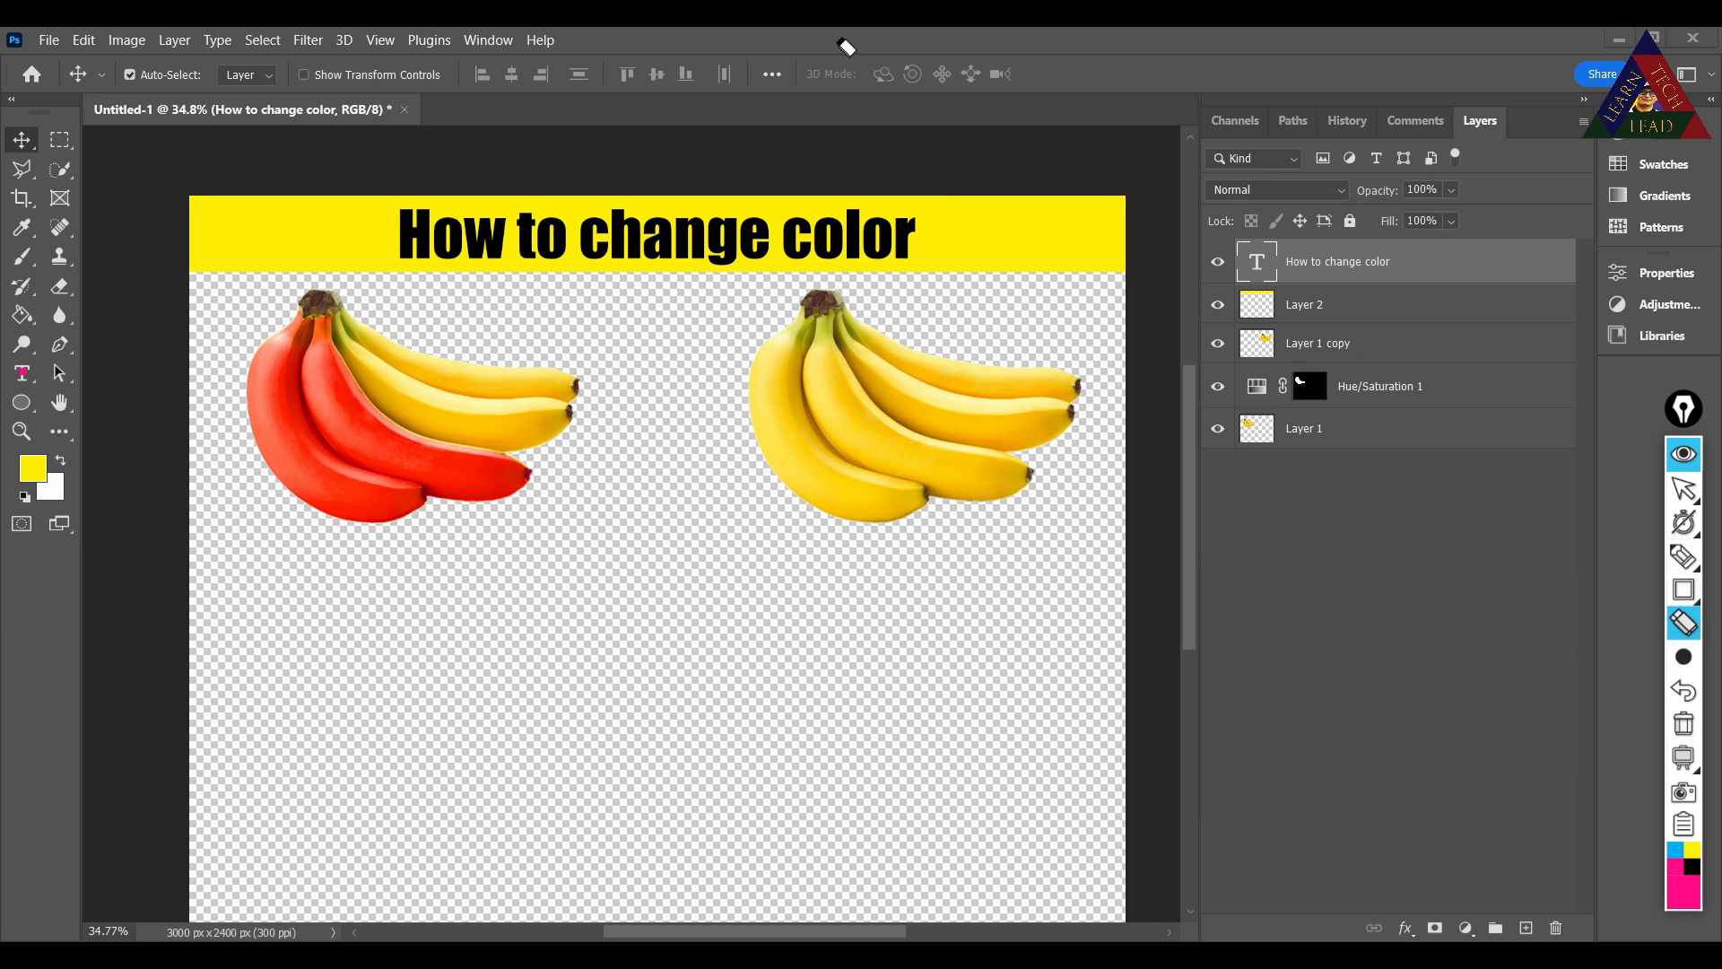
Mark the Quick Selection tool with a pink annotation rectangle, erase it and return to the normal cursor.
left_click(1684, 589)
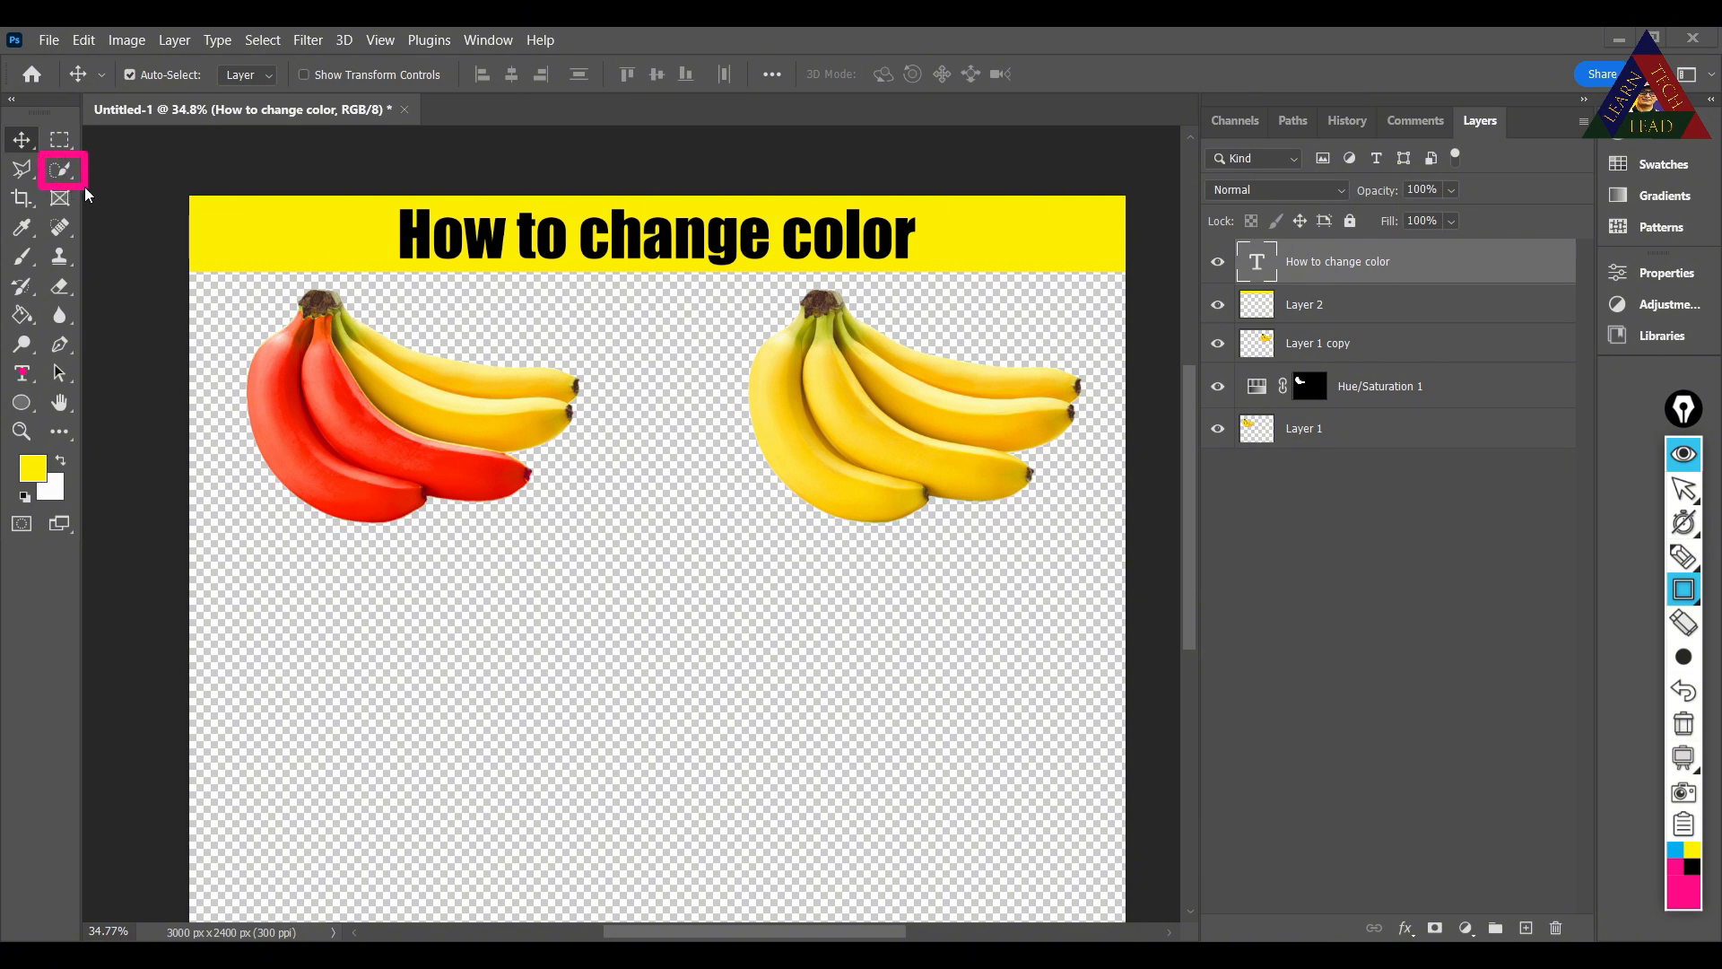
left_click(1684, 490)
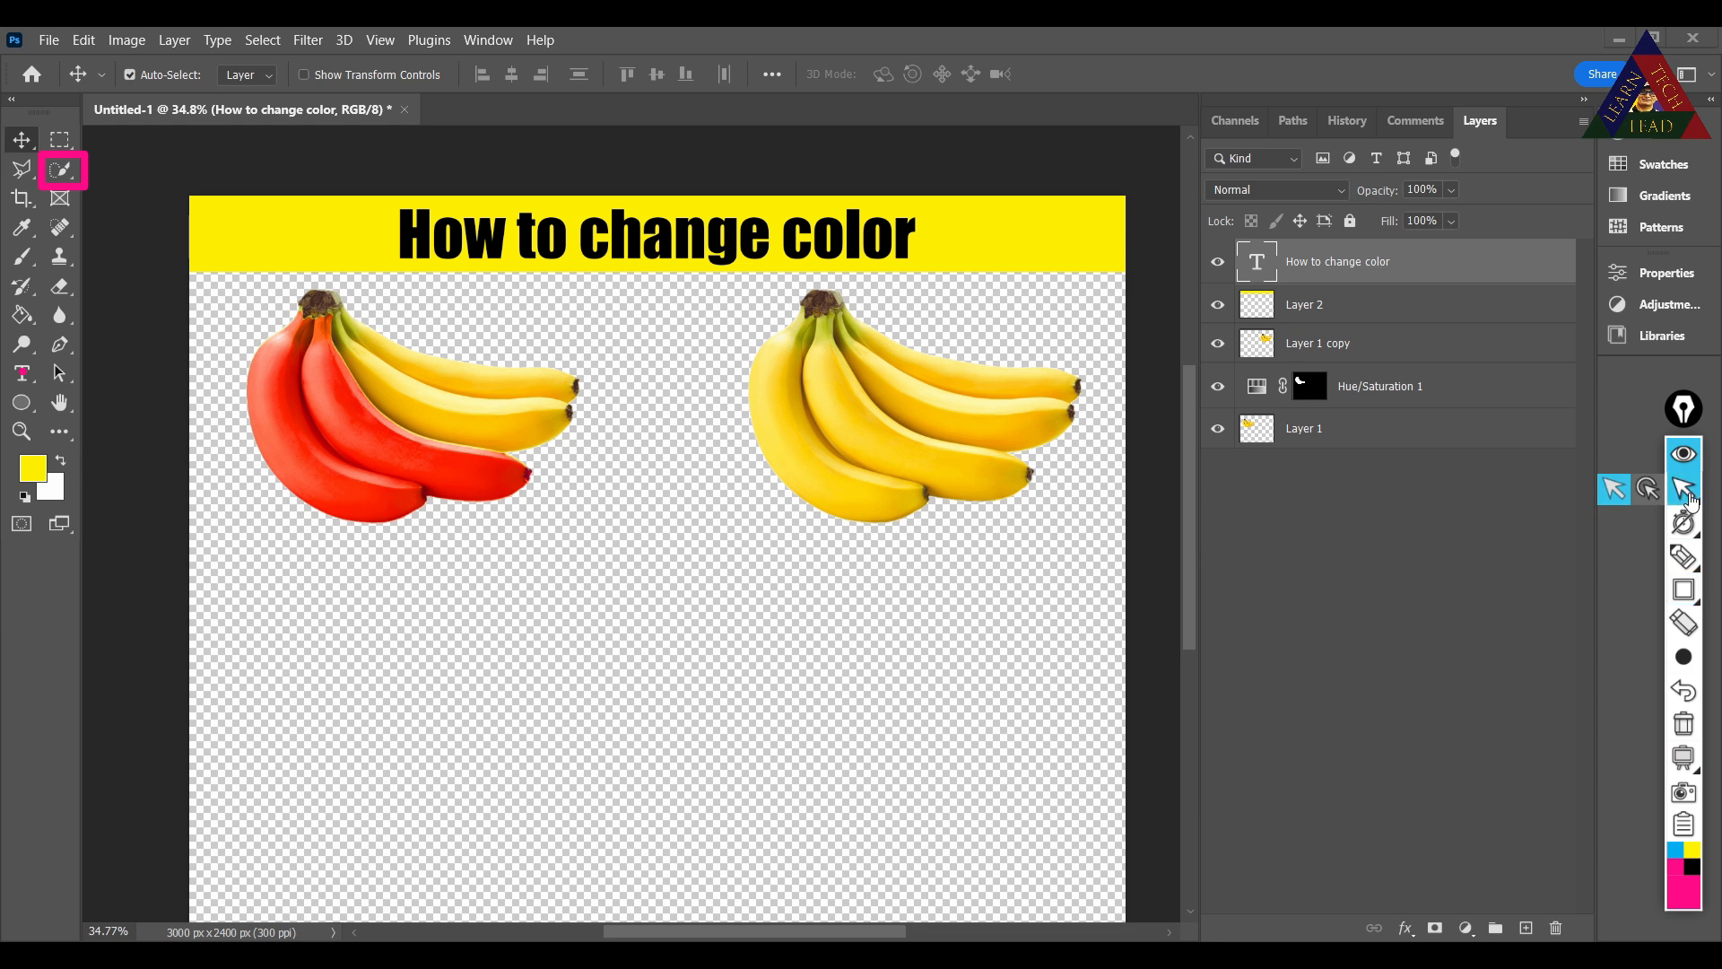
left_click(1683, 622)
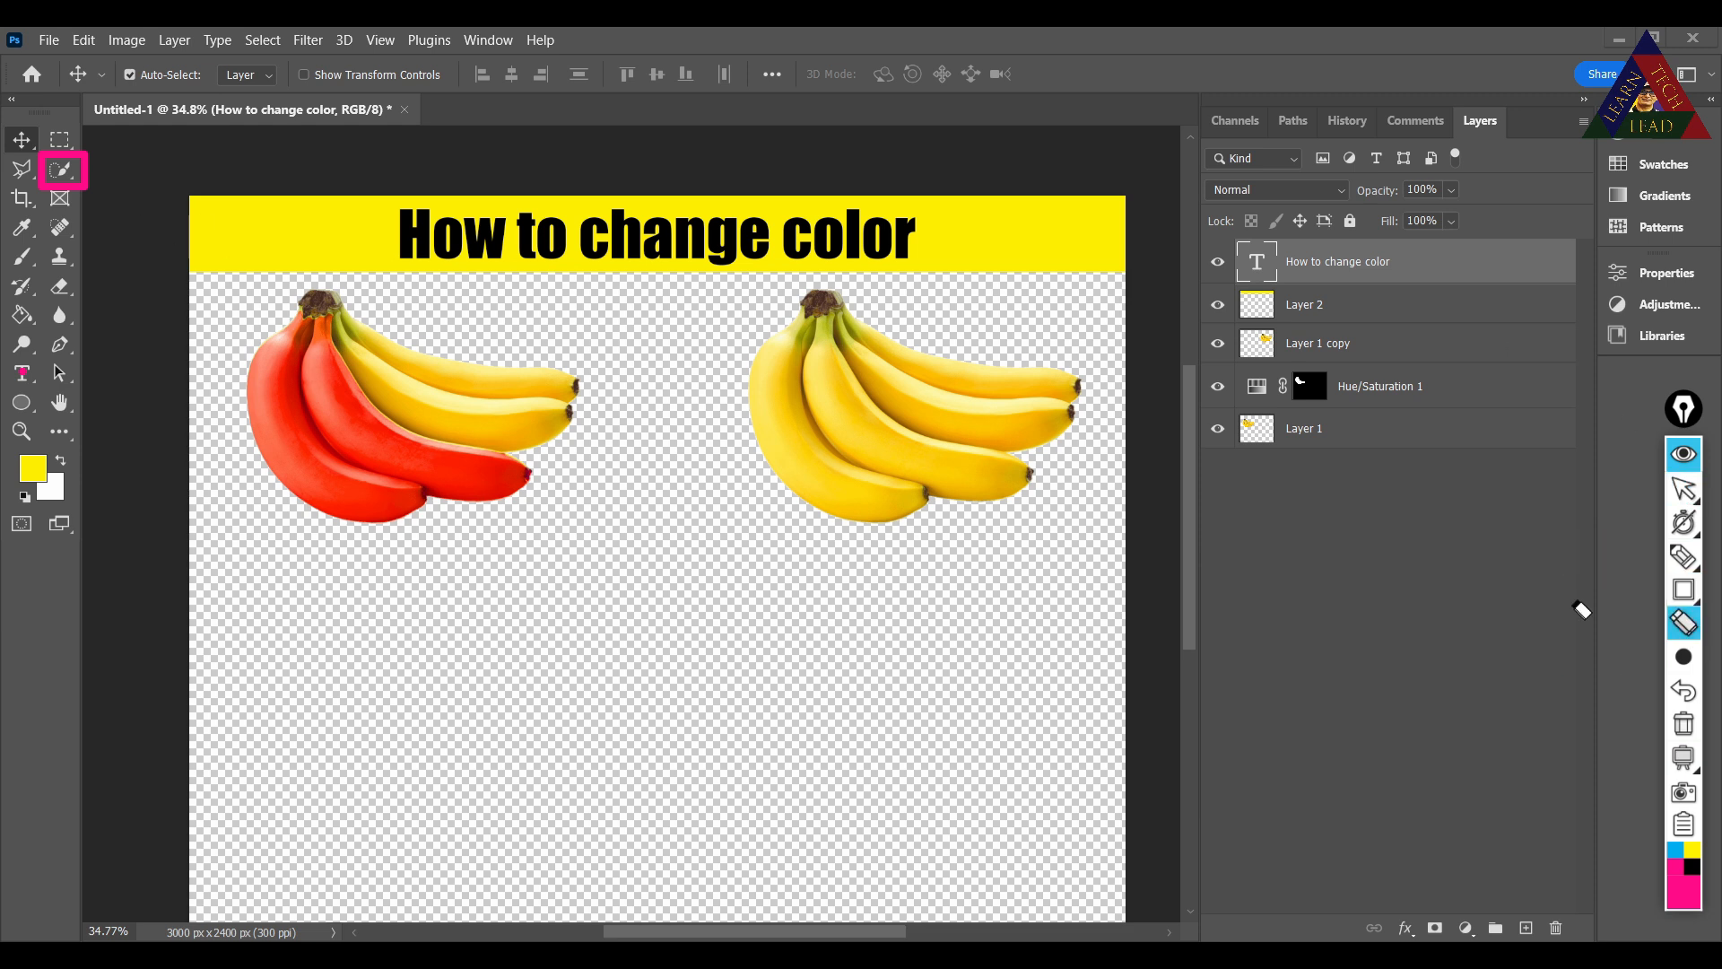
left_click(85, 187)
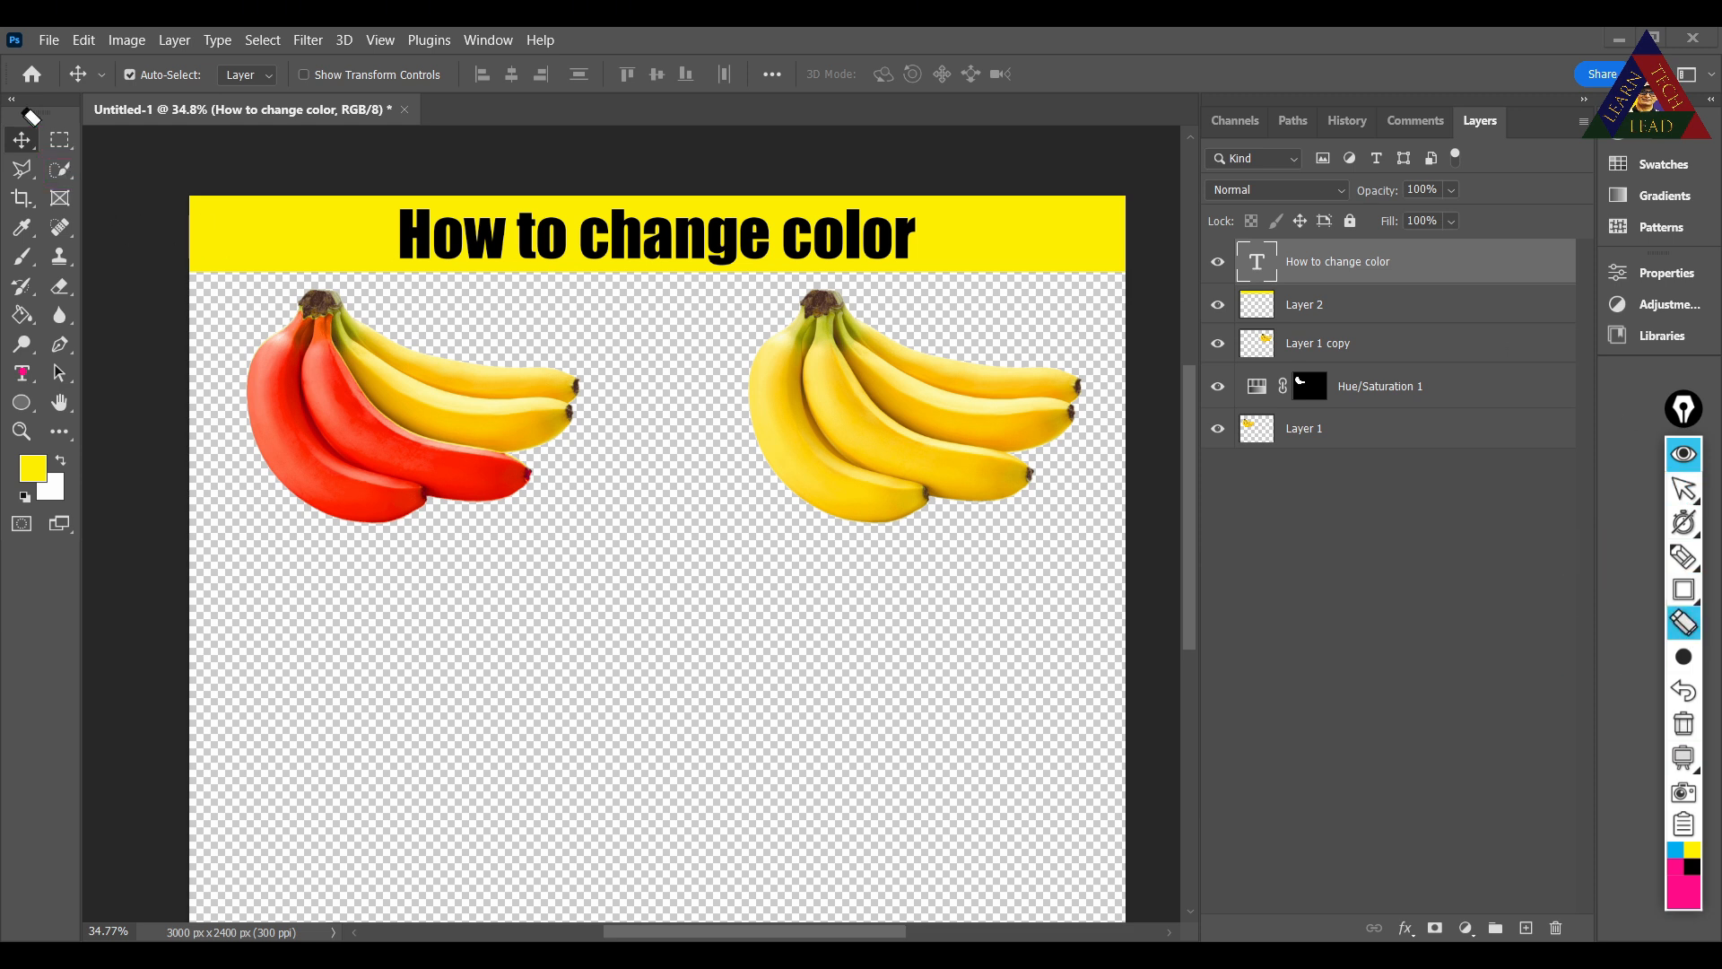
left_click(1694, 493)
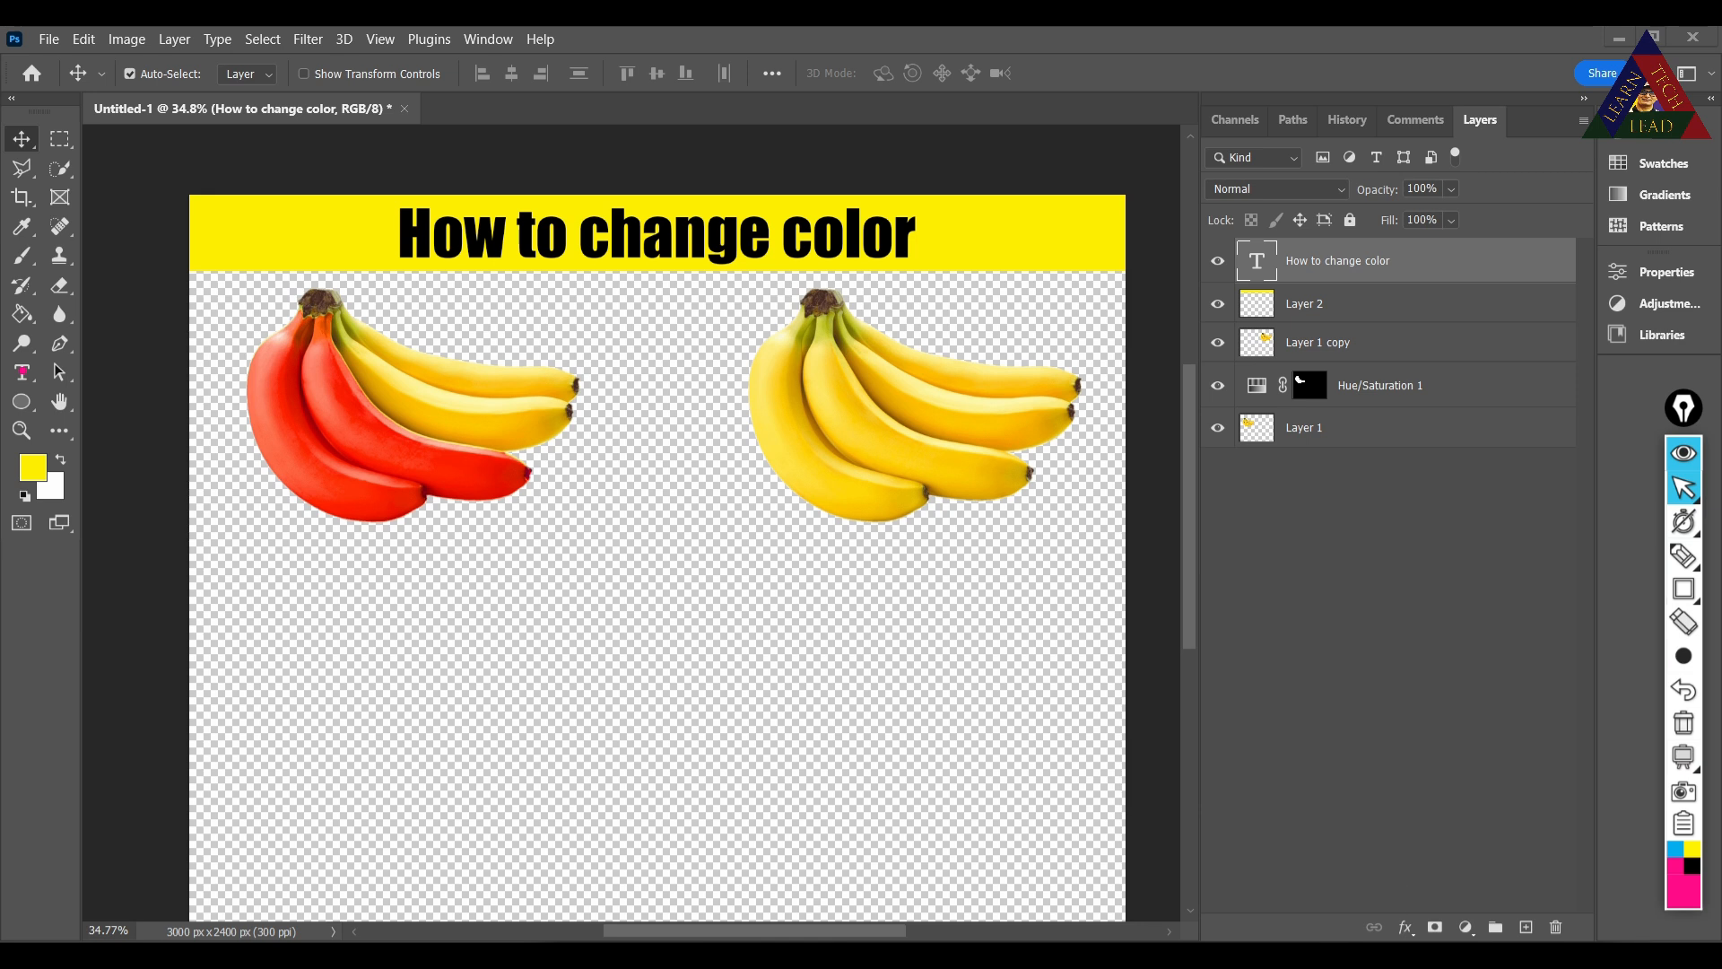
Select the two front bananas of the all-yellow bunch on Layer 1 copy with the Quick Selection tool.
left_click(59, 168)
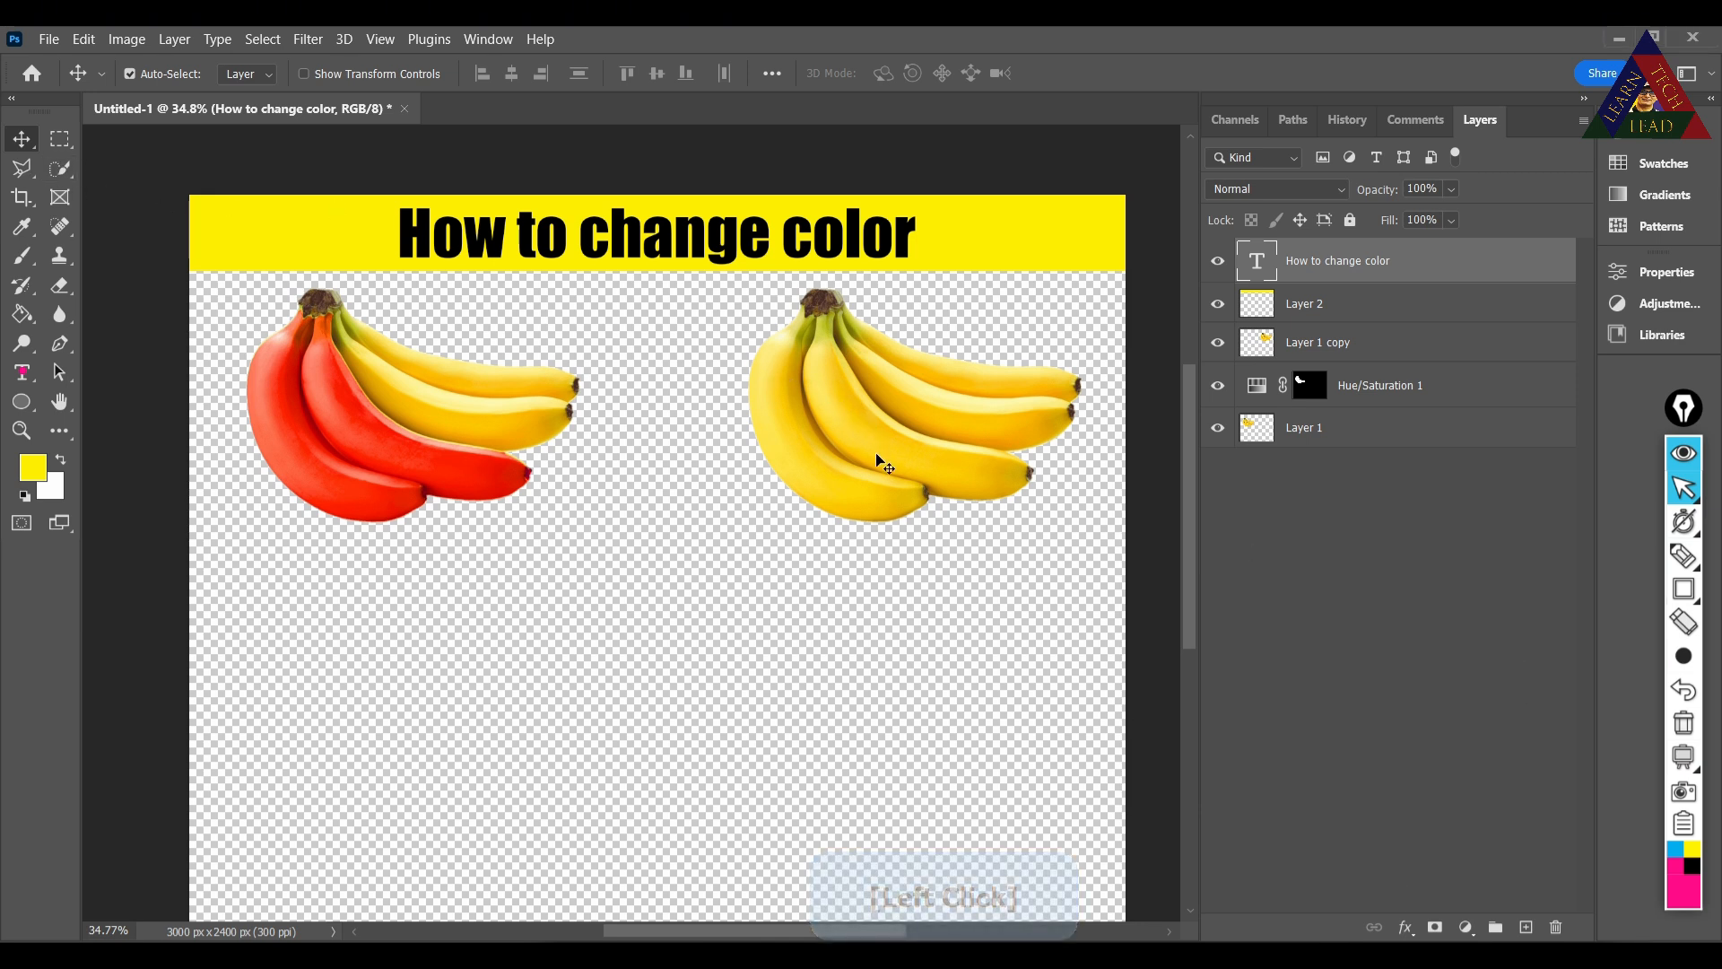
left_click(1335, 347)
left_click(1217, 344)
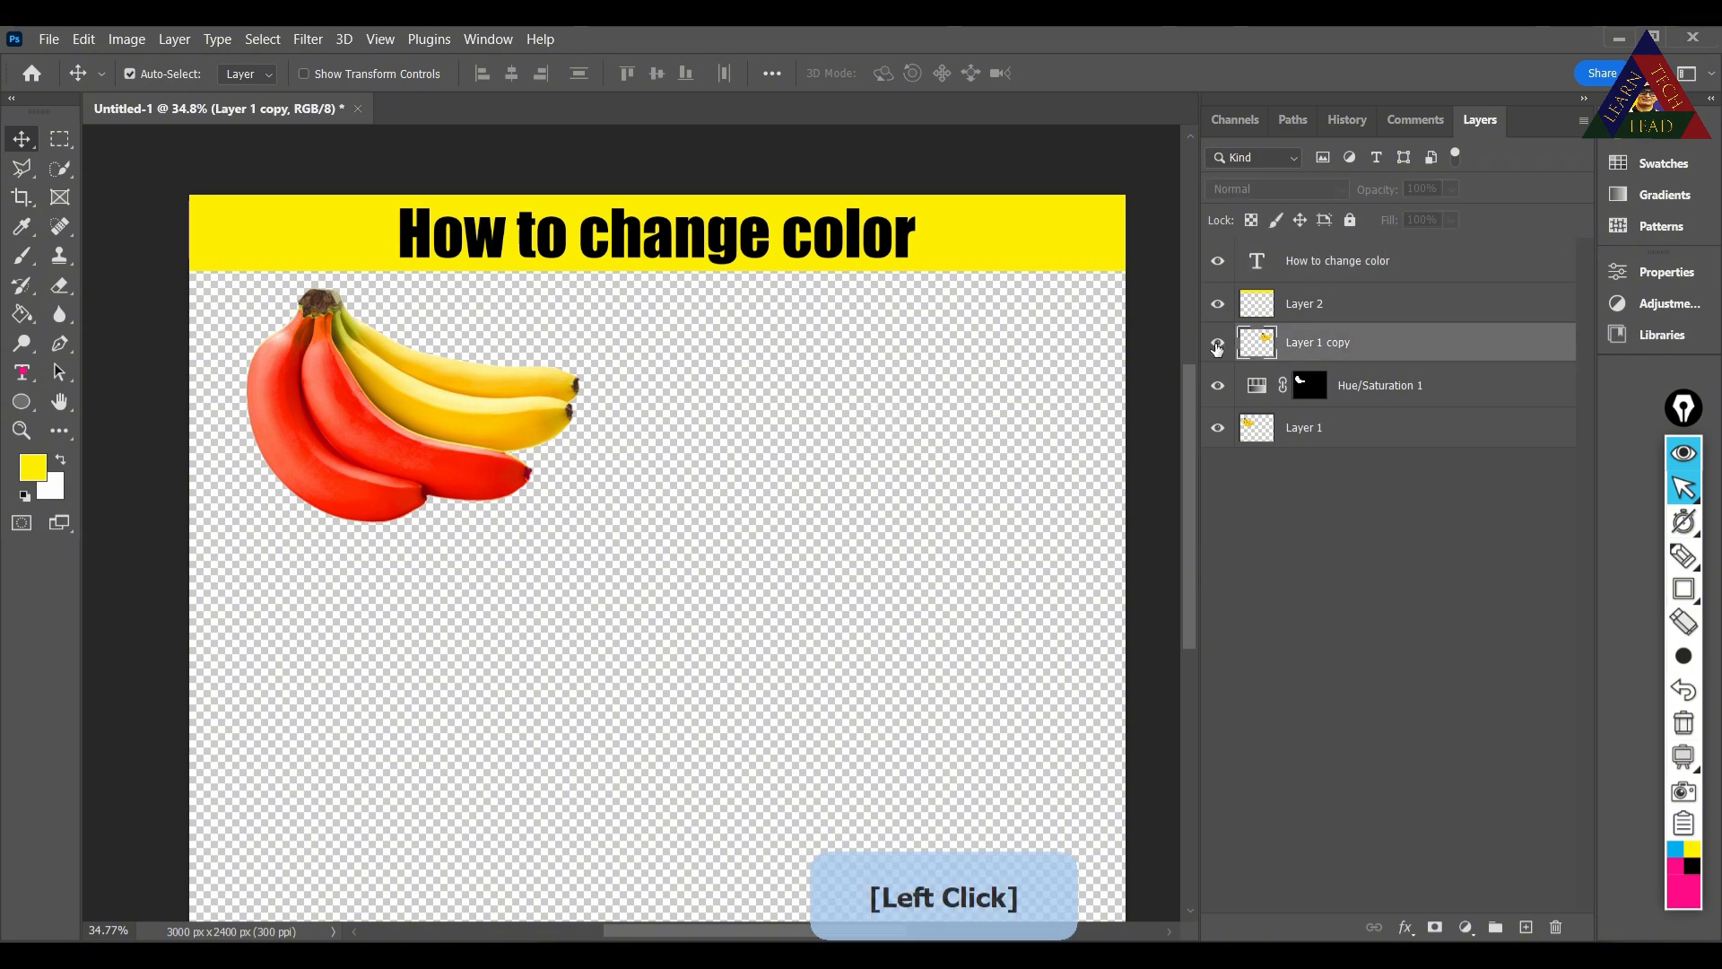
left_click(1217, 344)
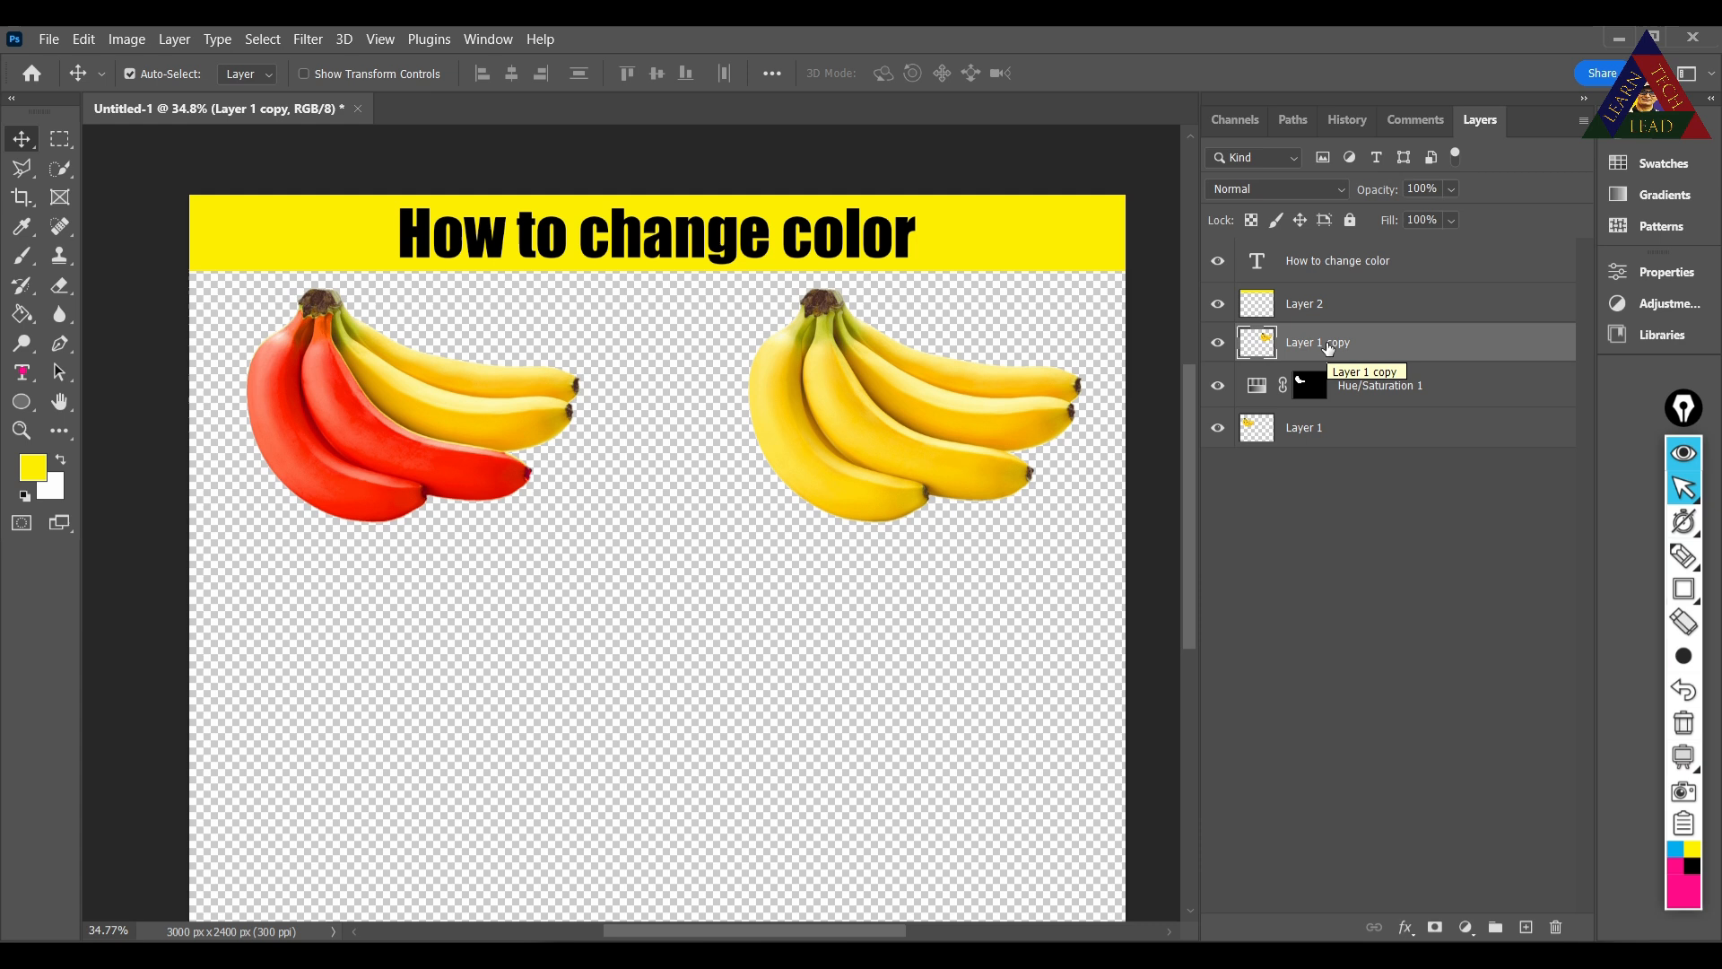
left_click(1329, 348)
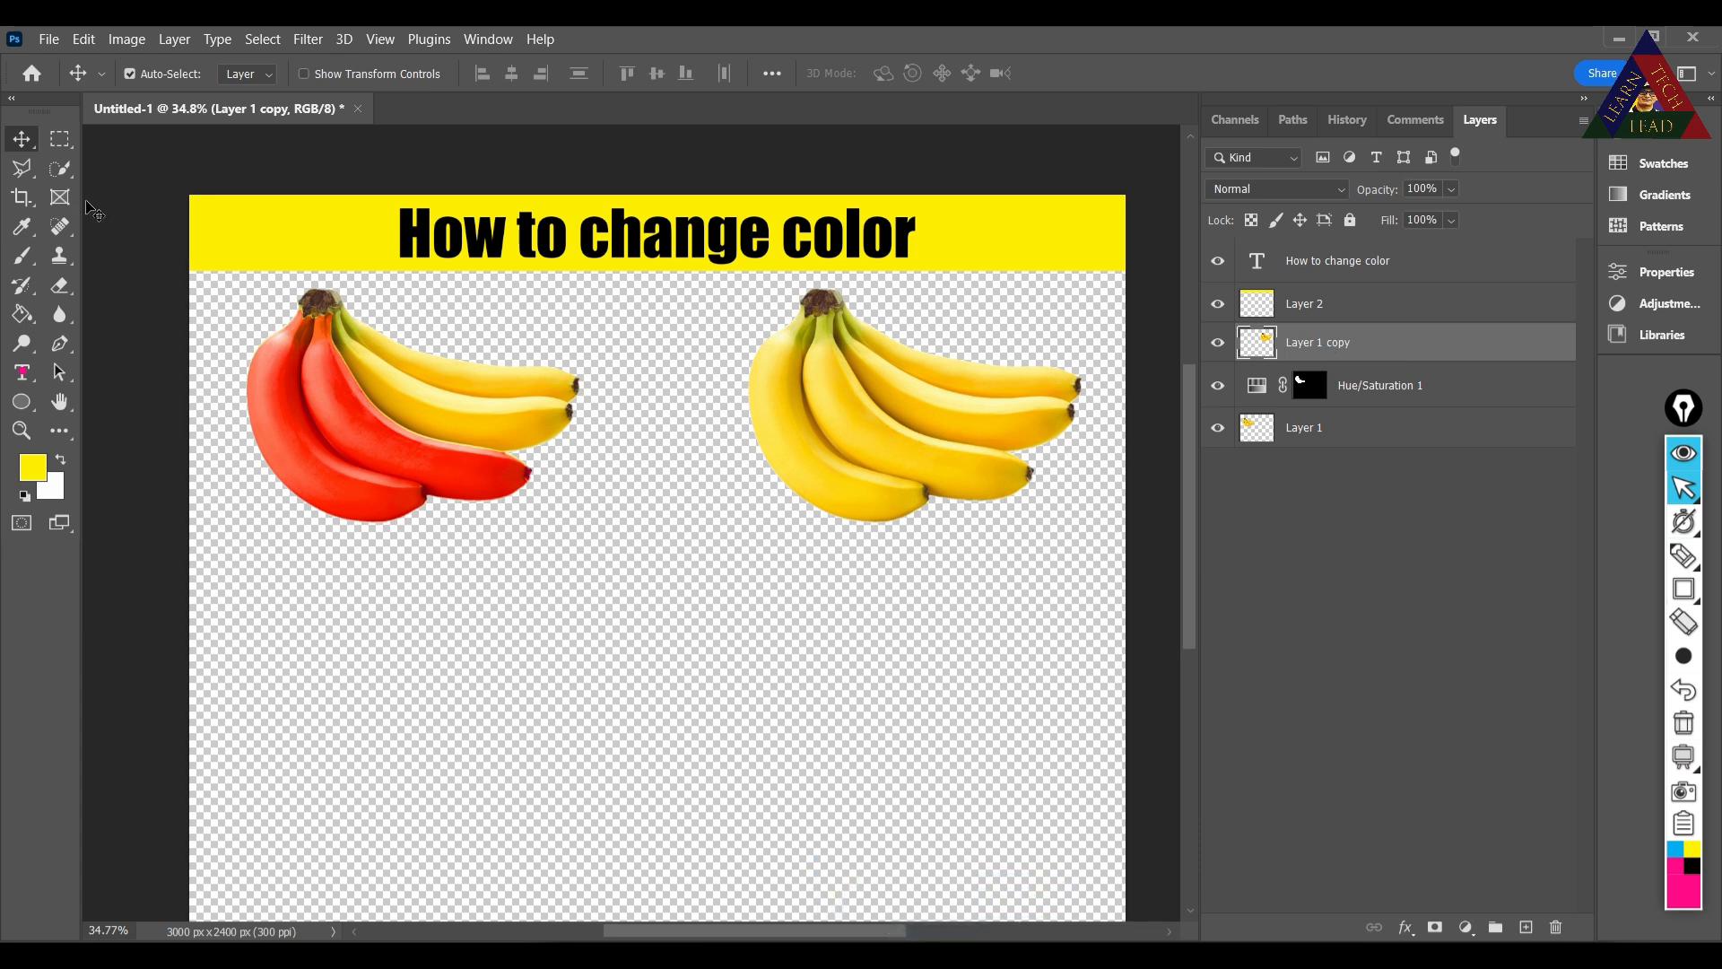
left_click(60, 167)
left_click_drag(830, 393, 811, 443)
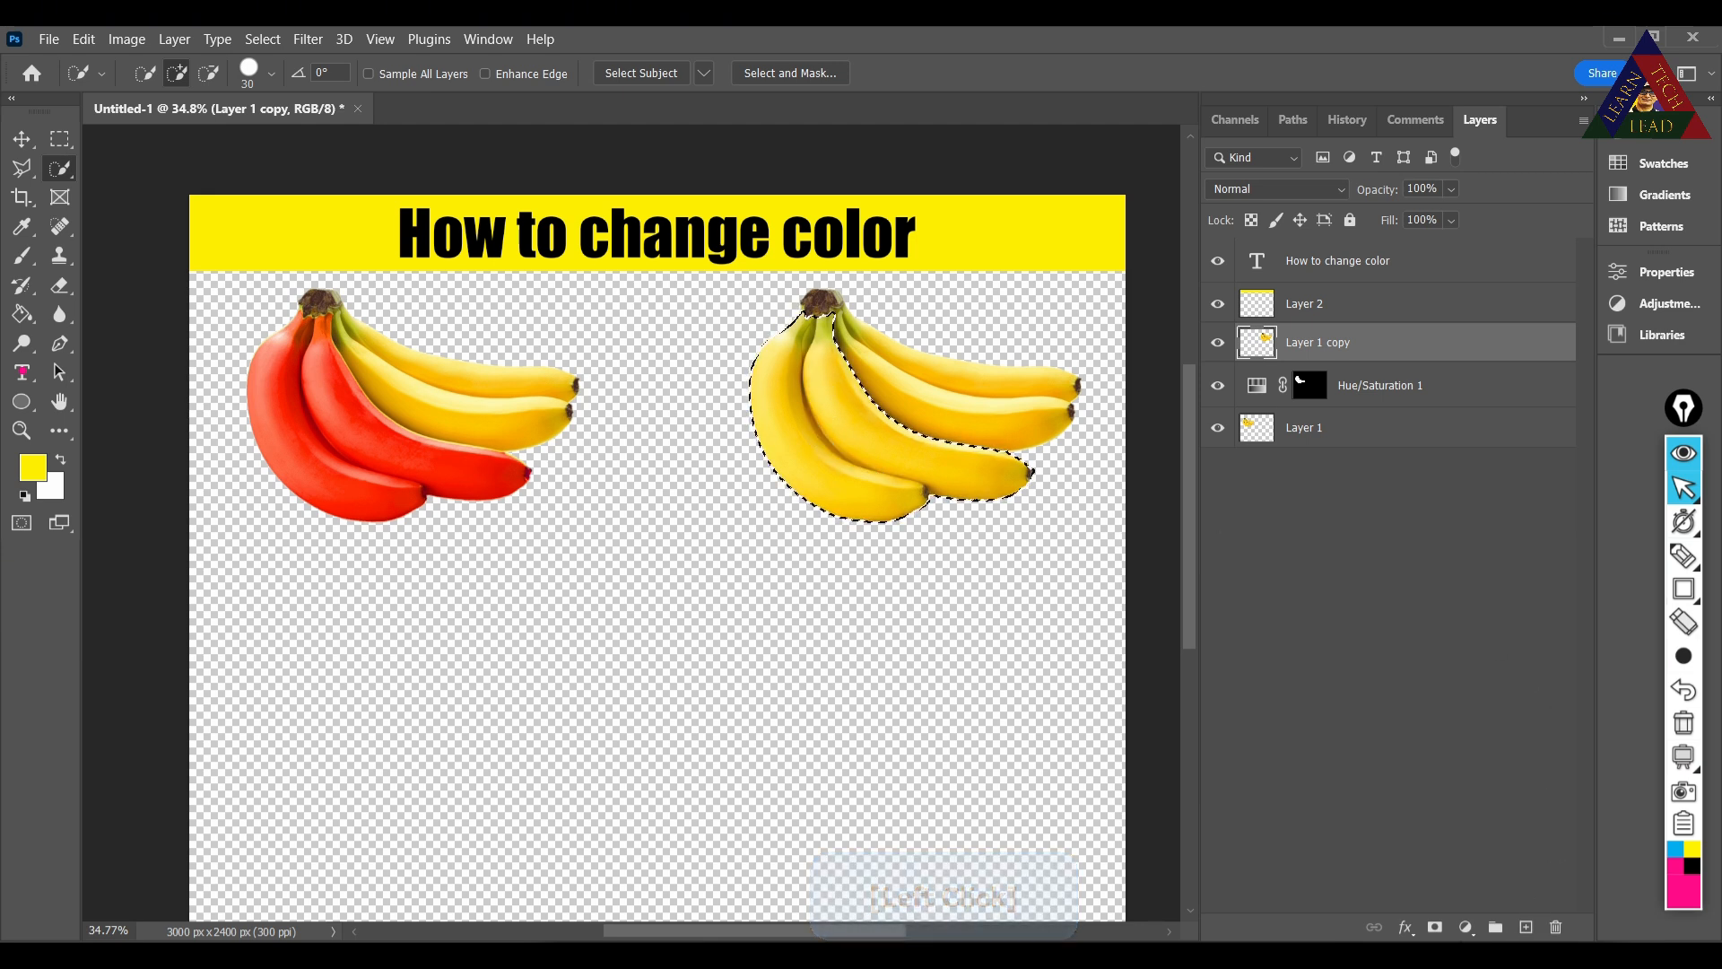
Recolor the selected bananas red with a Hue/Saturation adjustment layer, hue -39 and saturation +45, and toggle its visibility to compare.
left_click(1466, 927)
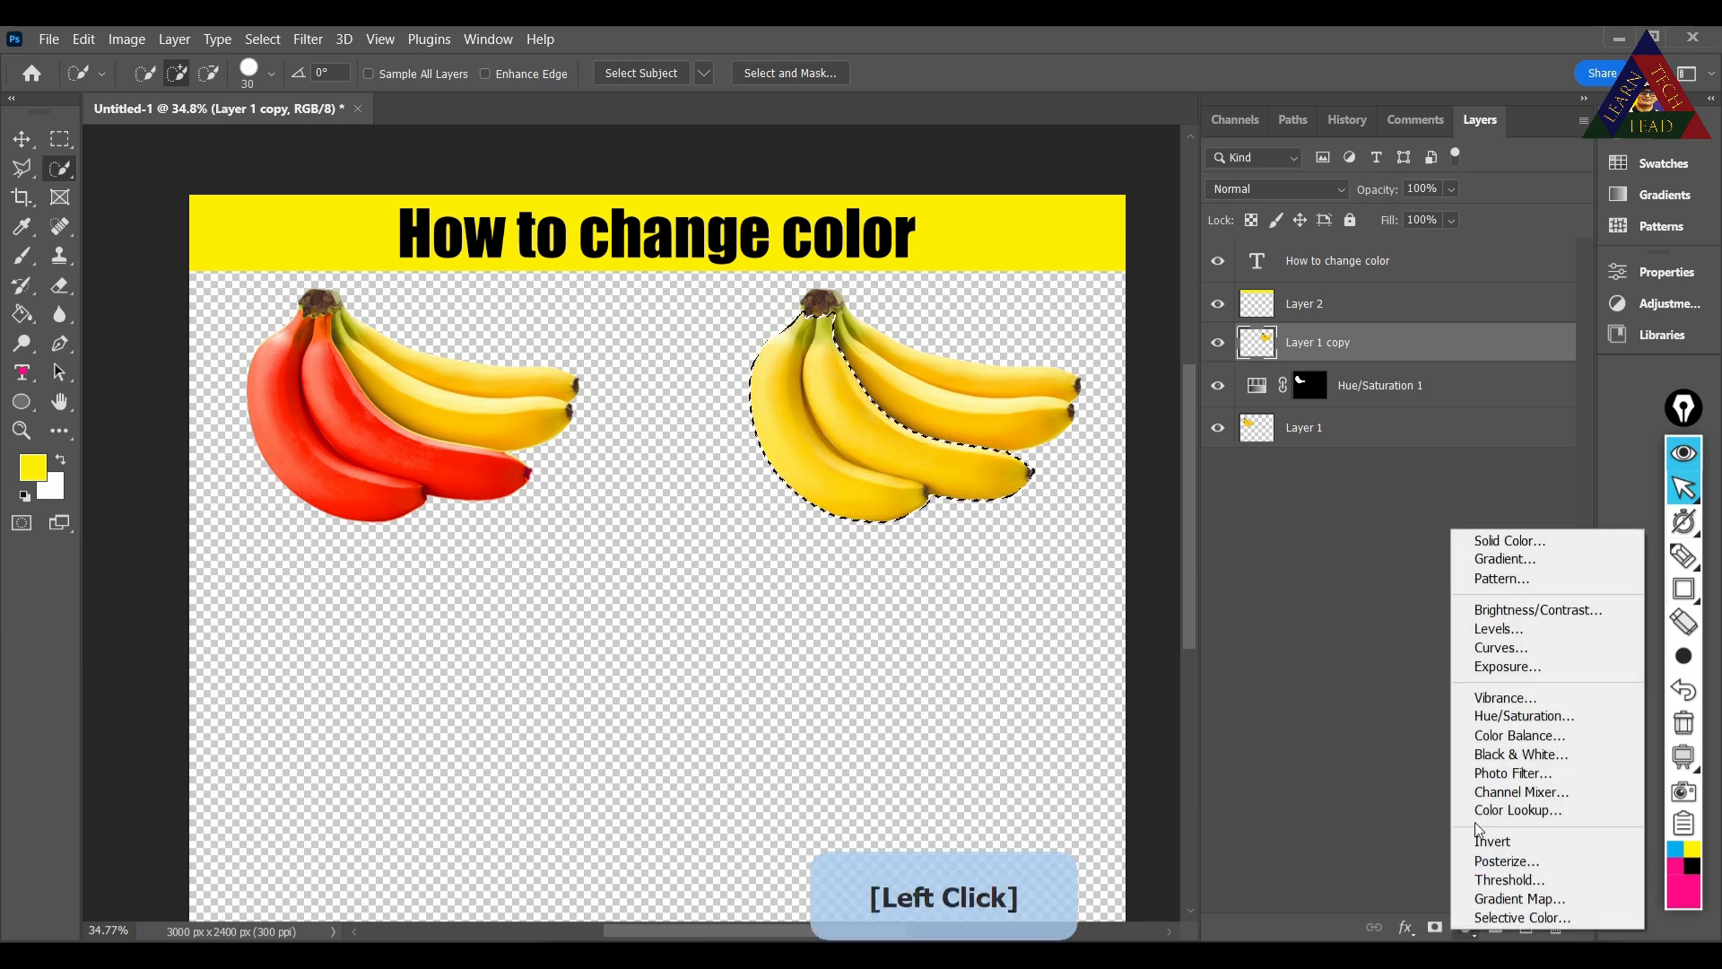
left_click(1507, 716)
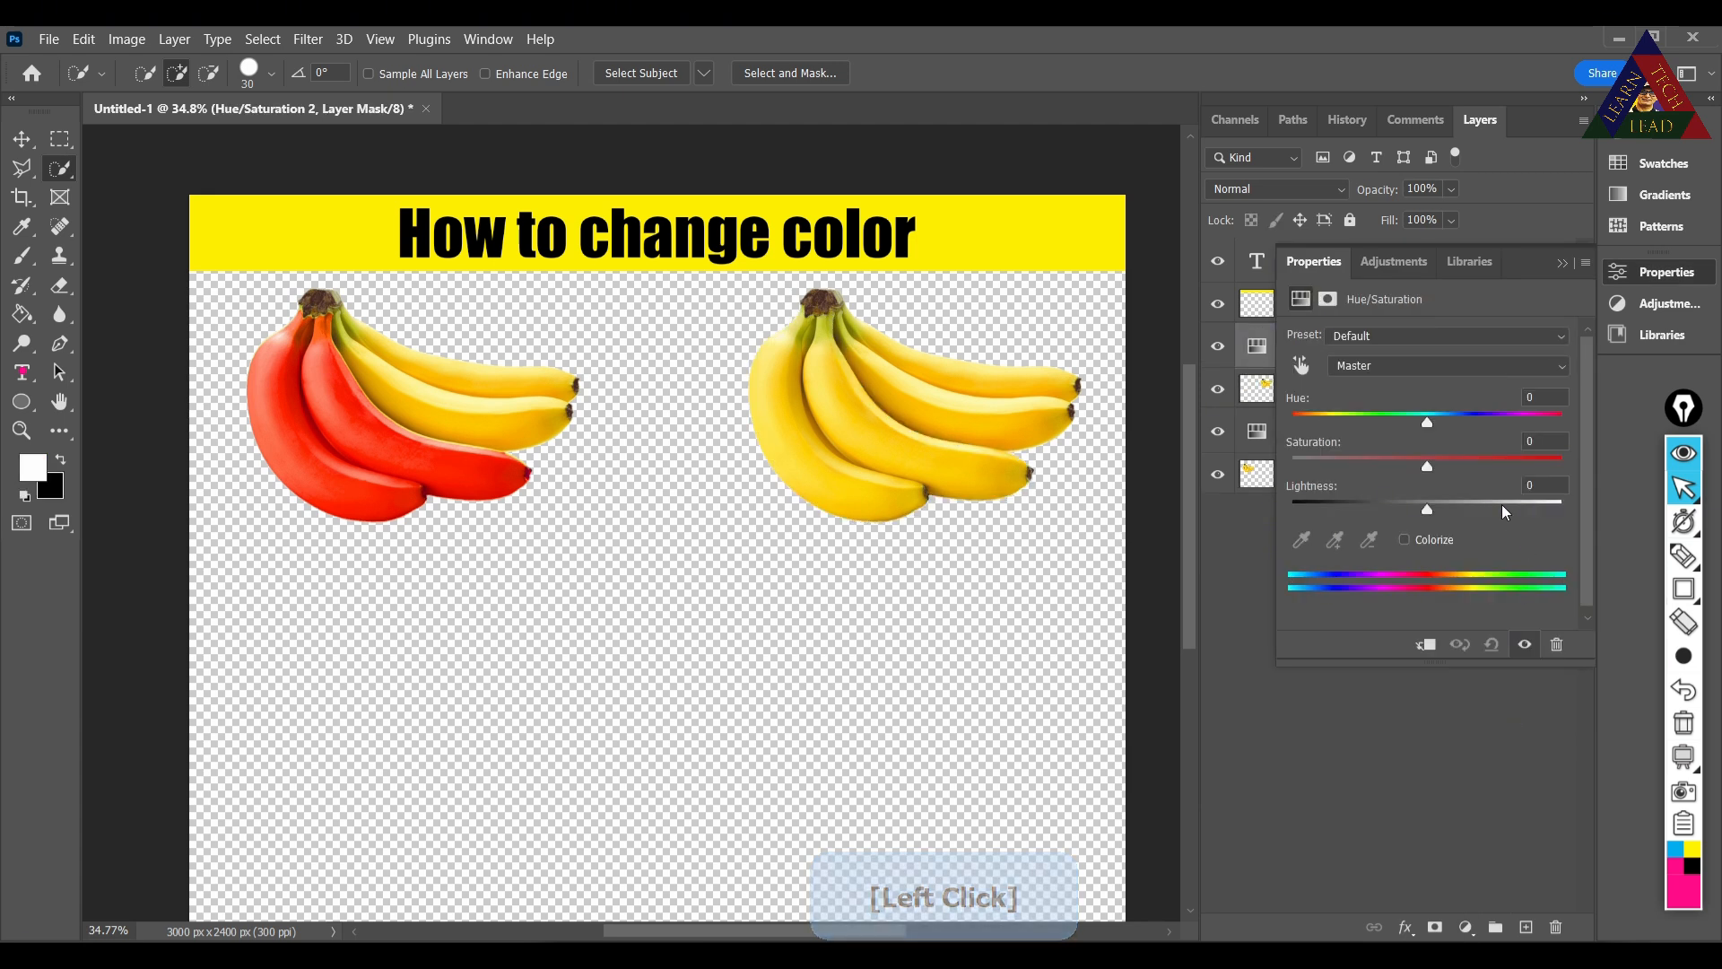
left_click_drag(1427, 466, 1477, 470)
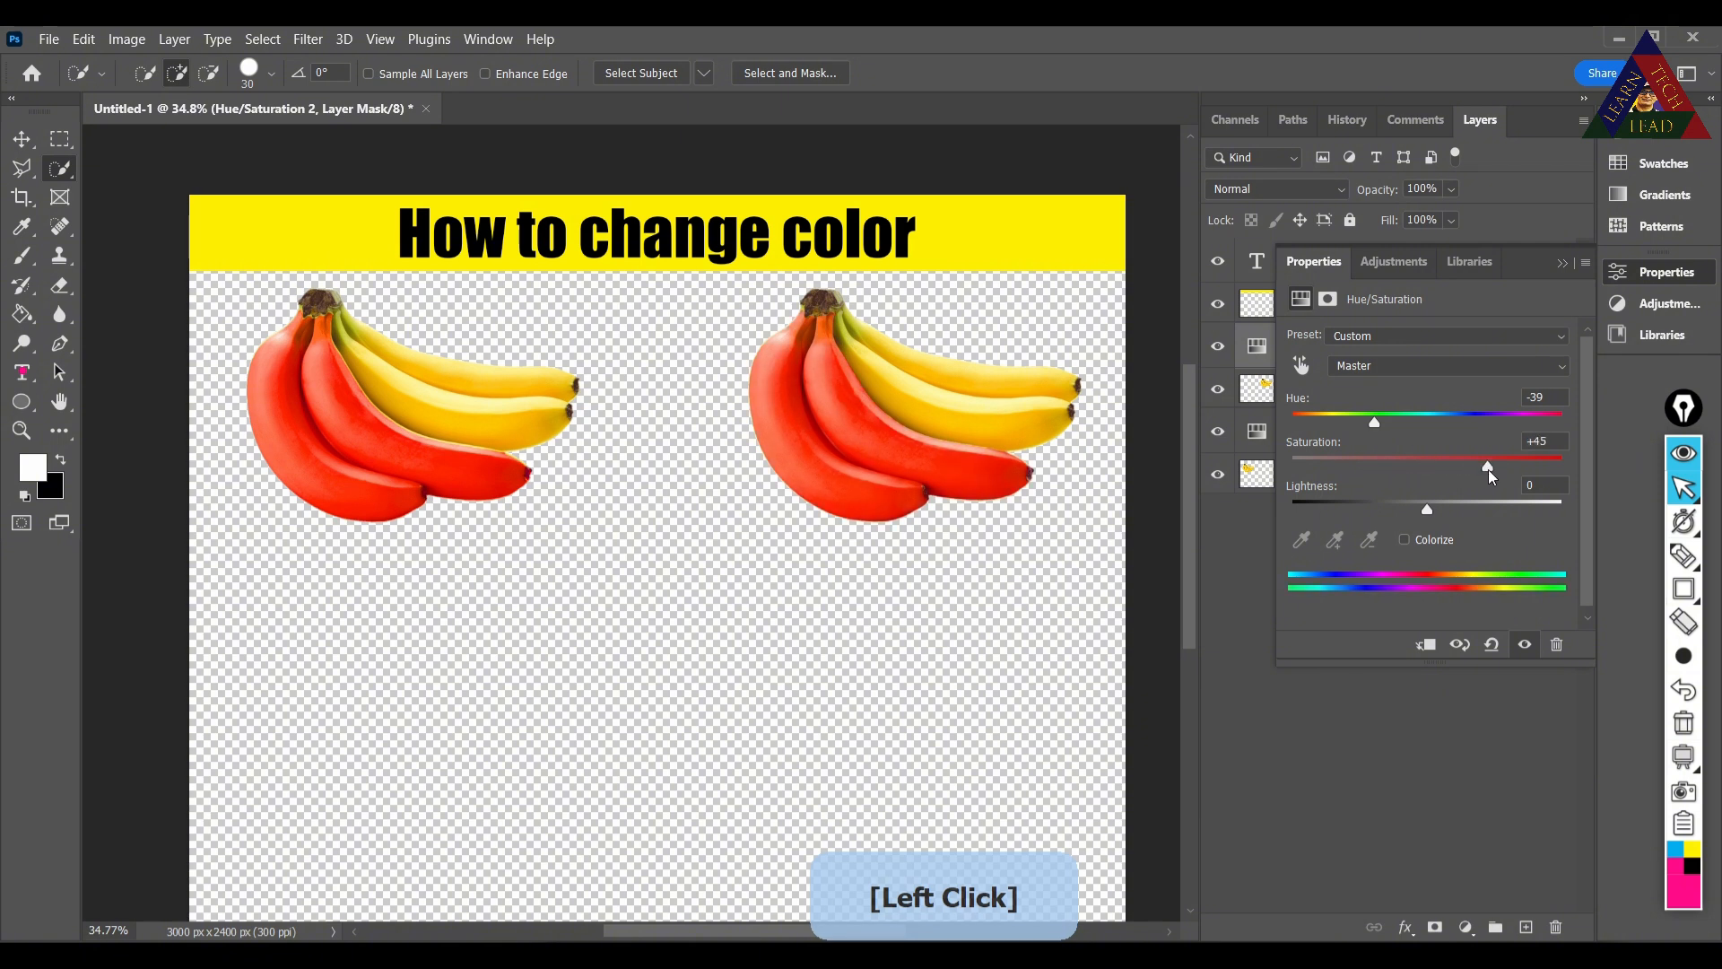
left_click(1561, 266)
left_click(1218, 348)
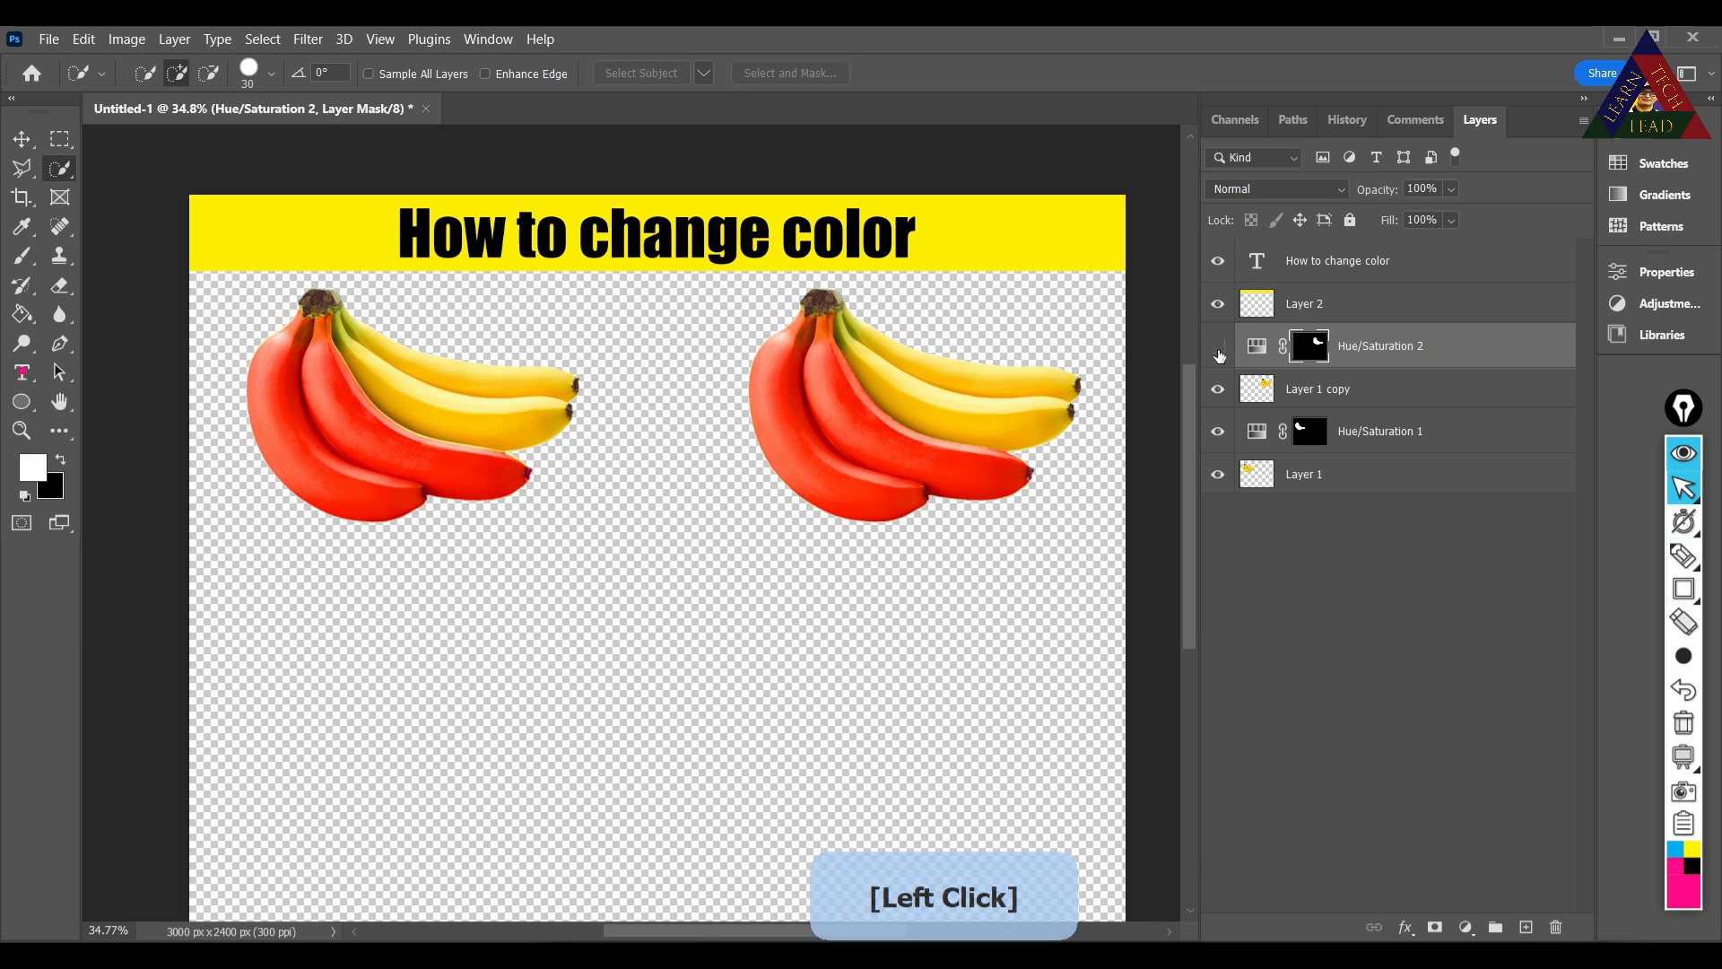
left_click(1217, 348)
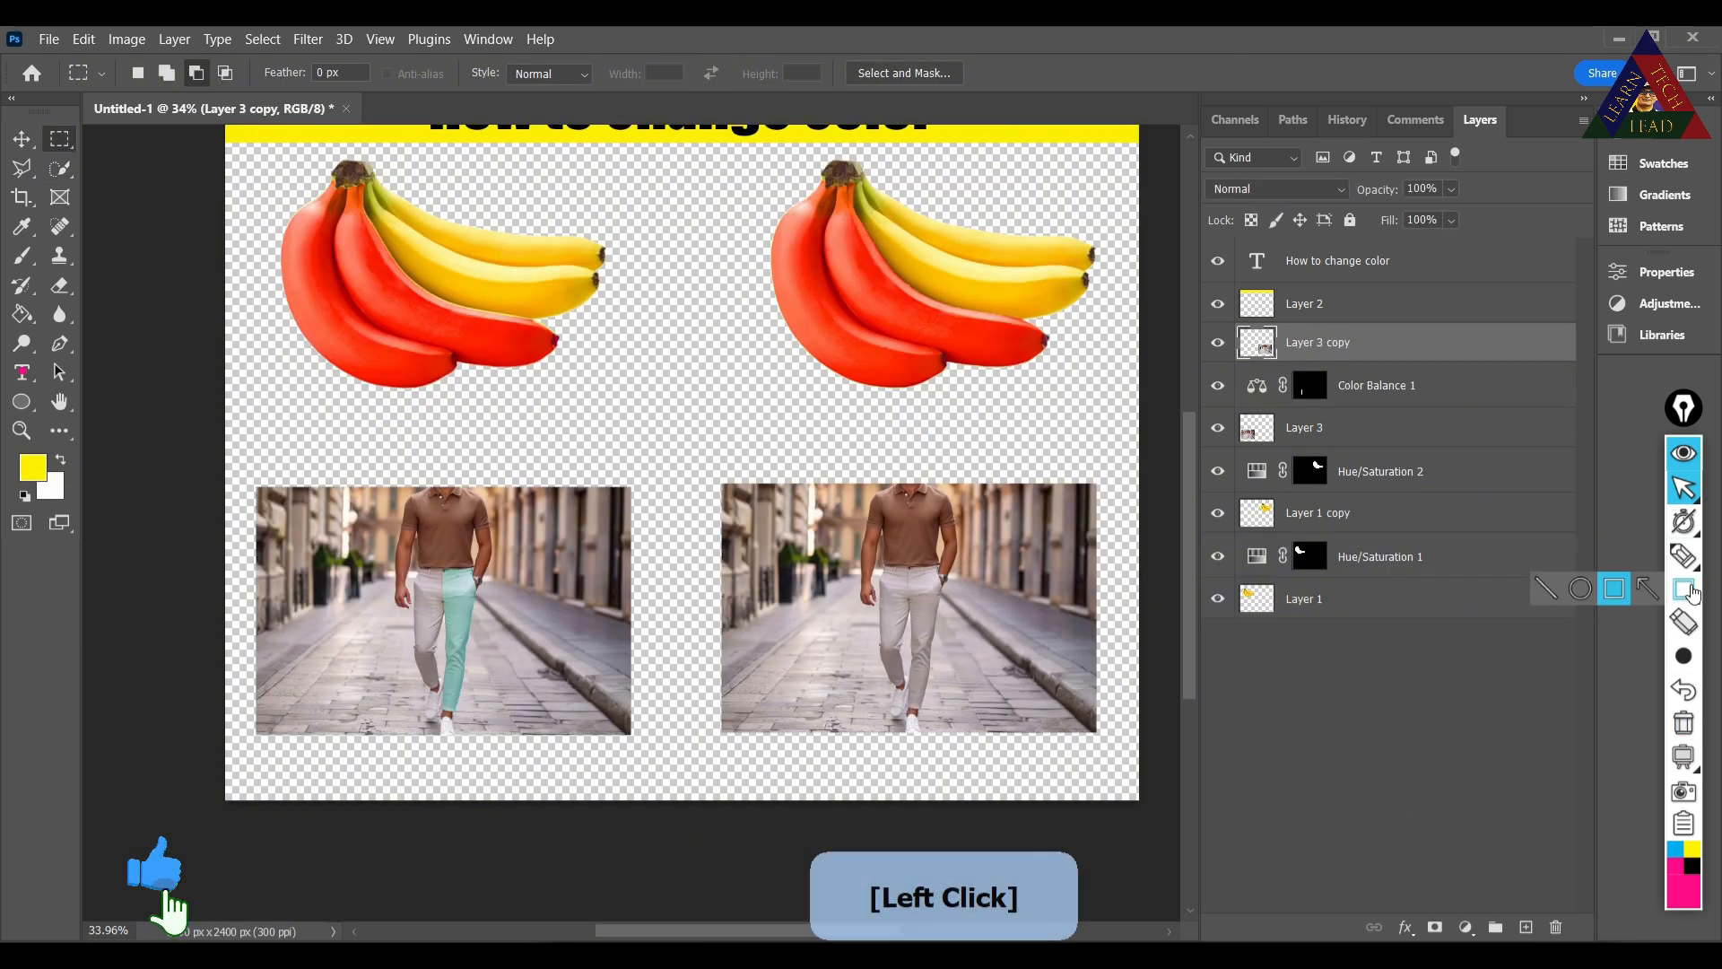
Frame the teal trouser leg in the street photo with a pink annotation rectangle, erase it and return to the normal cursor.
key("alt")
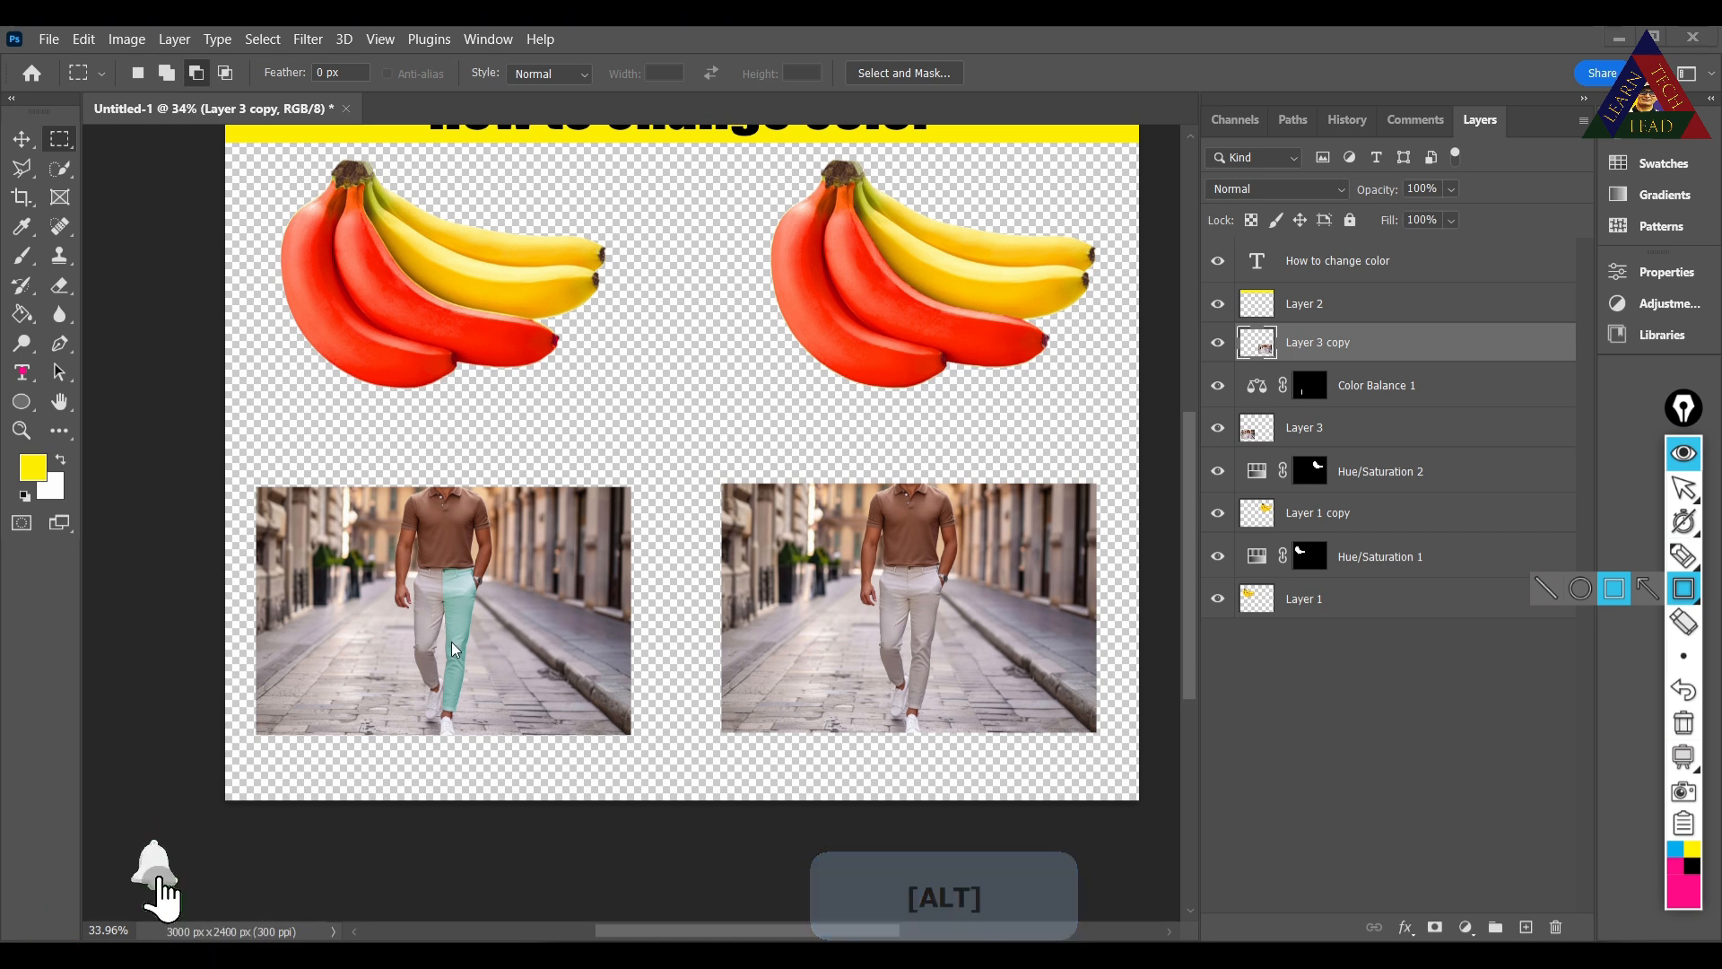
key("ctrl")
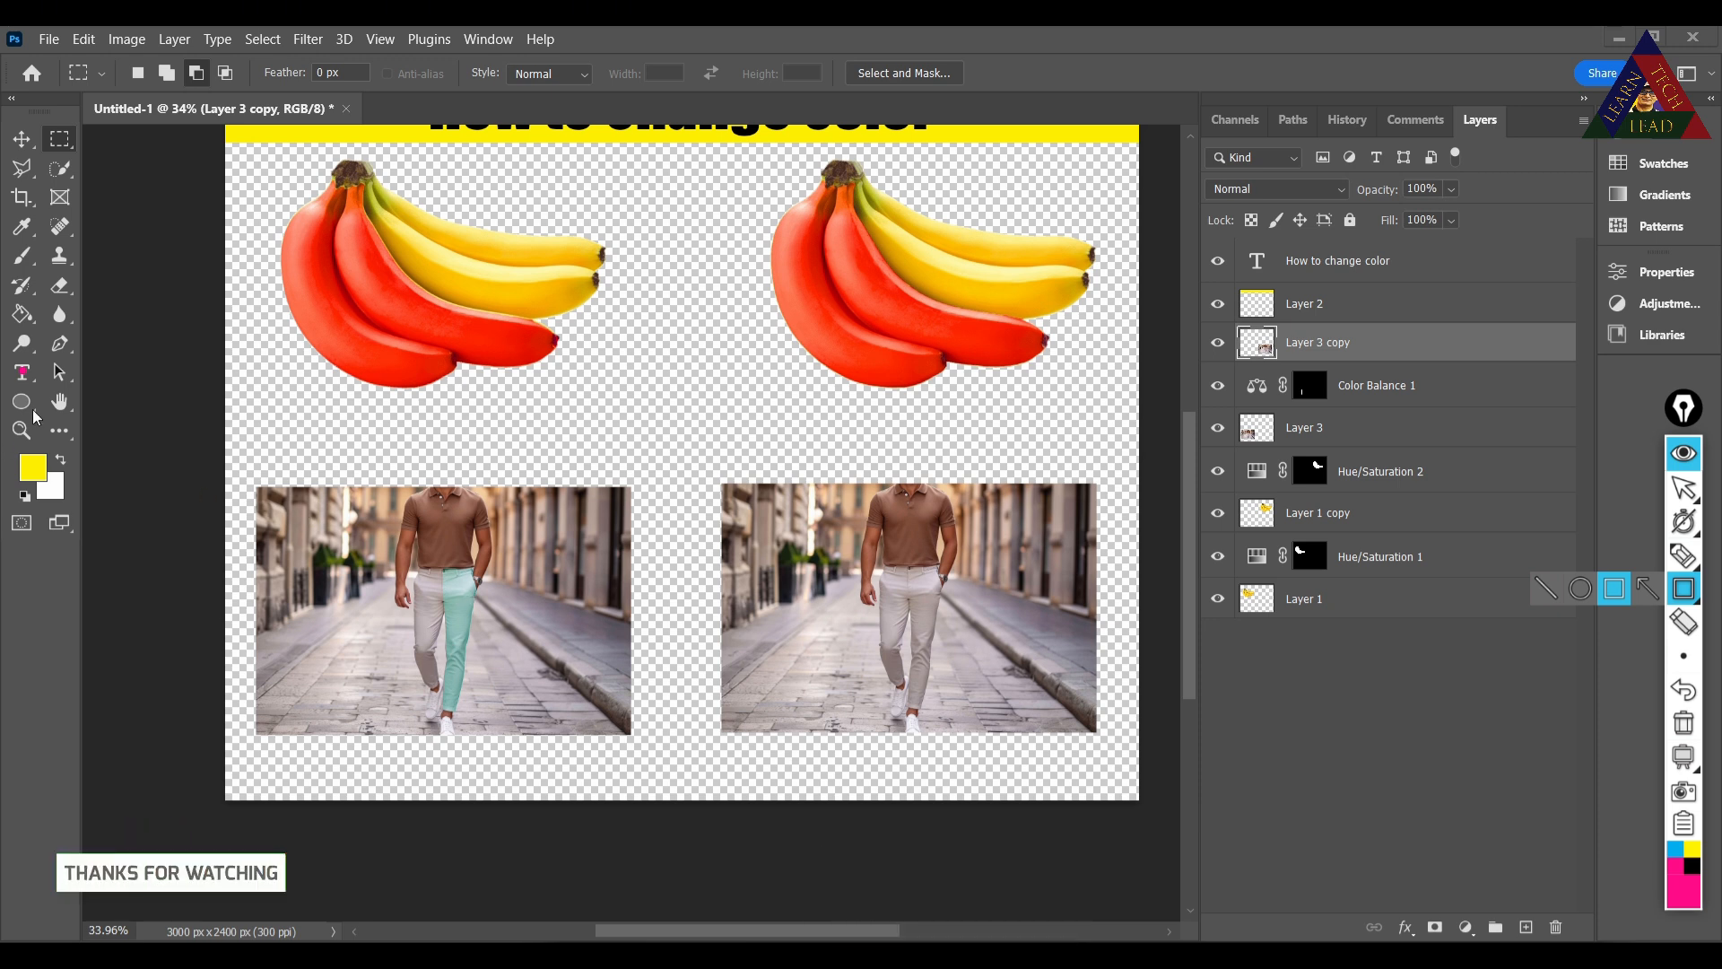
left_click(23, 436)
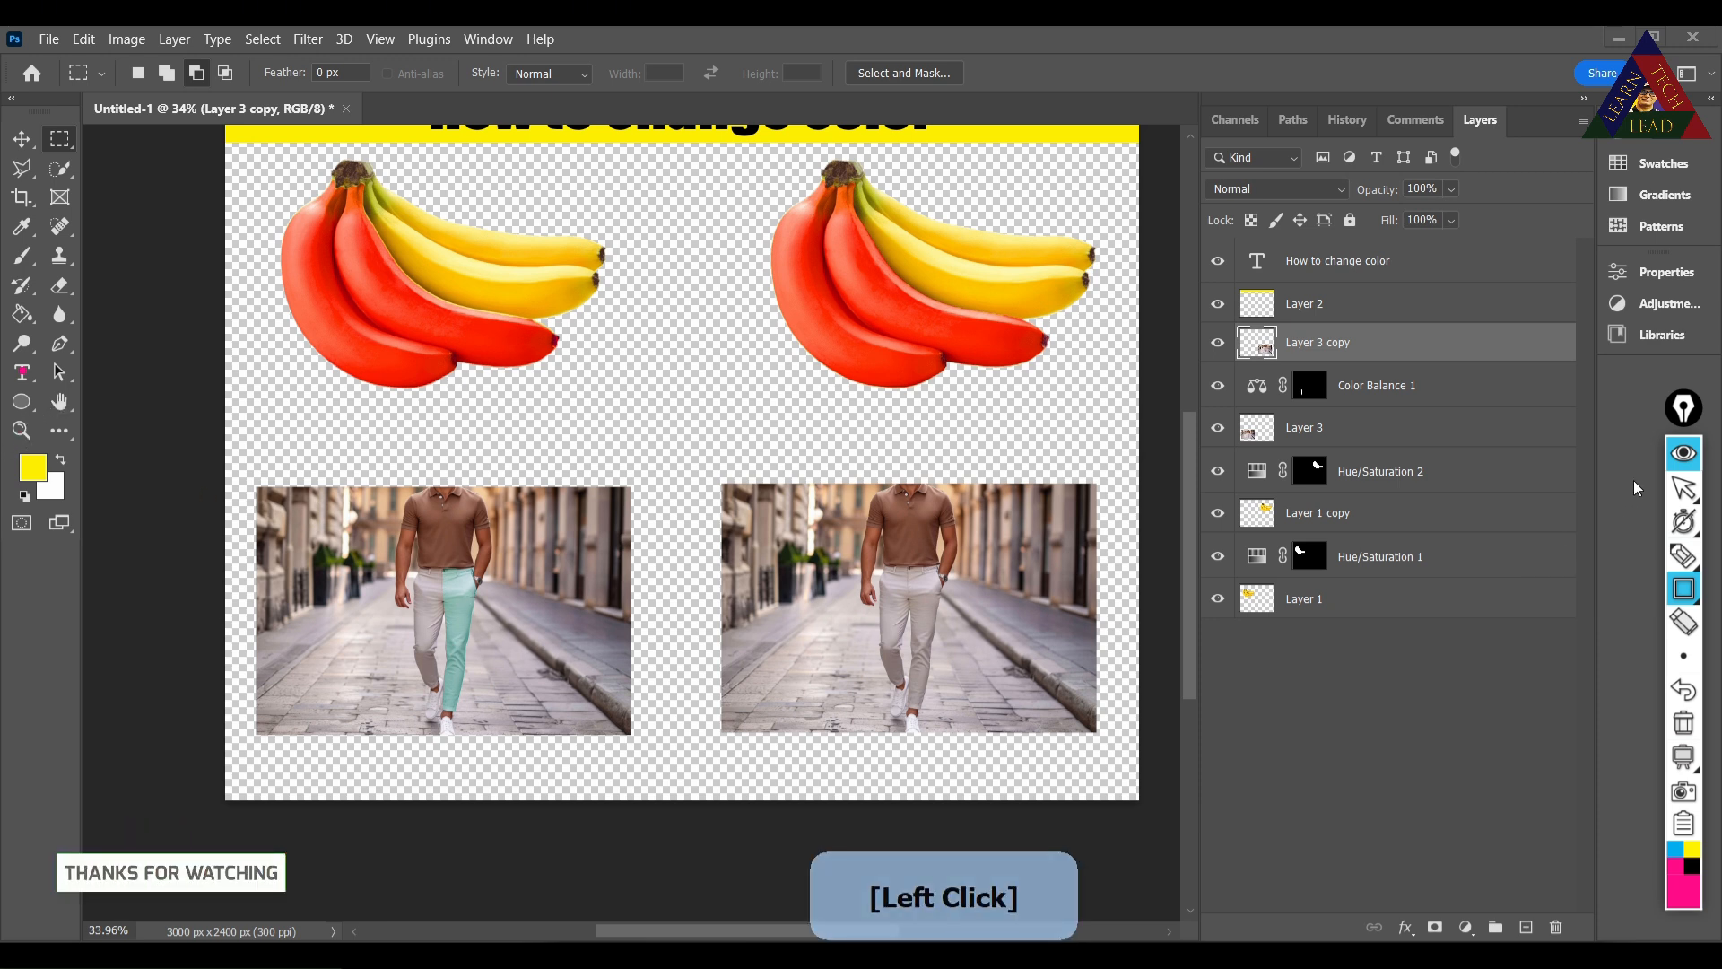
left_click(1683, 489)
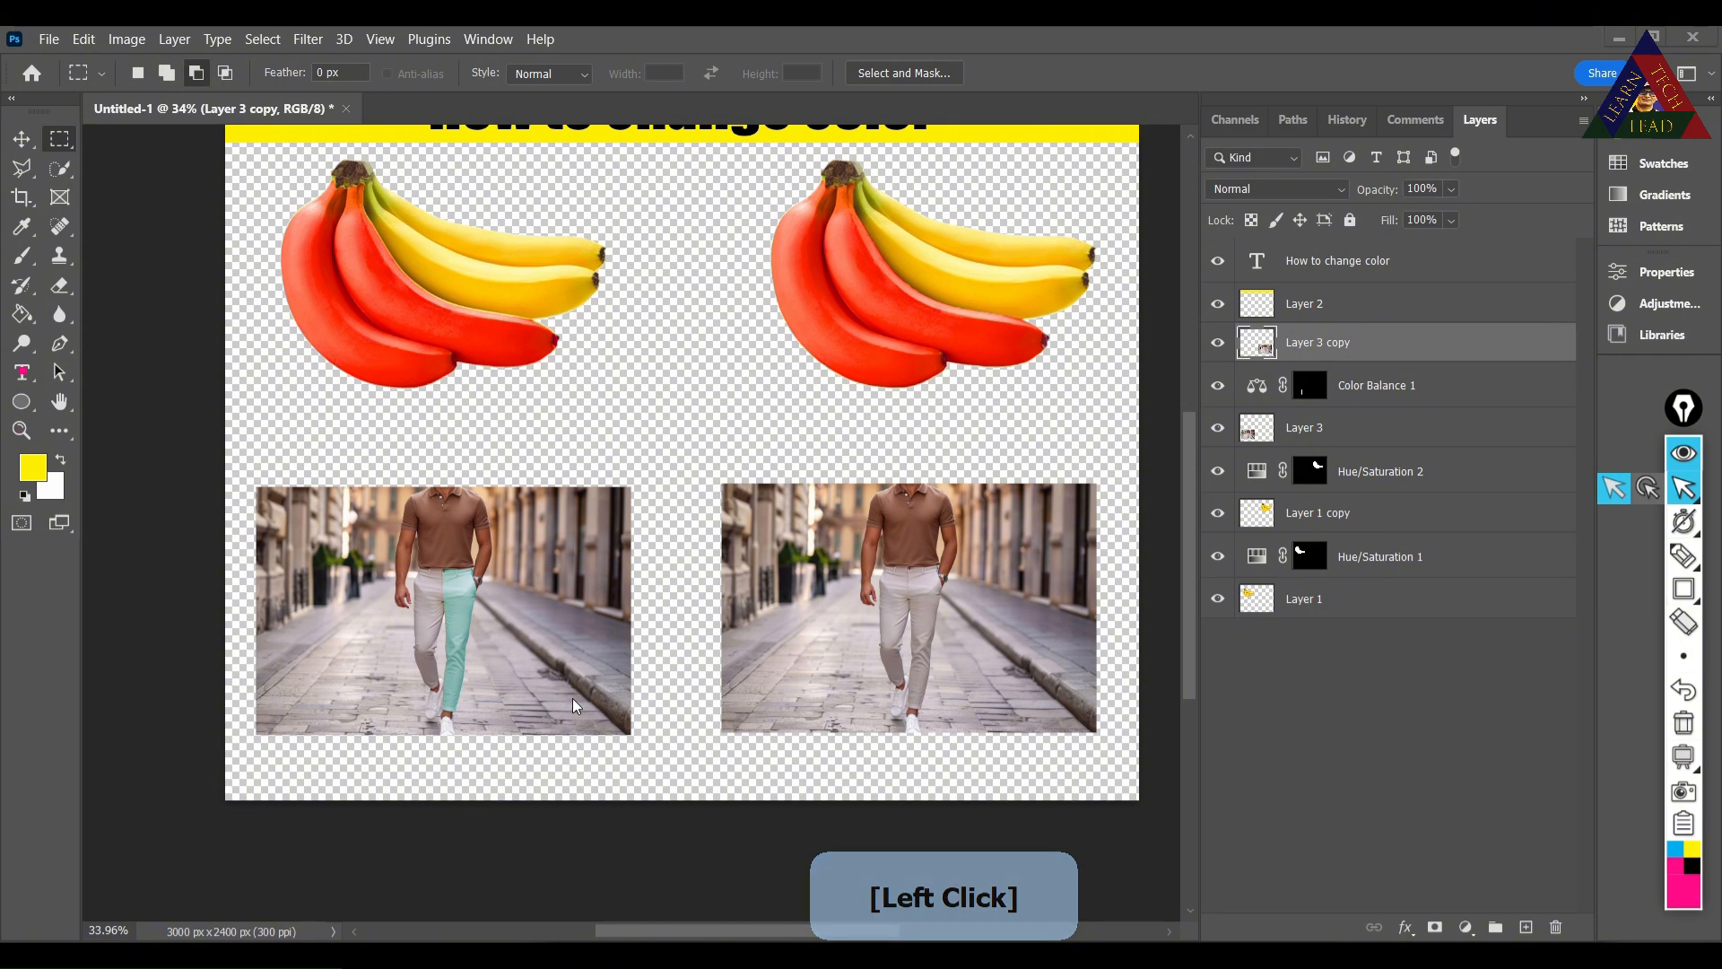
scroll(572, 697, "up", 5, "alt")
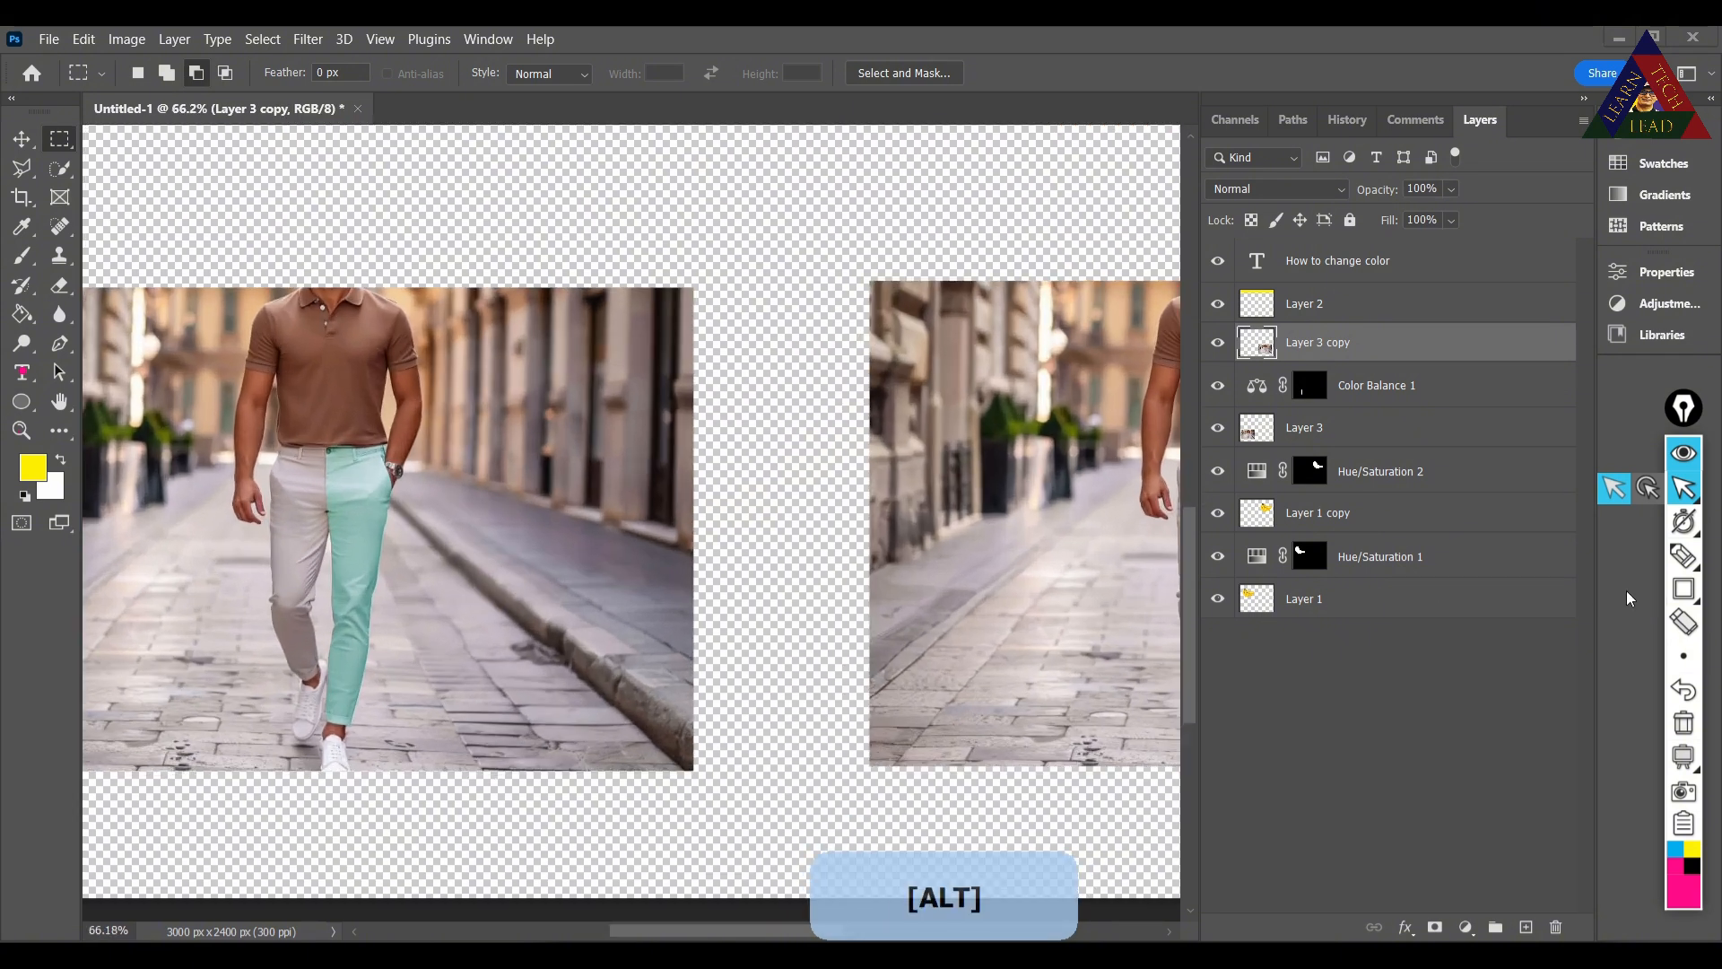
left_click(1684, 589)
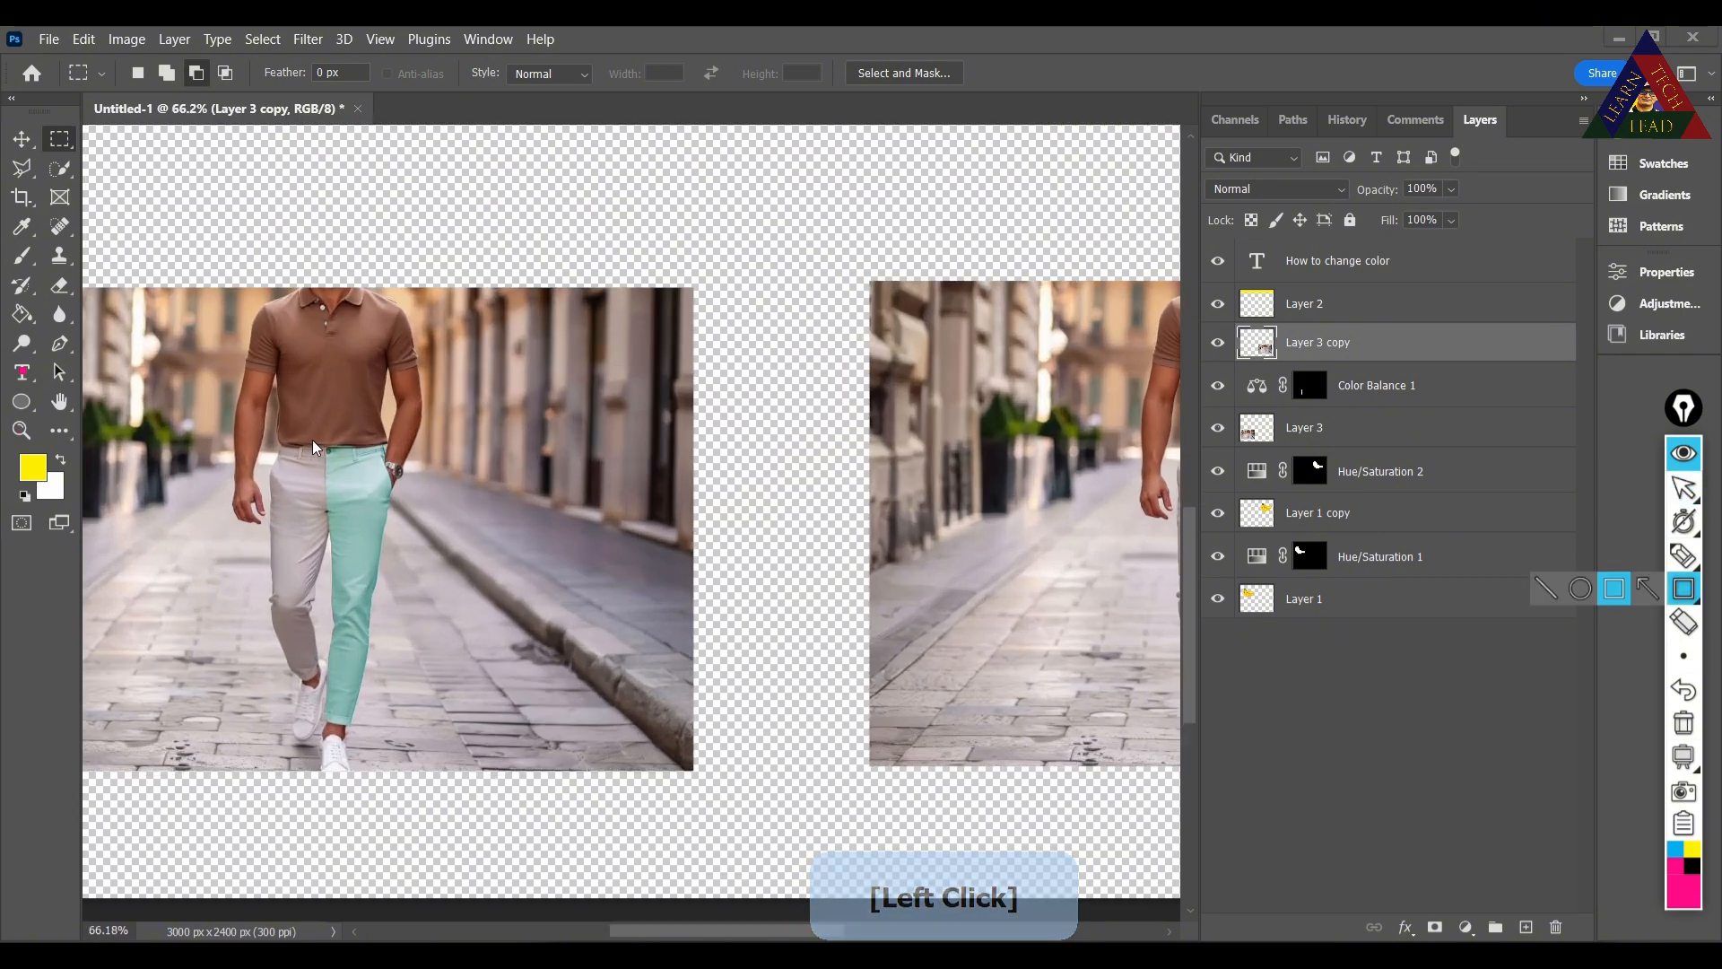
mouse_move(313, 439)
left_mouse_down()
mouse_move(351, 683)
mouse_move(405, 733)
left_mouse_up()
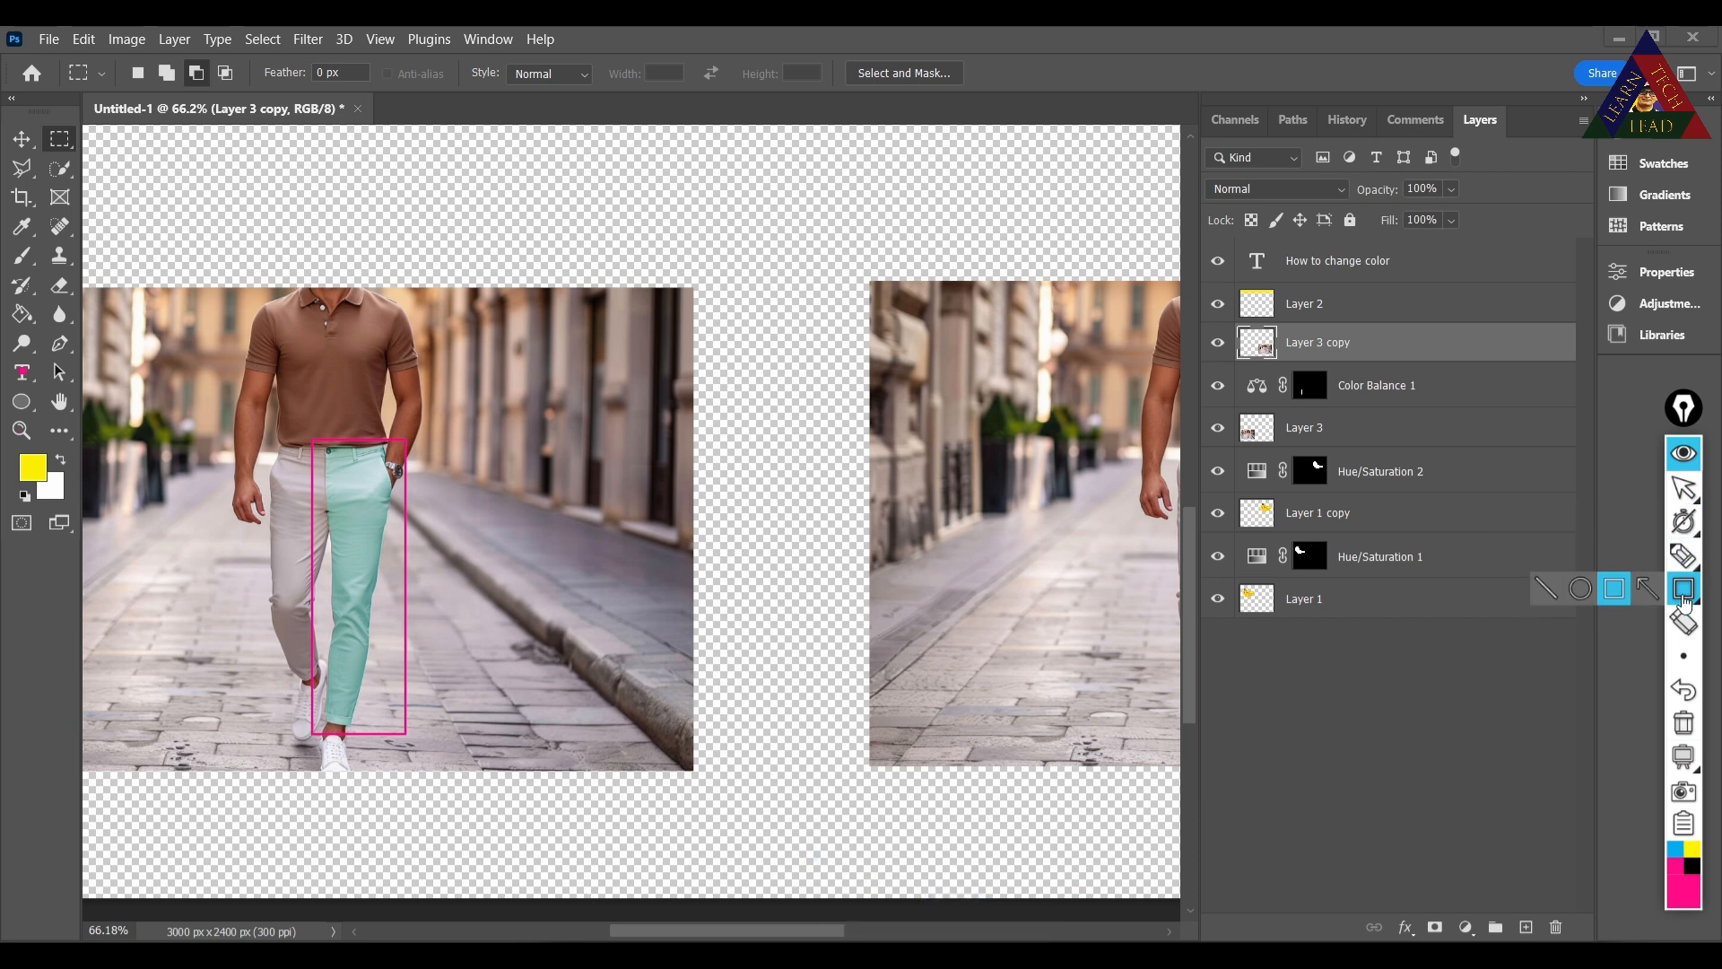
left_click(1683, 621)
left_click(316, 649)
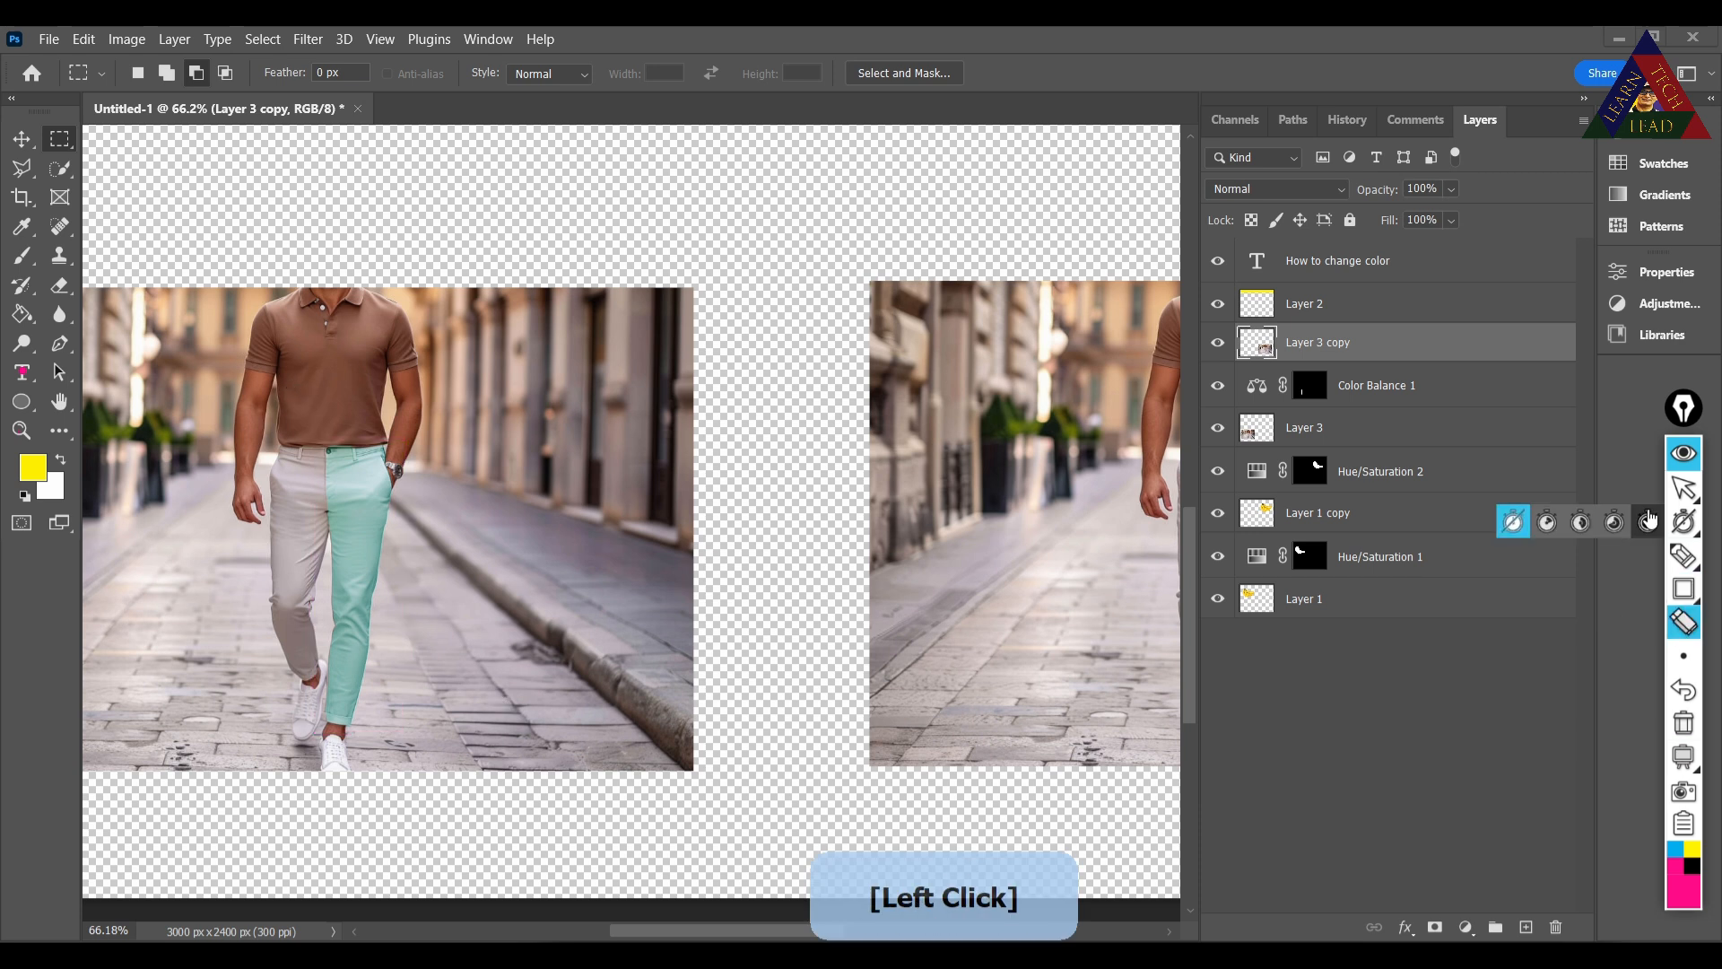
left_click(1689, 499)
left_click(1686, 494)
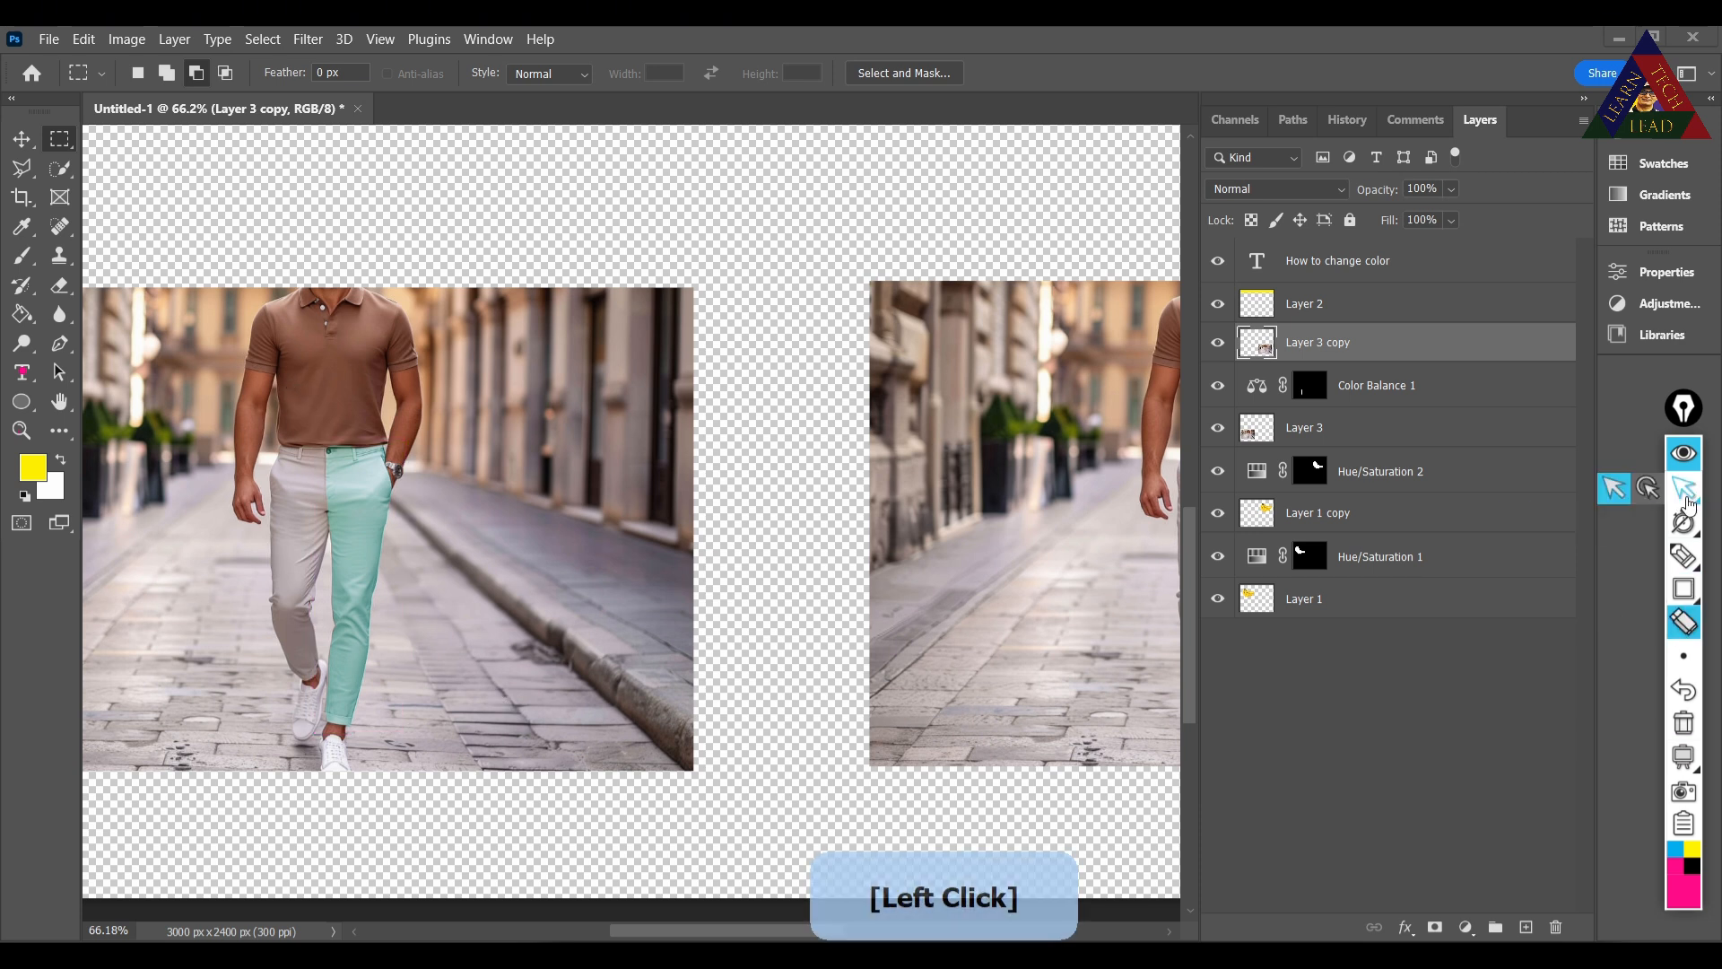
Hide and reshow Layer 3 copy to check that it holds the unrecolored street photo, keeping it the active layer.
left_click(787, 938)
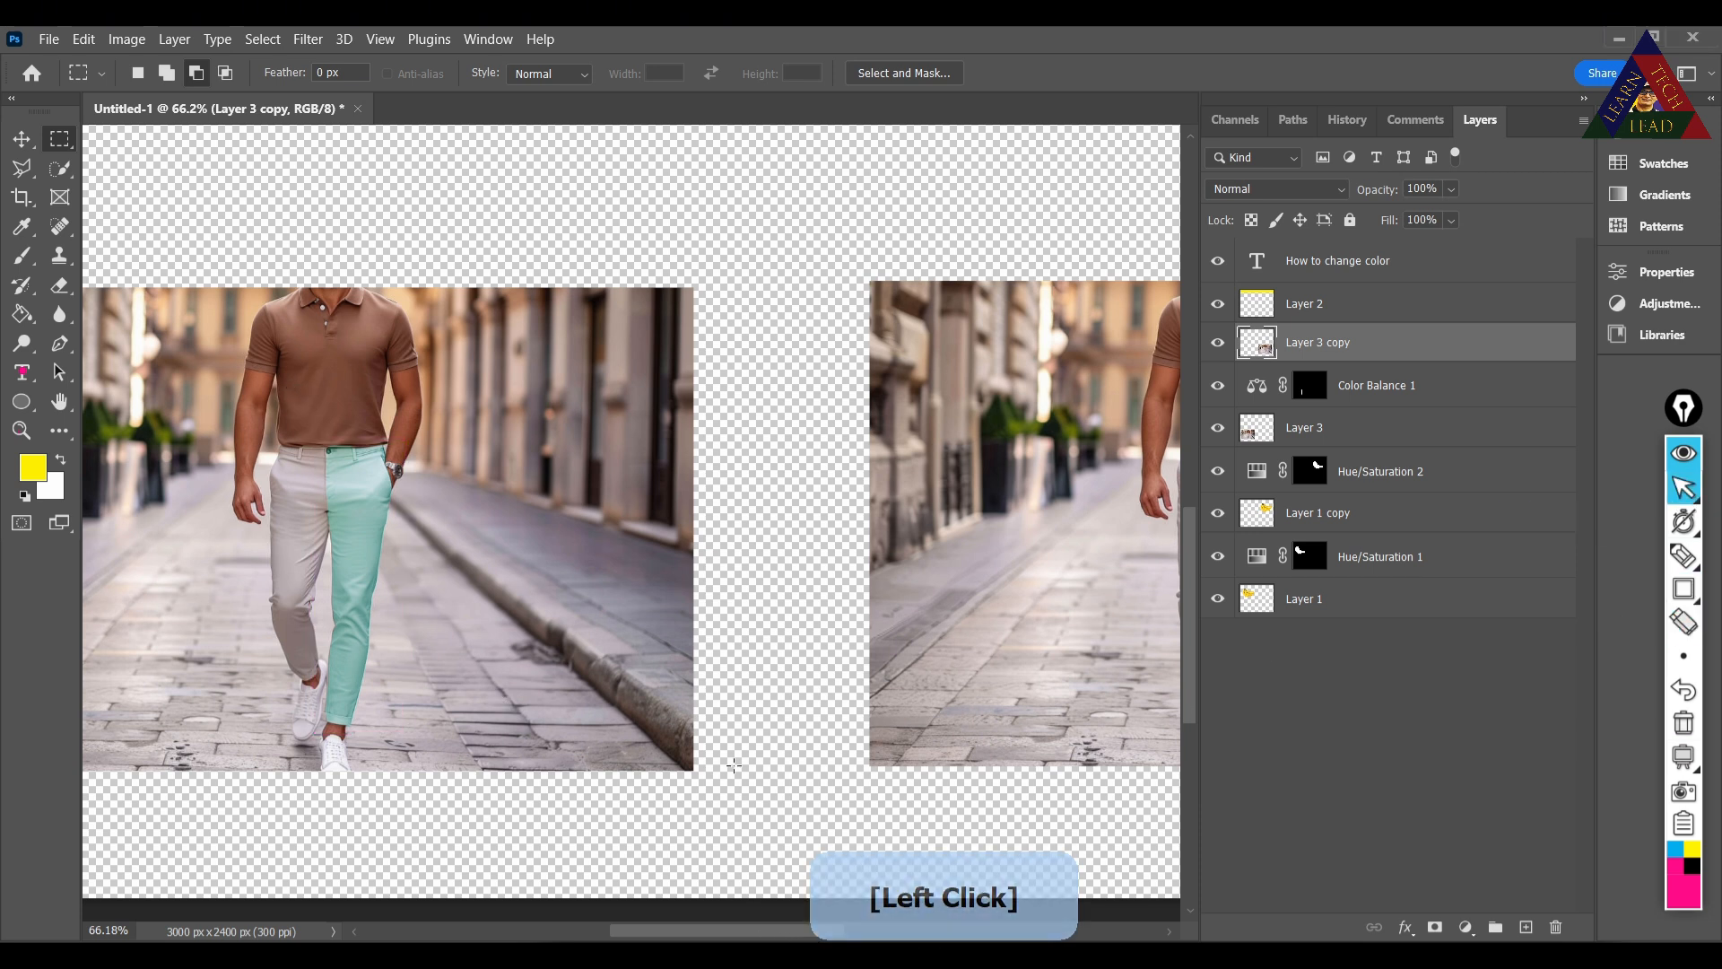
scroll(734, 765, "down", 1, "alt")
left_click_drag(733, 931, 844, 931)
scroll(683, 656, "up", 4)
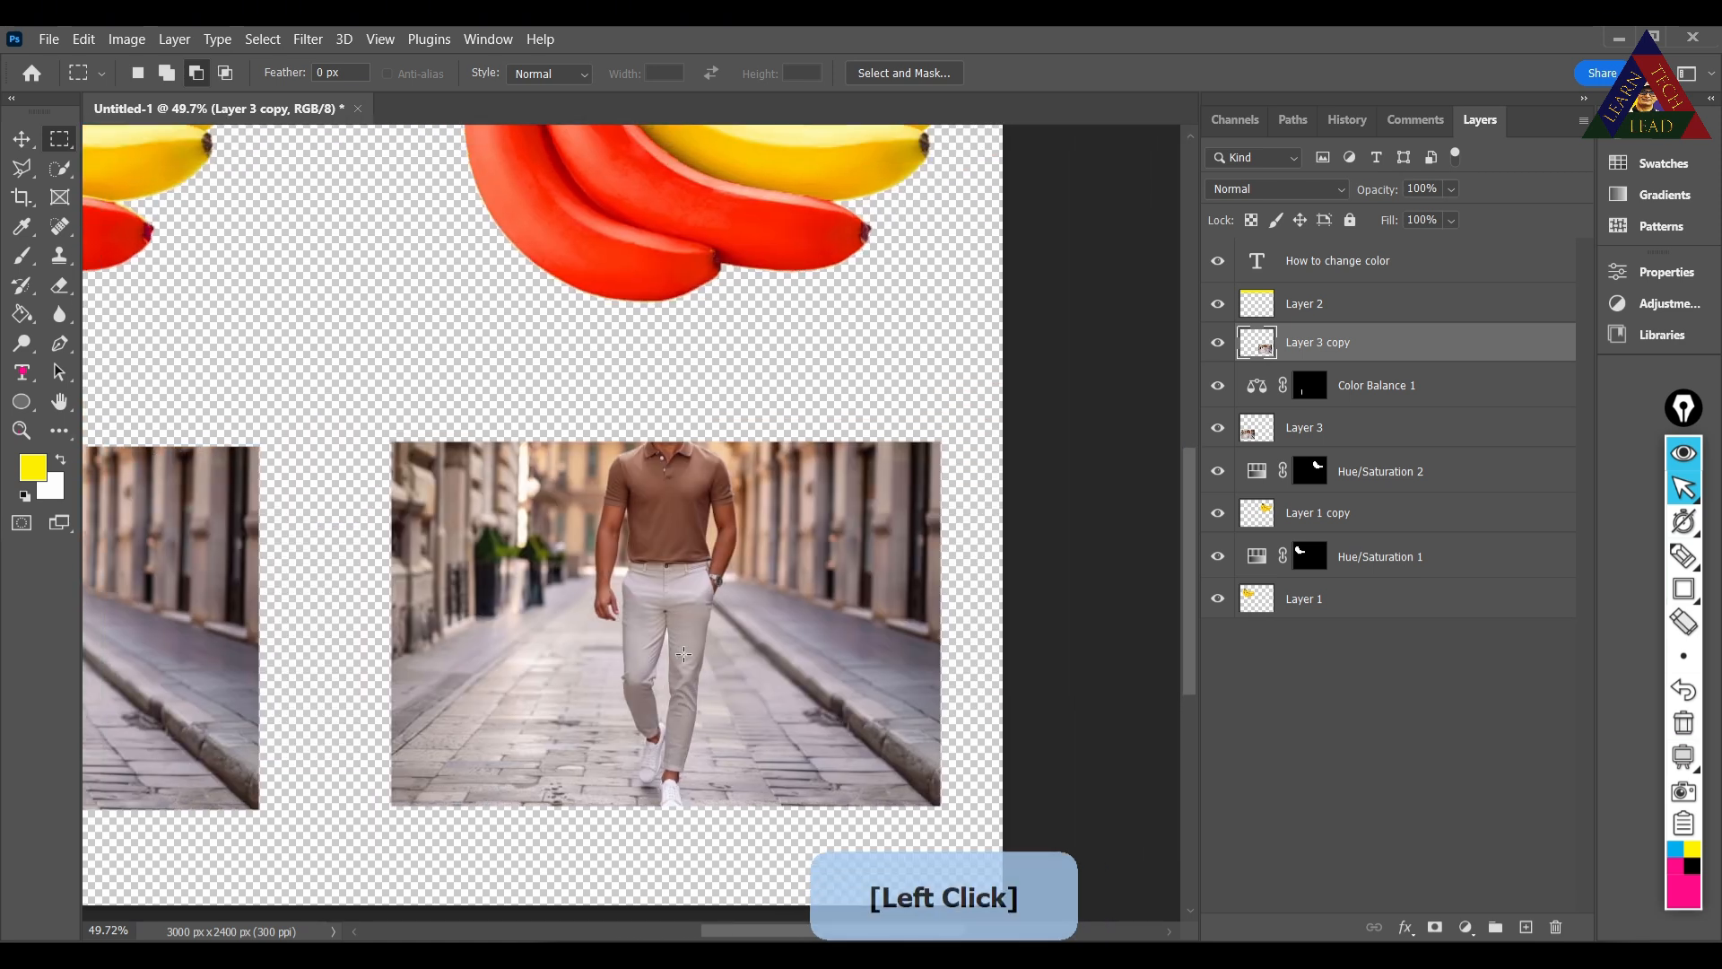
scroll(672, 660, "down", 2)
scroll(661, 622, "up", 2, "alt")
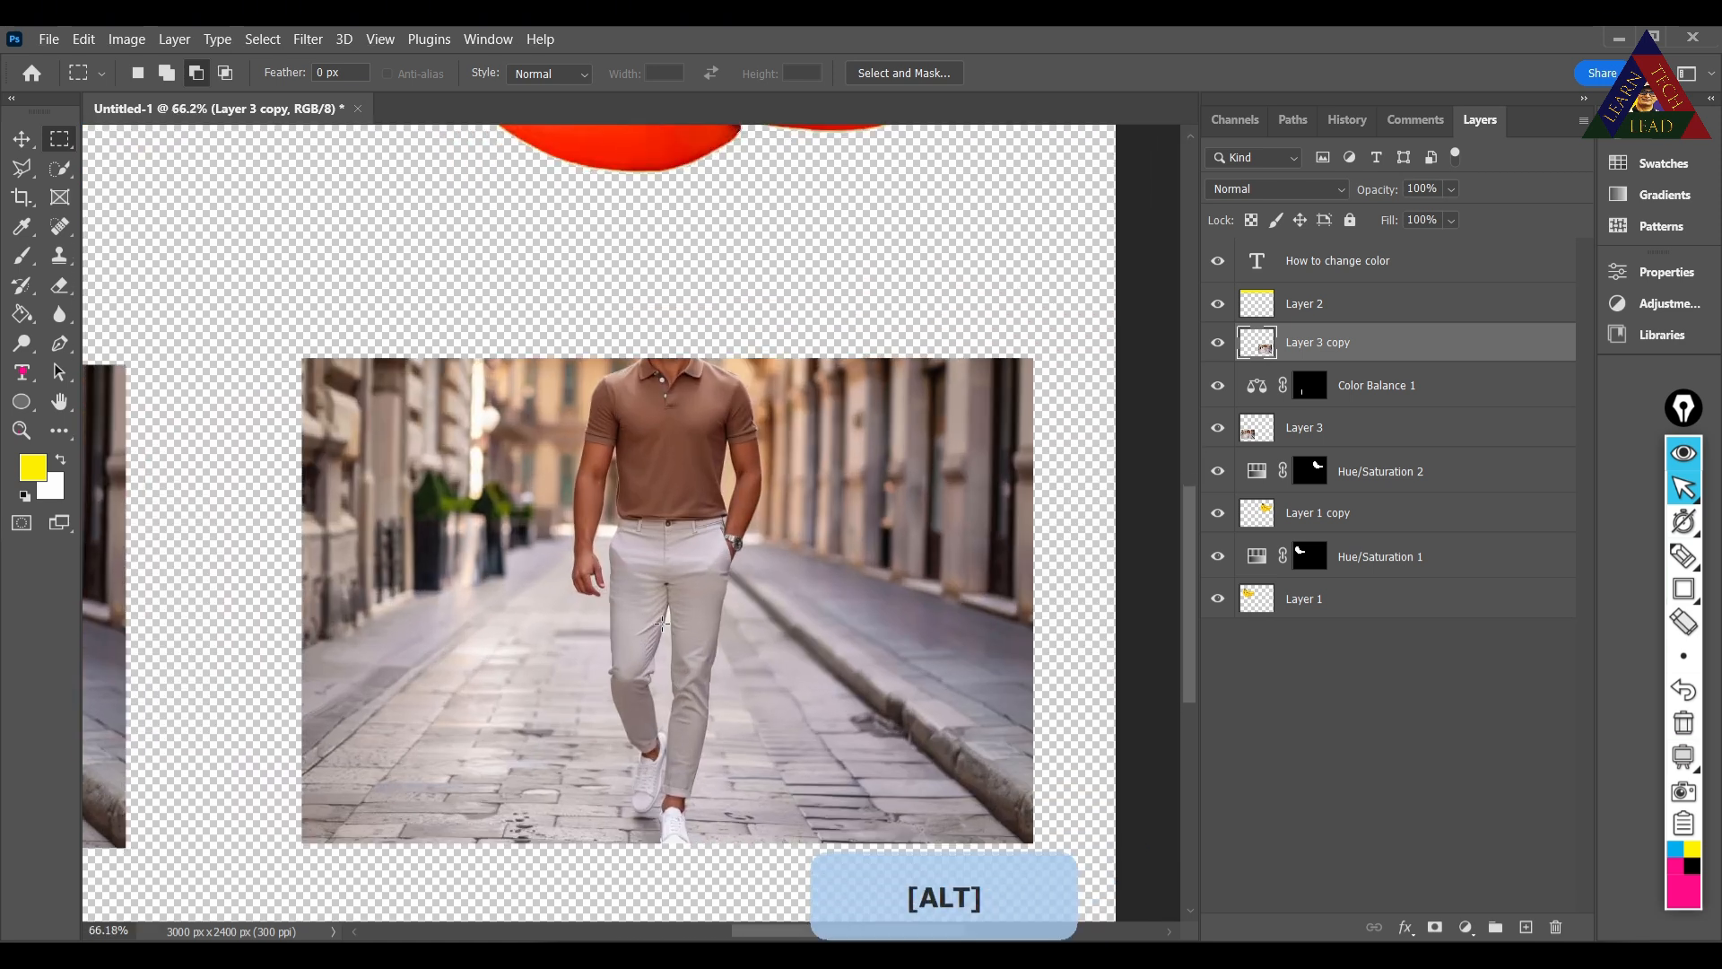
scroll(661, 621, "up", 1, "alt")
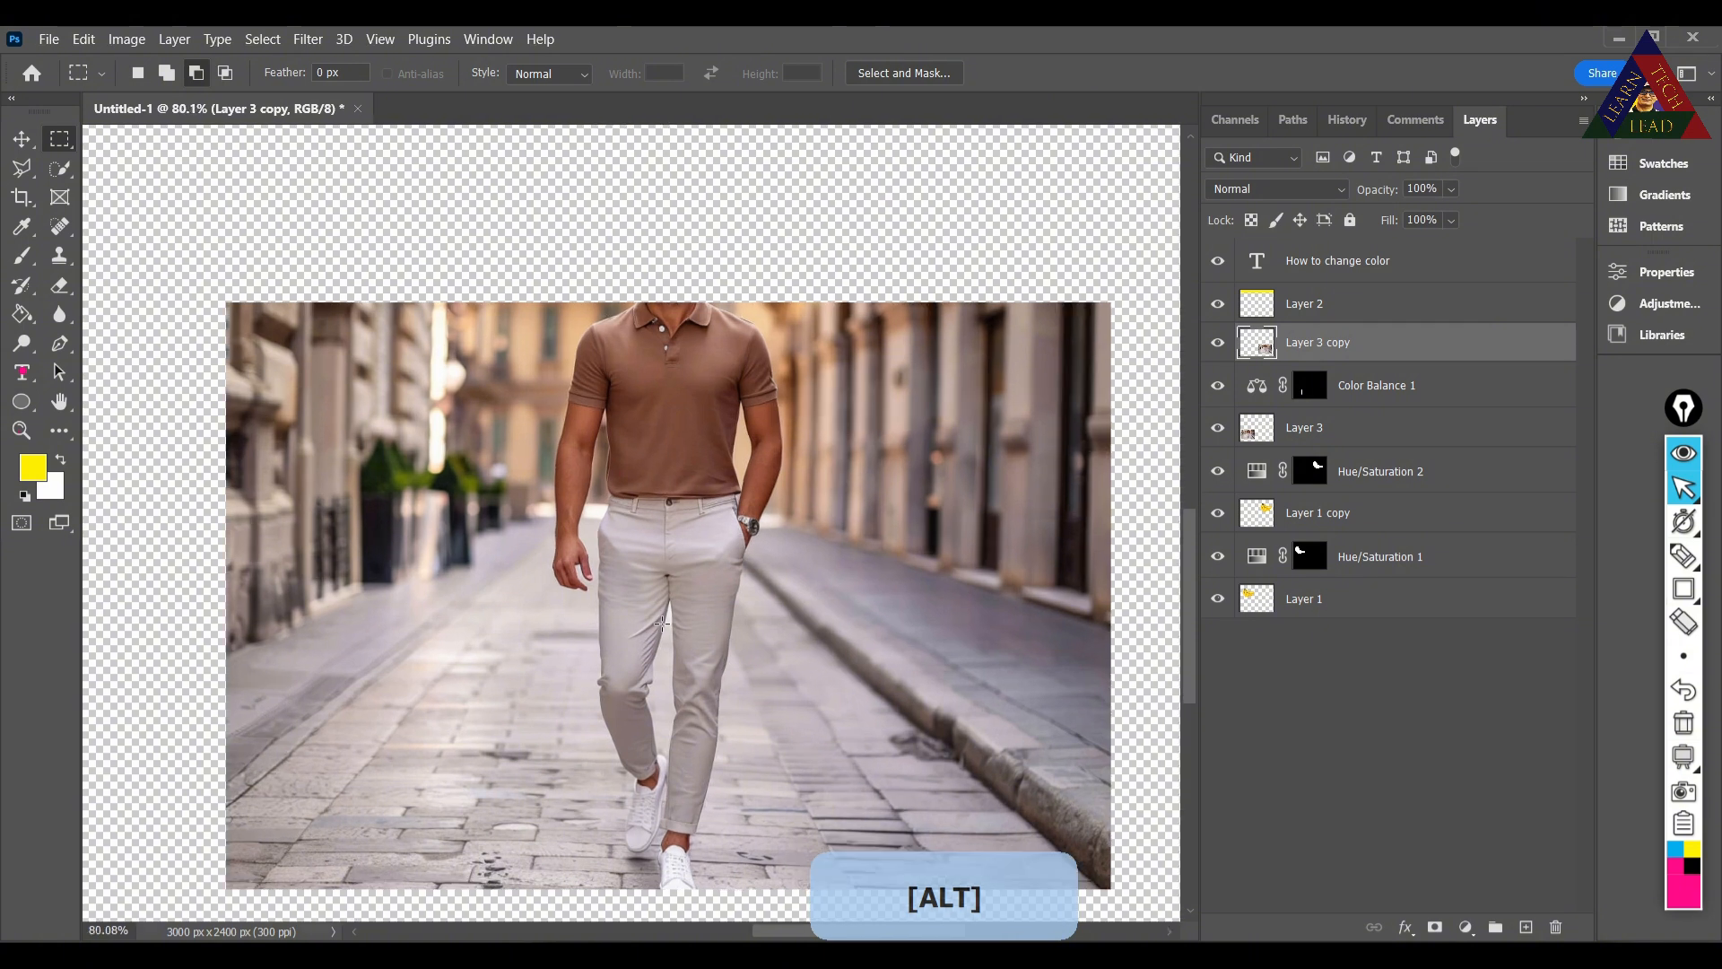
left_click(1218, 343)
left_click(1217, 344)
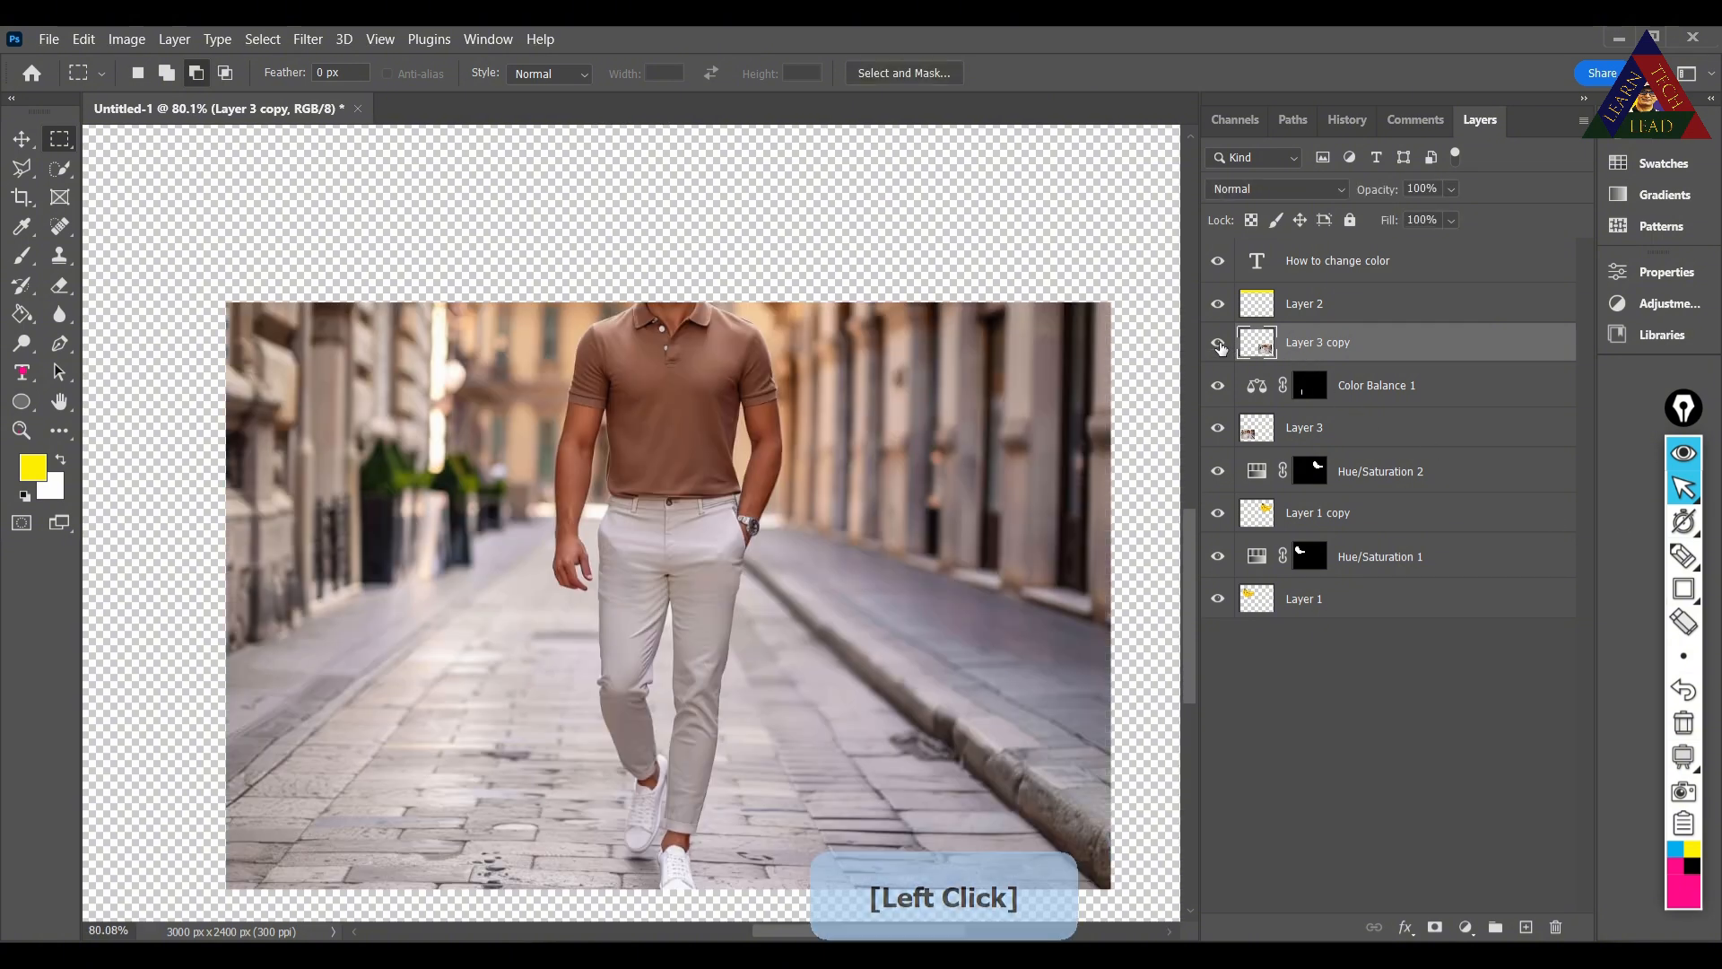
left_click(1361, 350)
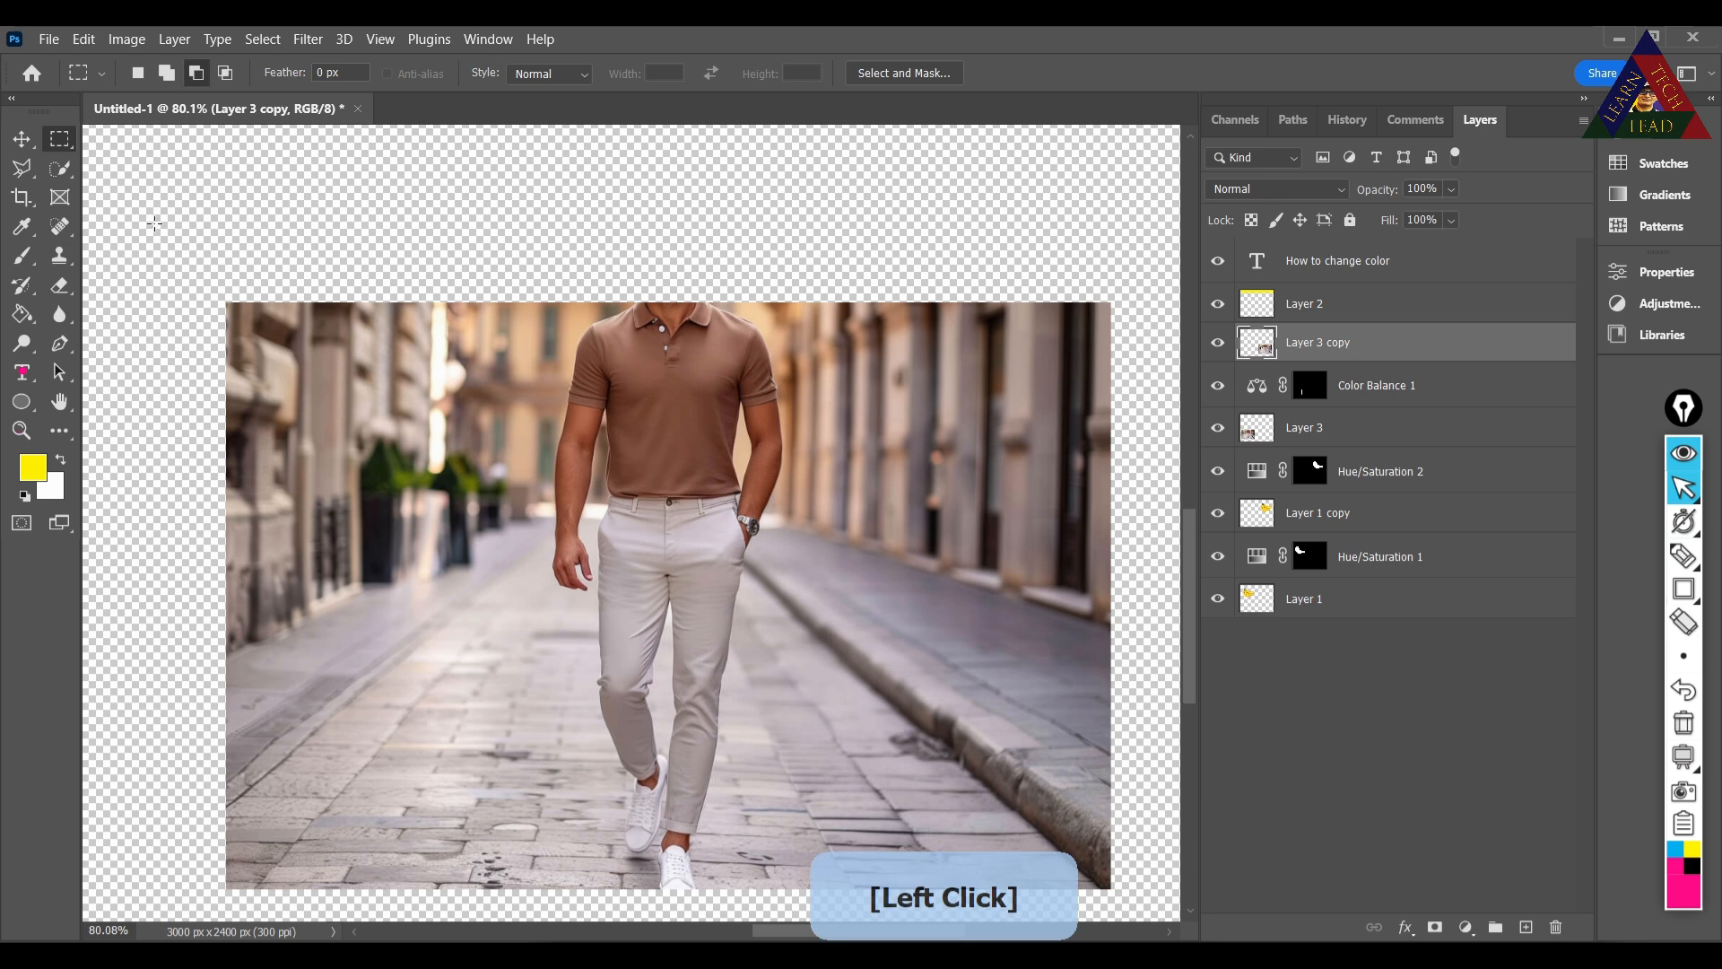
Select the man's light trousers on Layer 3 copy using the Quick Selection tool in add-to-selection mode.
left_click(60, 168)
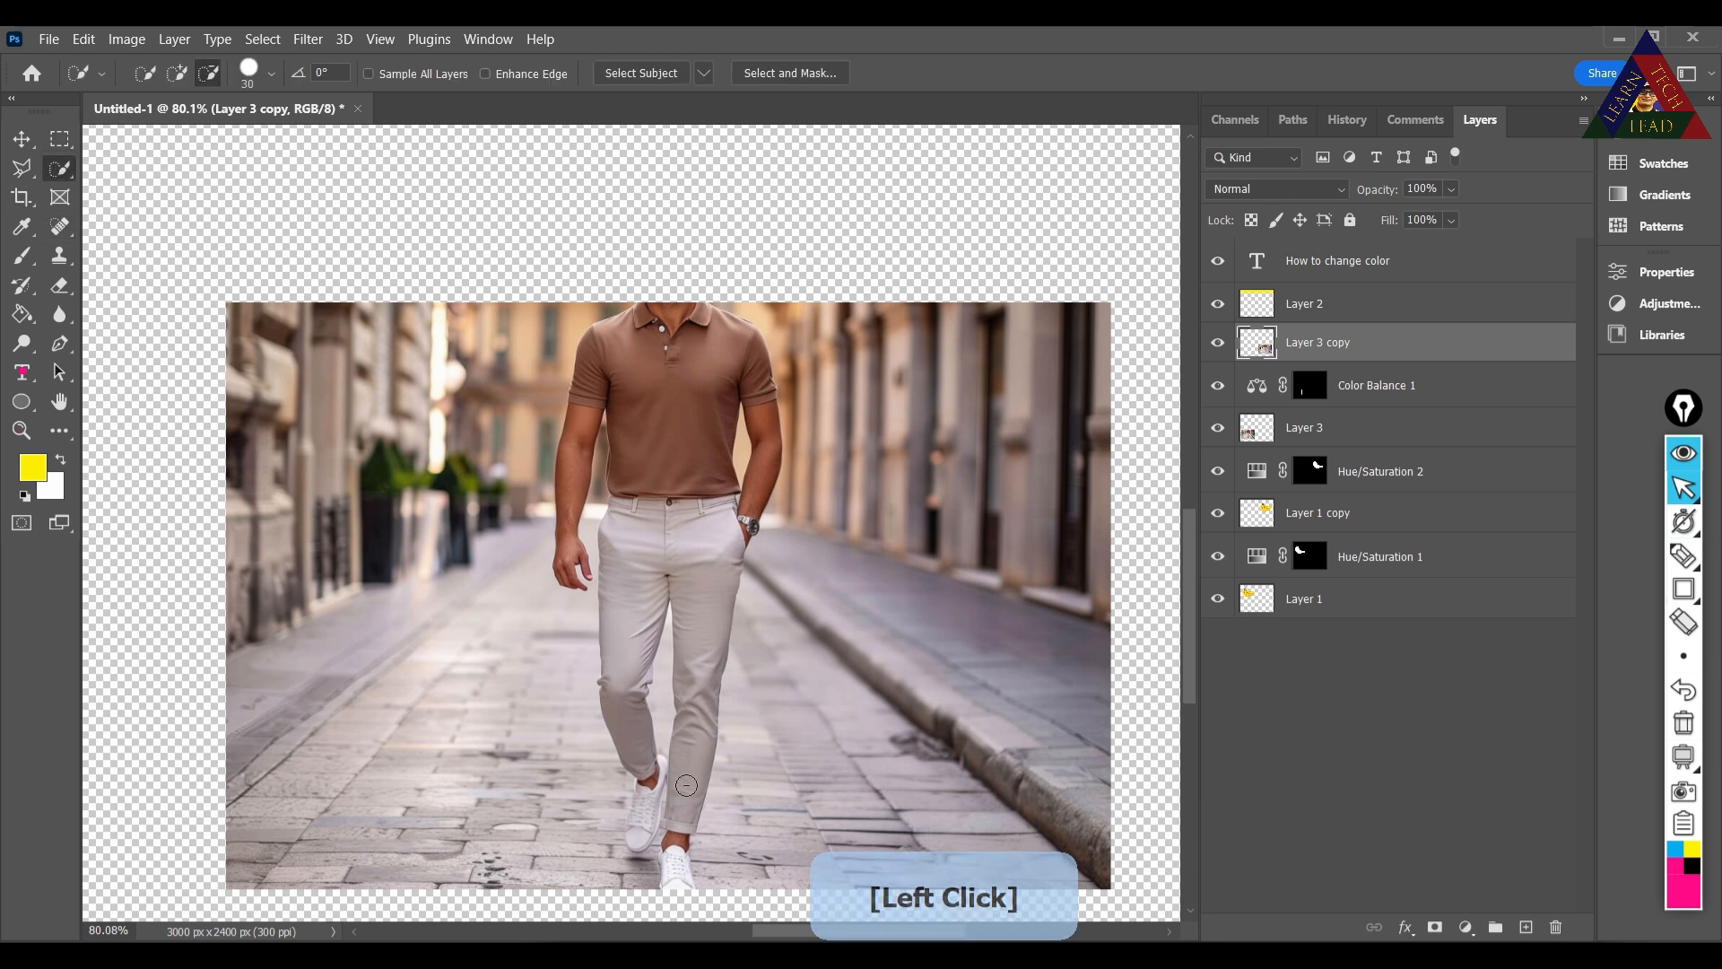
left_click(179, 77)
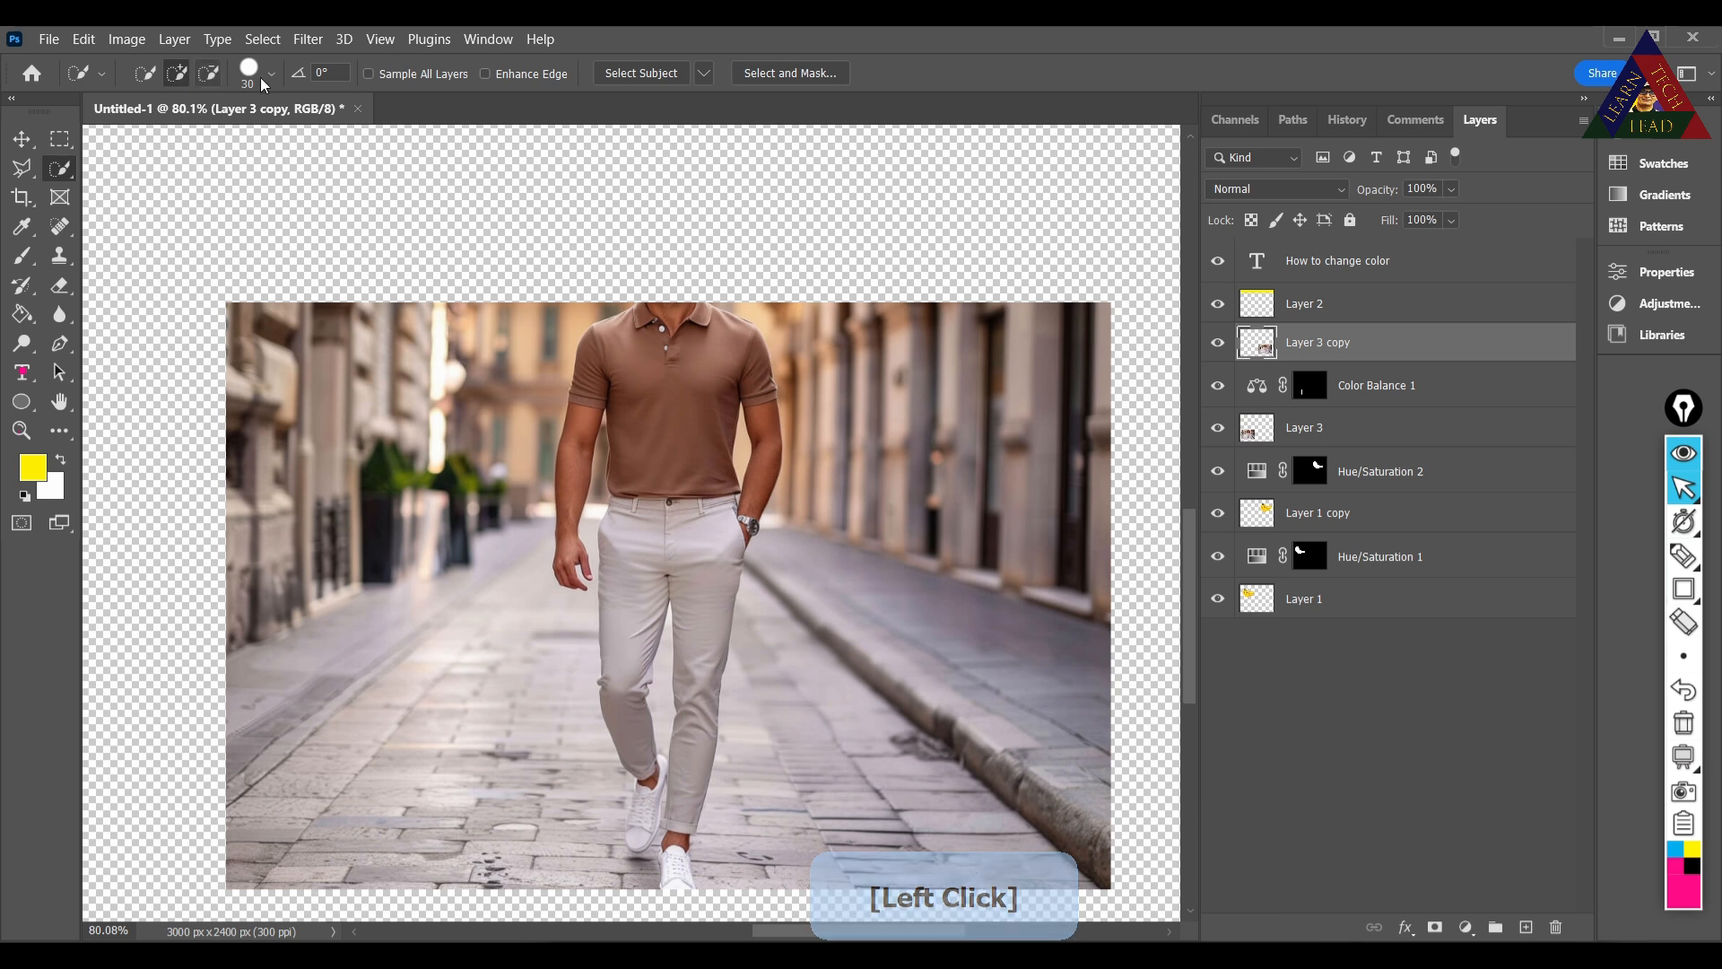
left_click(696, 752)
left_click_drag(693, 702, 705, 628)
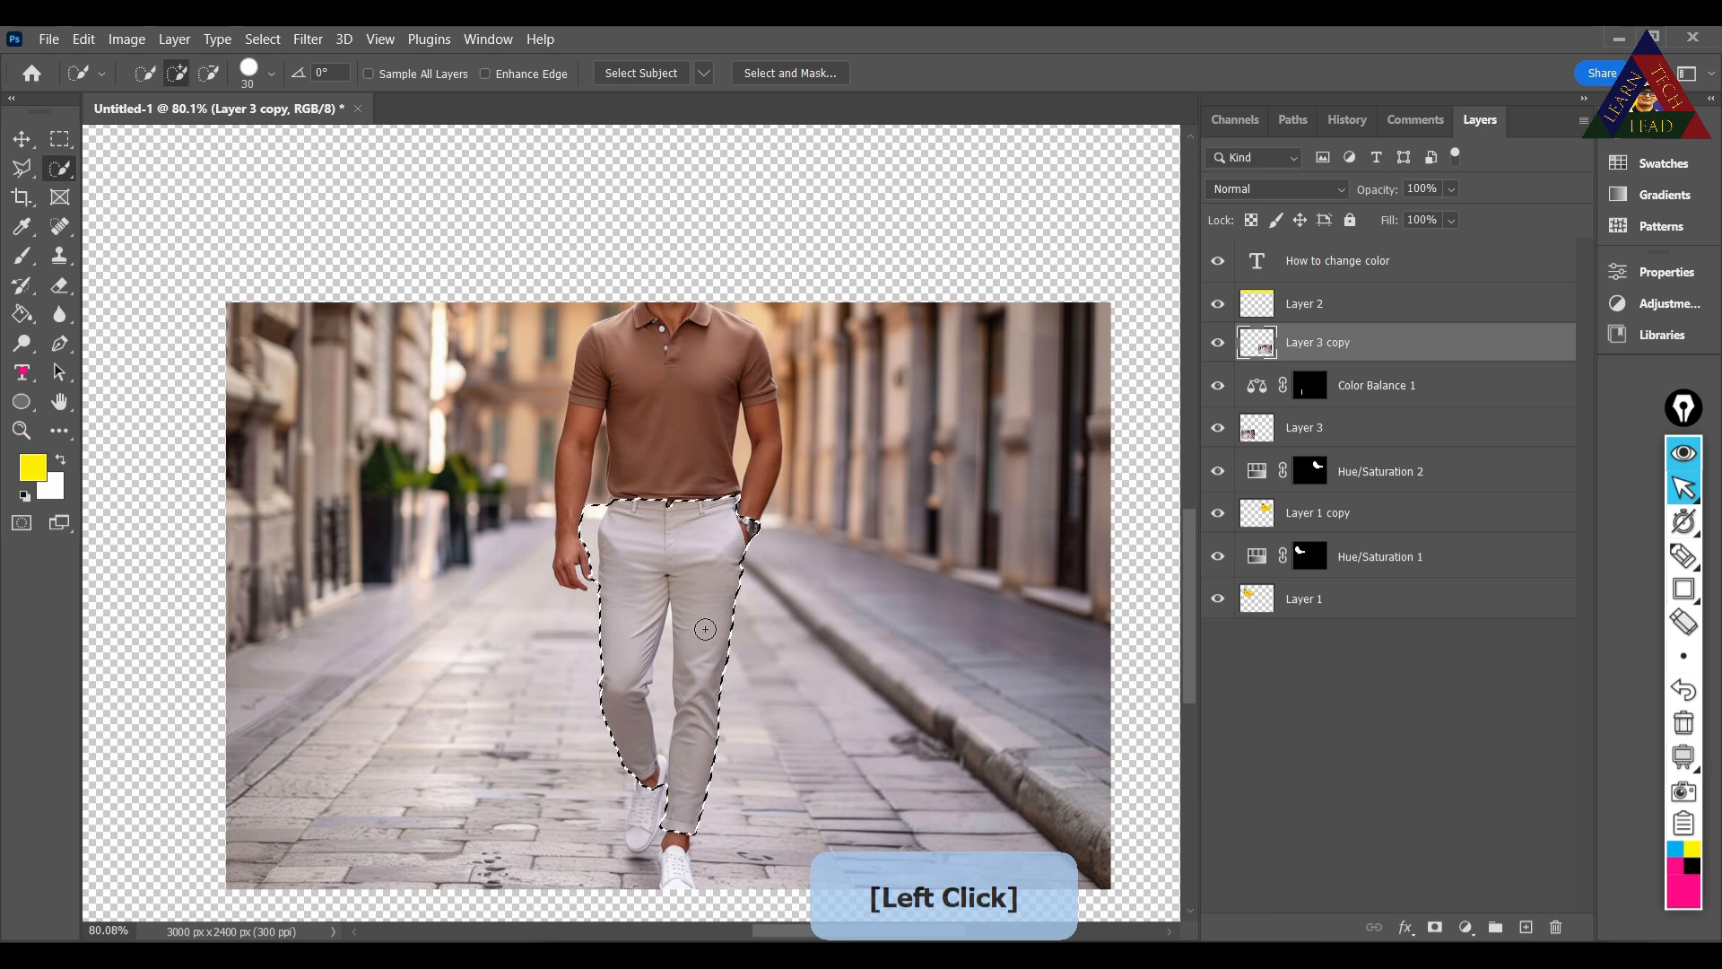
Subtract the leg beside the free hand from the trouser selection and restore the watch-side waistband up to the fly.
scroll(704, 628, "up", 2)
left_click(209, 72)
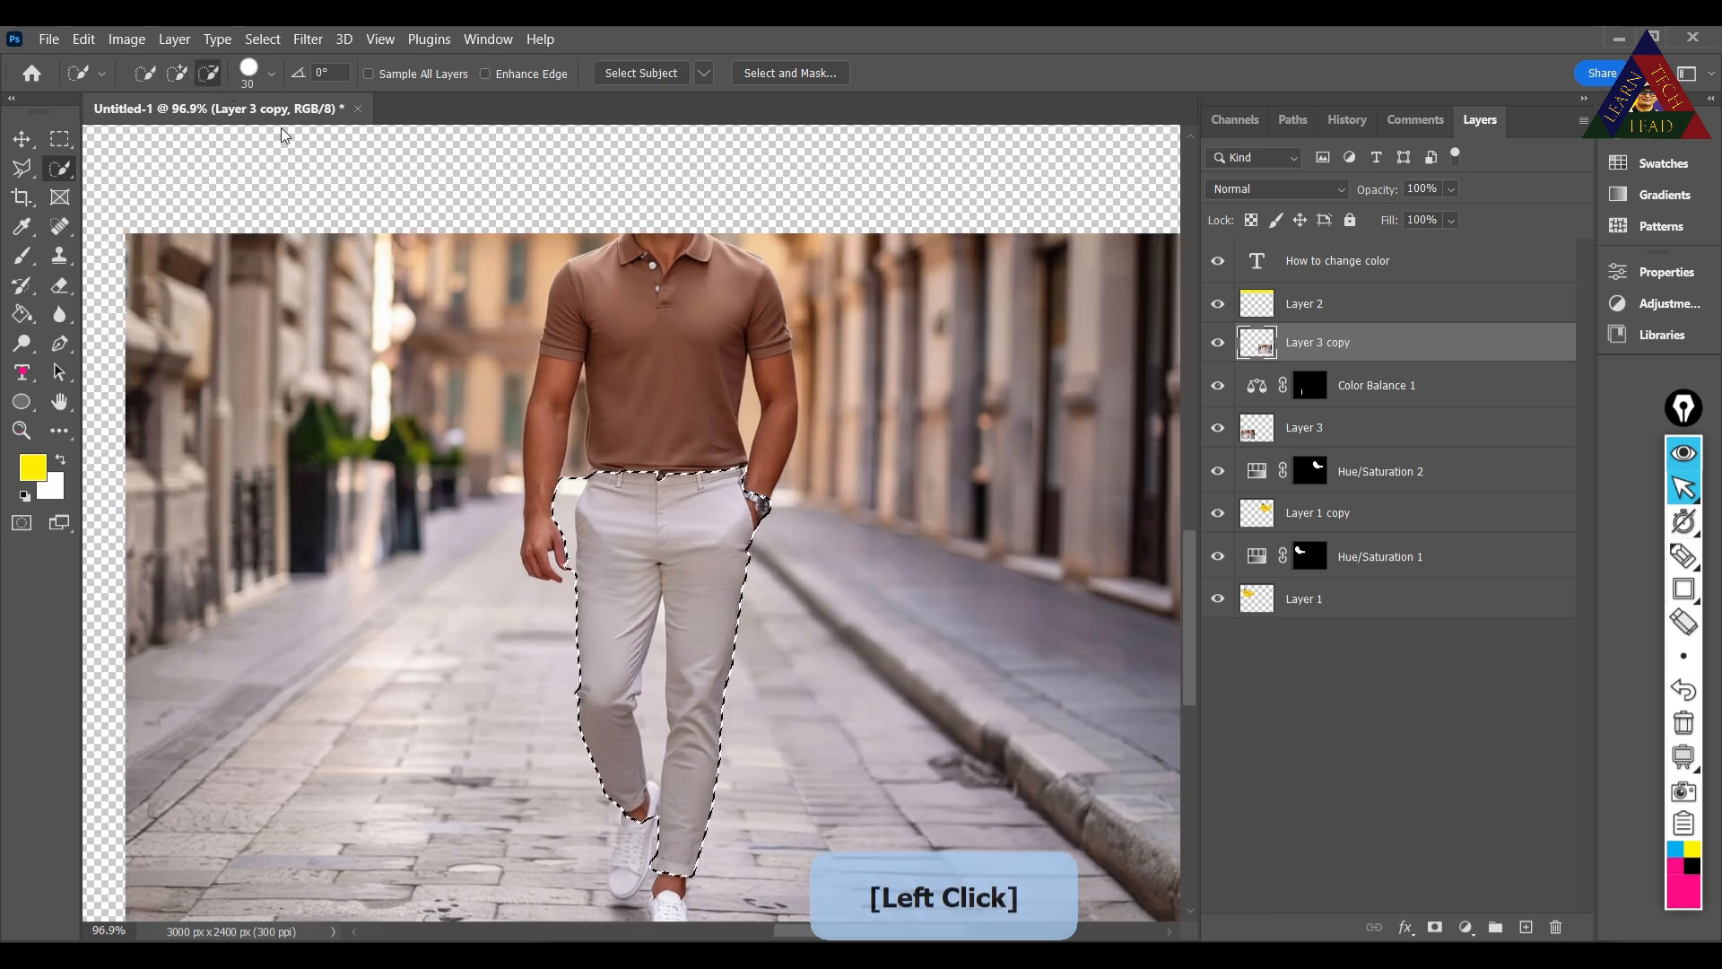
left_click(563, 505)
mouse_move(564, 506)
left_mouse_down()
mouse_move(582, 552)
mouse_move(581, 719)
mouse_move(619, 785)
mouse_move(639, 748)
mouse_move(636, 658)
left_mouse_up()
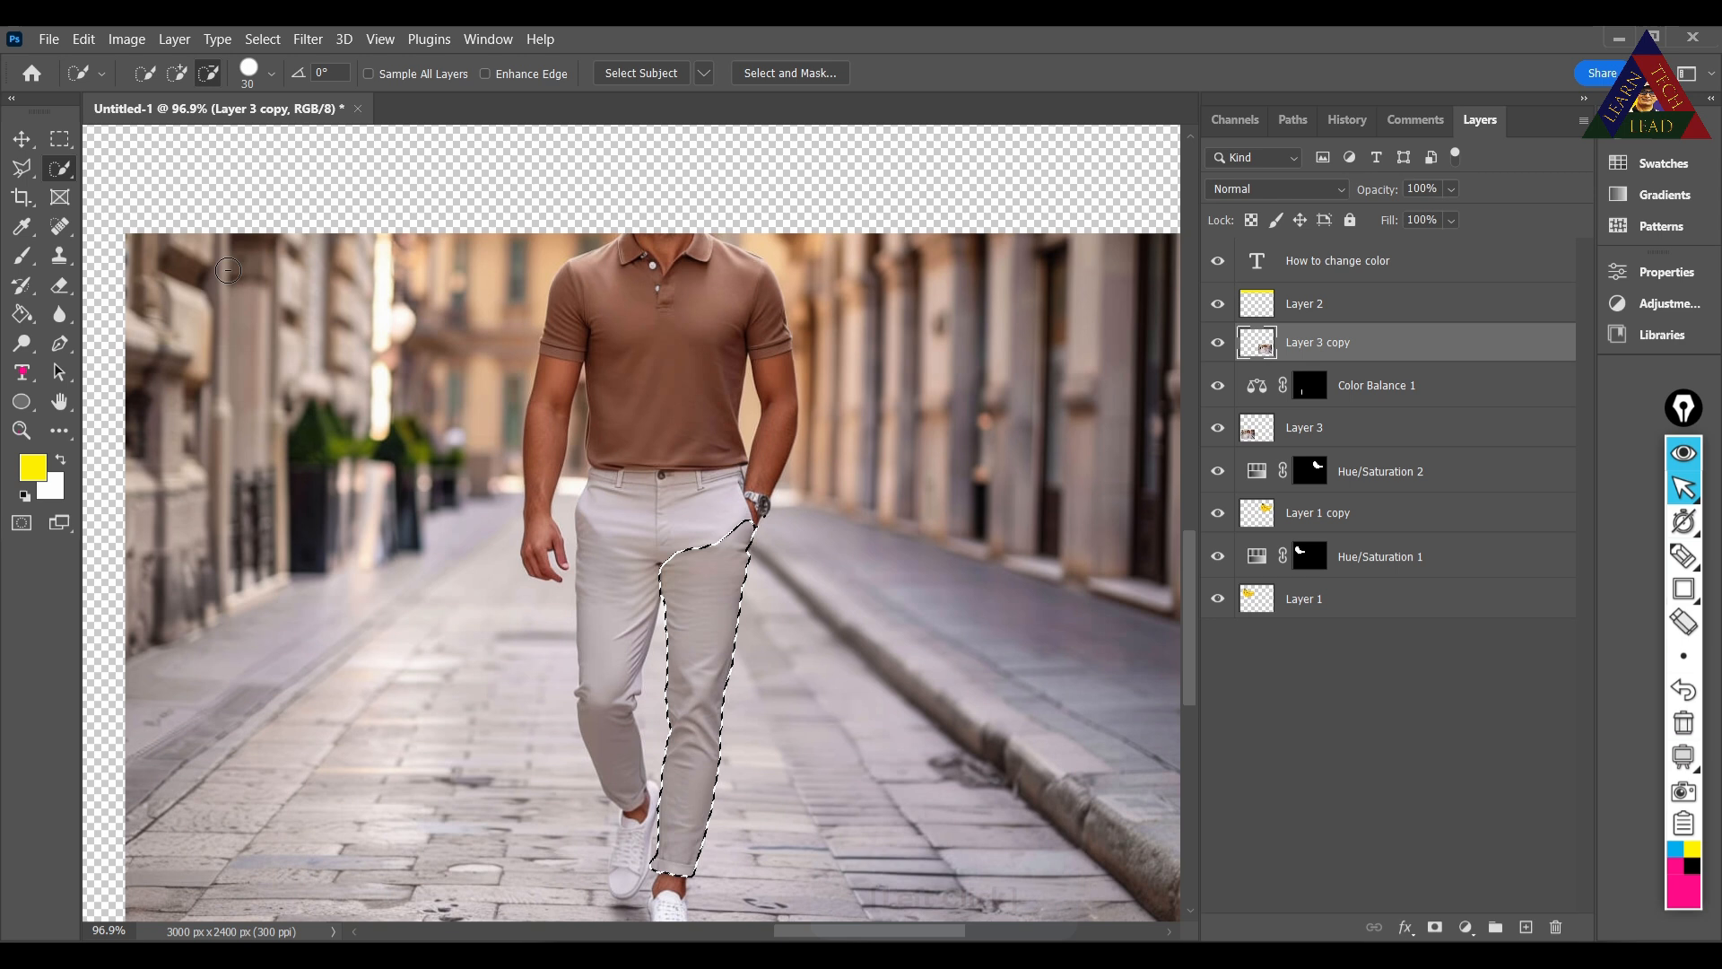
left_click(178, 74)
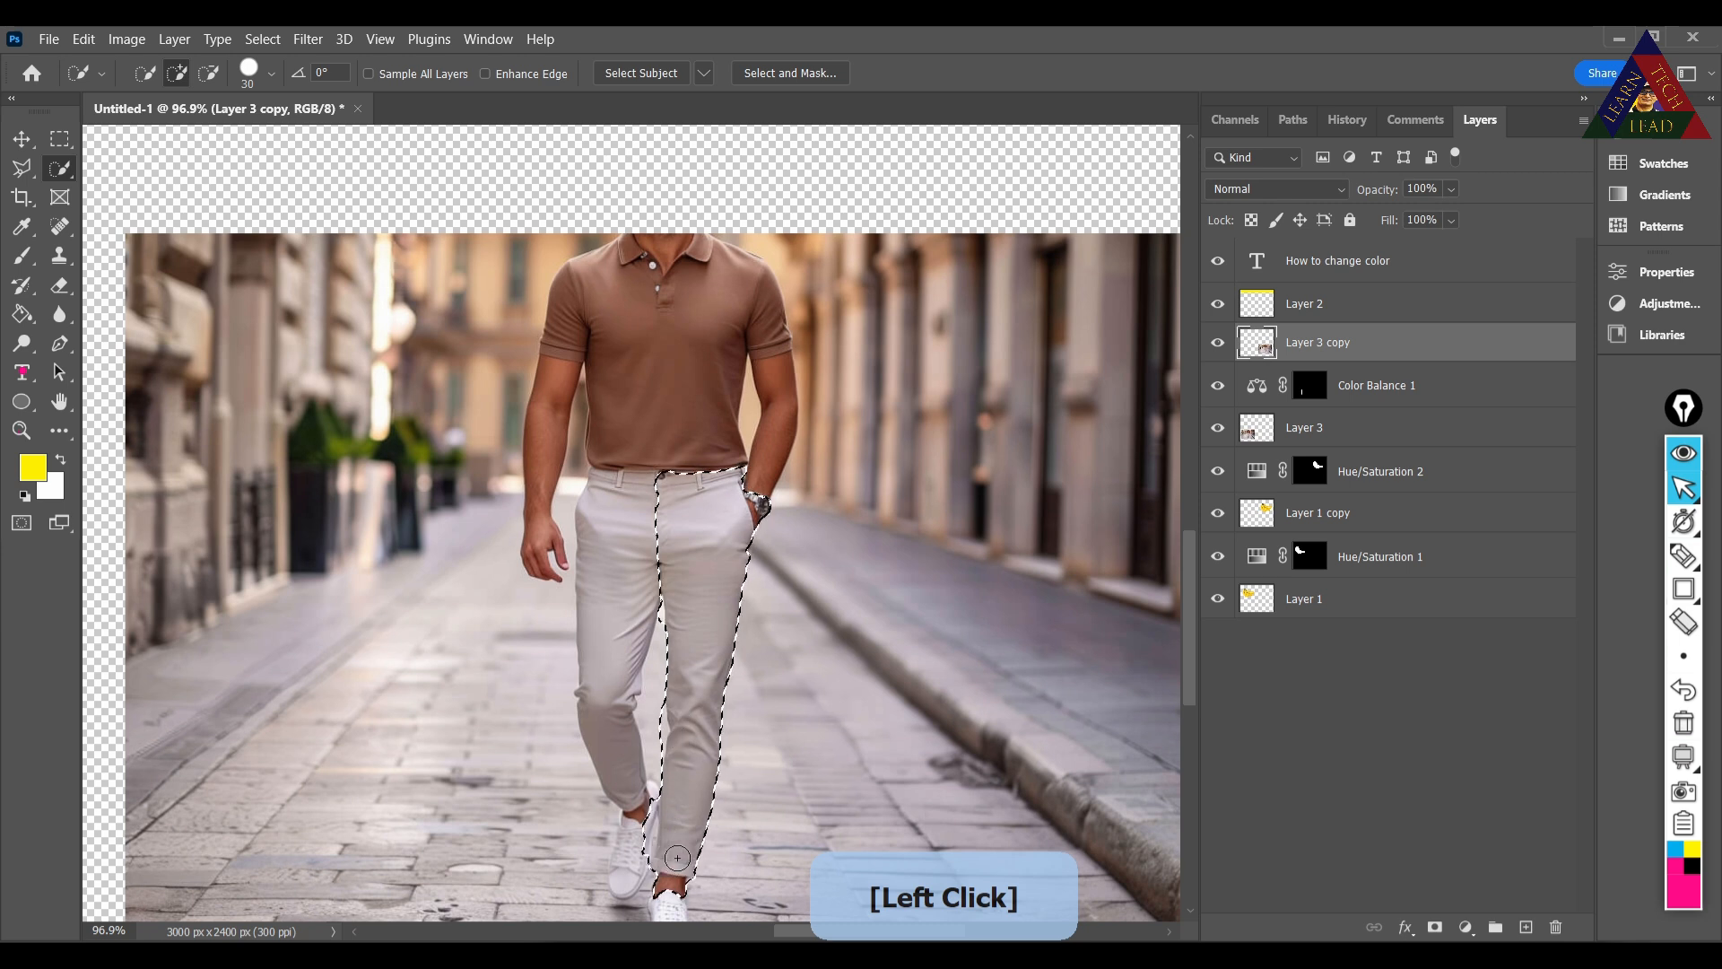
Trim the selection spill around the shoe, inner leg and watch in subtract mode, undoing the stray cut below the waistband.
scroll(677, 858, "up", 3)
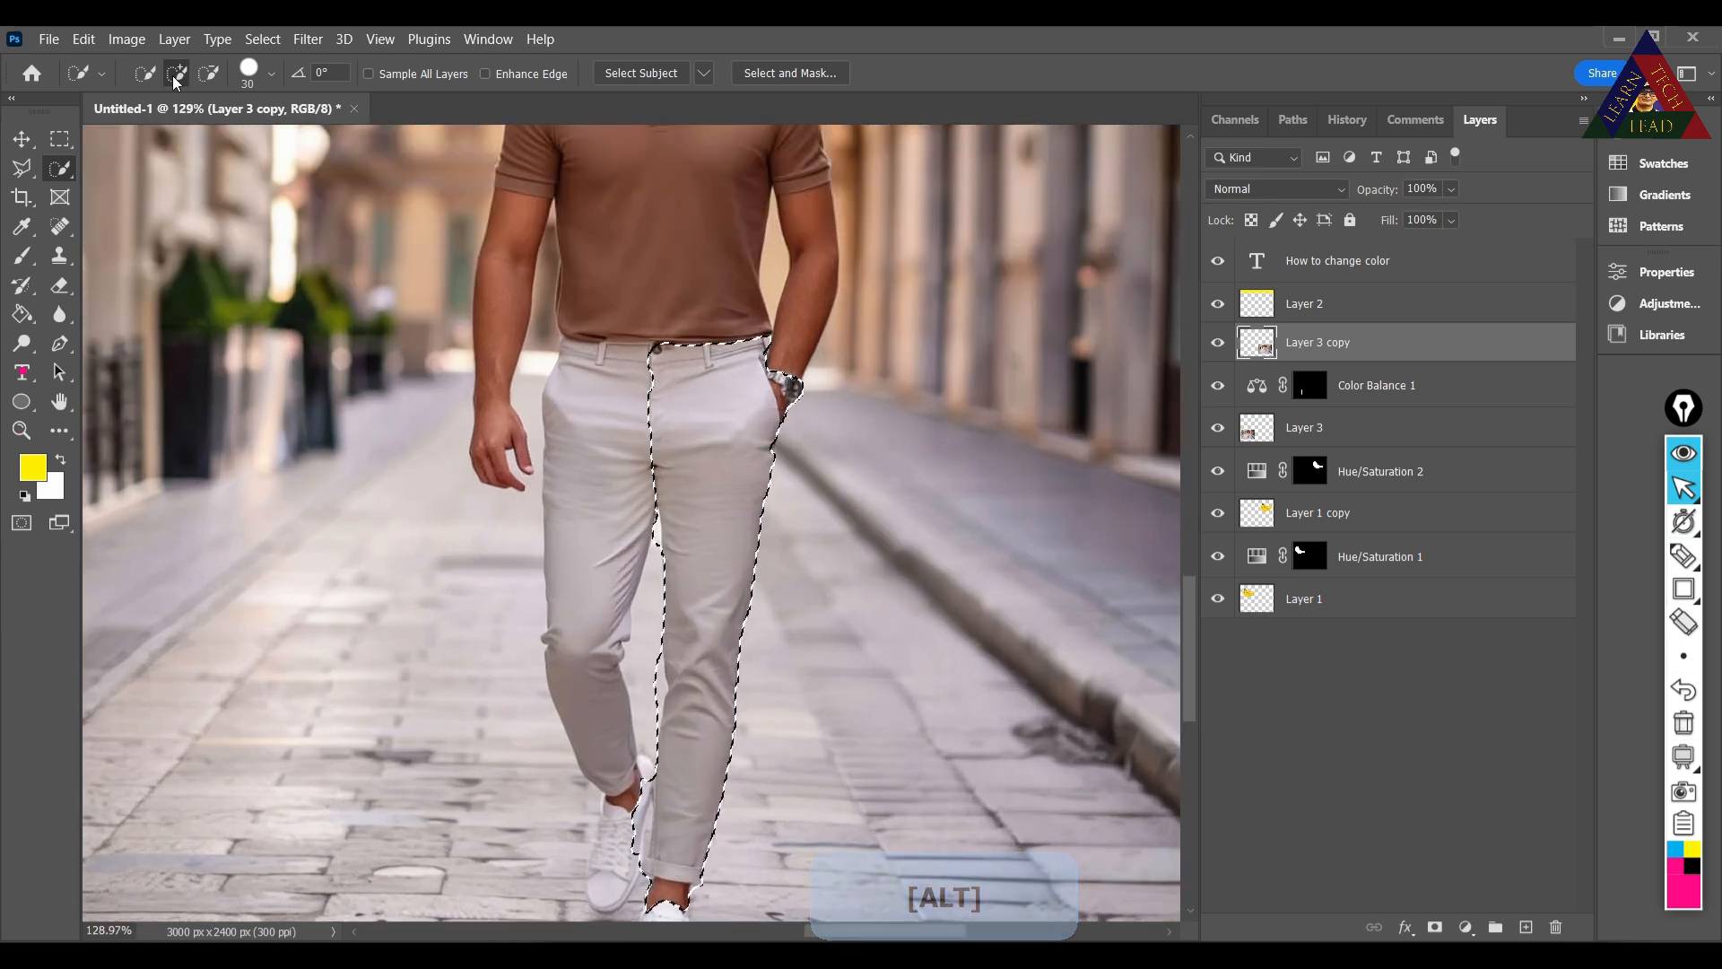
left_click(209, 73)
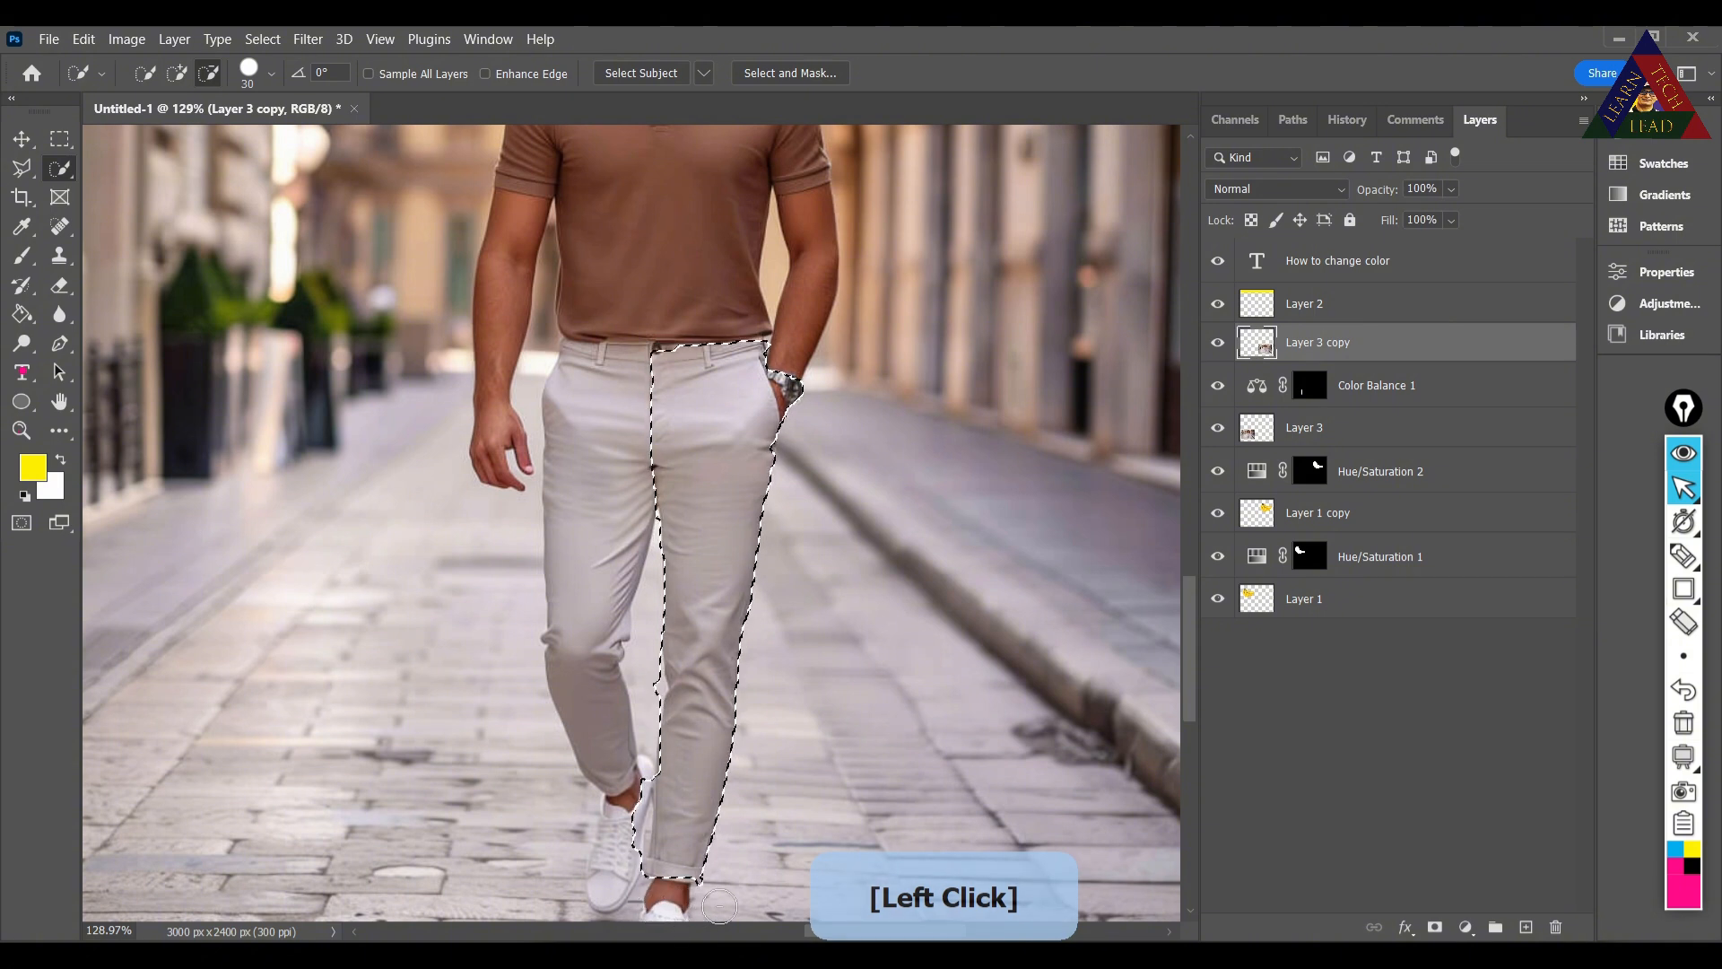
left_click_drag(632, 794, 638, 796)
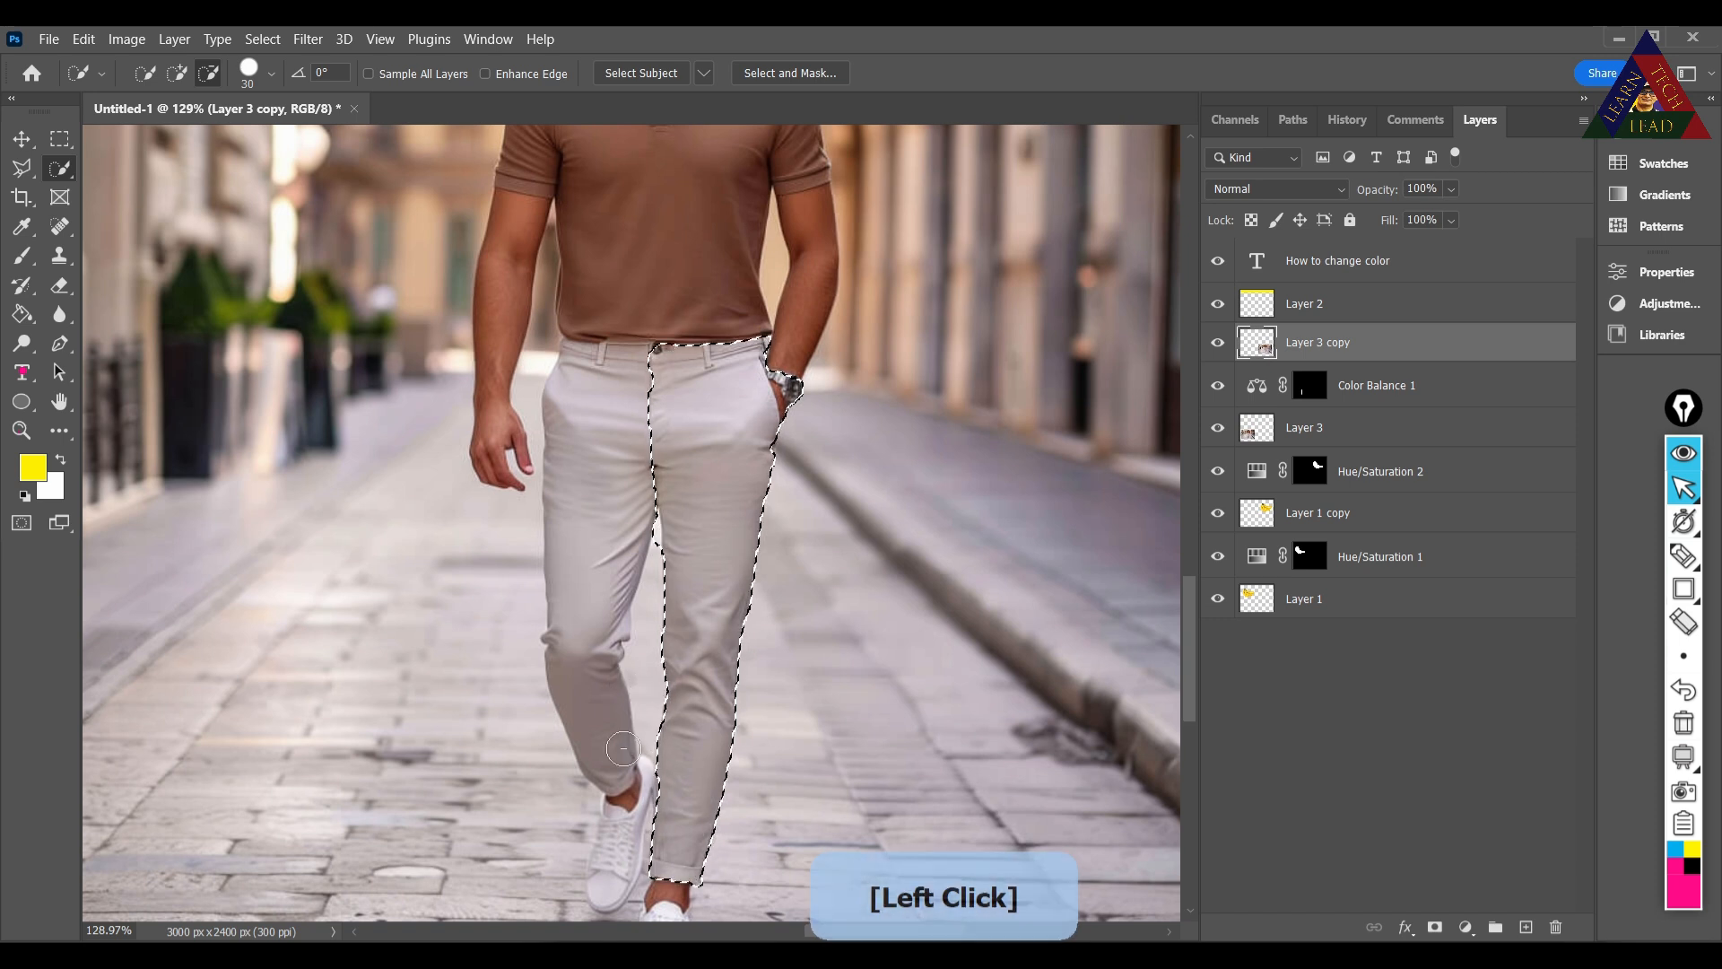
left_click(667, 390)
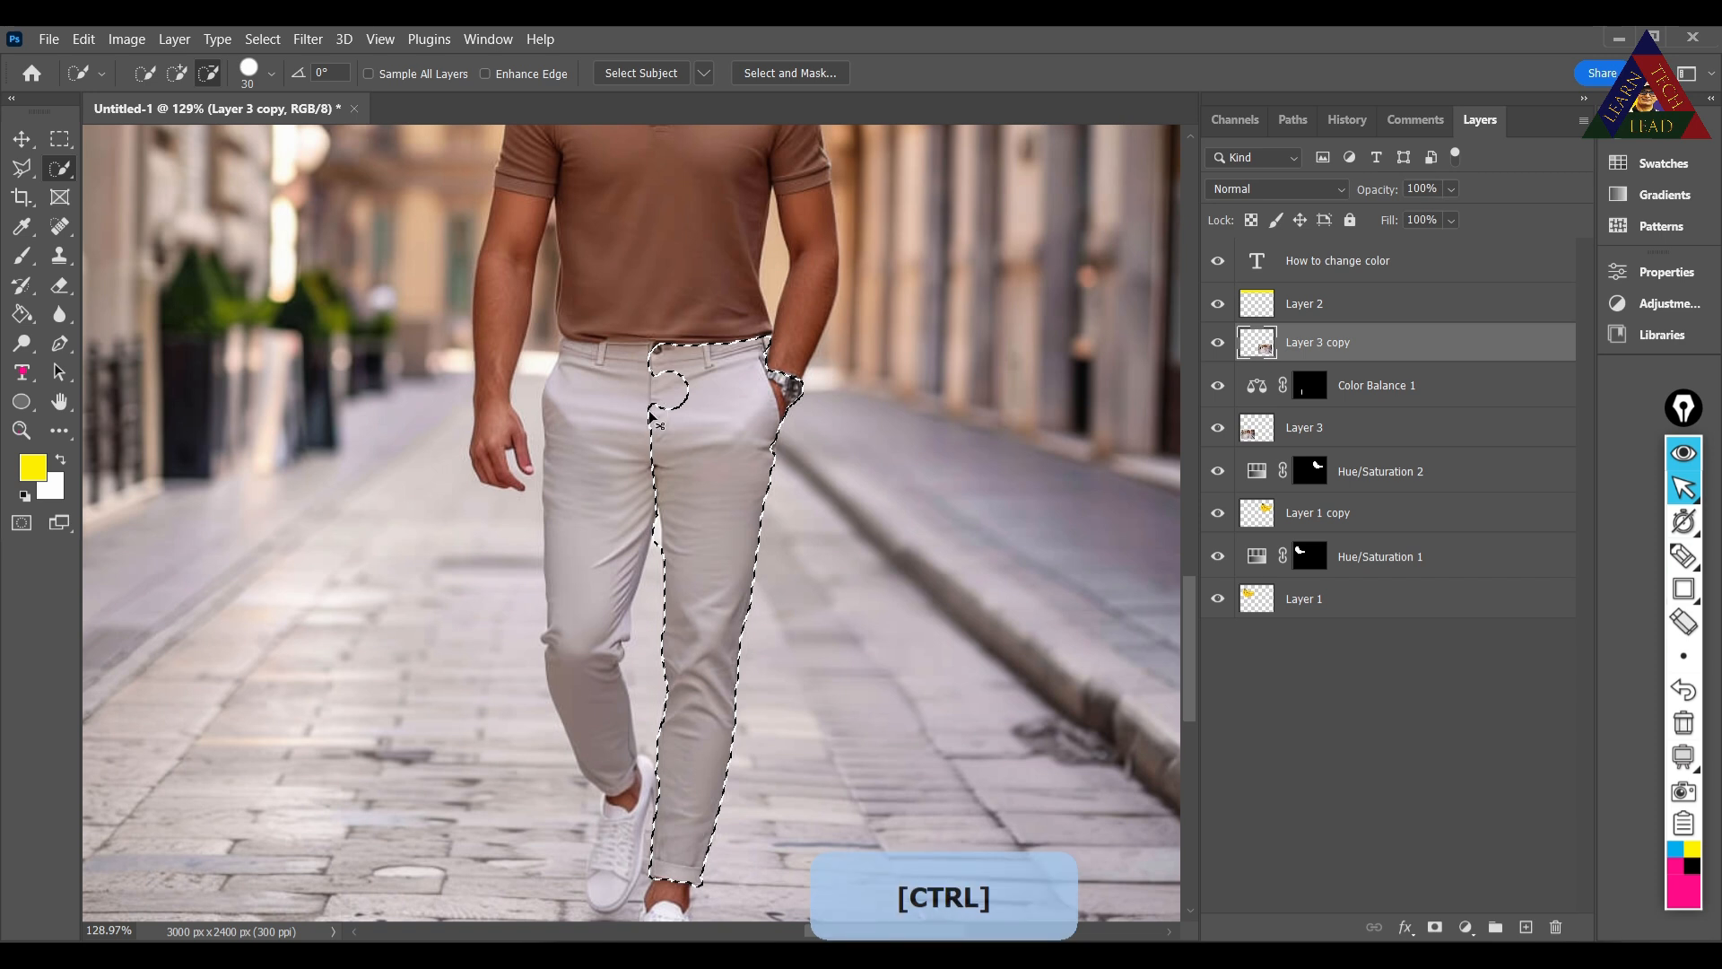
key("ctrl+z")
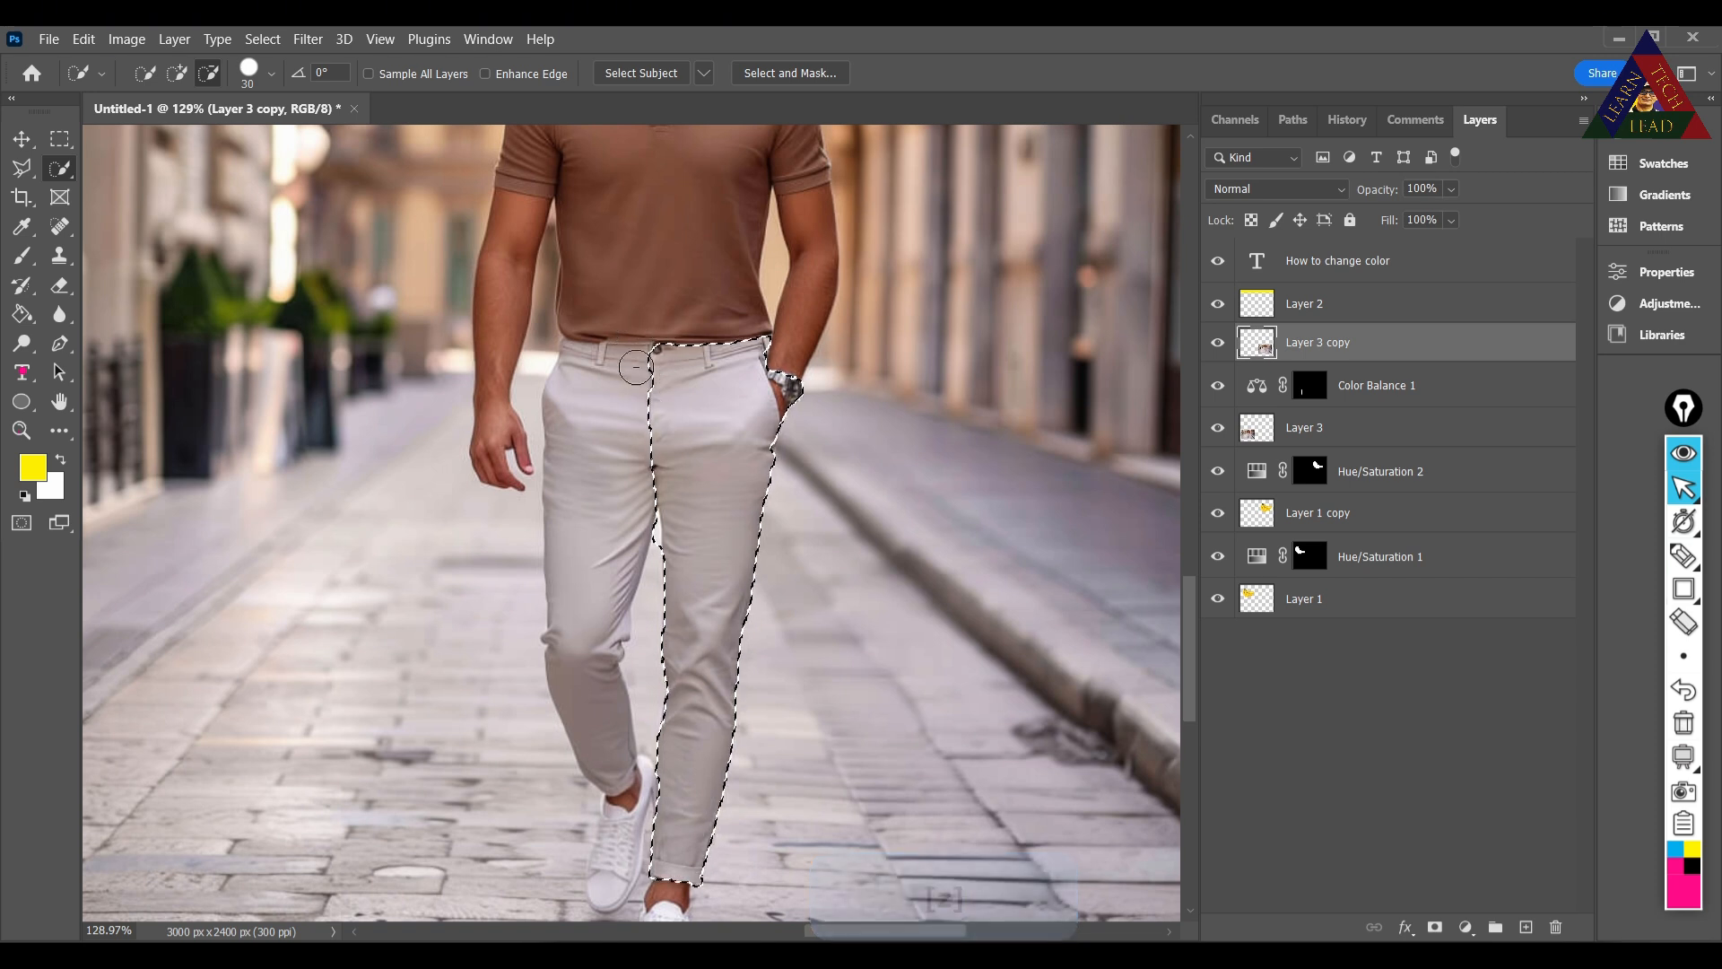
left_click(800, 414)
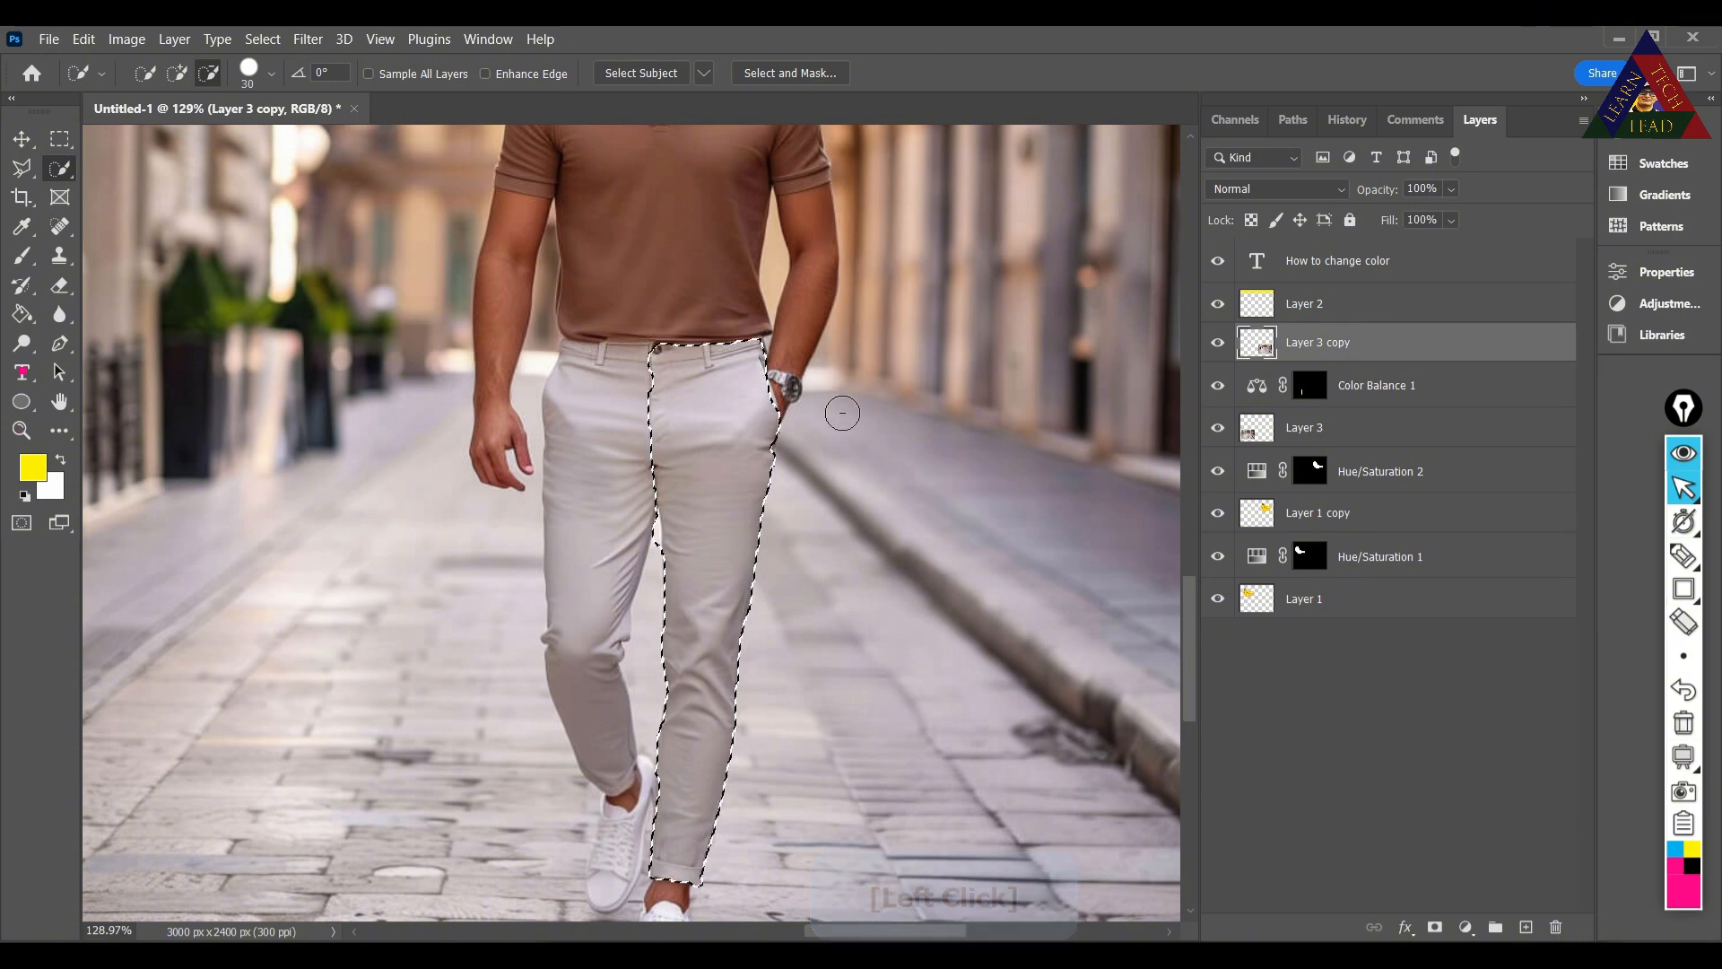
Add the missing waistband, pocket and outer thigh areas of the watch-side leg to the selection.
scroll(835, 422, "up", 3)
scroll(835, 423, "up", 1)
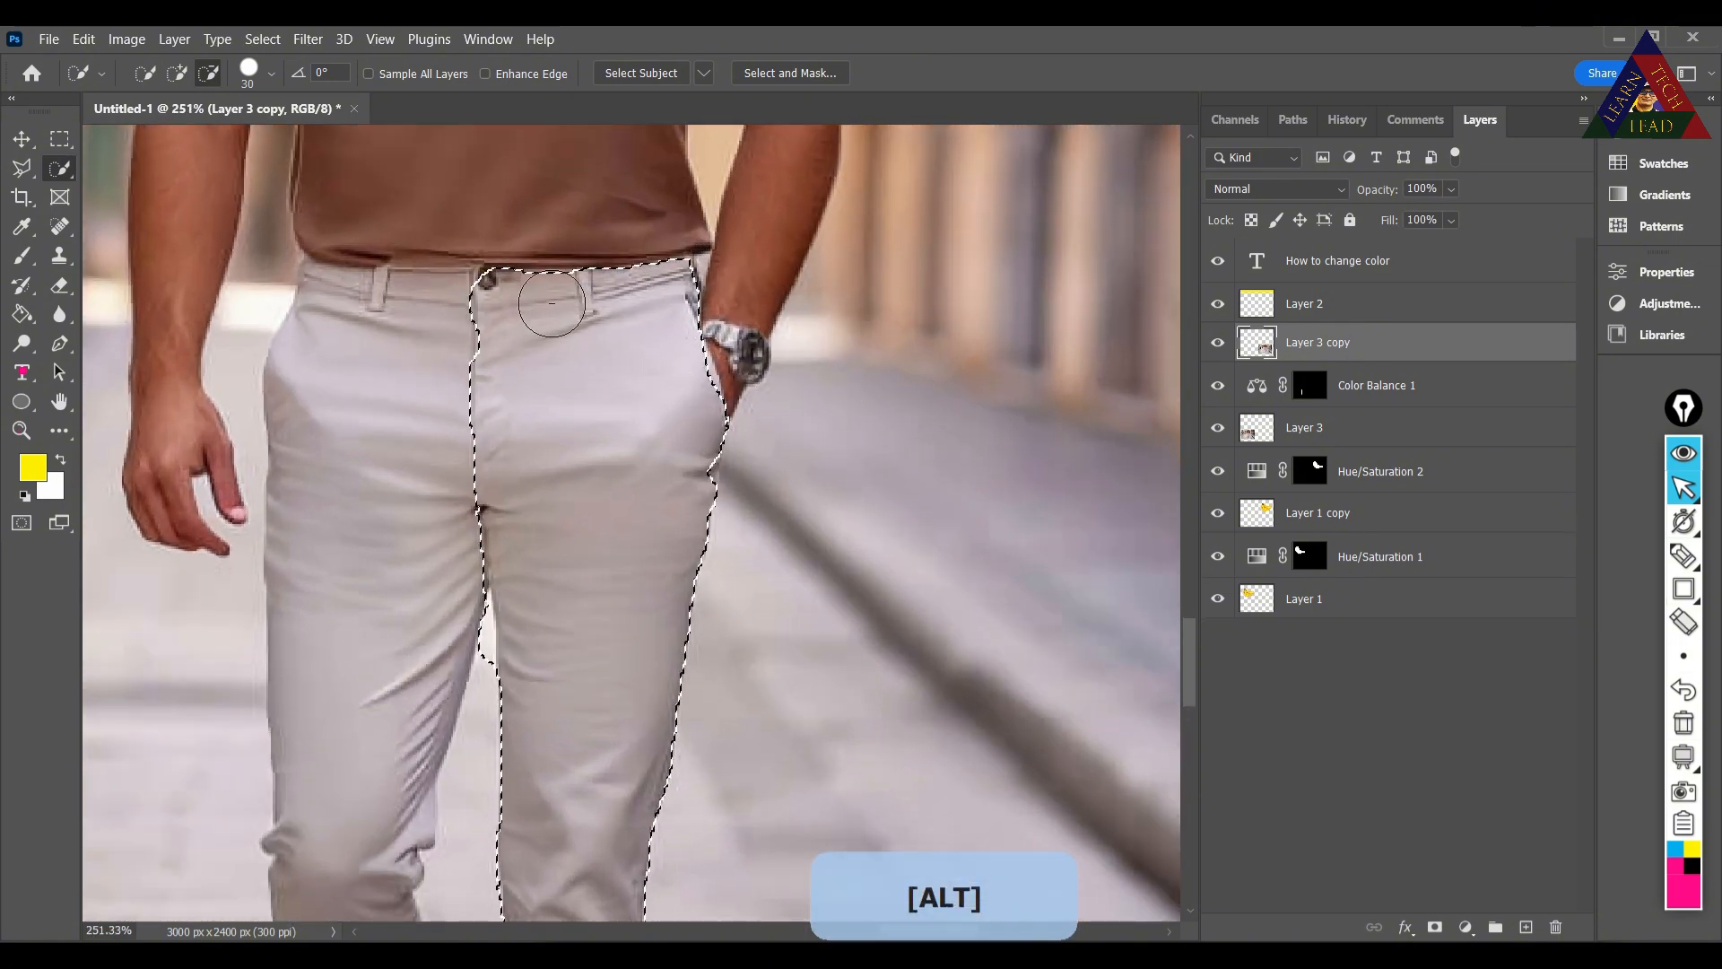
left_click(175, 77)
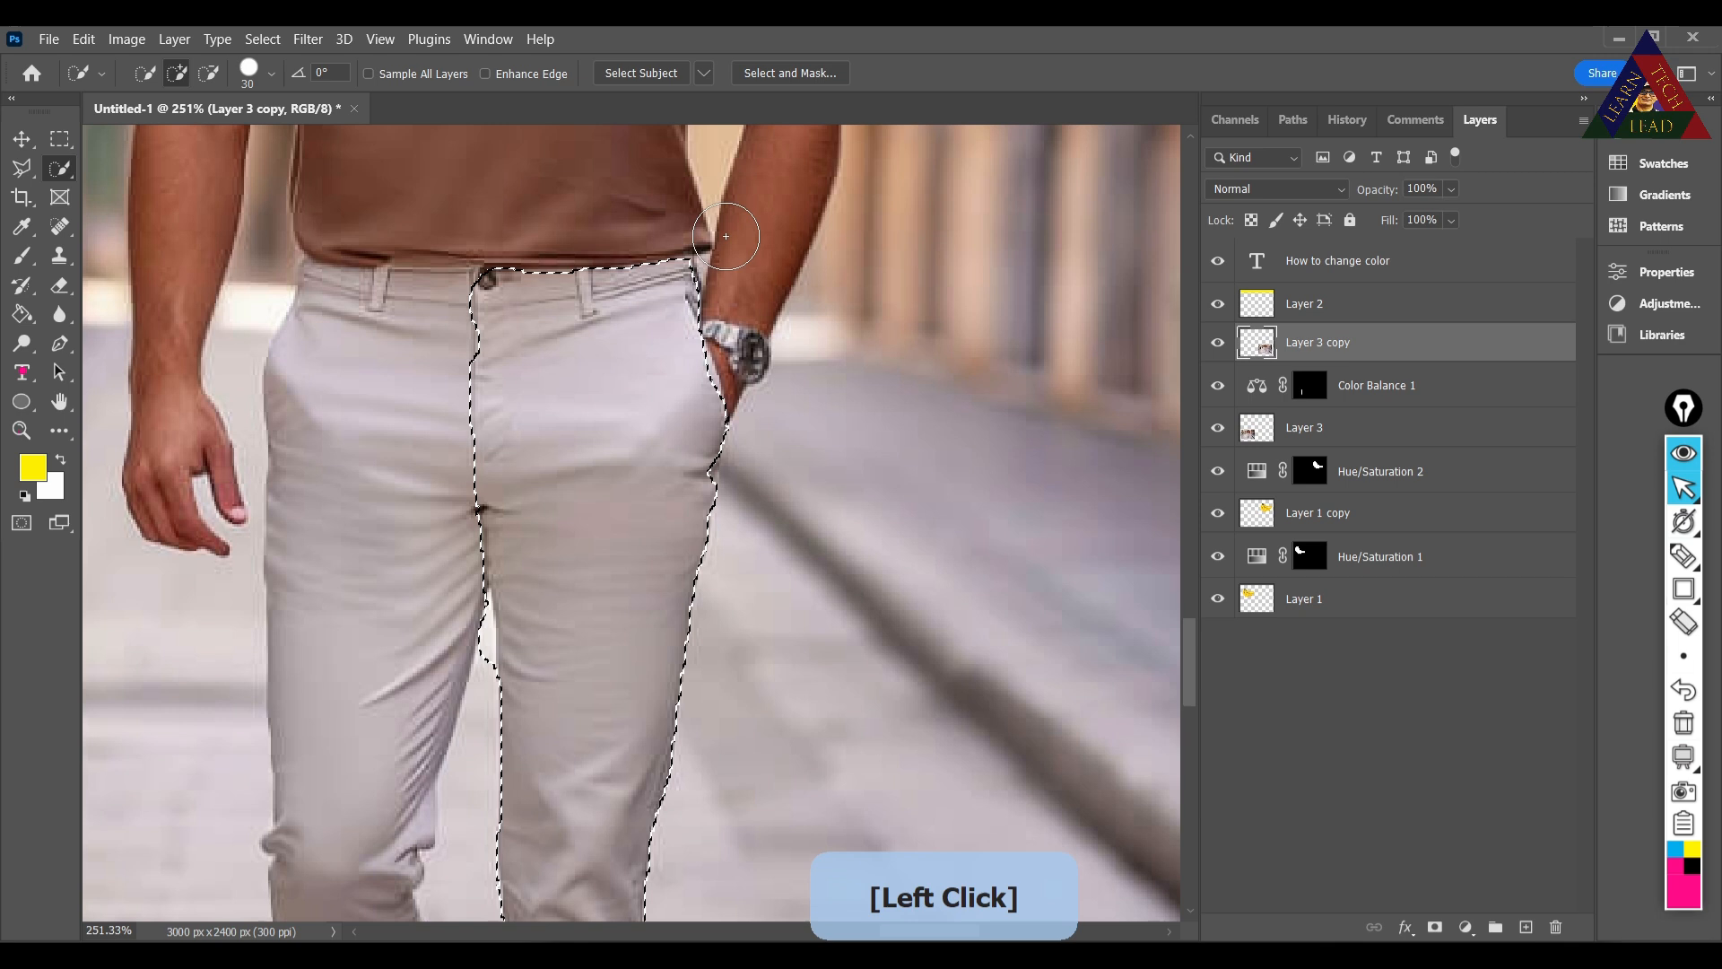
left_click(527, 304)
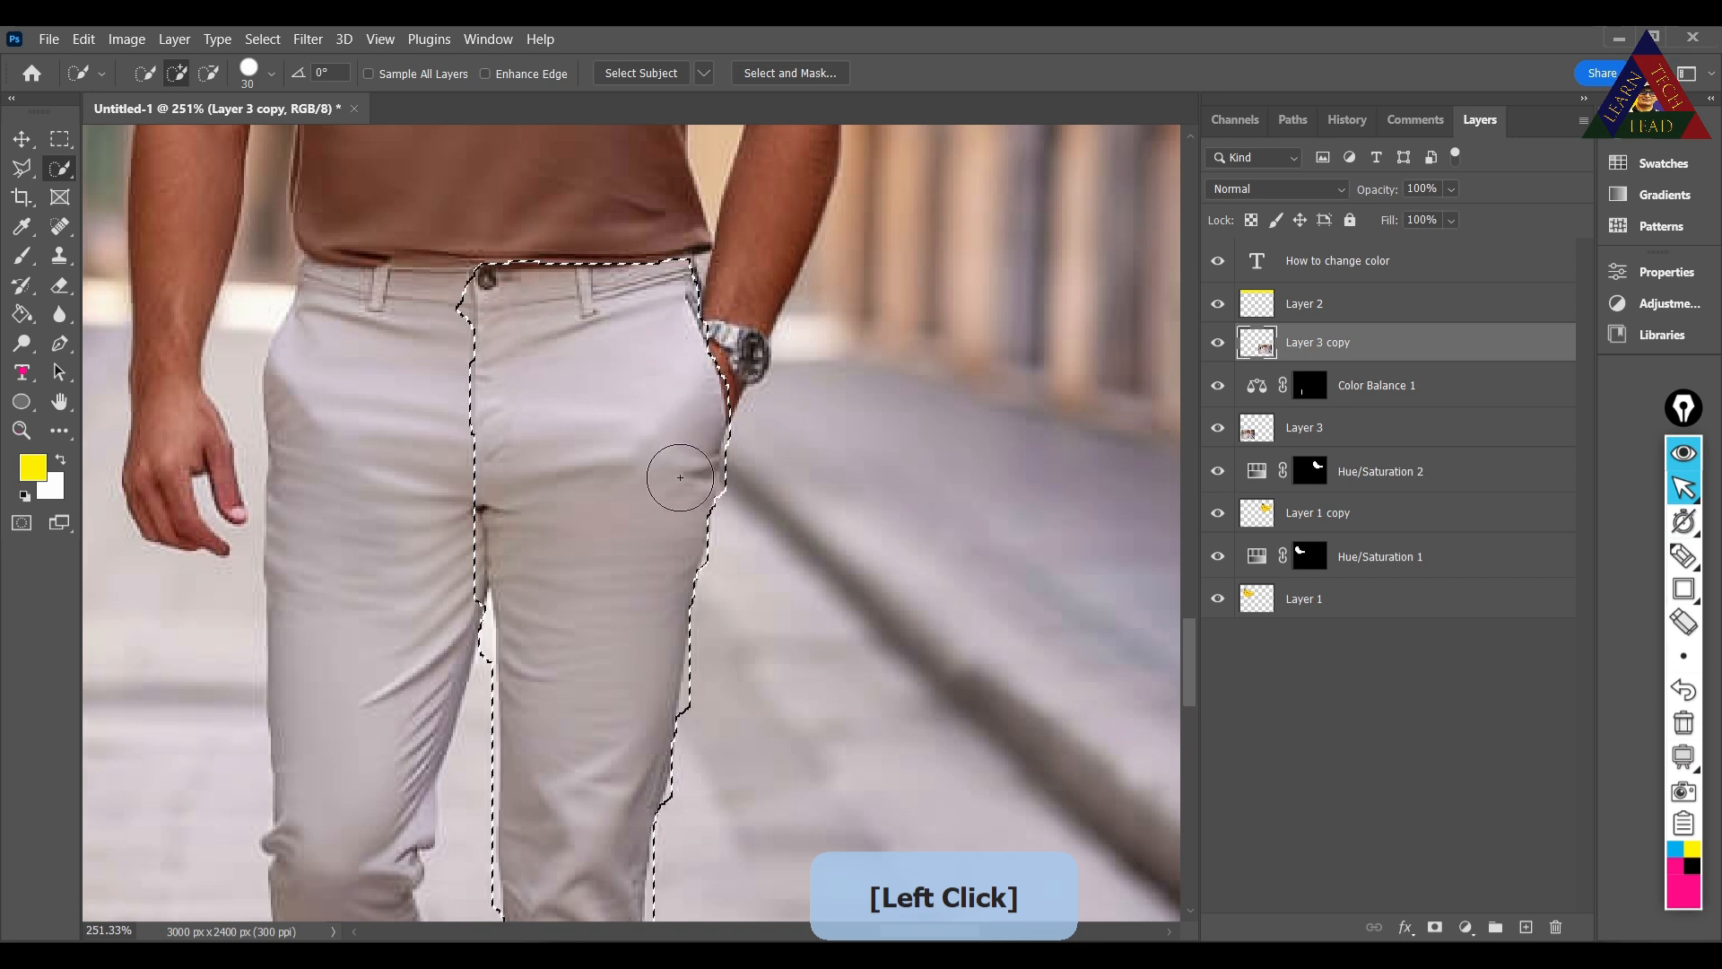
left_click_drag(668, 568, 662, 648)
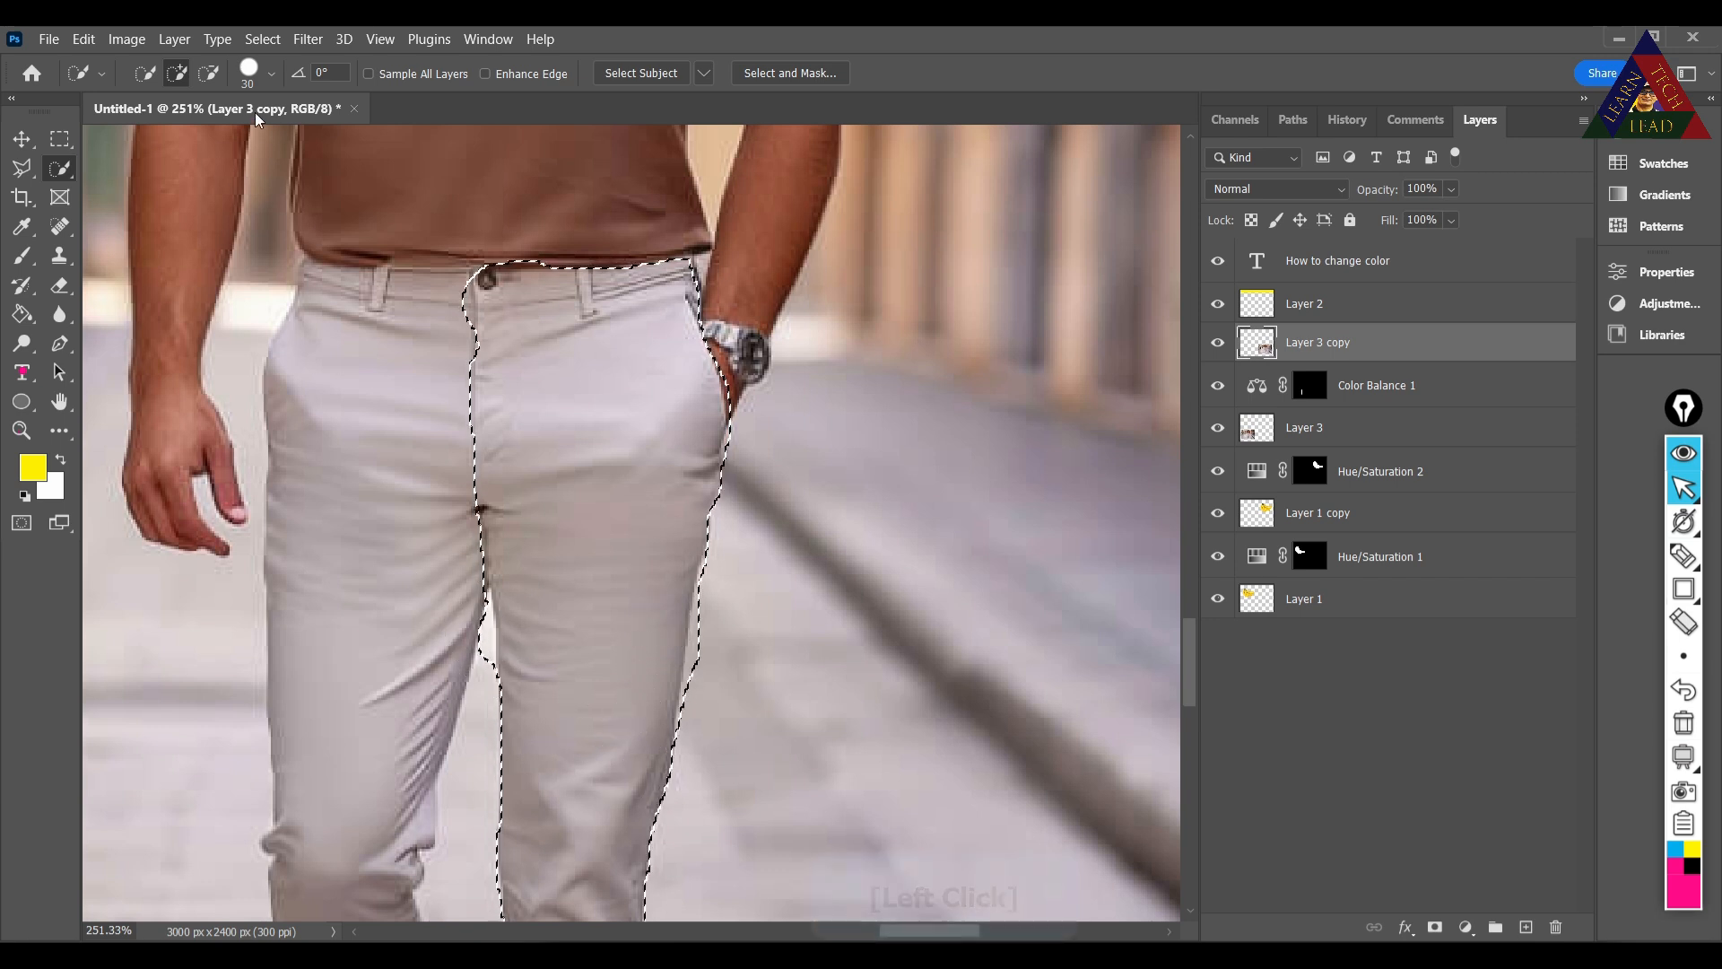
Subtract the gap between the legs and the overspill beside the fly from the selection.
left_click(209, 72)
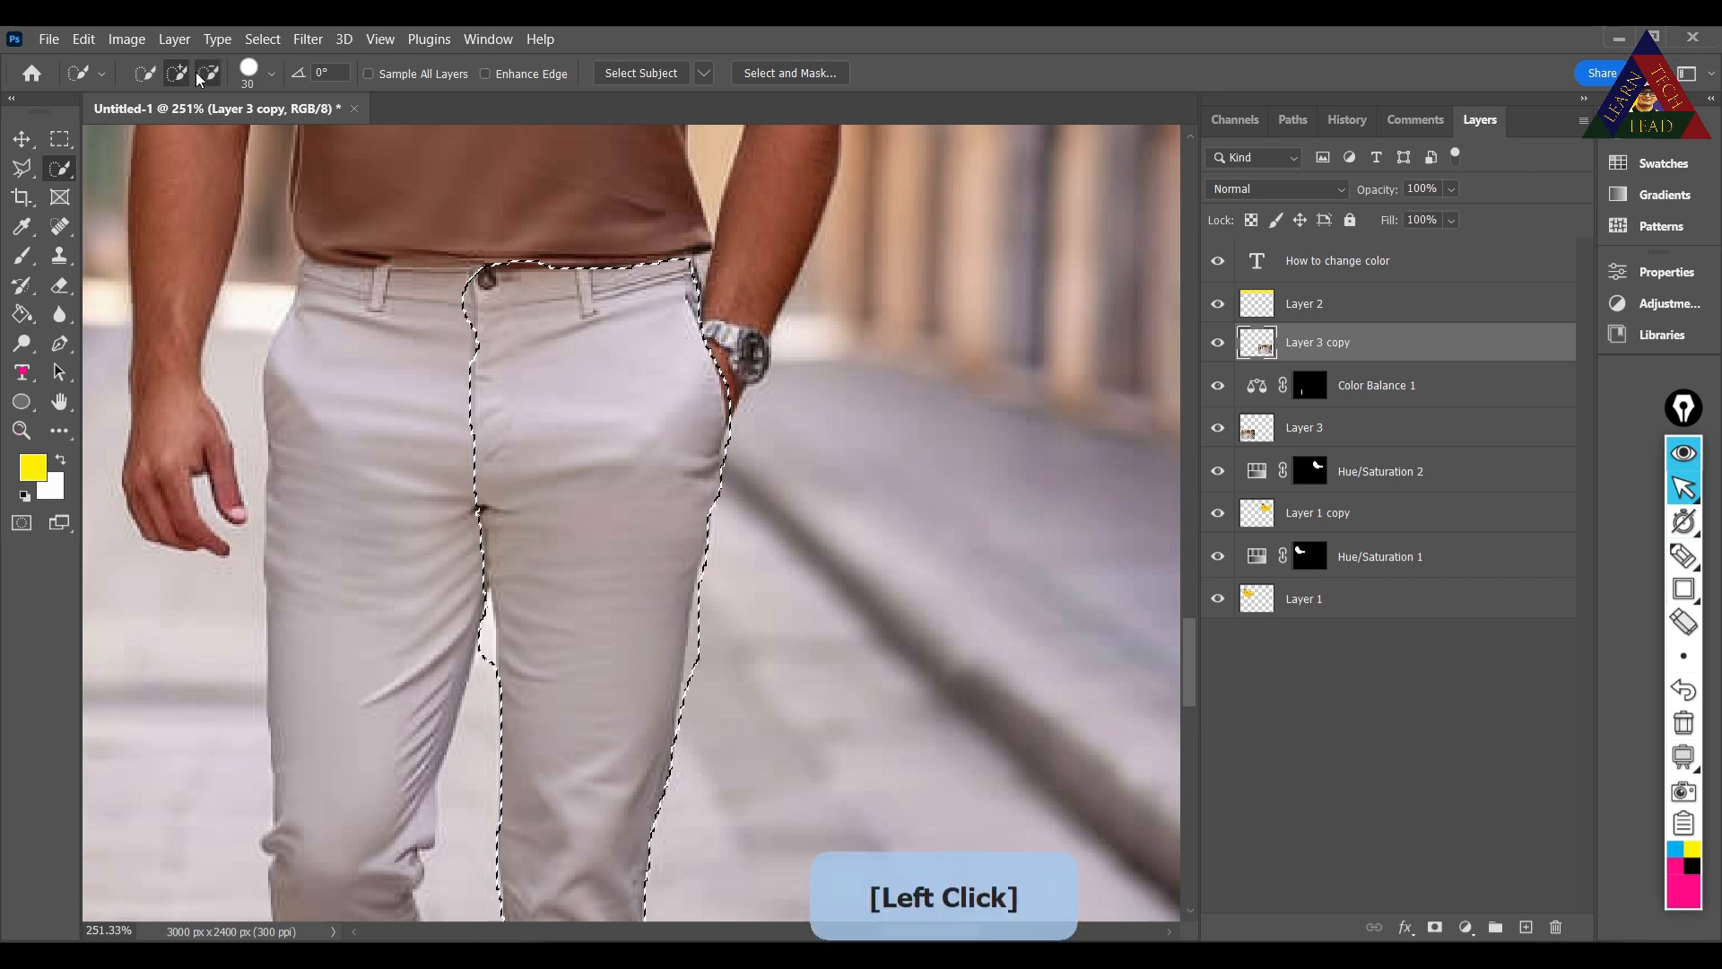
left_click(454, 608)
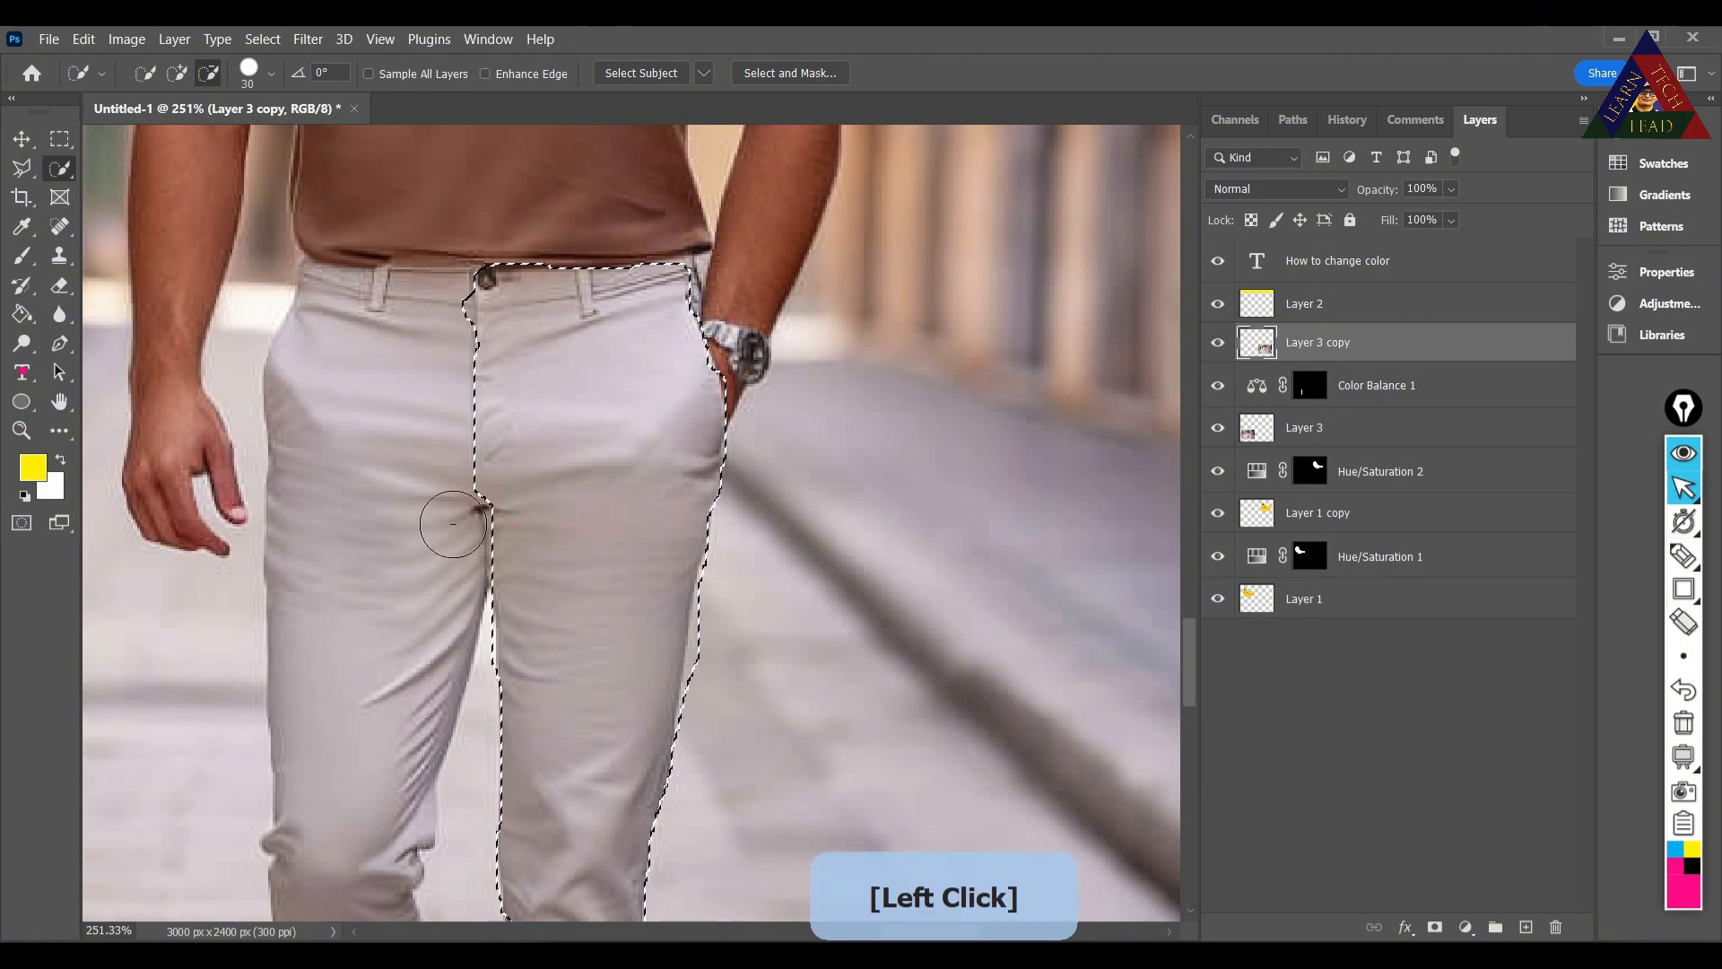
left_click(436, 291)
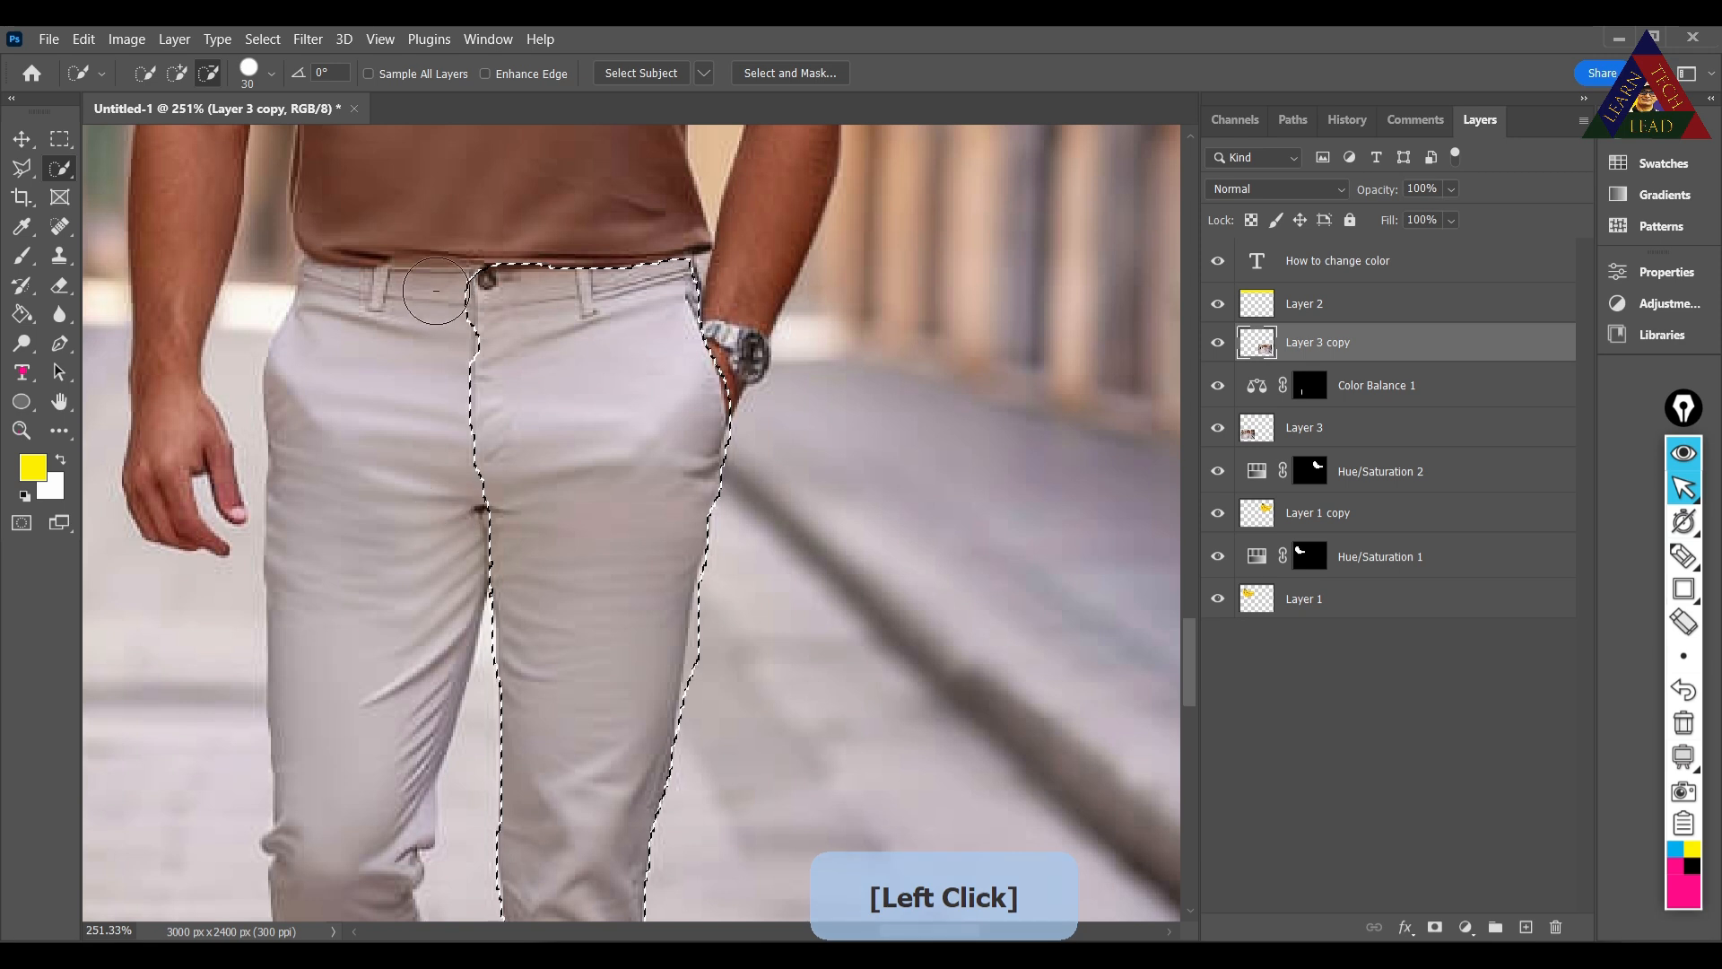
left_click(432, 344)
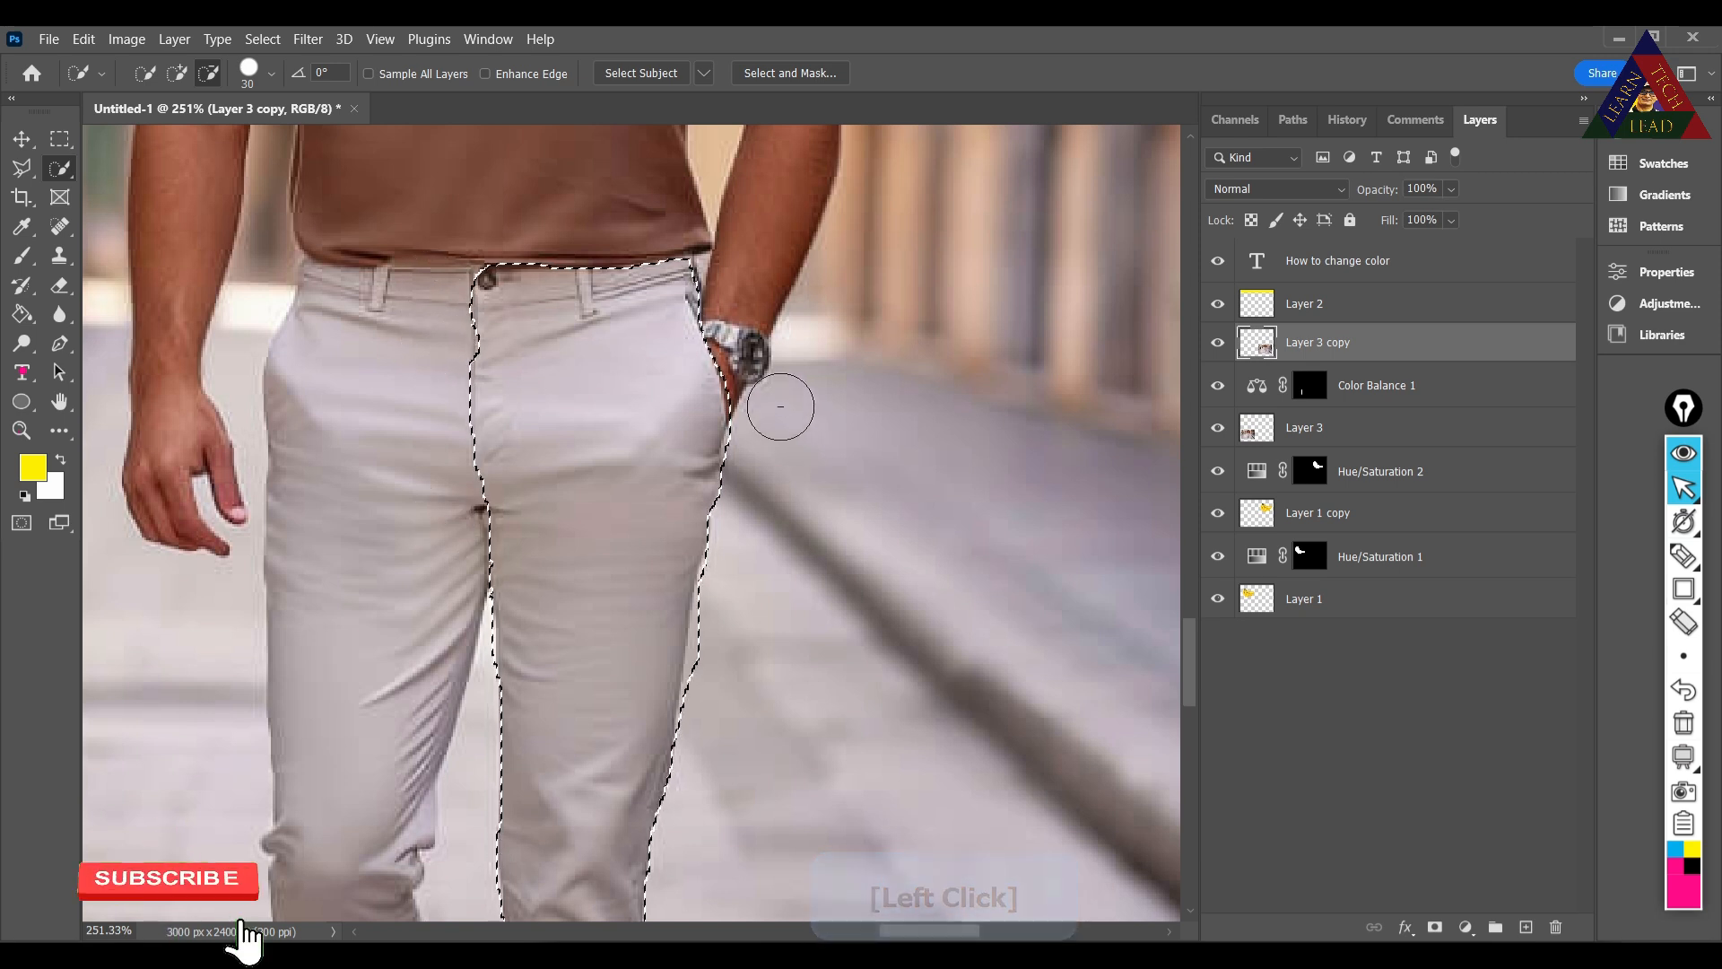
Subtract the street background along the outer edge of the watch-side leg, from the hand down to the knee.
left_click(748, 352)
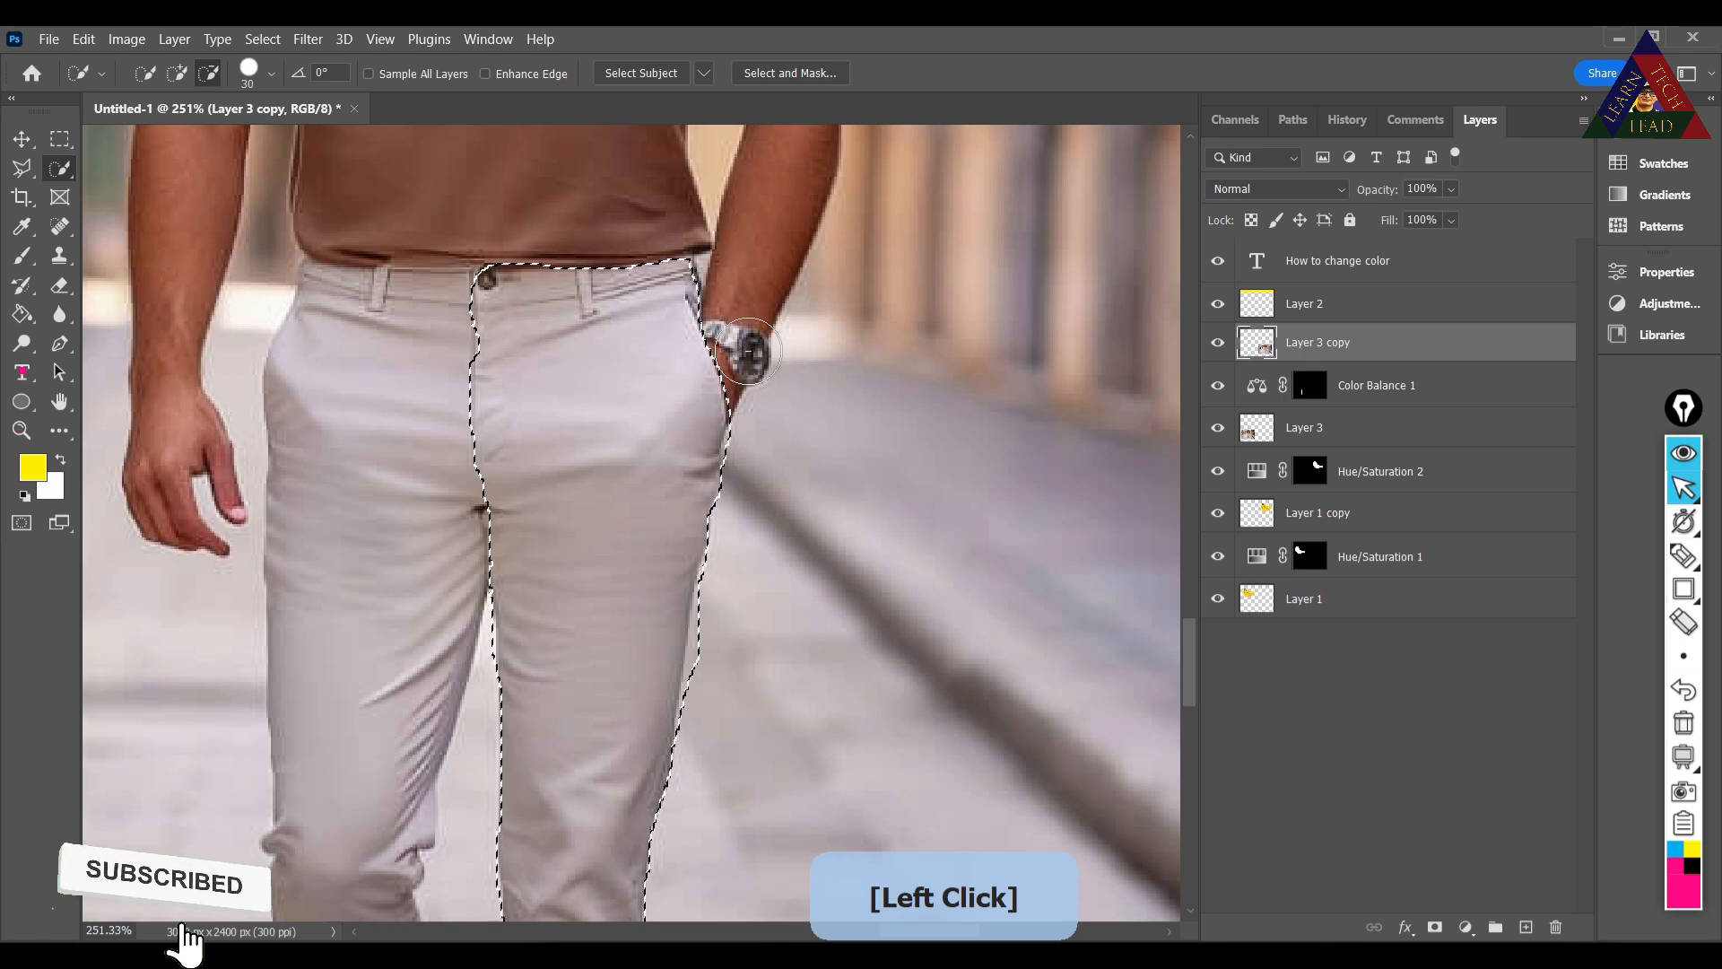
left_click(758, 421)
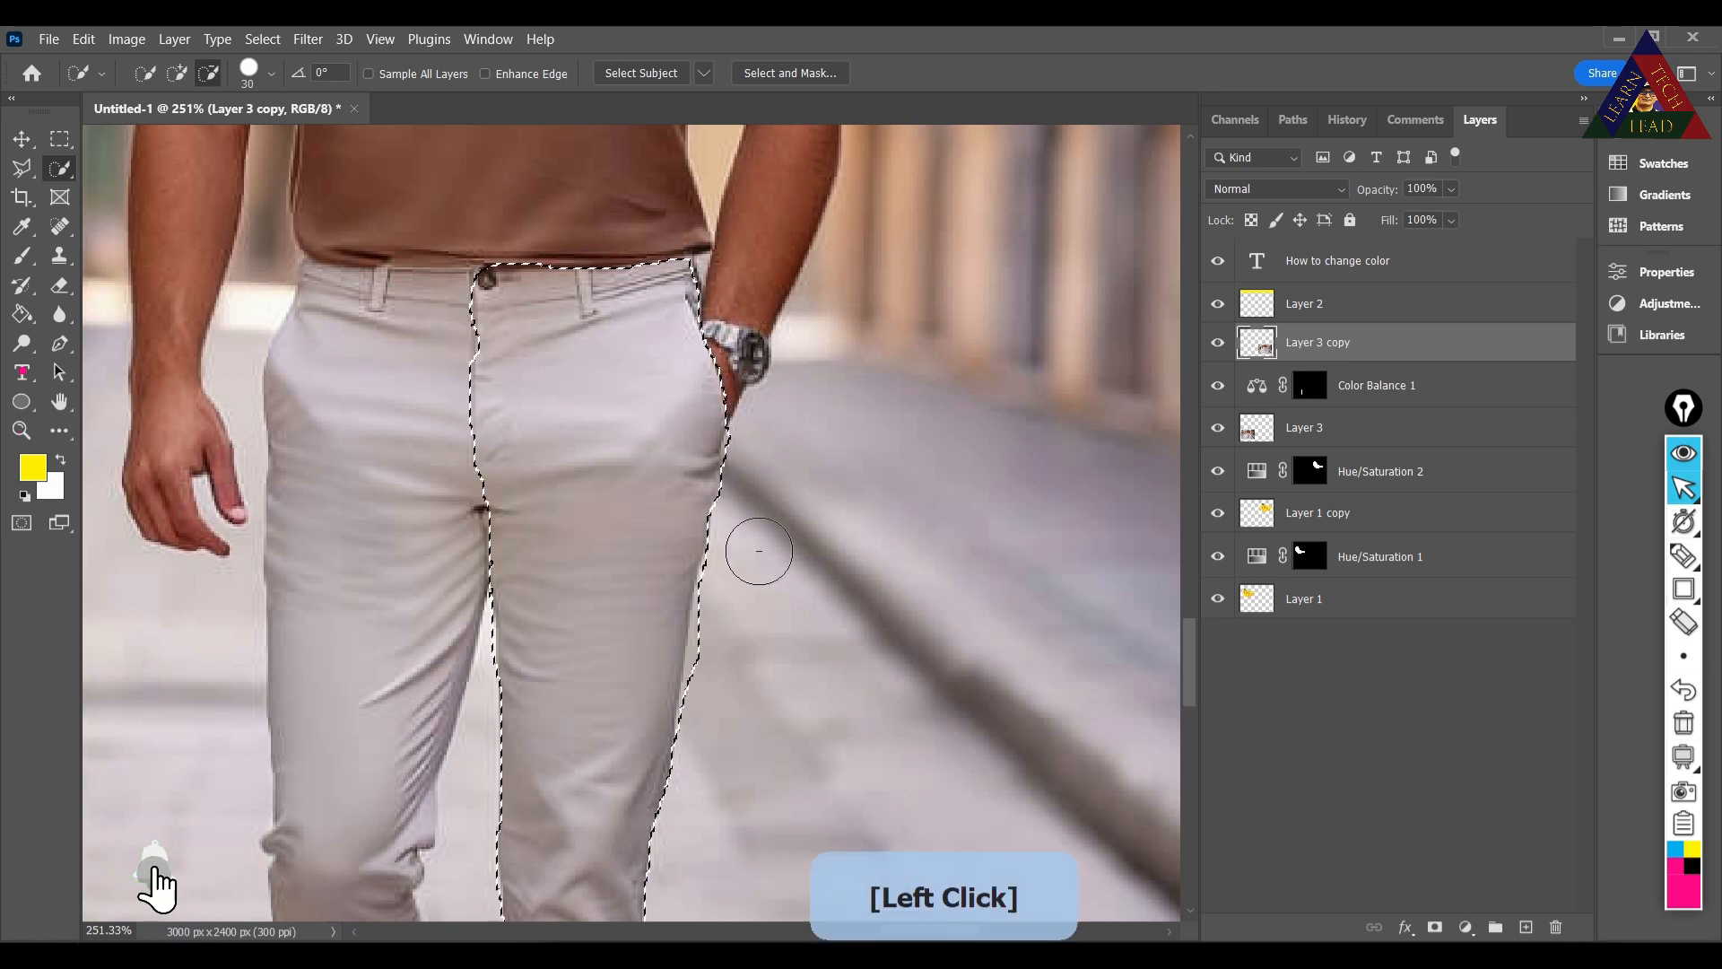
left_click(722, 632)
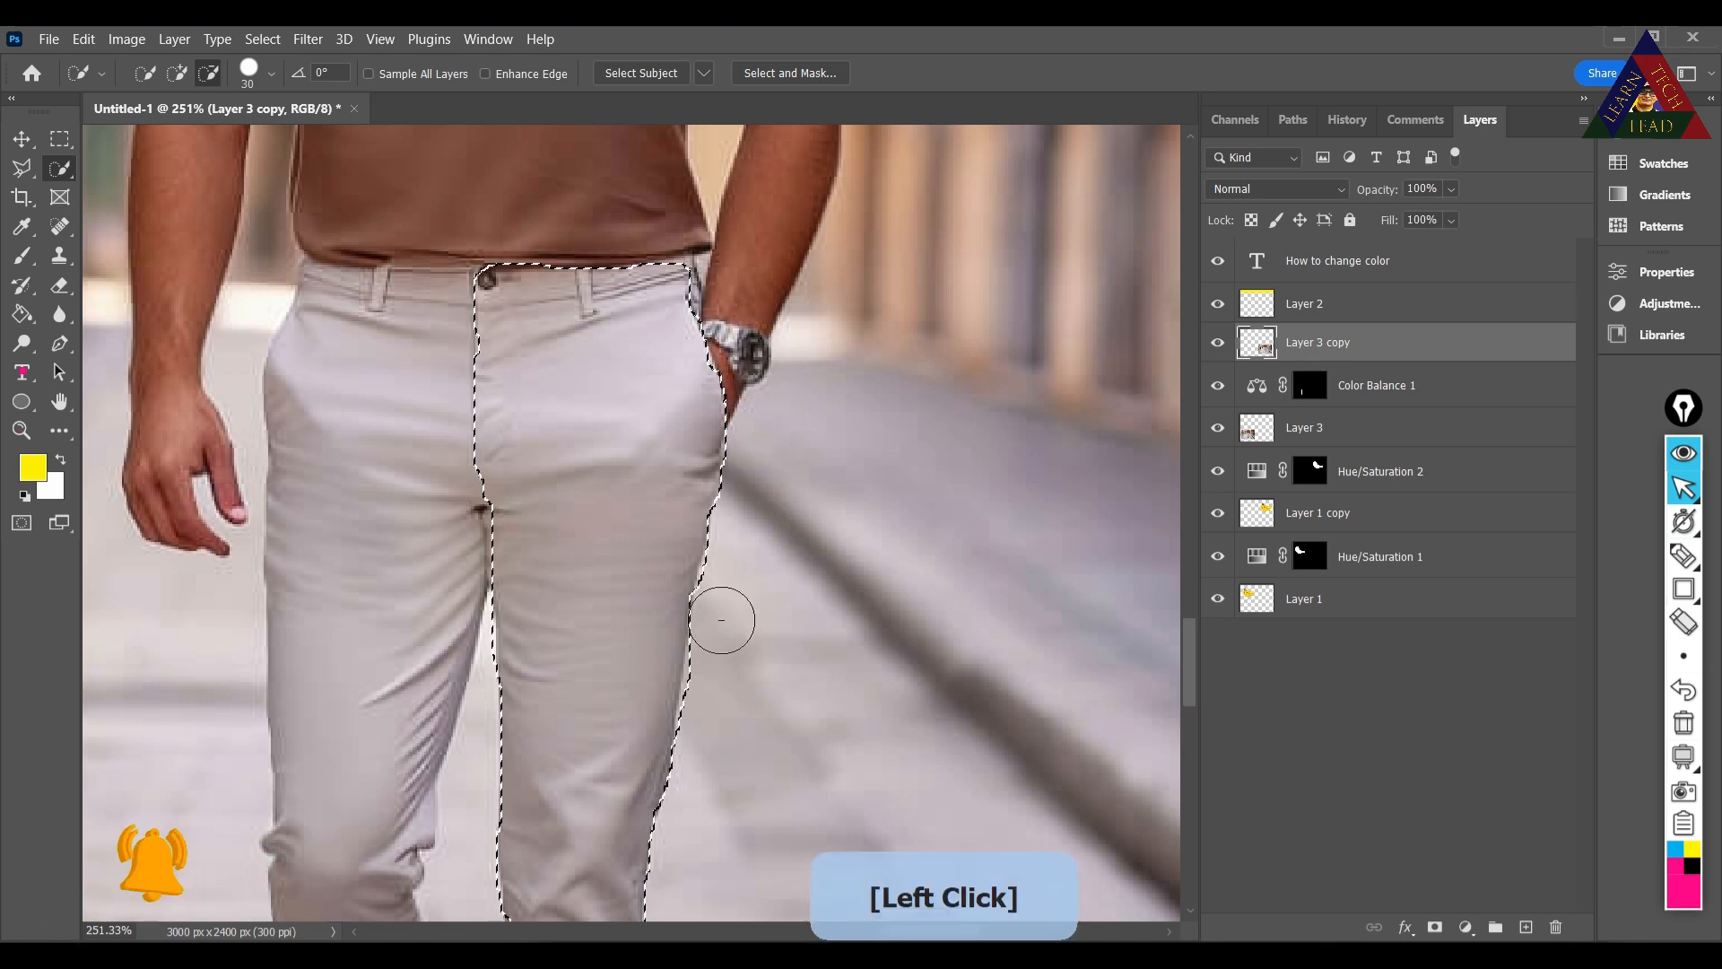
left_click(733, 668)
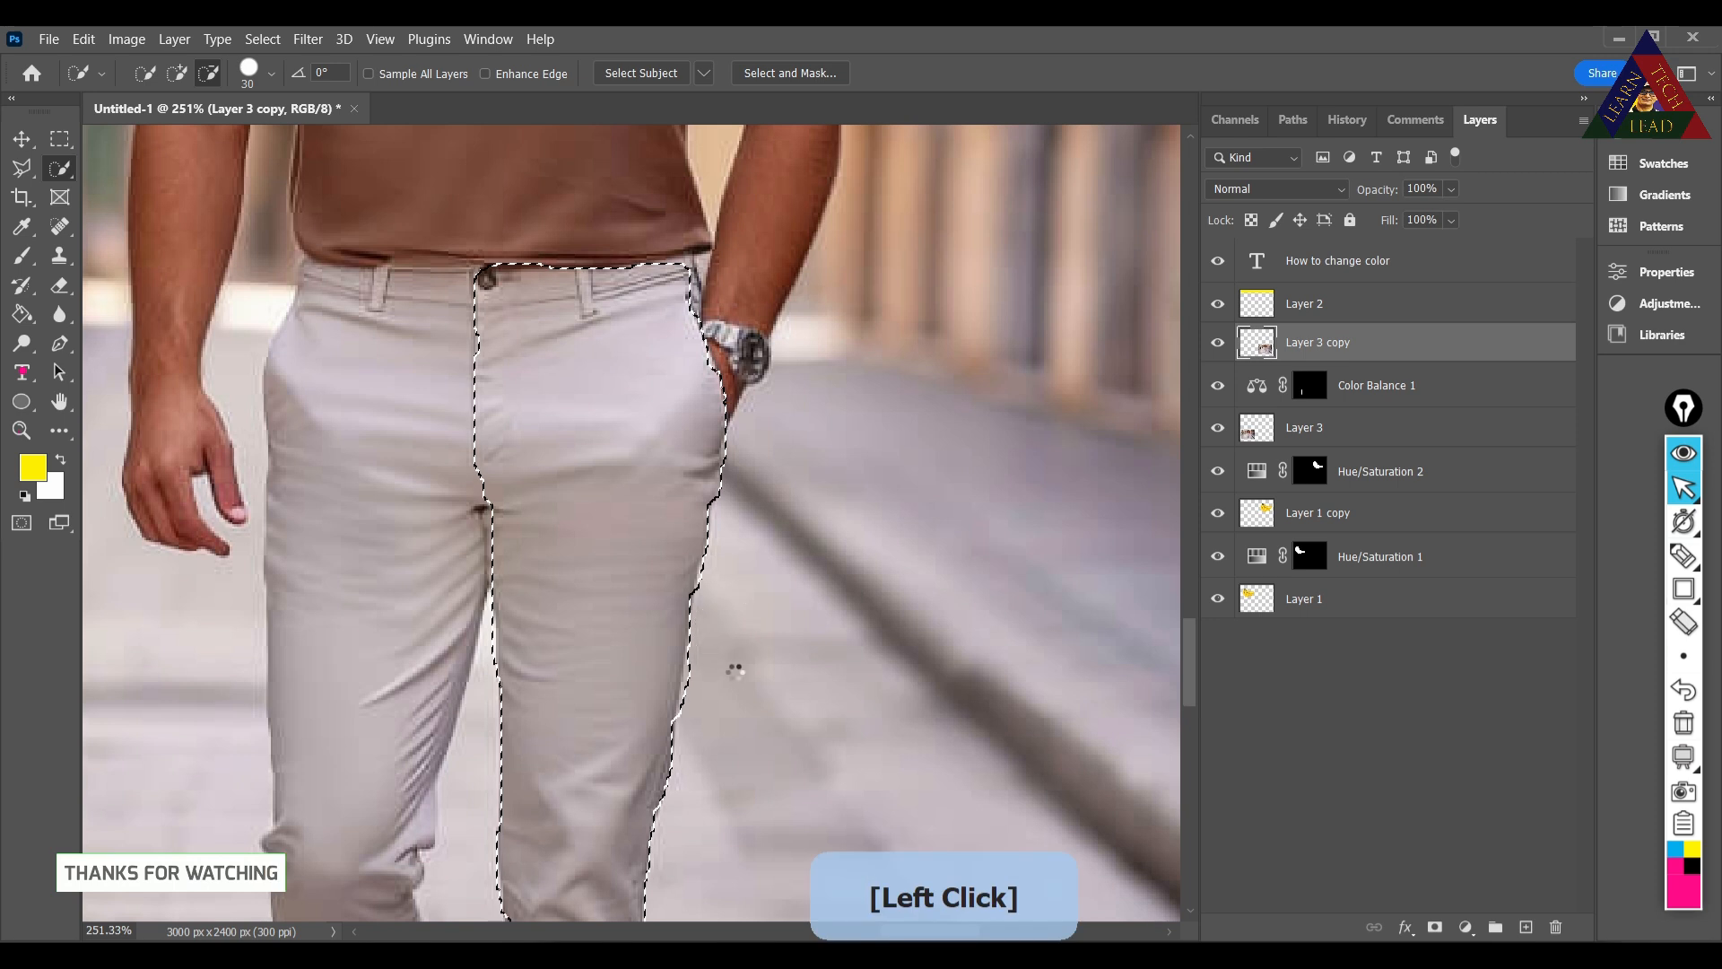
left_click(742, 559)
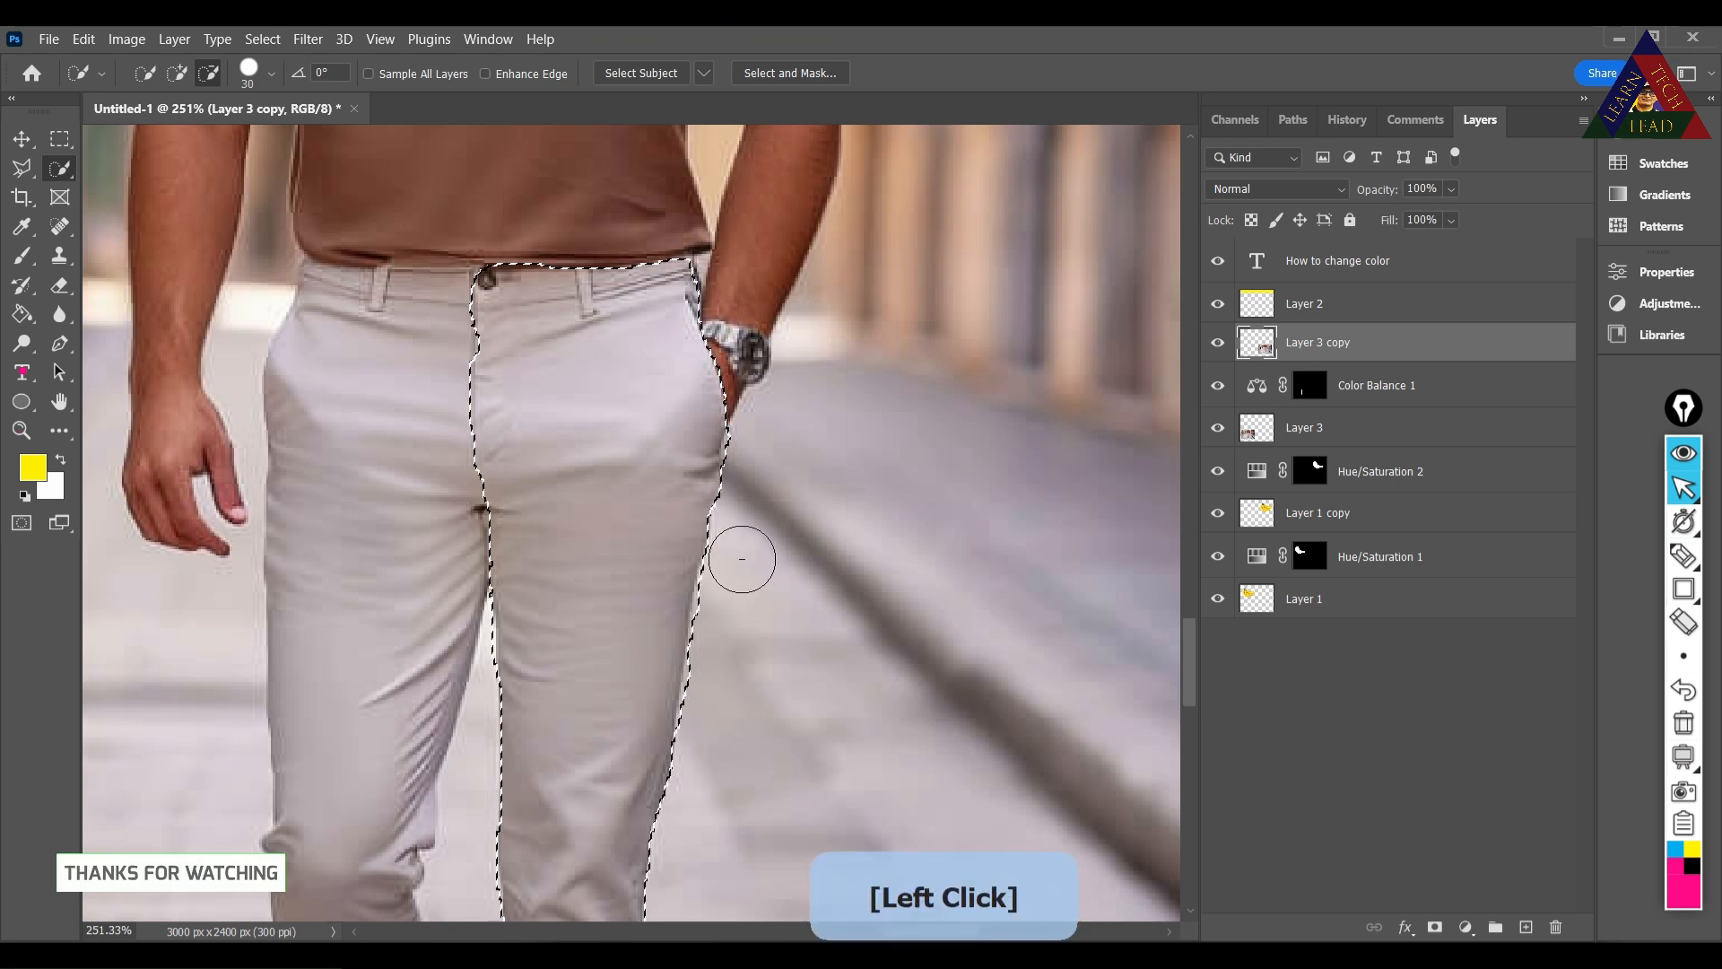
left_click(717, 720)
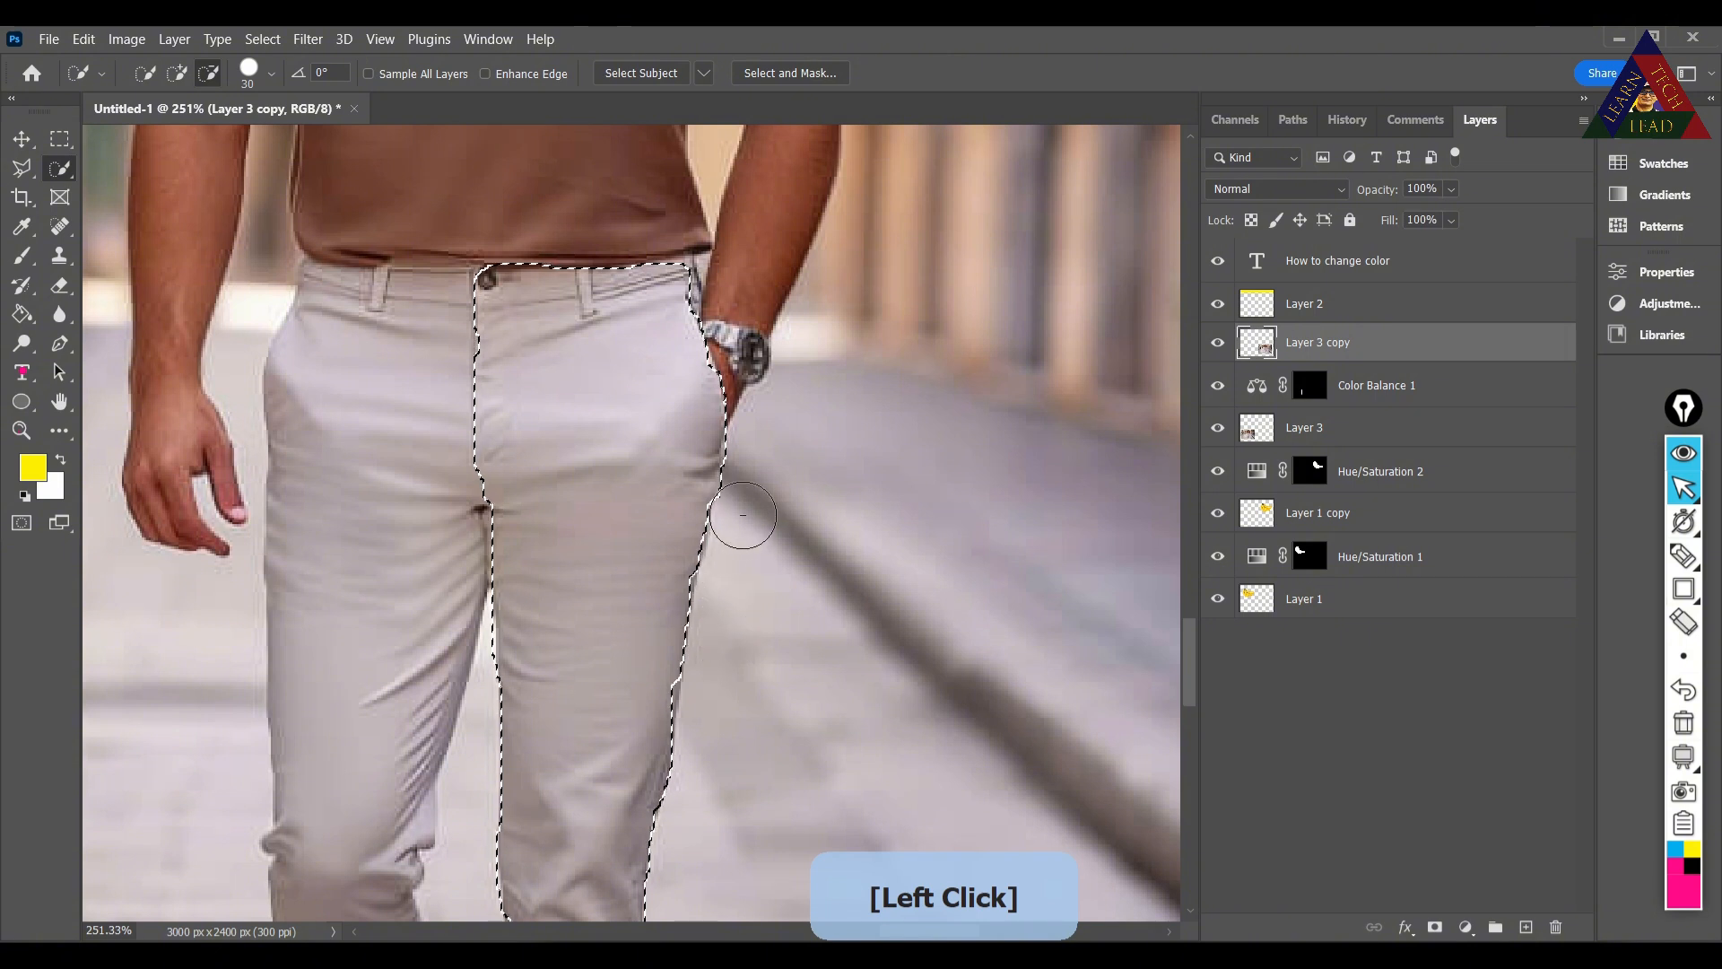
left_click(757, 476)
Inspect the selection outline along the watch-side leg from the waistband down to the hem.
scroll(851, 568, "down", 8)
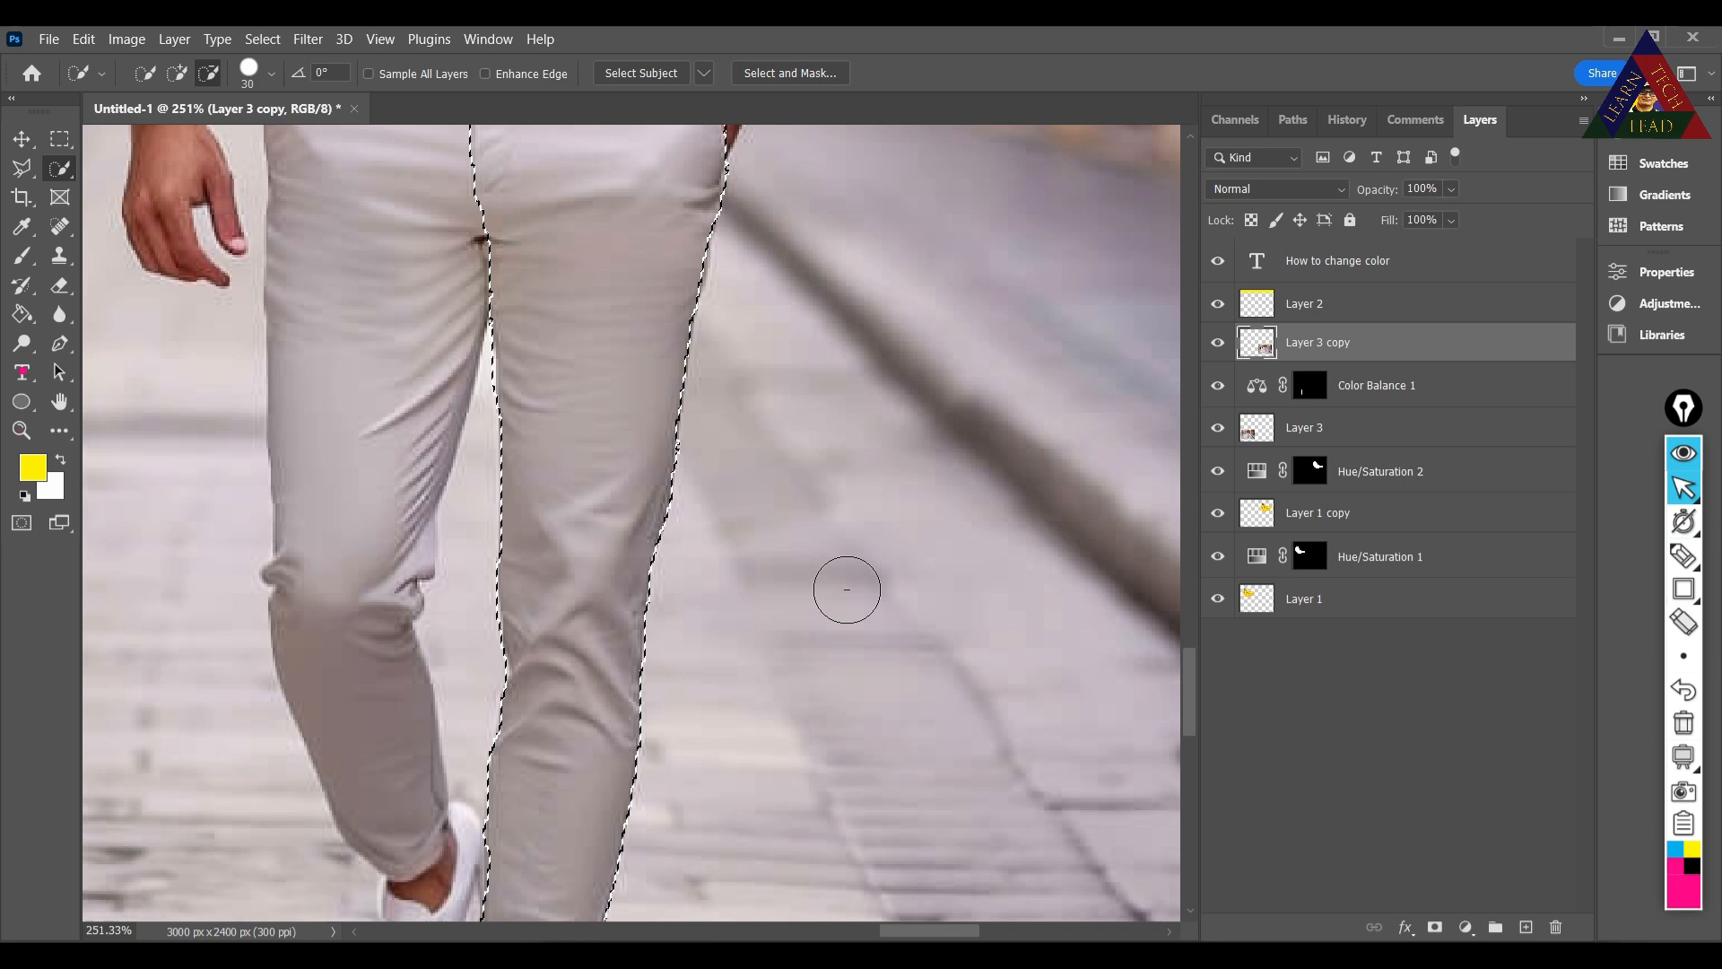
scroll(850, 610, "down", 2)
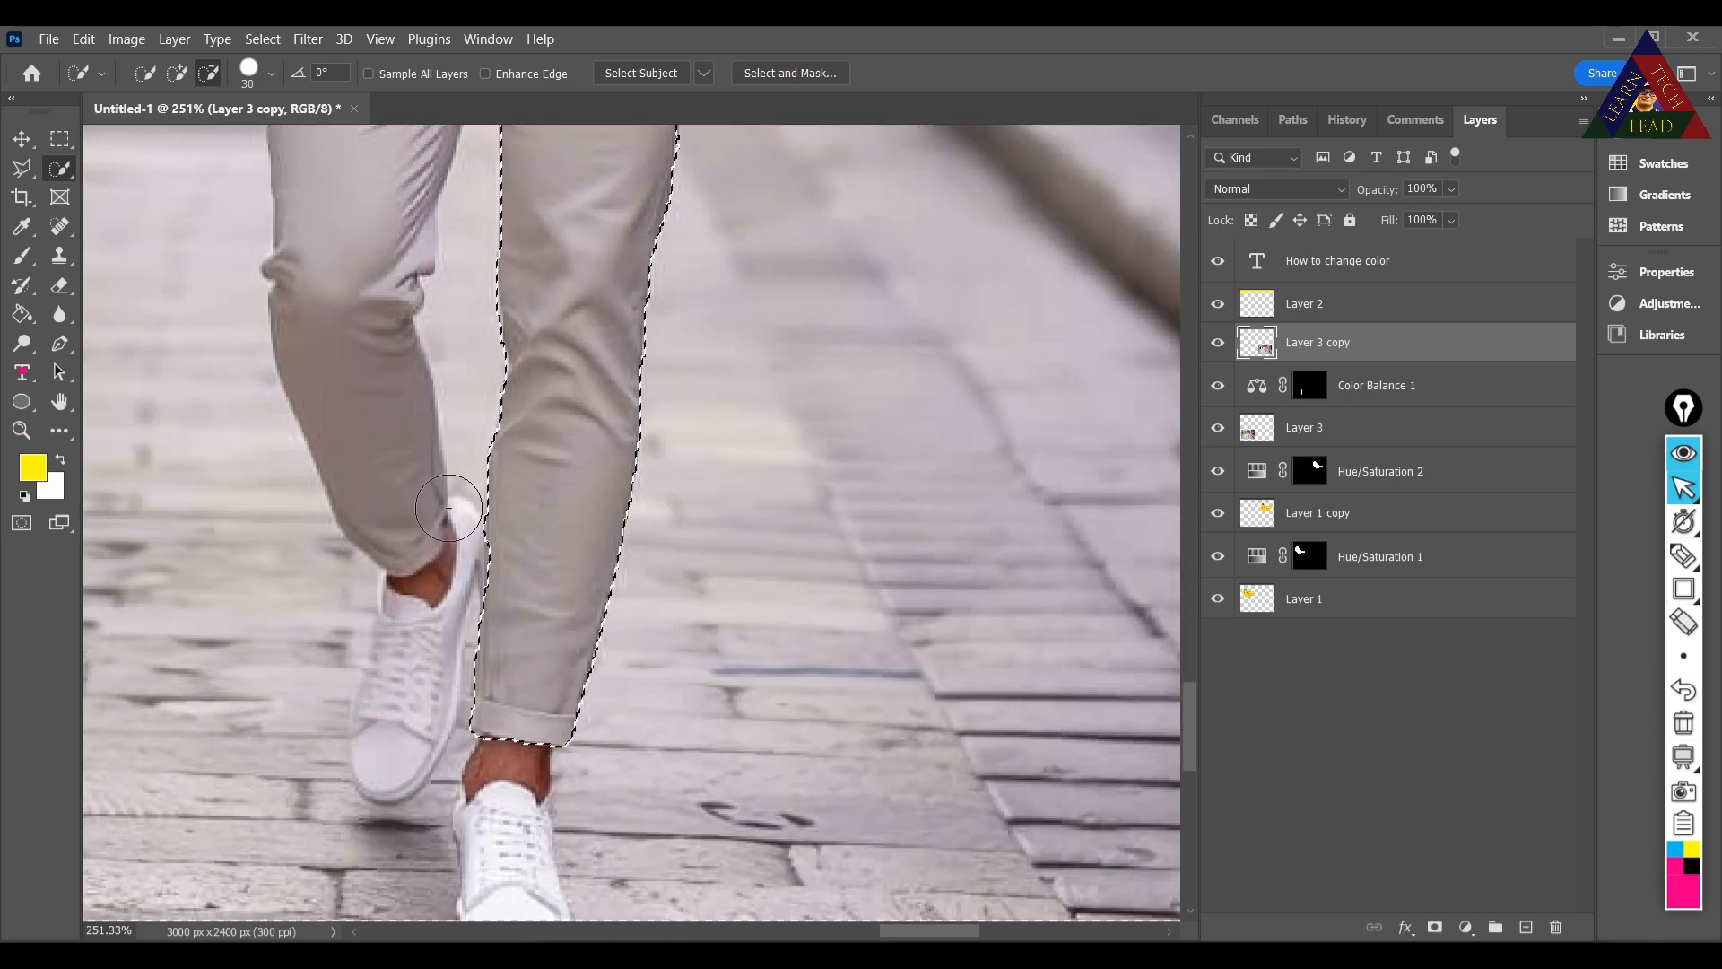
scroll(774, 572, "up", 2)
scroll(774, 572, "up", 9)
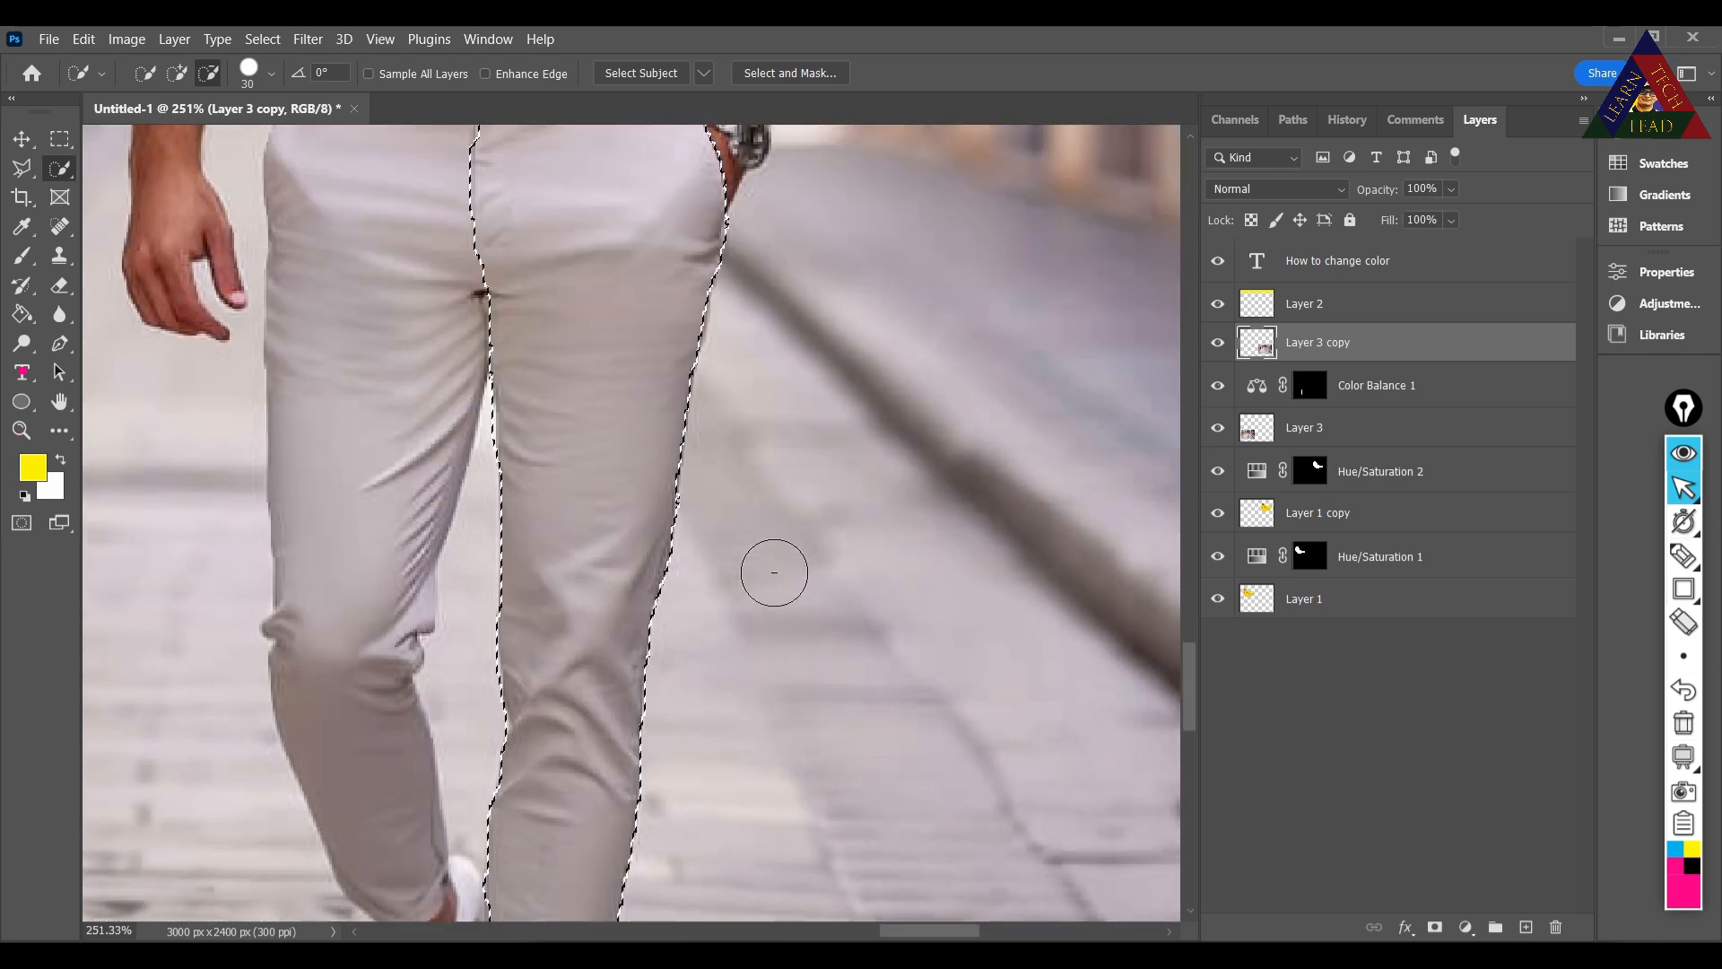
scroll(774, 572, "up", 1)
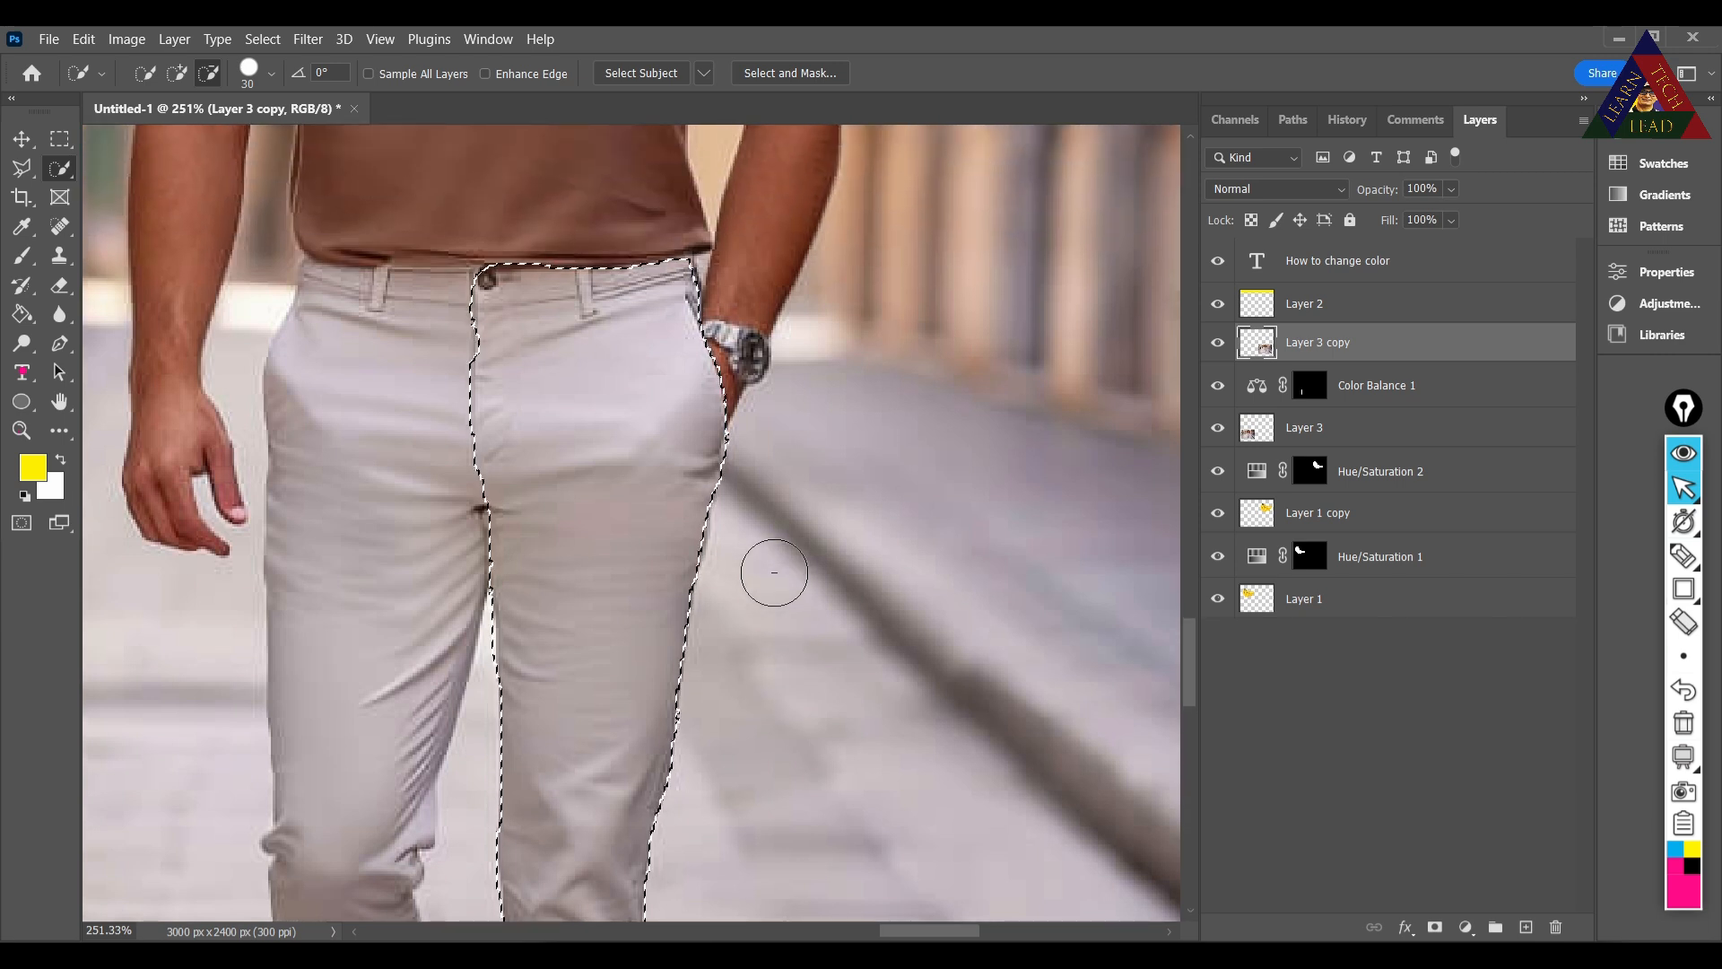
scroll(774, 572, "down", 4, "alt")
scroll(774, 574, "down", 1)
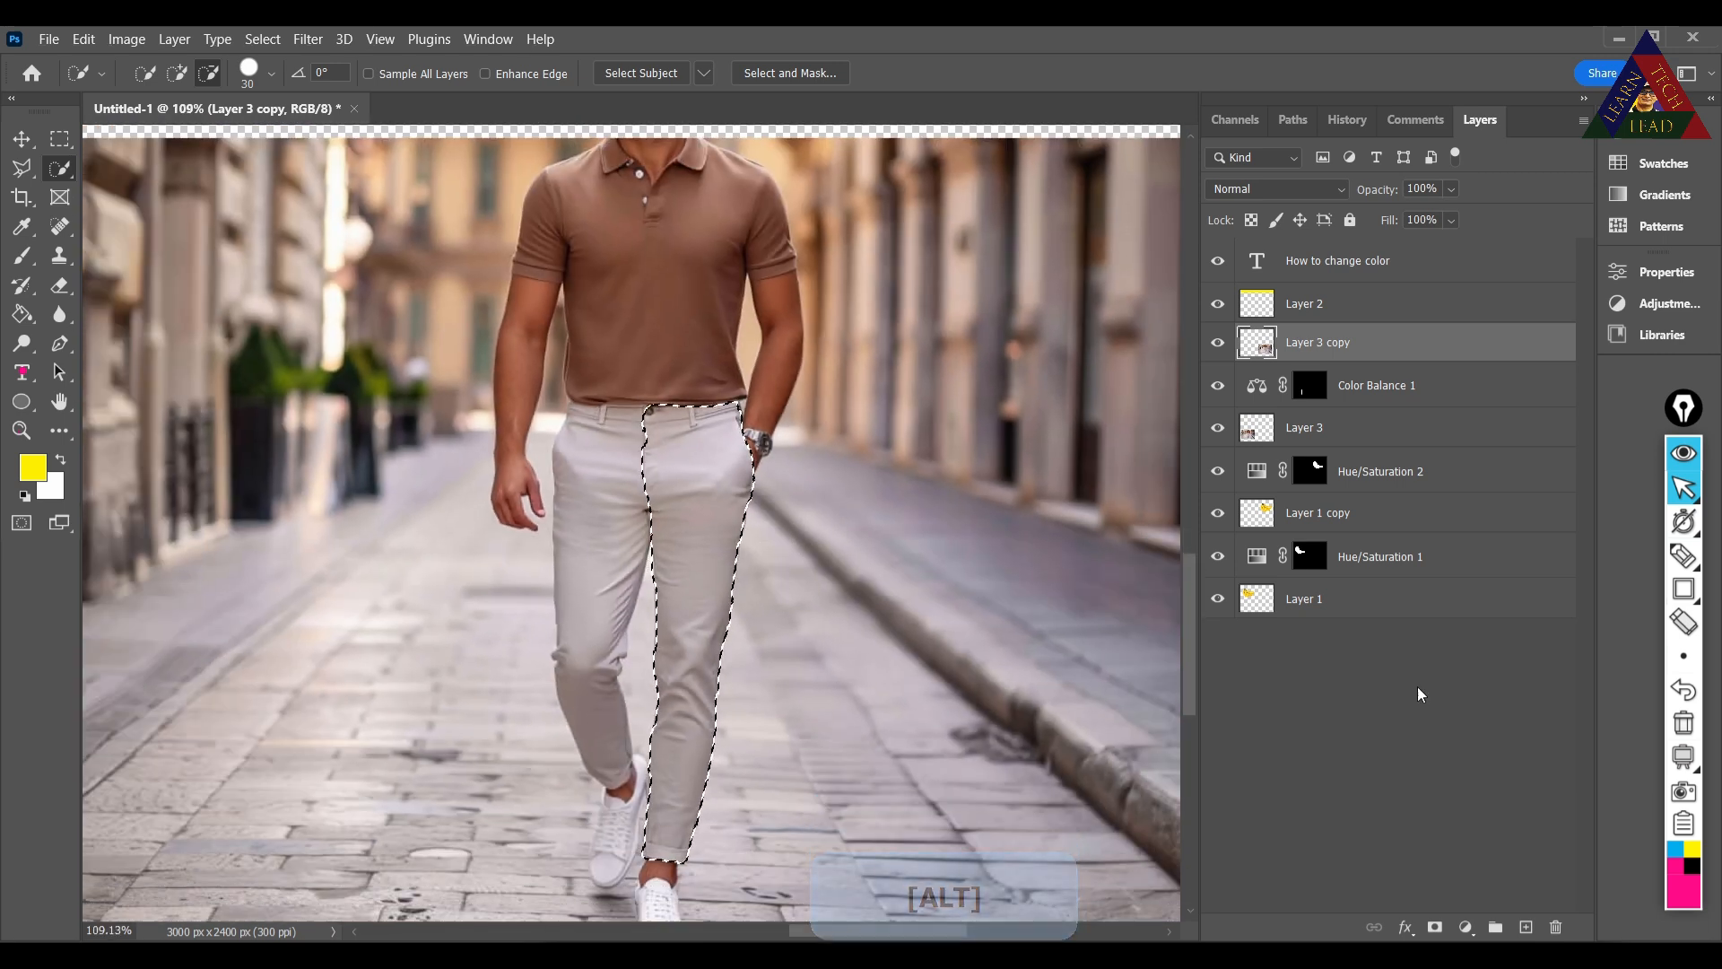
Tint the selected leg green with a Color Balance adjustment layer, setting midtones to Cyan-Red -32, Magenta-Green +86 and Yellow-Blue -29.
left_click(1465, 926)
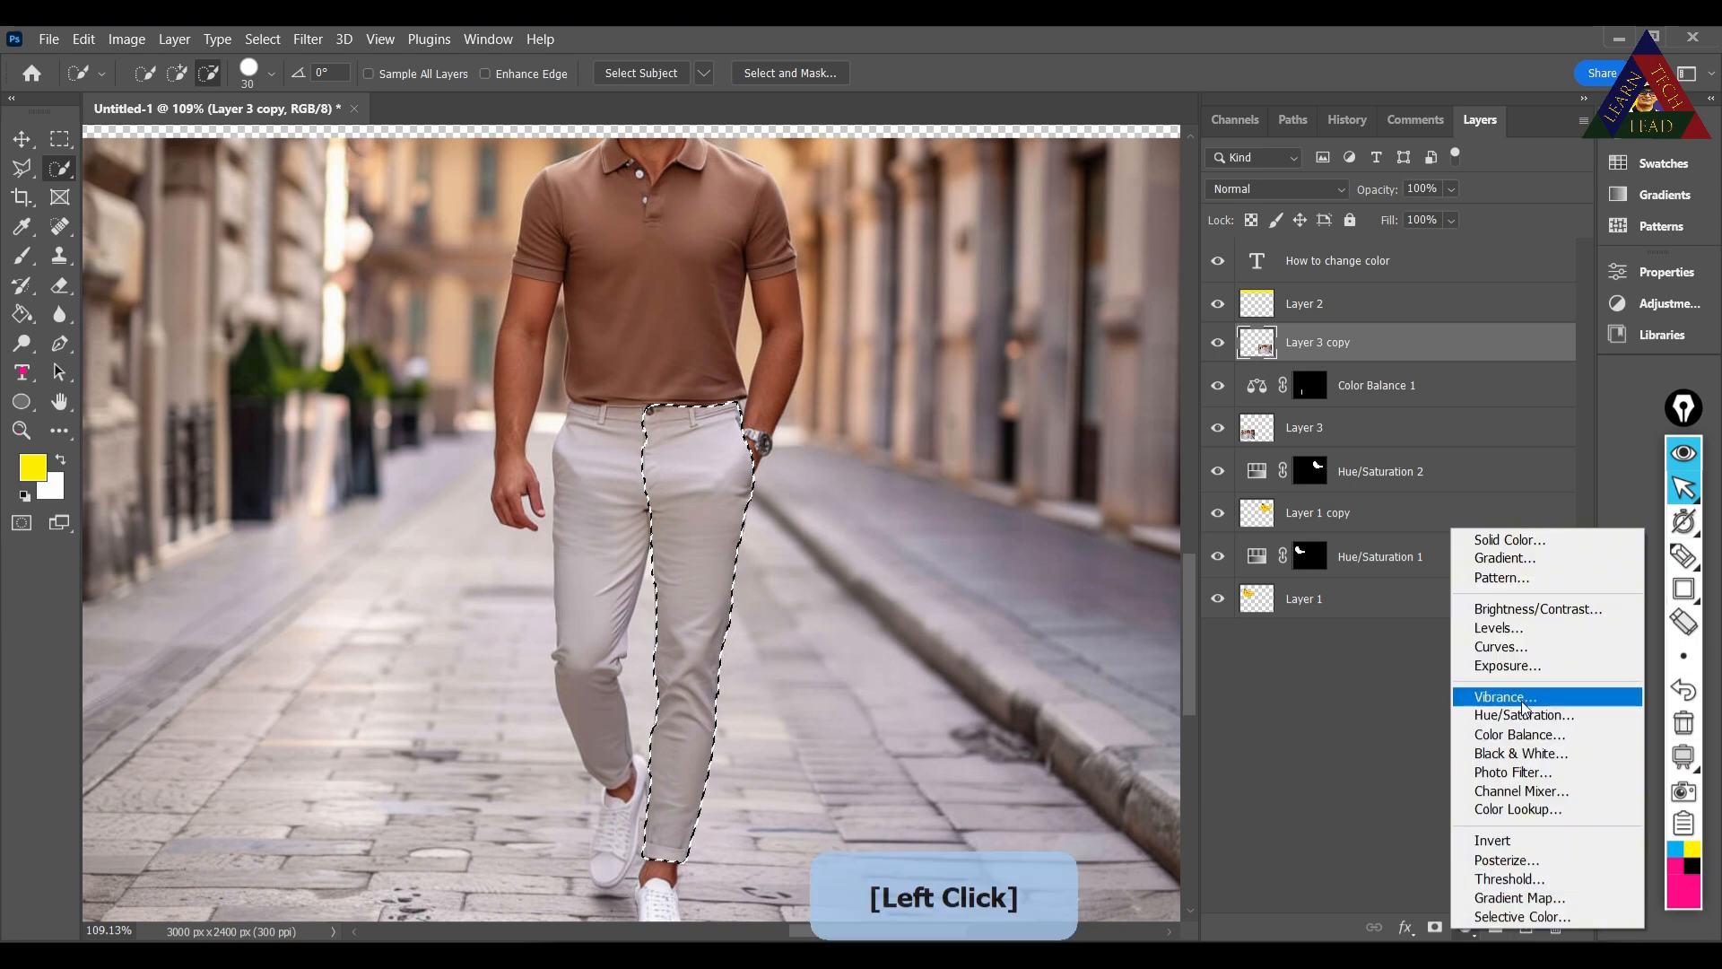
left_click(1518, 735)
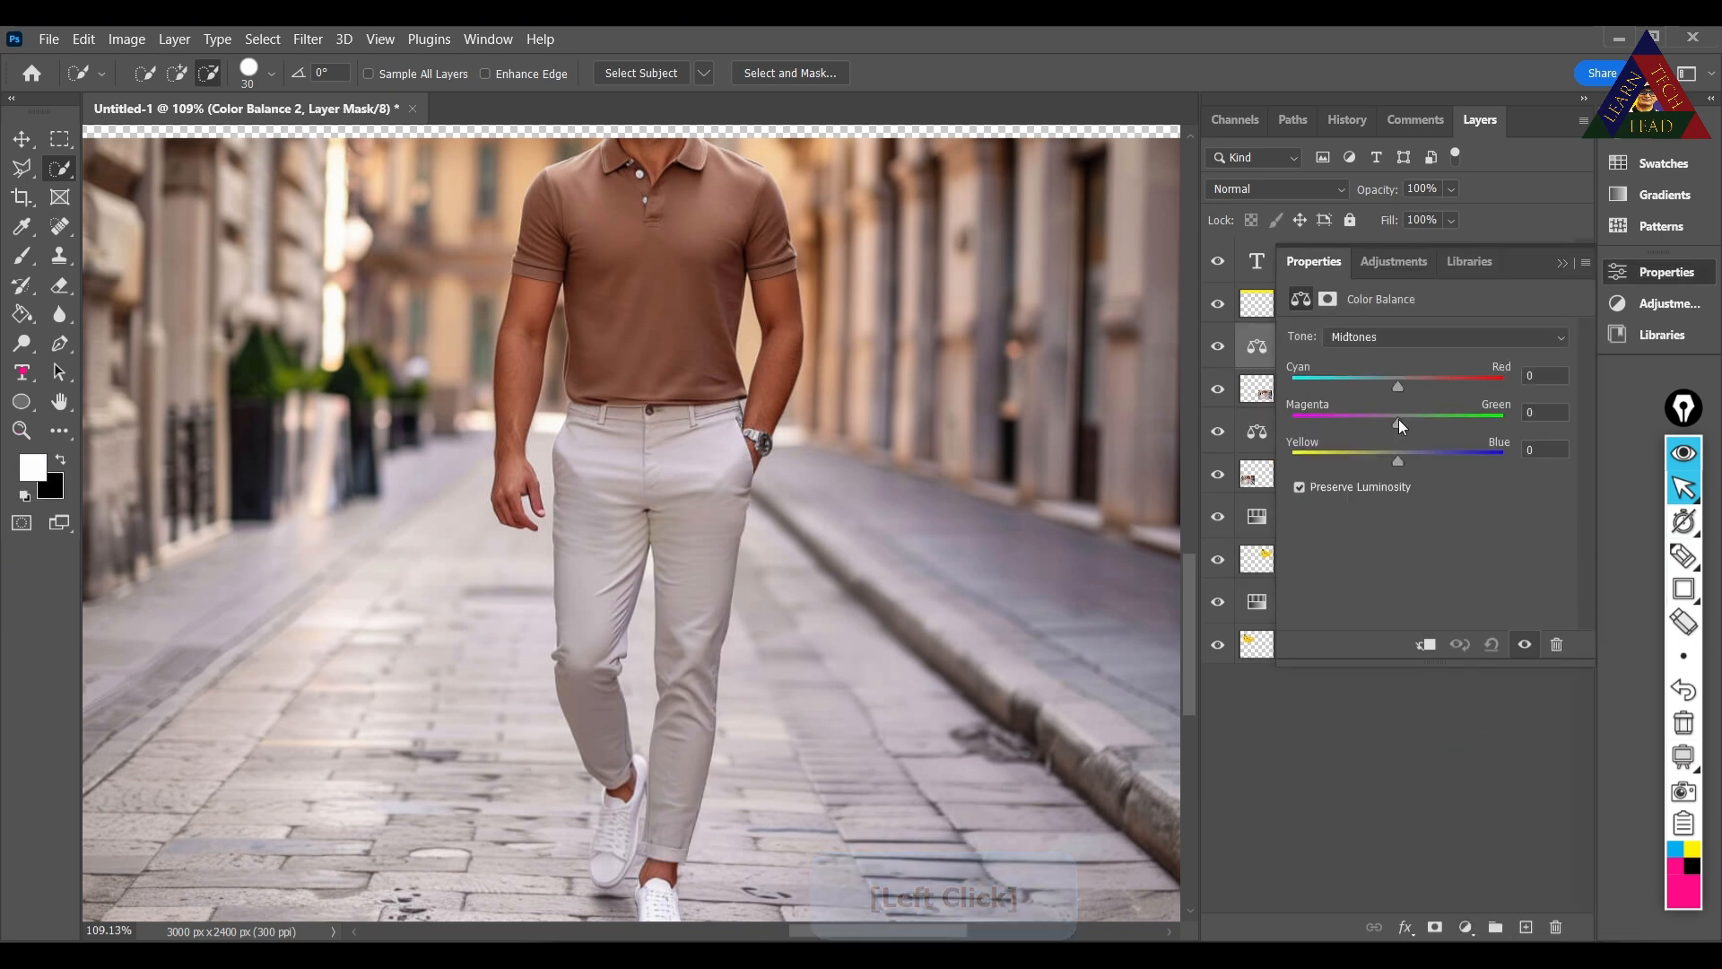
left_click_drag(1397, 422, 1489, 423)
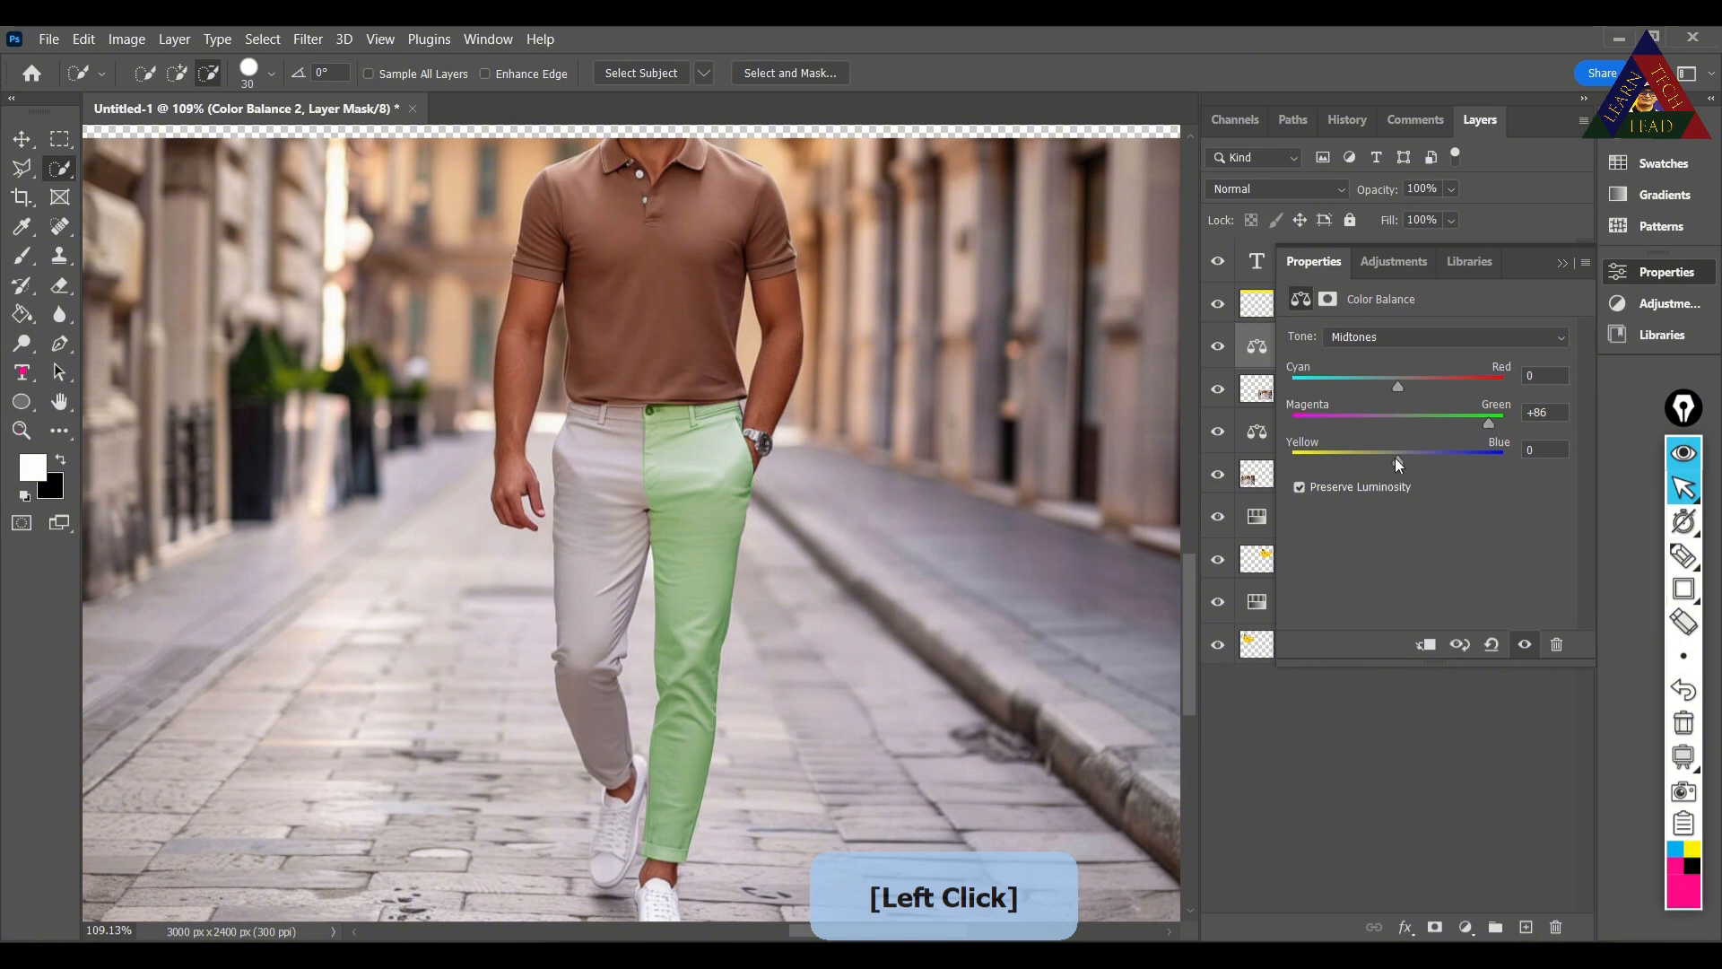
left_click_drag(1395, 458, 1370, 459)
left_click_drag(1395, 384, 1364, 384)
left_click(1378, 386)
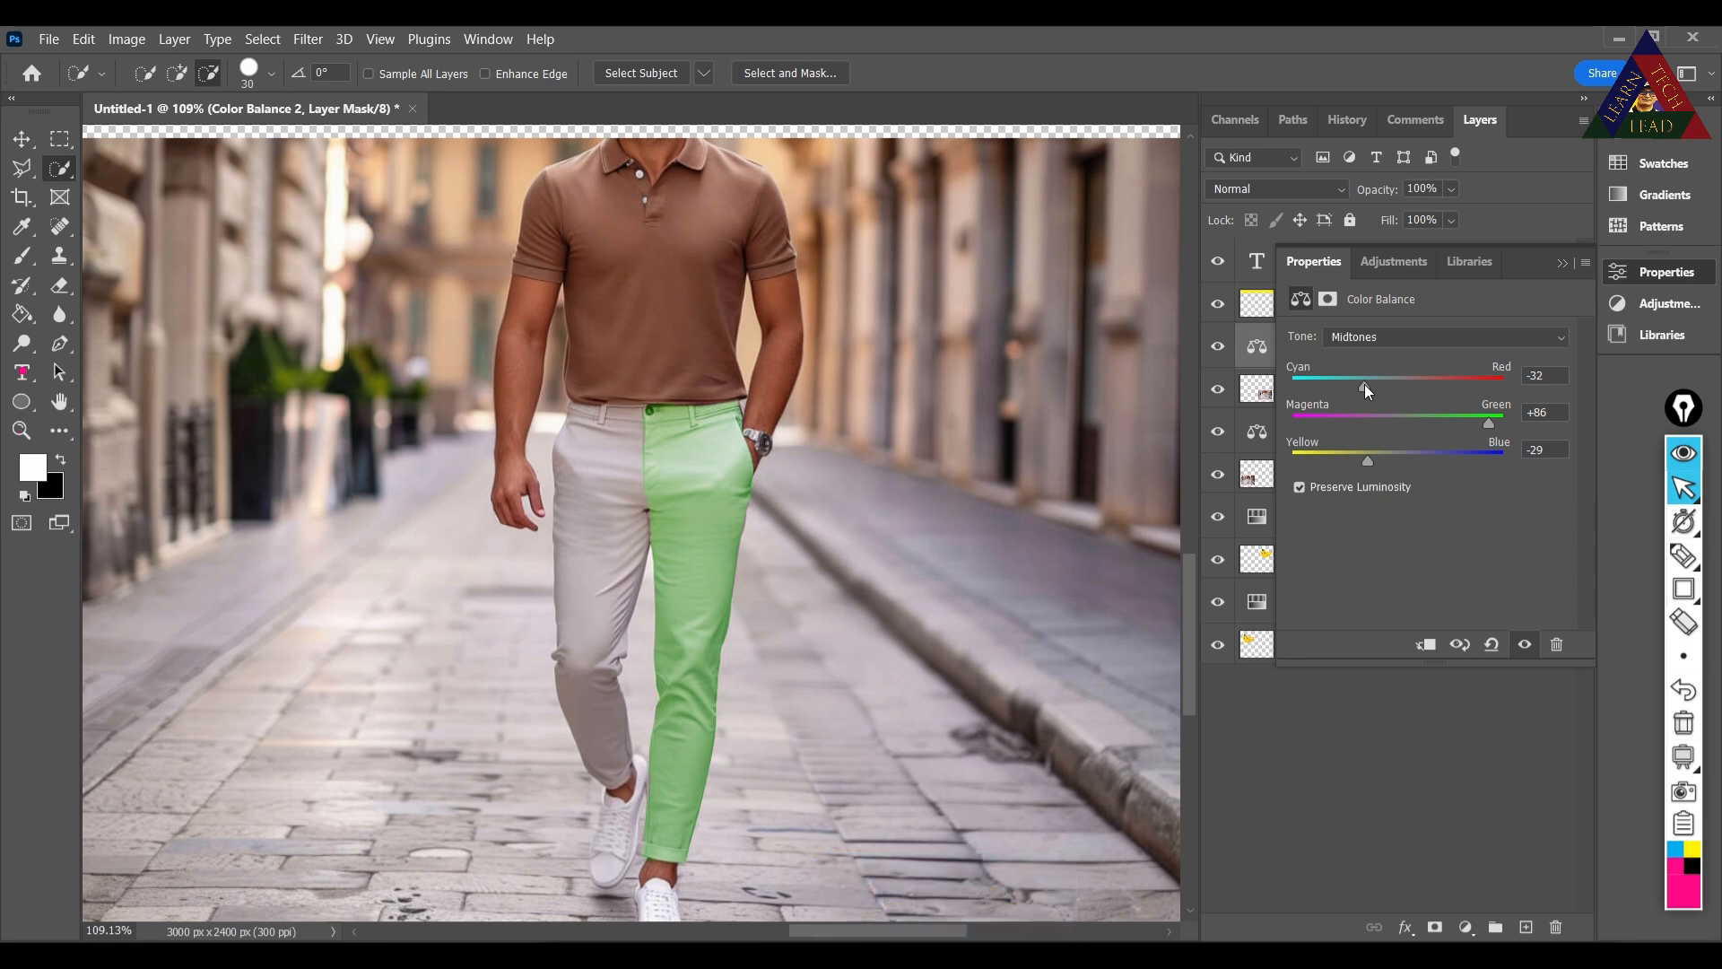
scroll(907, 496, "down", 5, "alt")
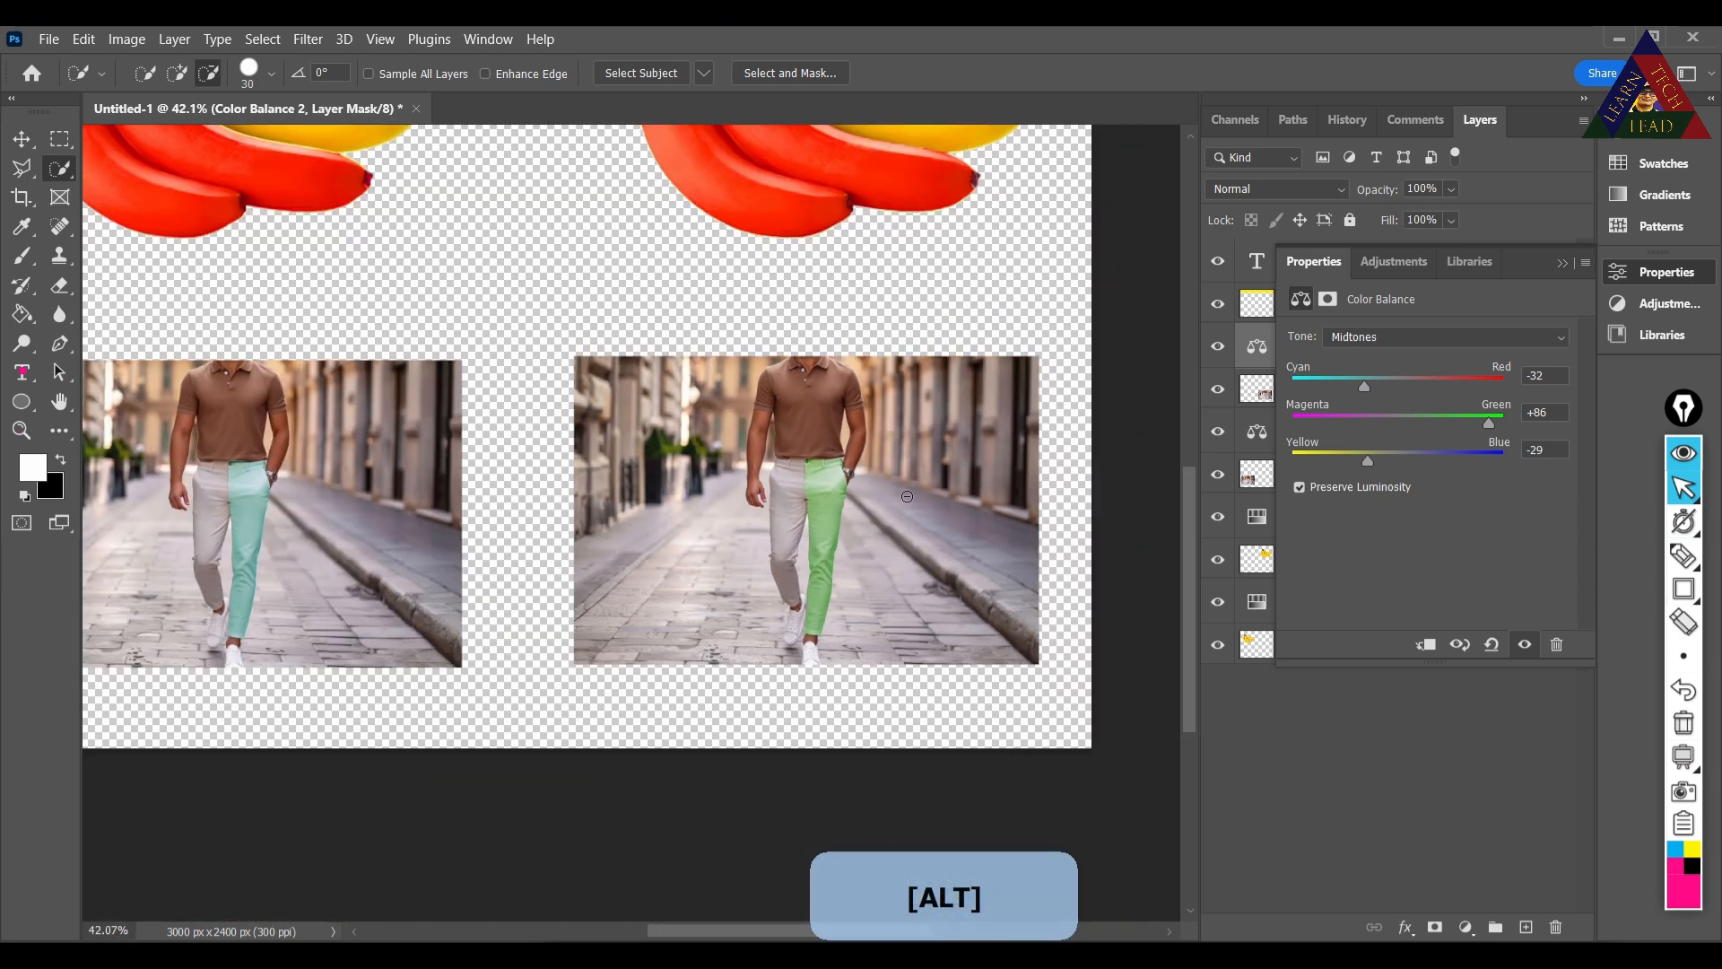
scroll(907, 496, "down", 3, "alt")
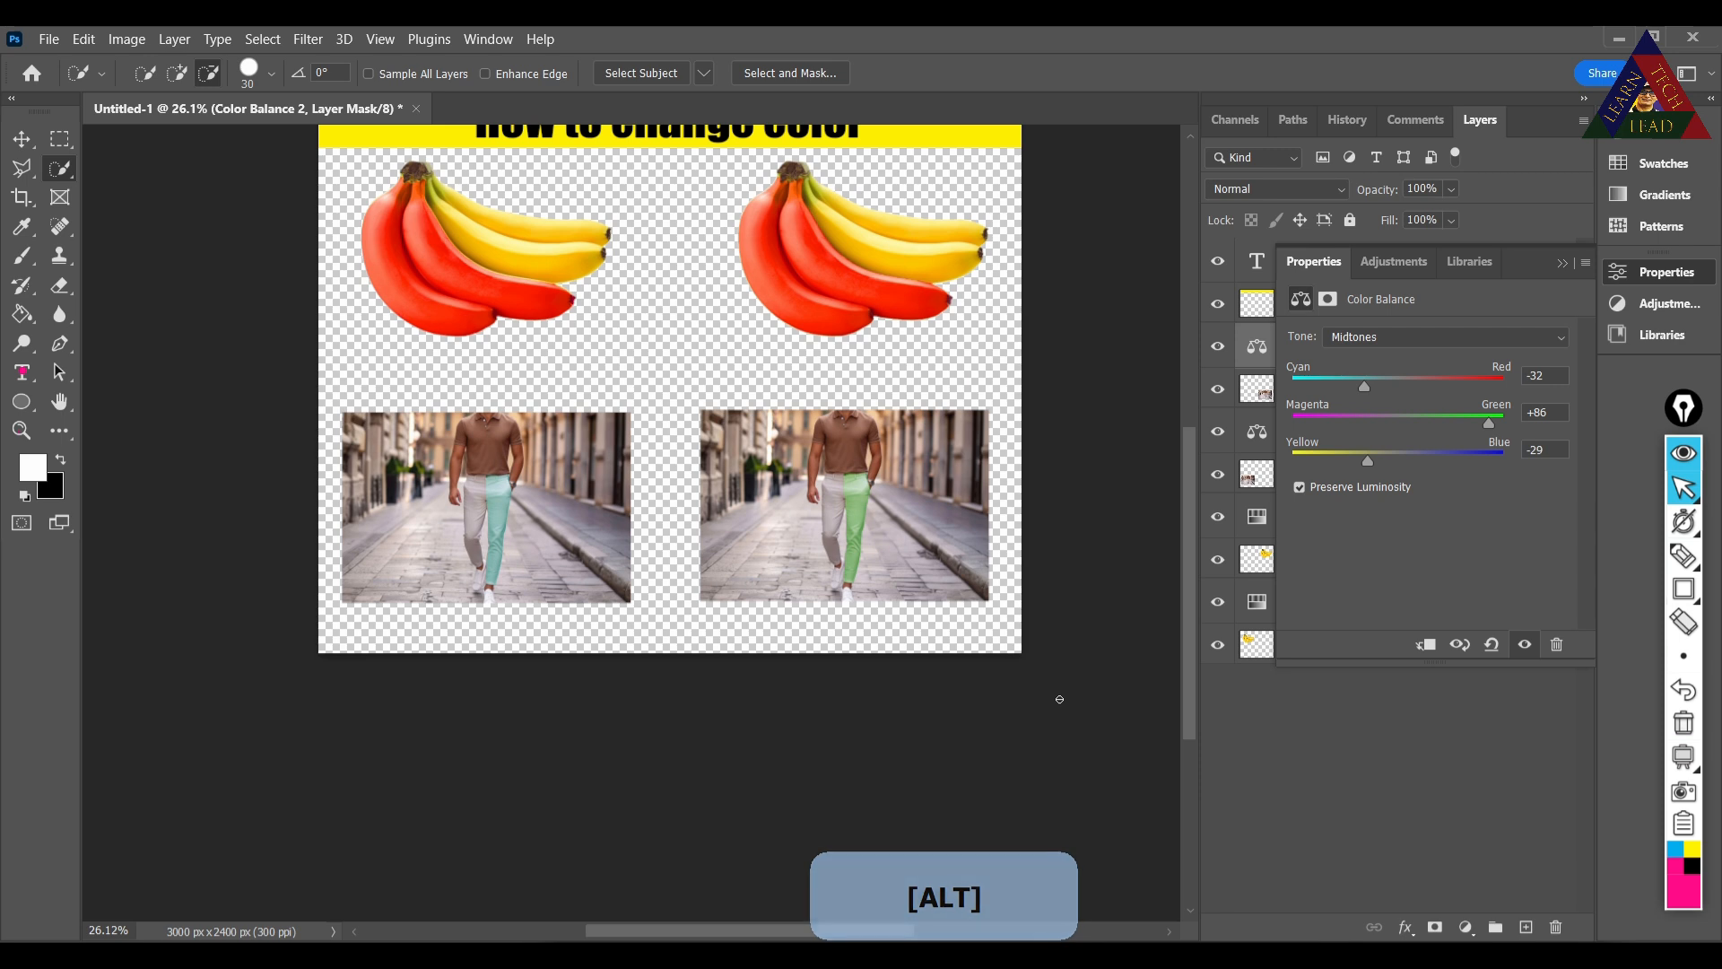
scroll(1059, 698, "up", 3)
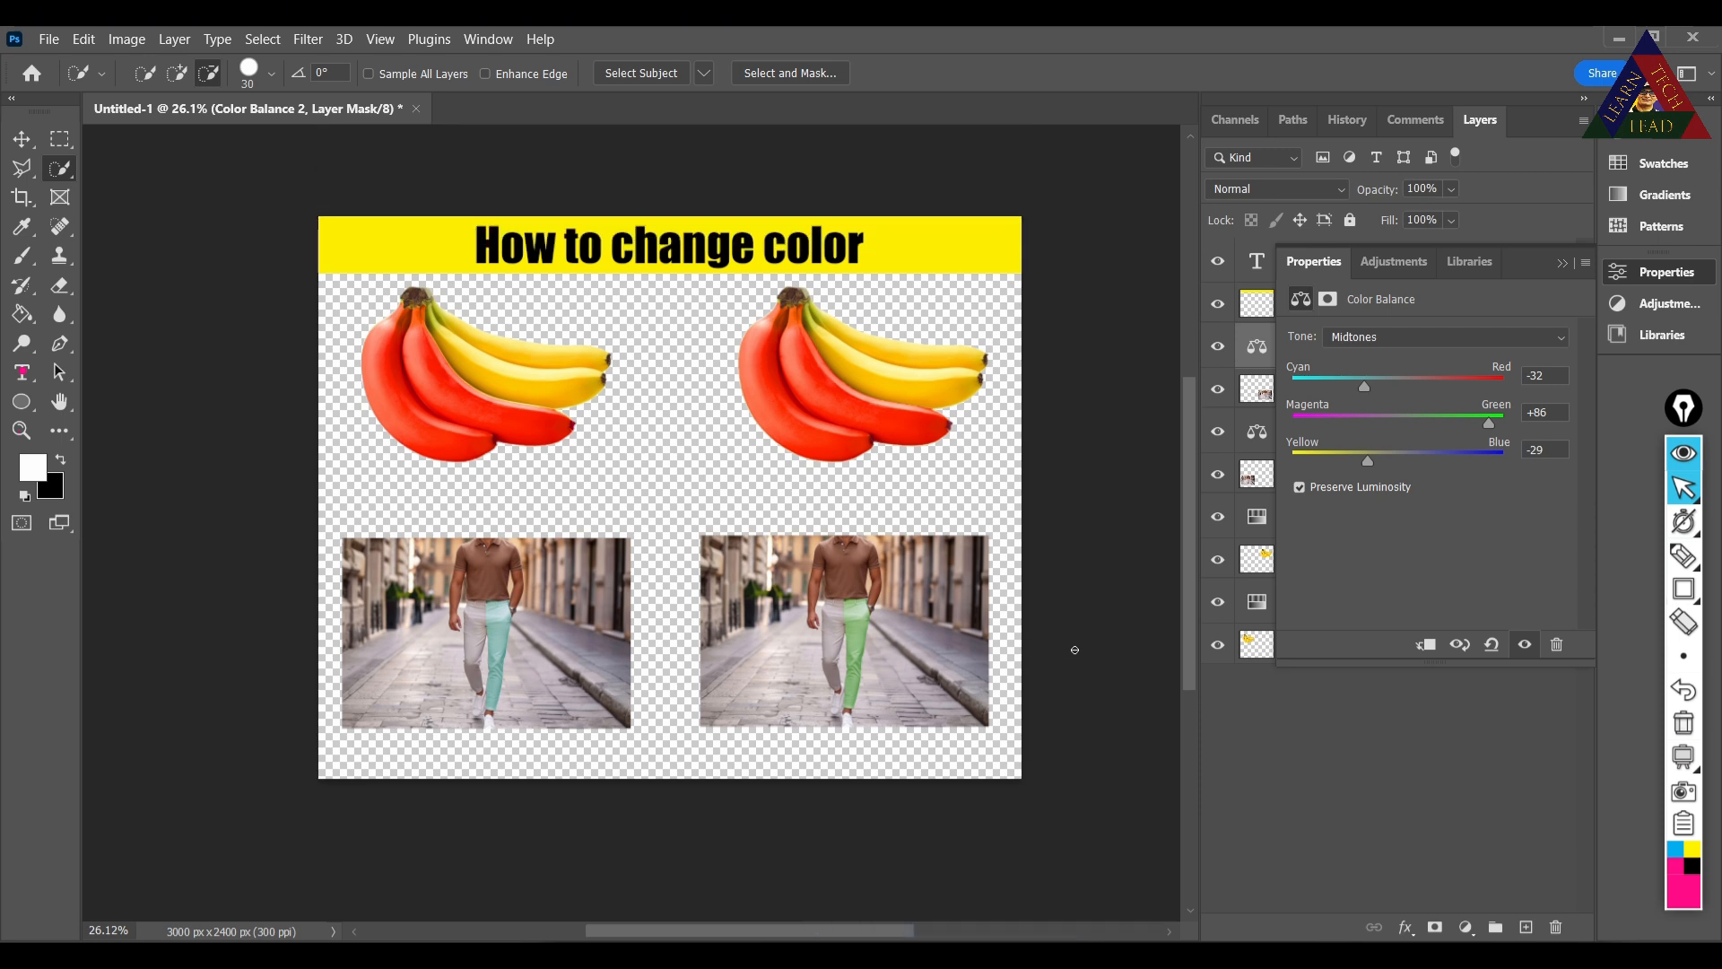